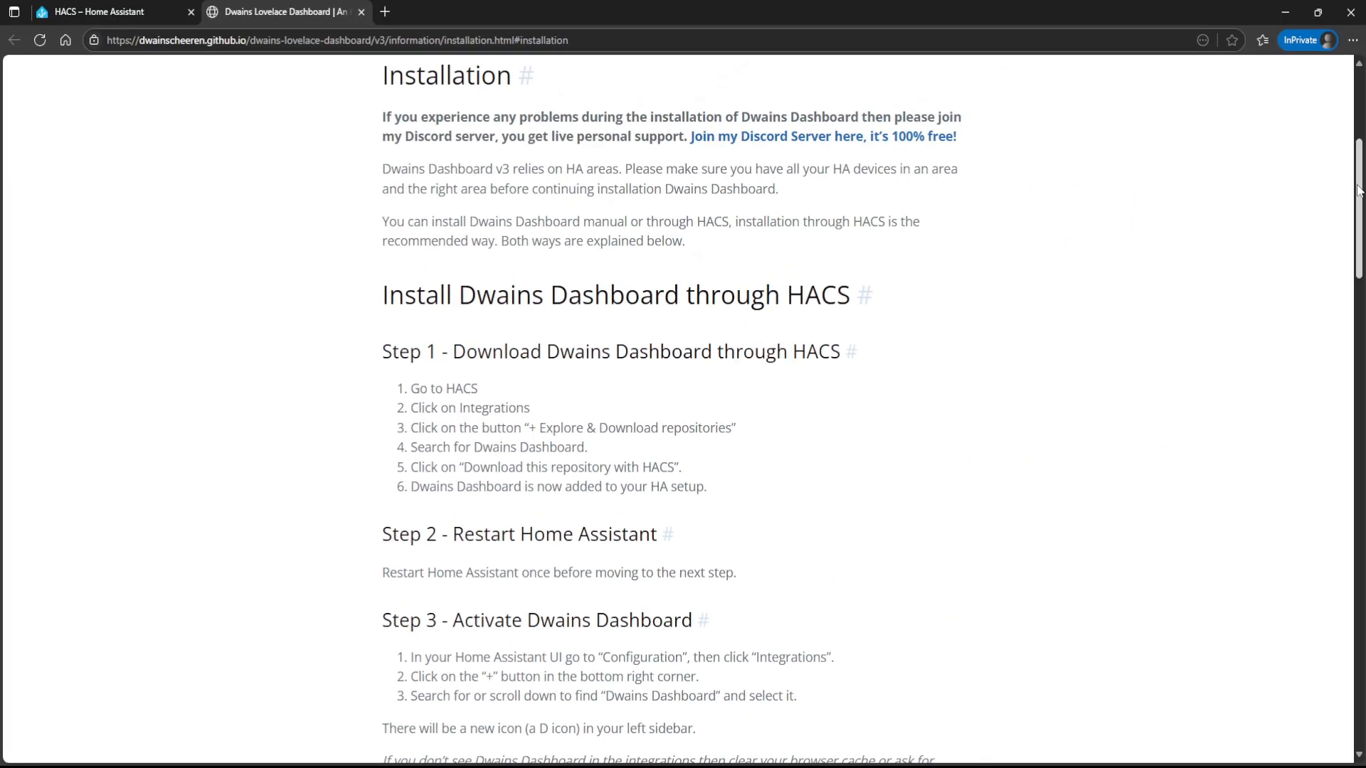
- Review the manual installation instructions, close that page, and download Dwains Dashboard version v3.8.0 through HACS
left_click_drag(1361, 188, 1361, 475)
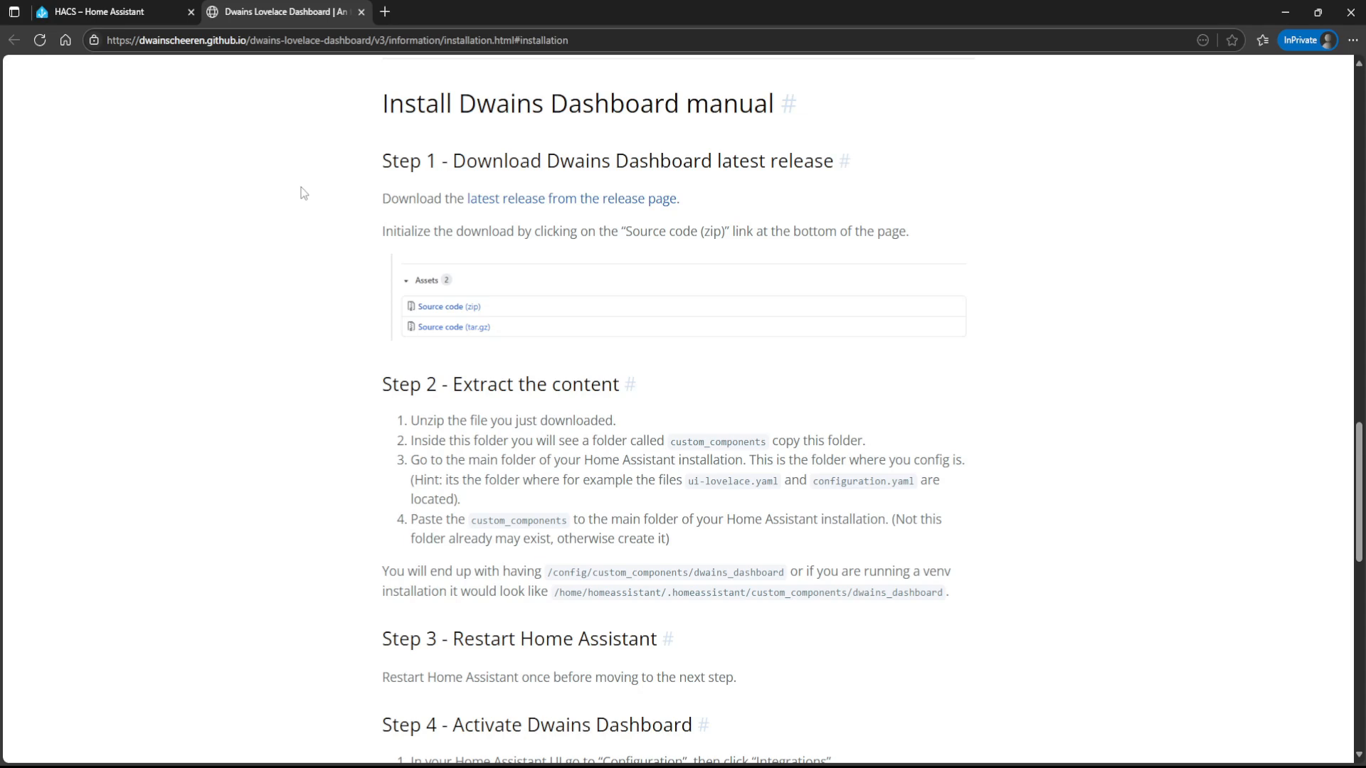
left_click(361, 12)
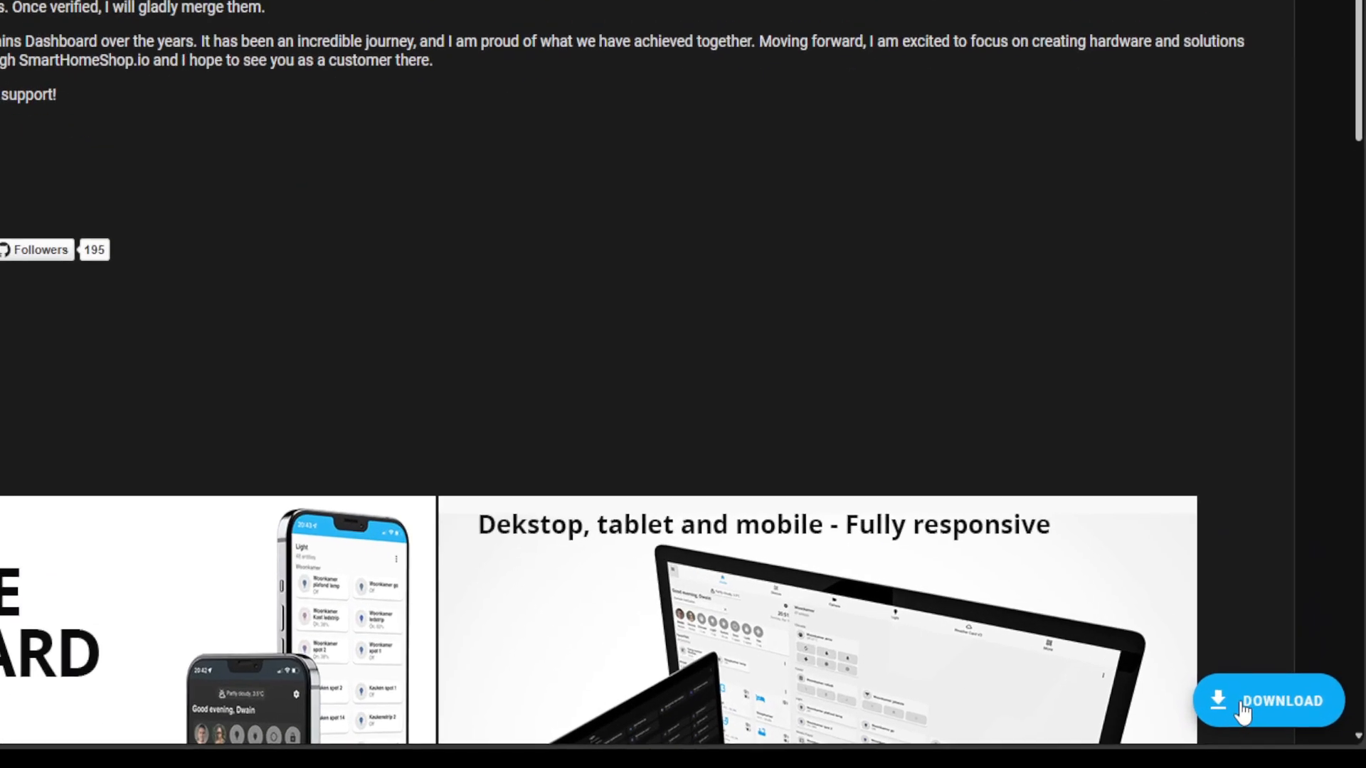
left_click(1241, 710)
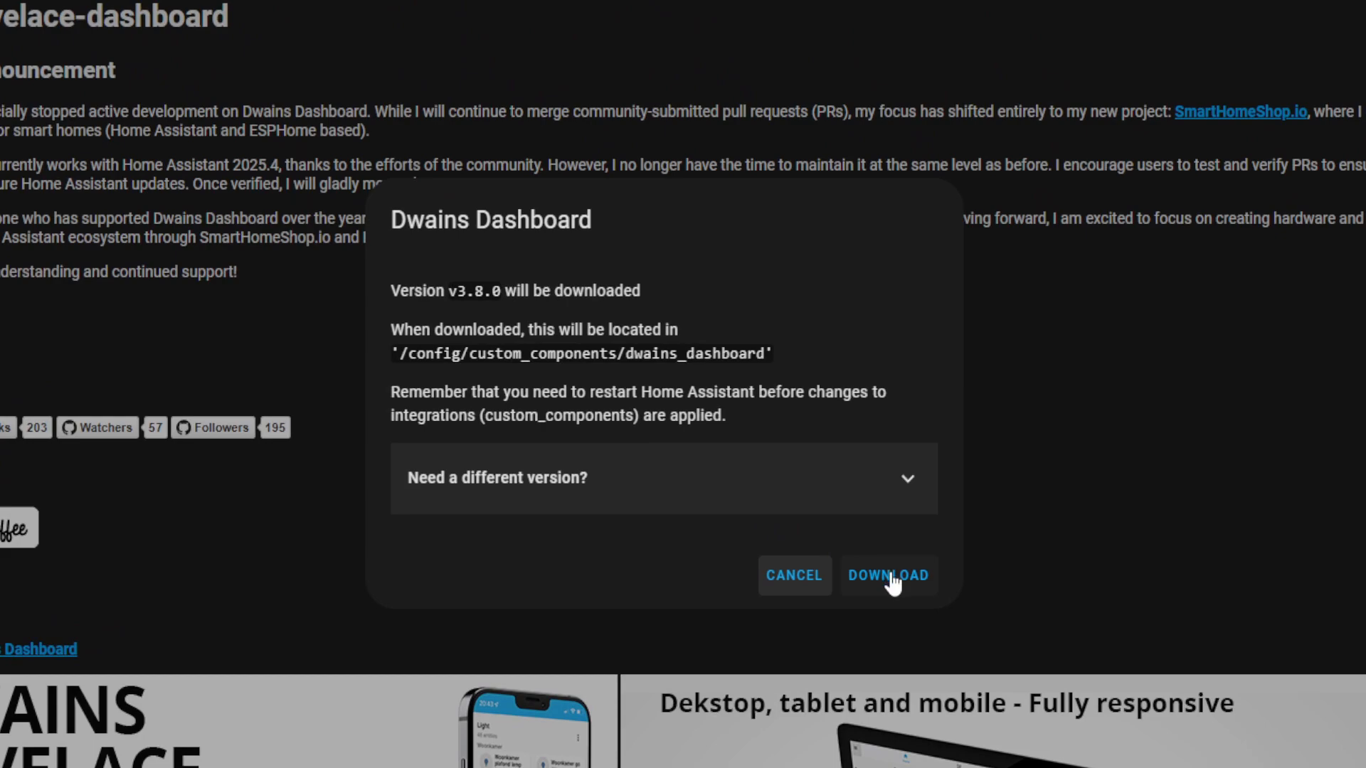
left_click(890, 578)
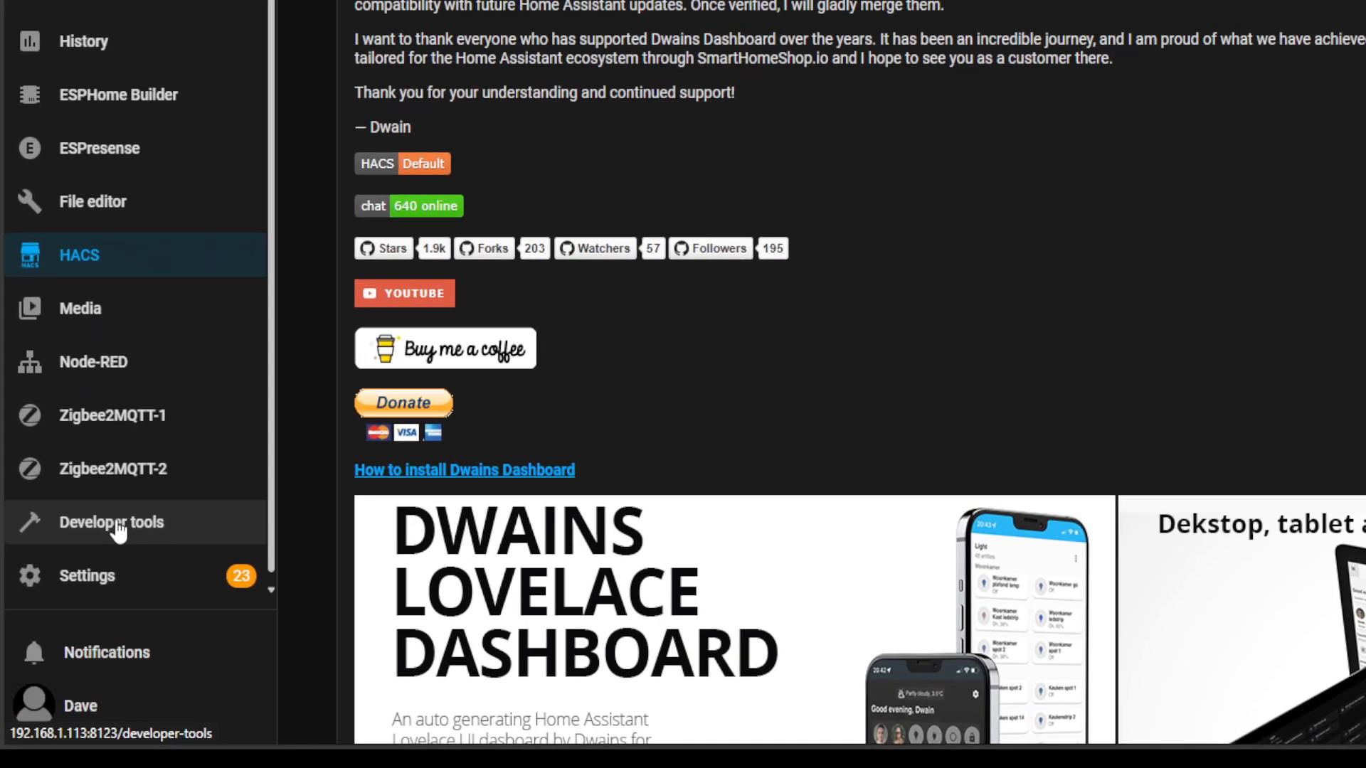
- Check the Home Assistant configuration in Developer tools and restart Home Assistant
left_click(75, 613)
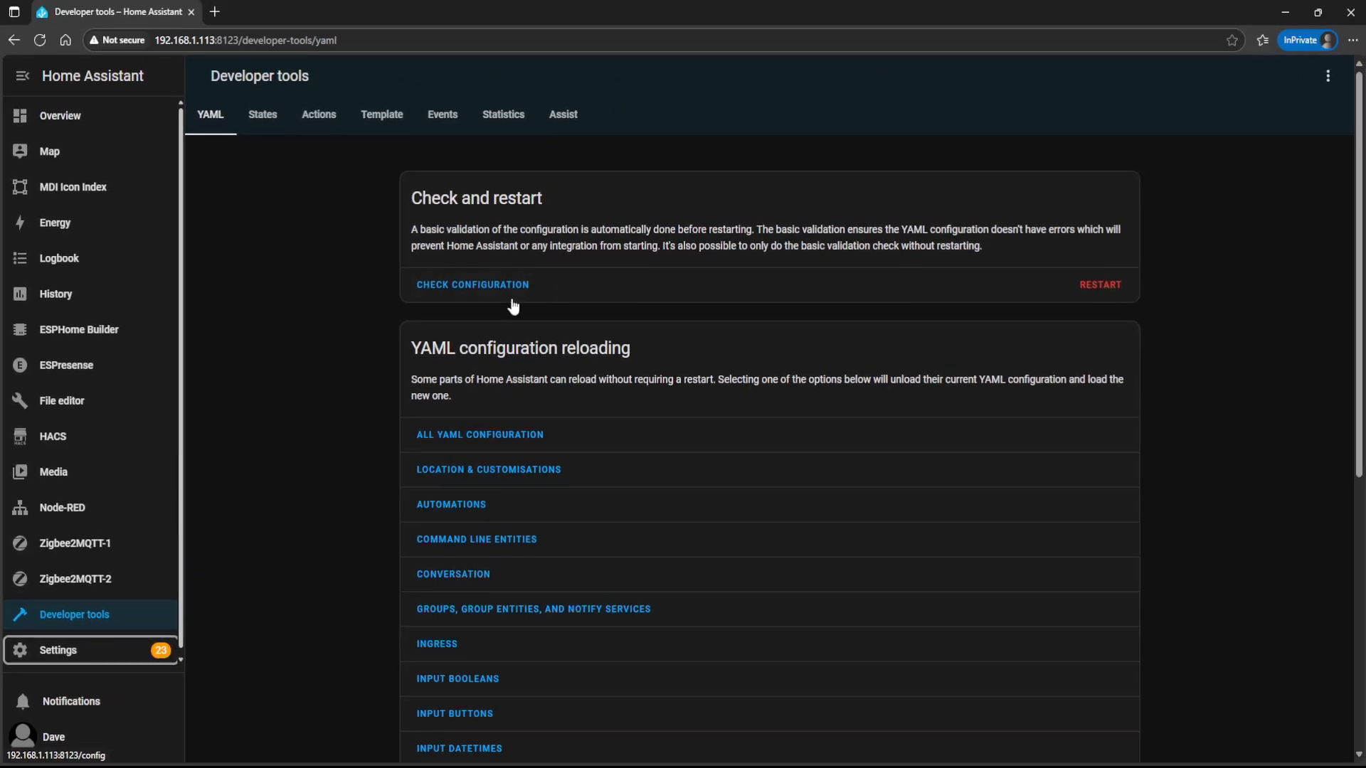
left_click(462, 290)
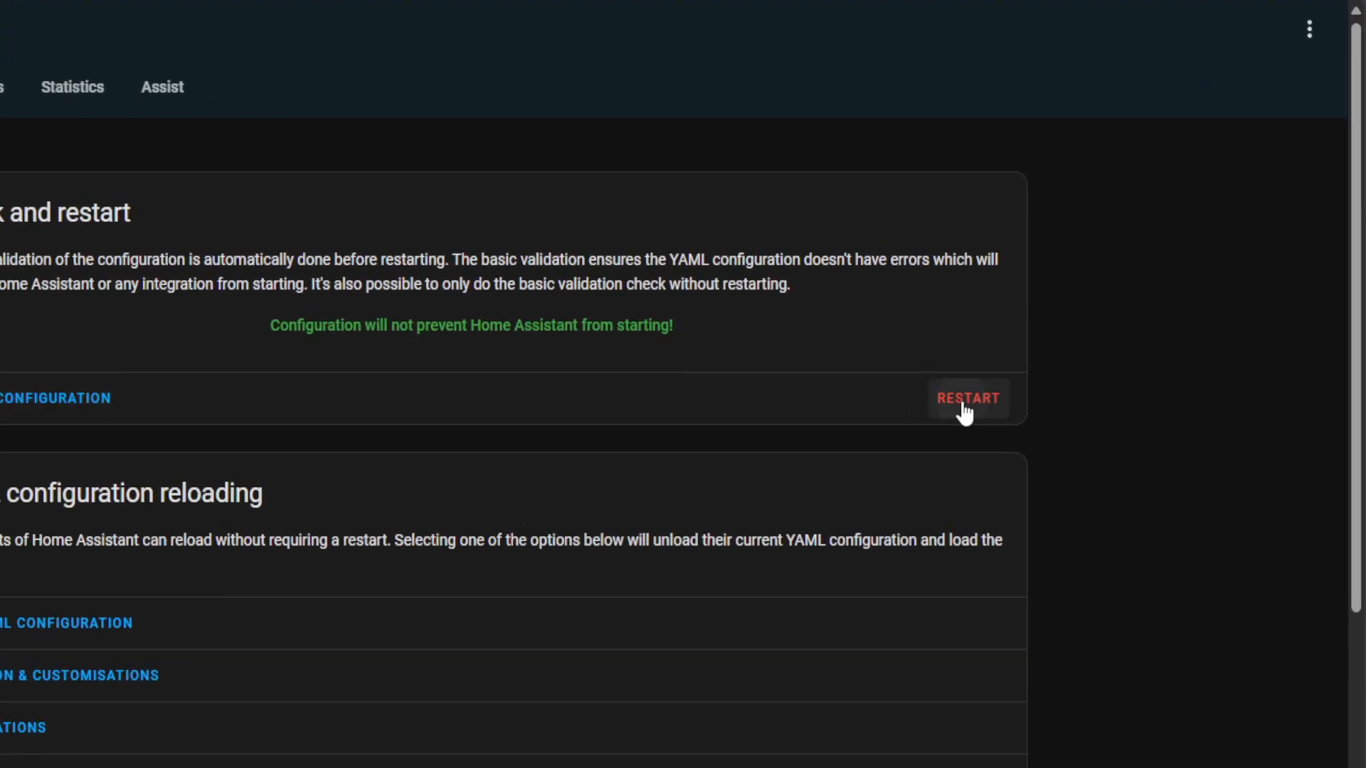
left_click(1099, 326)
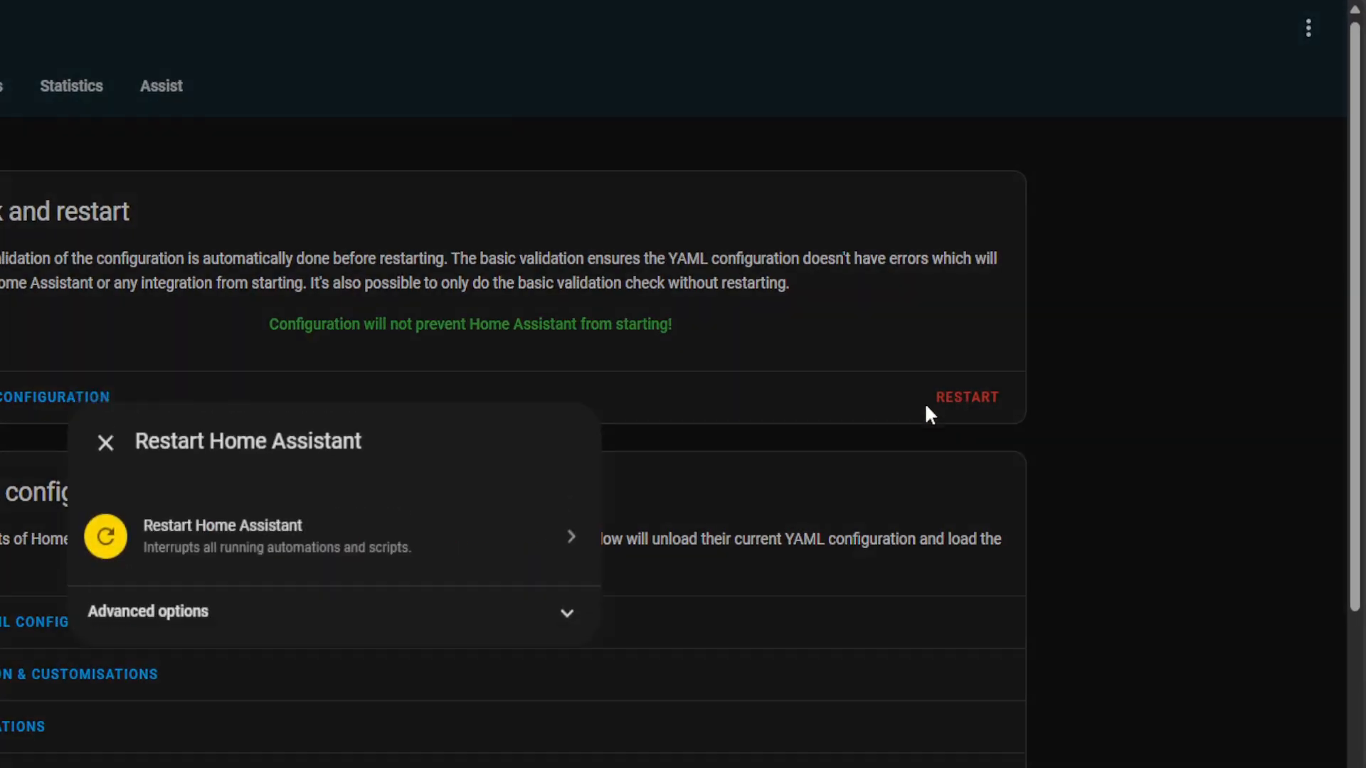
left_click(271, 539)
left_click(466, 579)
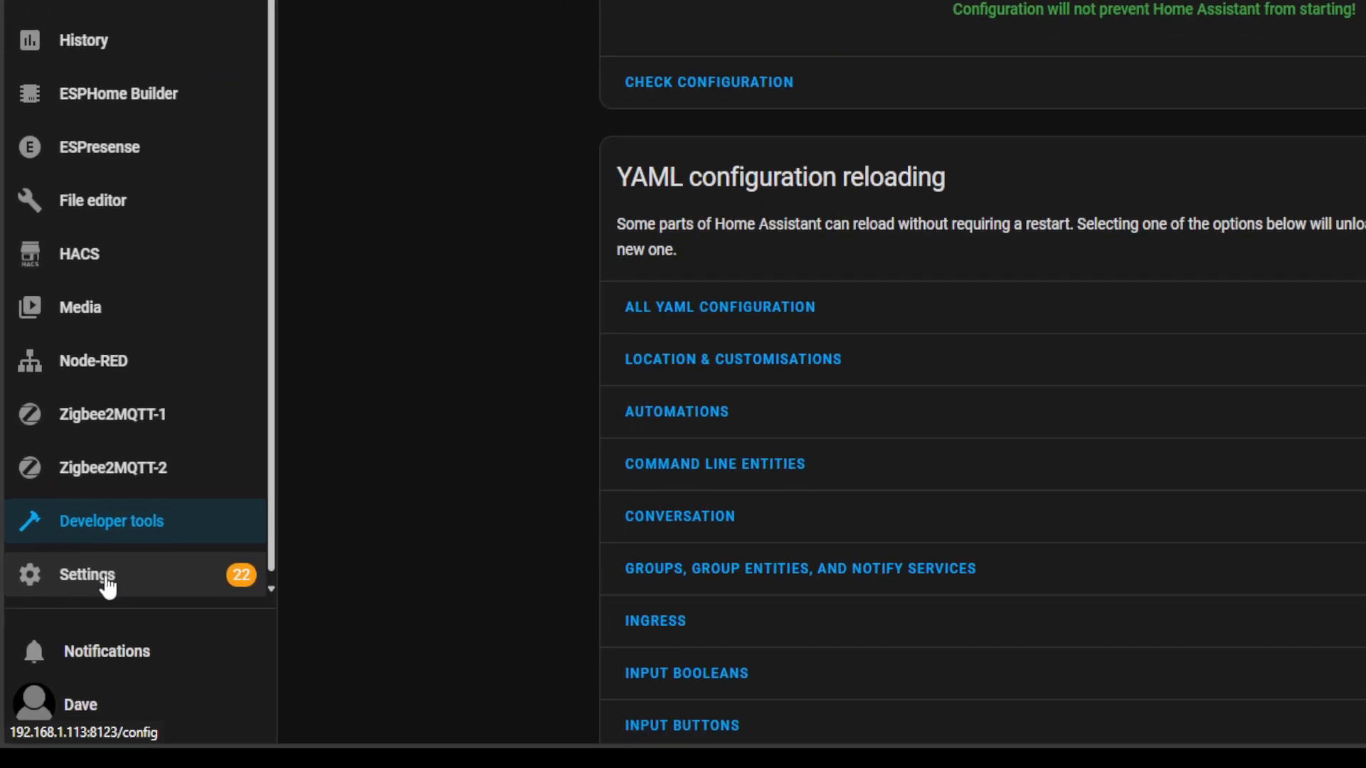
- Add the Dwains Dashboard integration under Devices & services and finish its setup
left_click(89, 653)
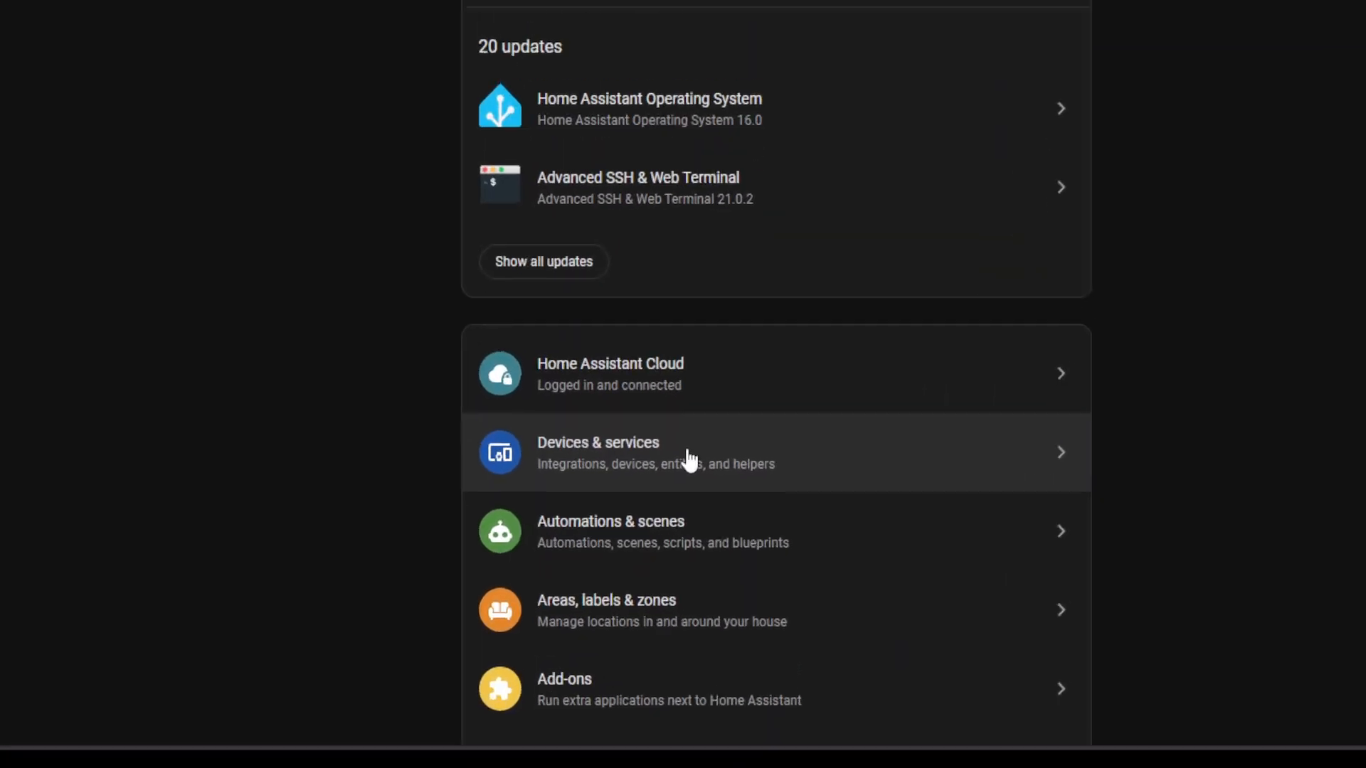
left_click(687, 447)
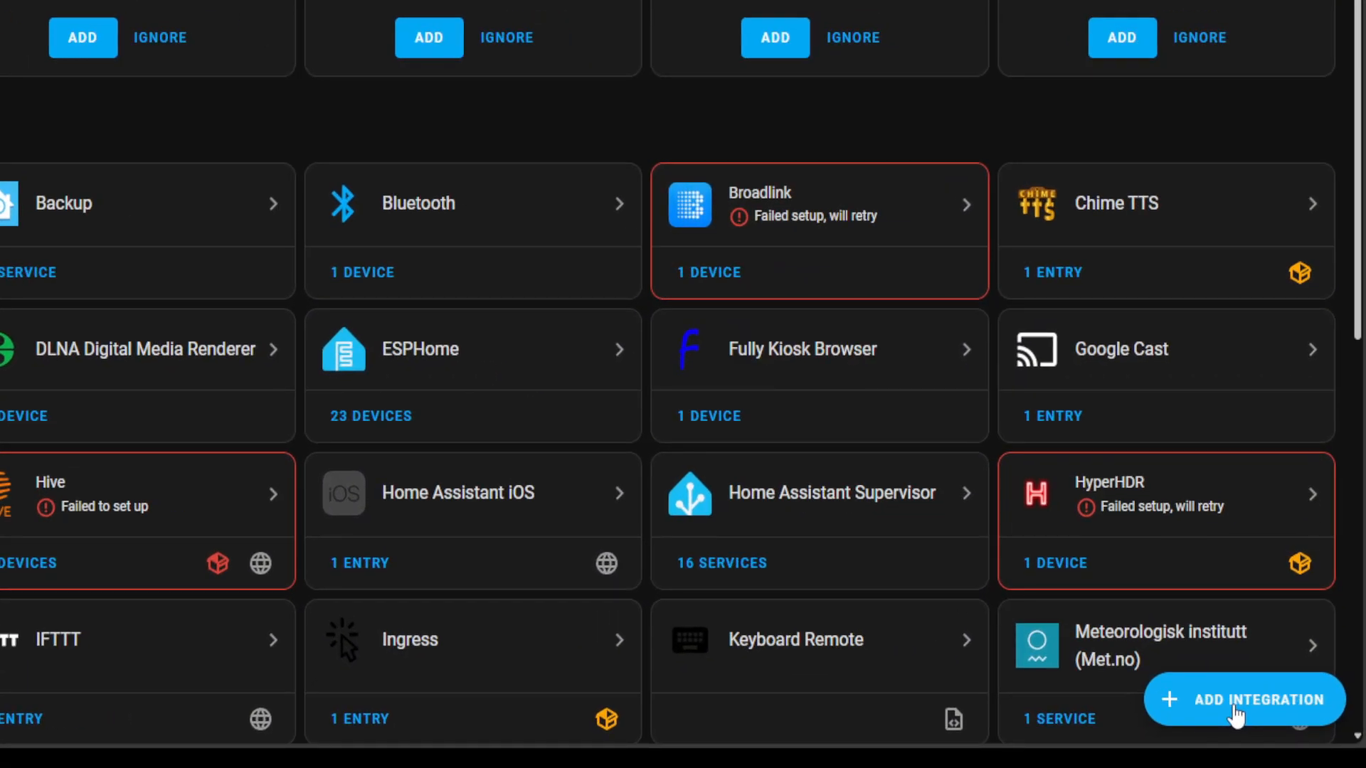
left_click(1236, 711)
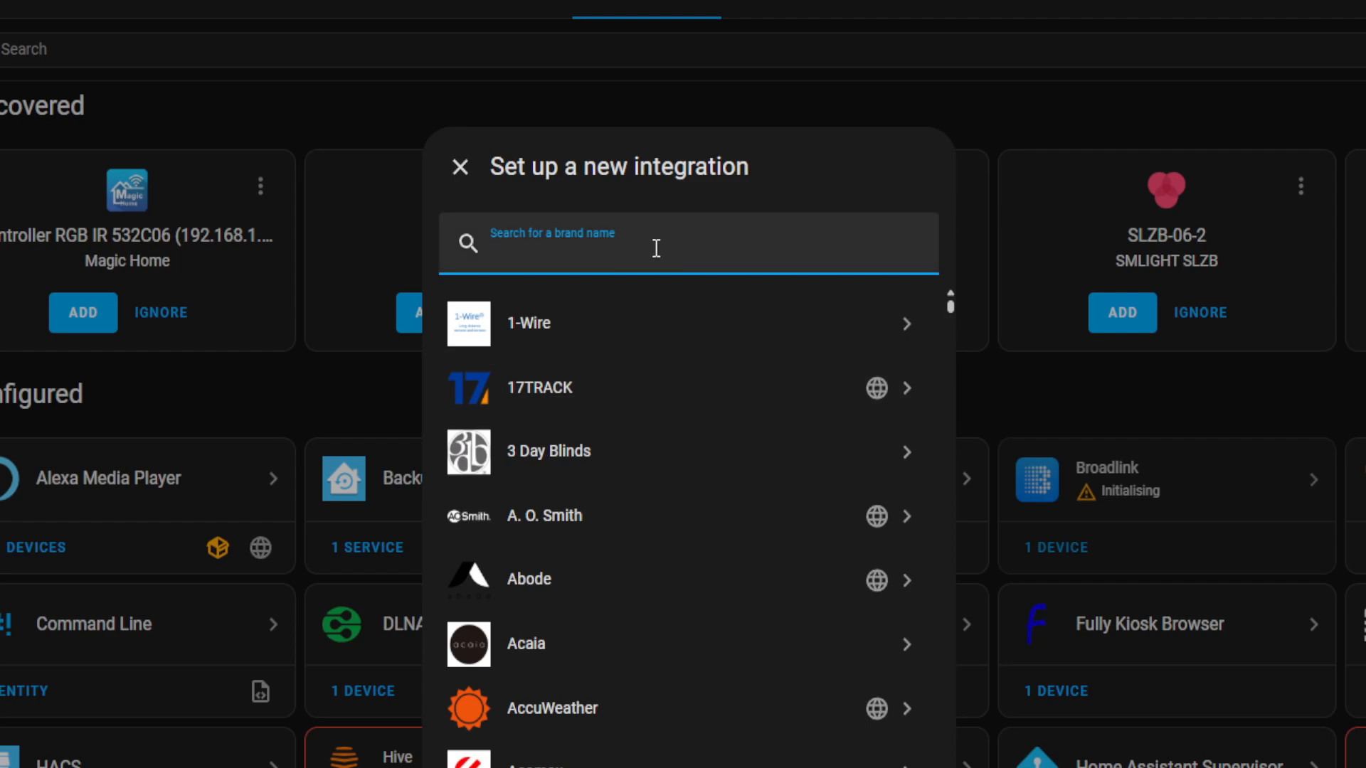
type("Dwains")
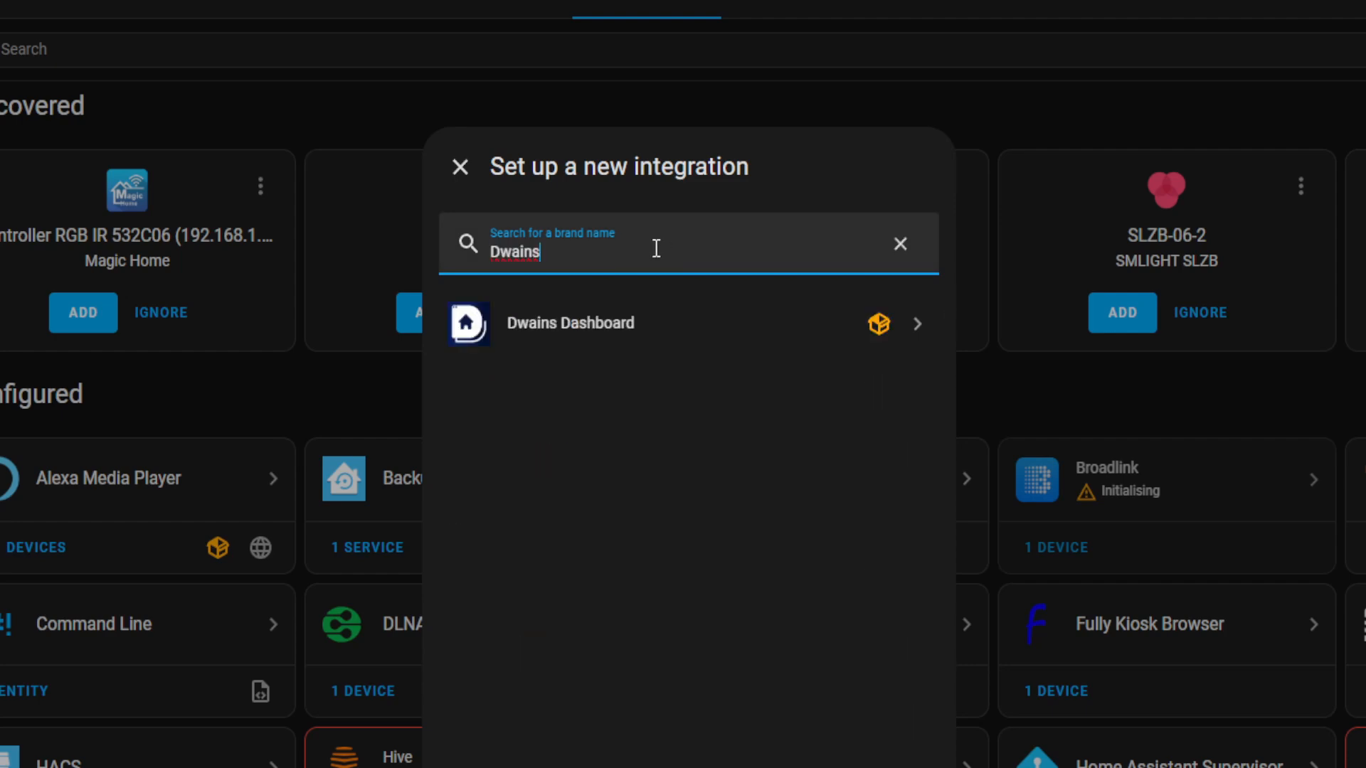
left_click(678, 328)
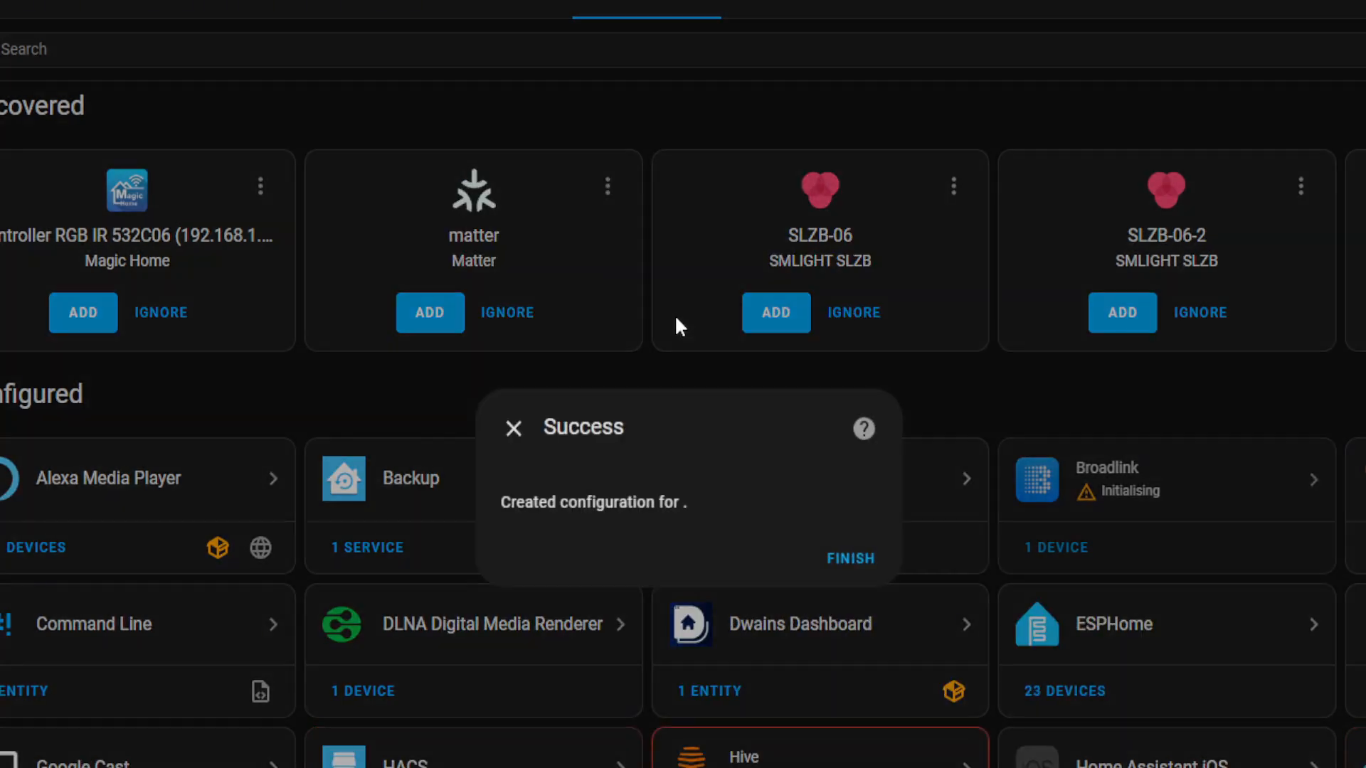
left_click(863, 552)
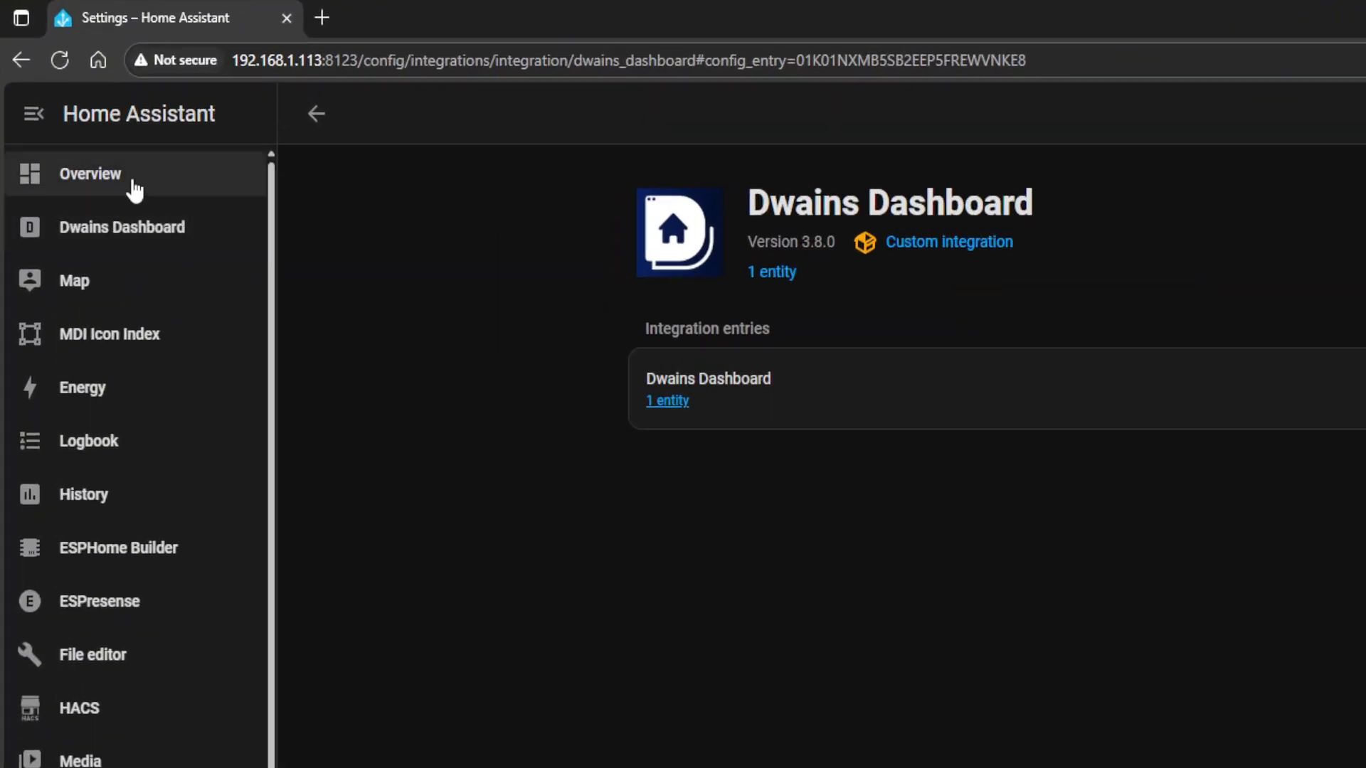
- View the Overview dashboard, followed by the newly added Dwains Dashboard
left_click(133, 190)
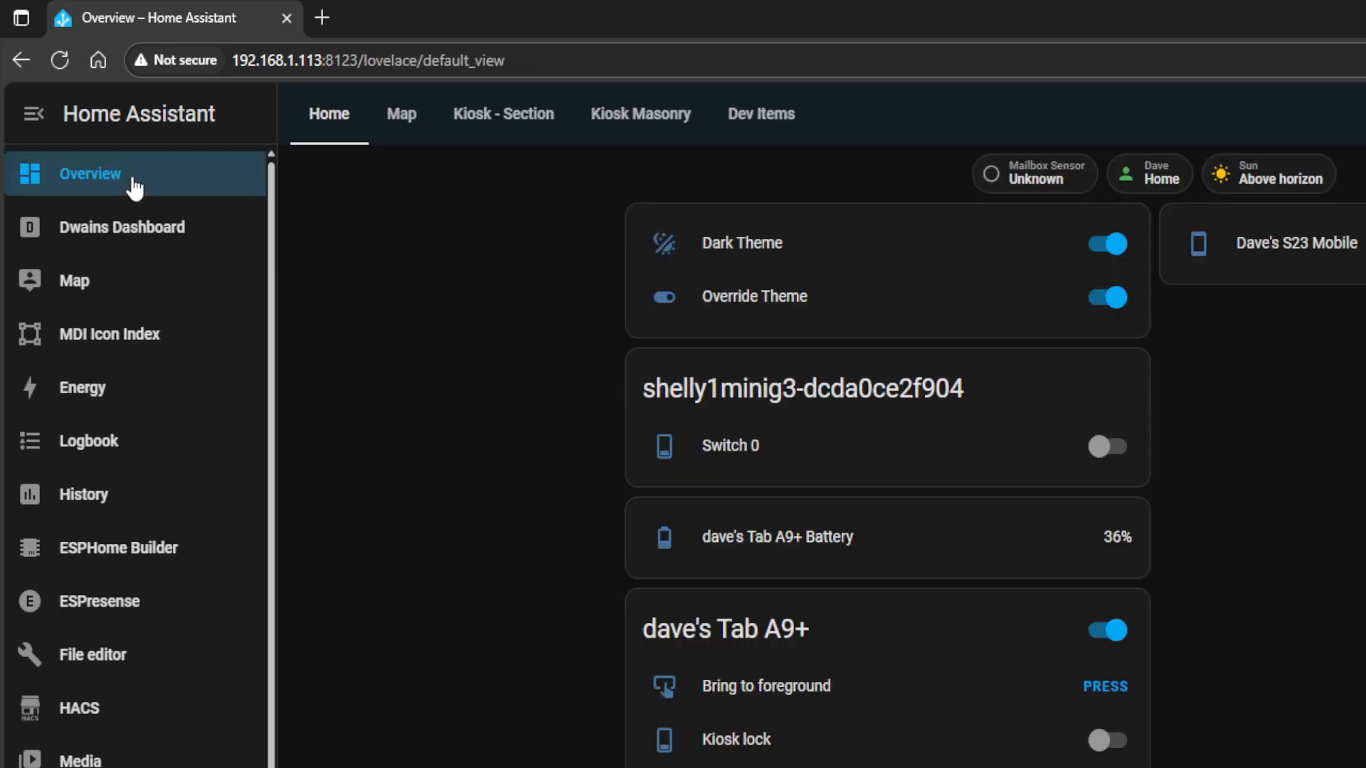
left_click(136, 240)
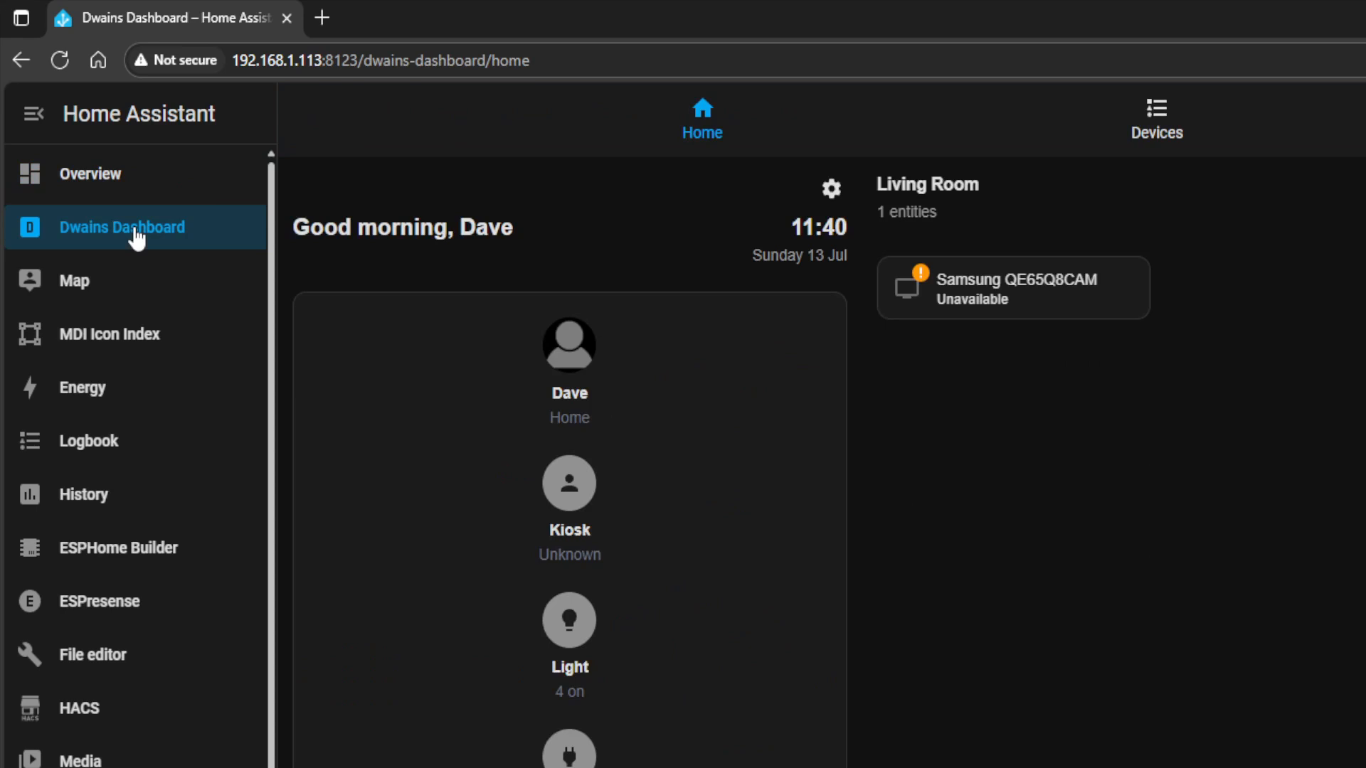
key("Tab")
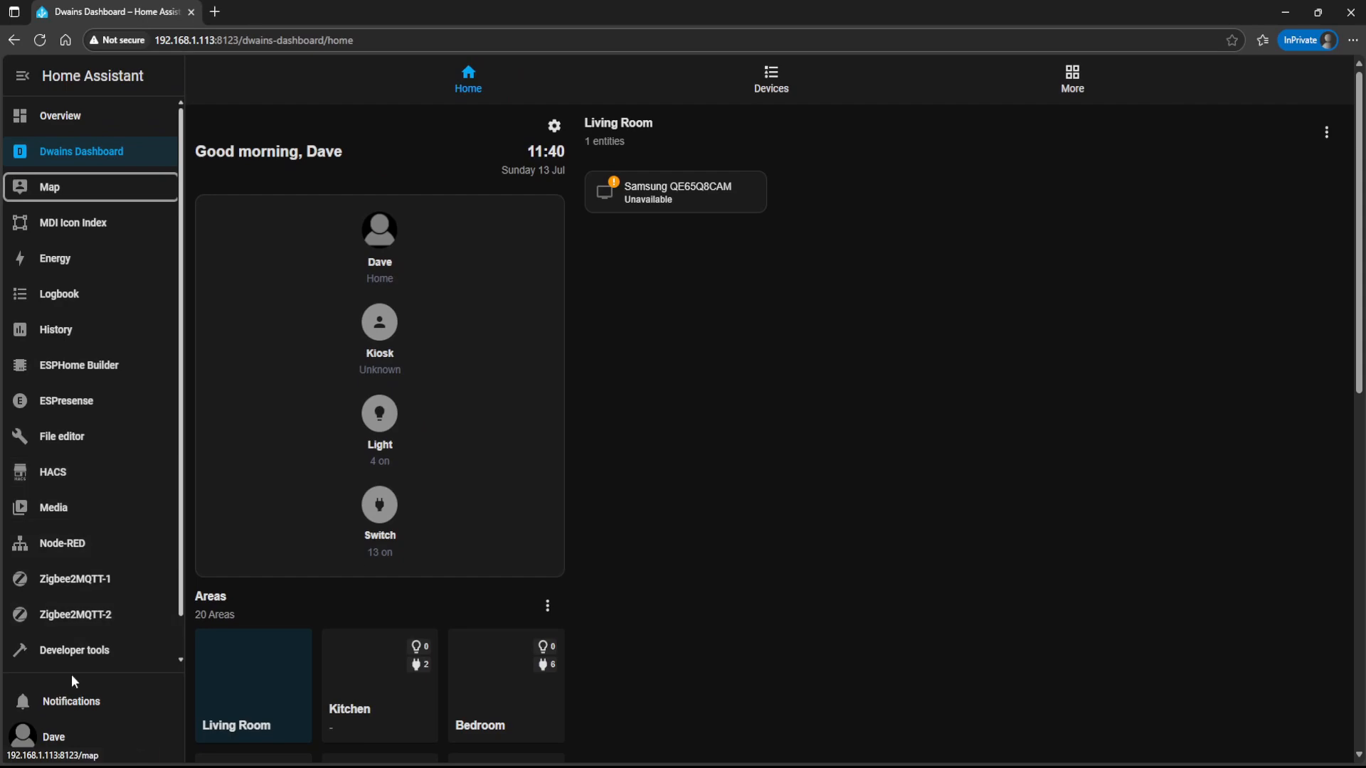
- Set Dwains Dashboard as the default dashboard on this device in the Dashboards settings
scroll(76, 583, "down", 1)
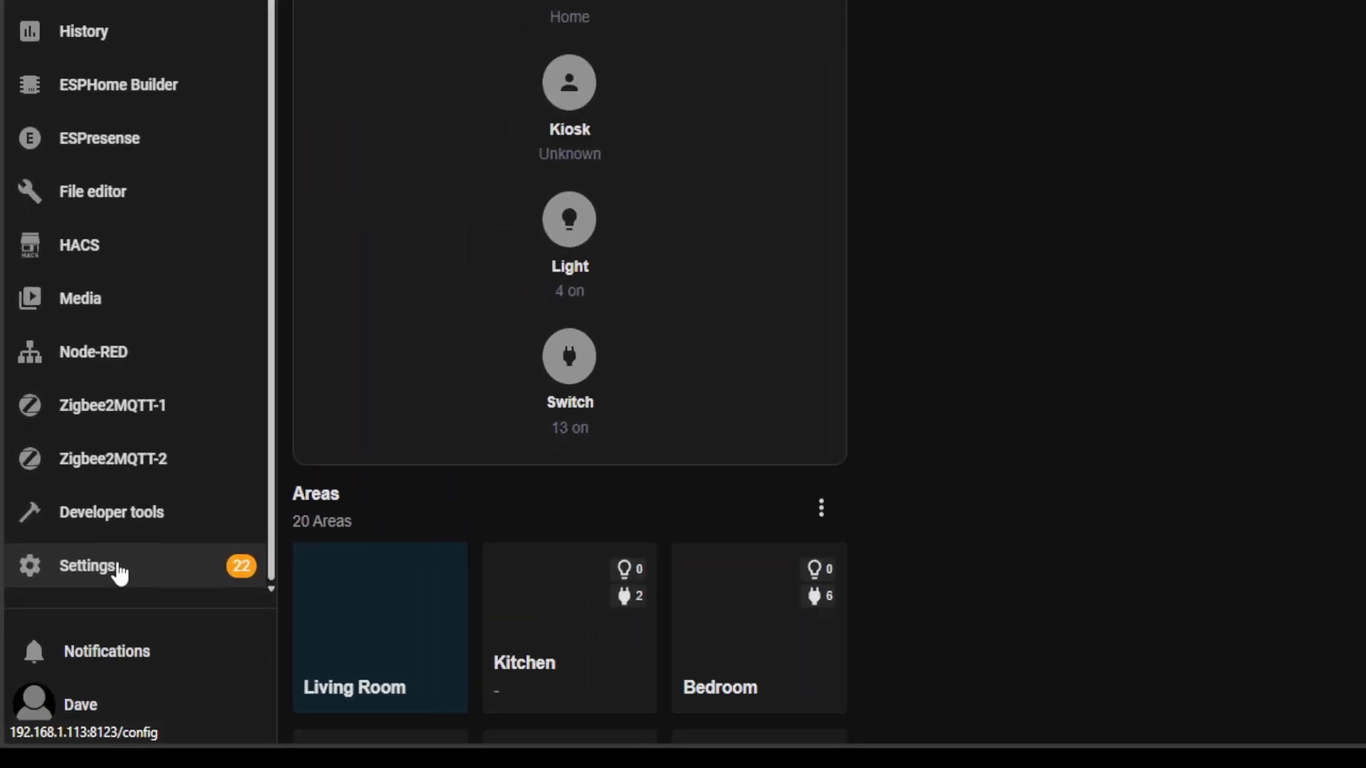
left_click(78, 646)
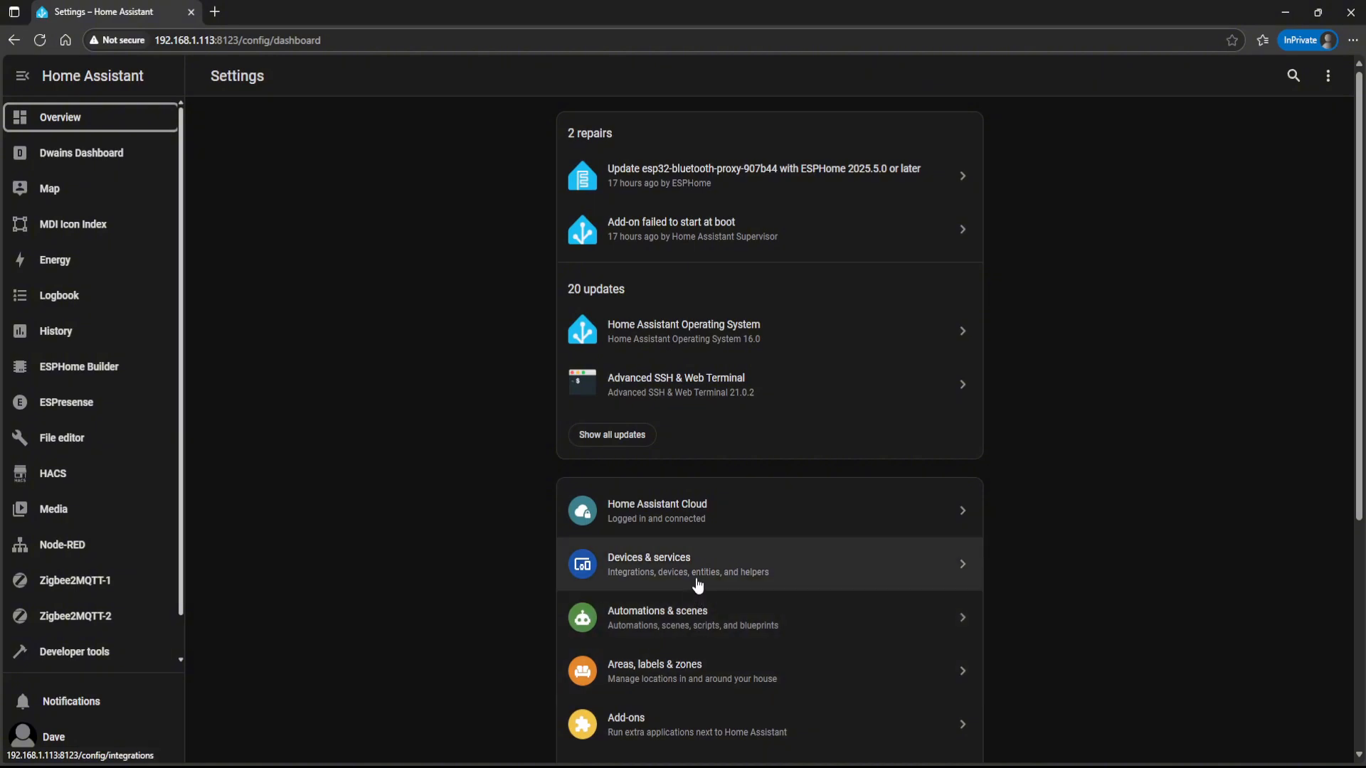
scroll(697, 585, "down", 3)
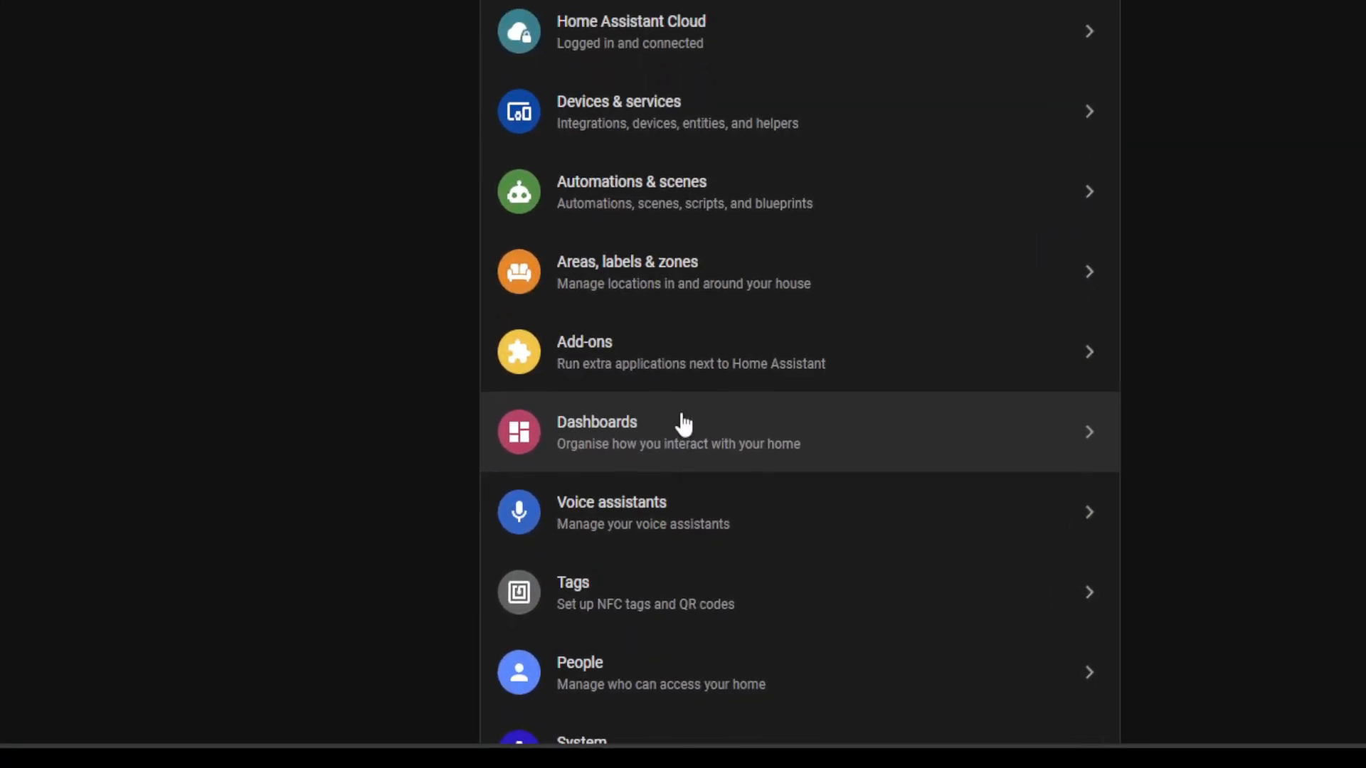
left_click(684, 425)
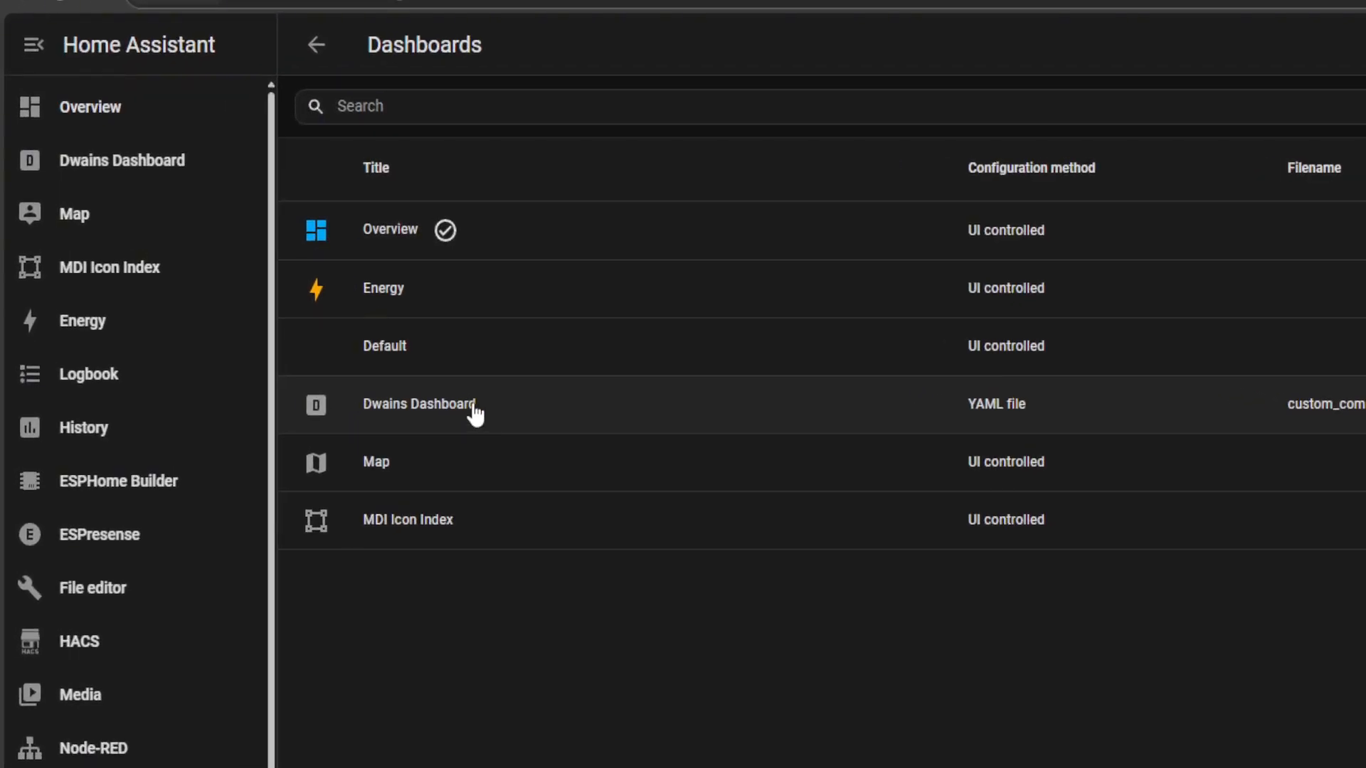
left_click(474, 414)
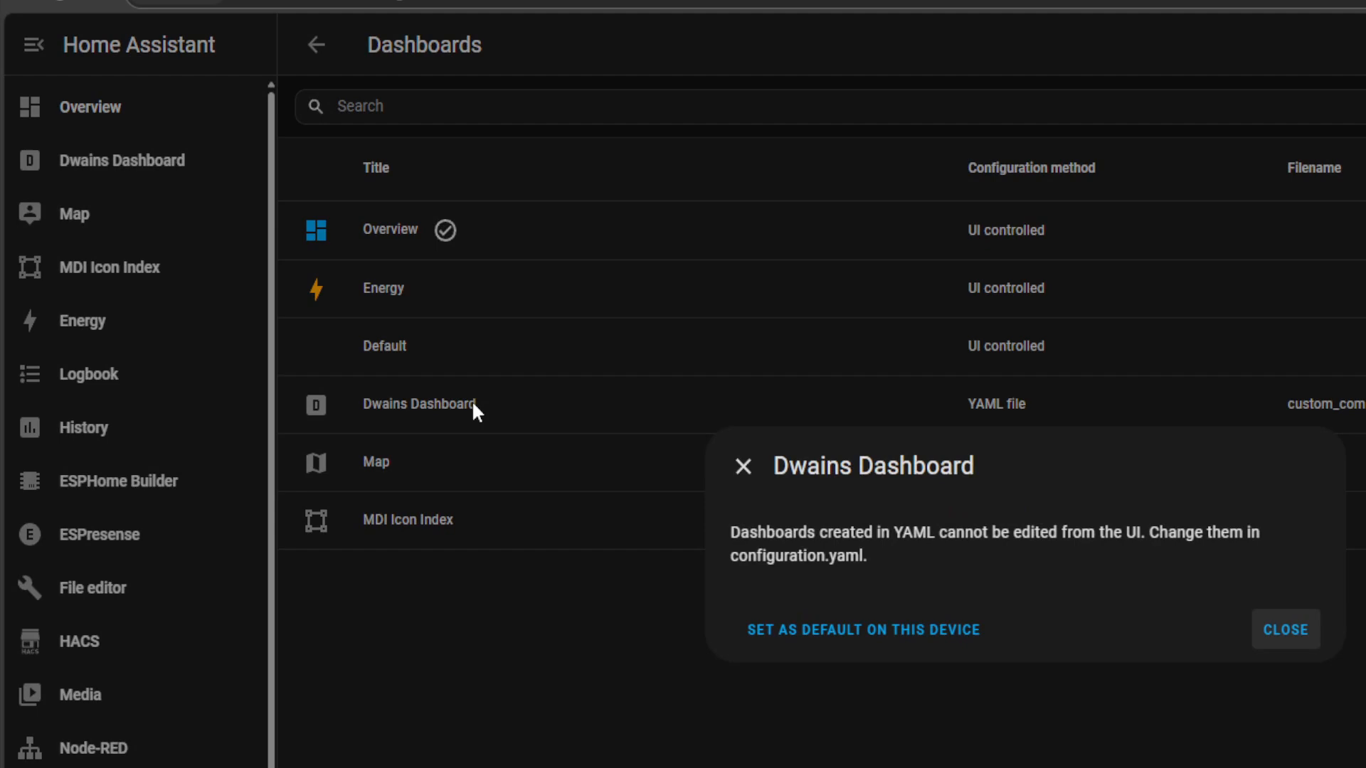
left_click(861, 640)
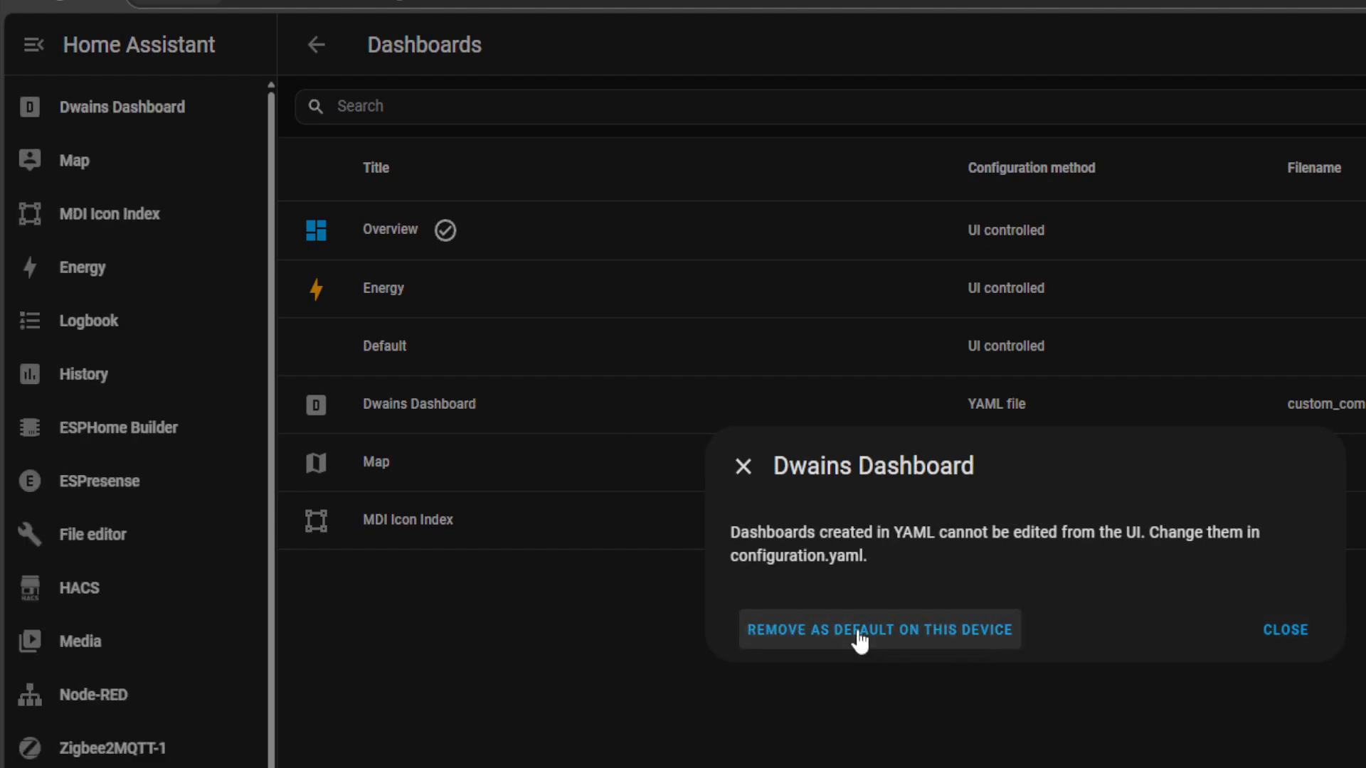
left_click(1278, 634)
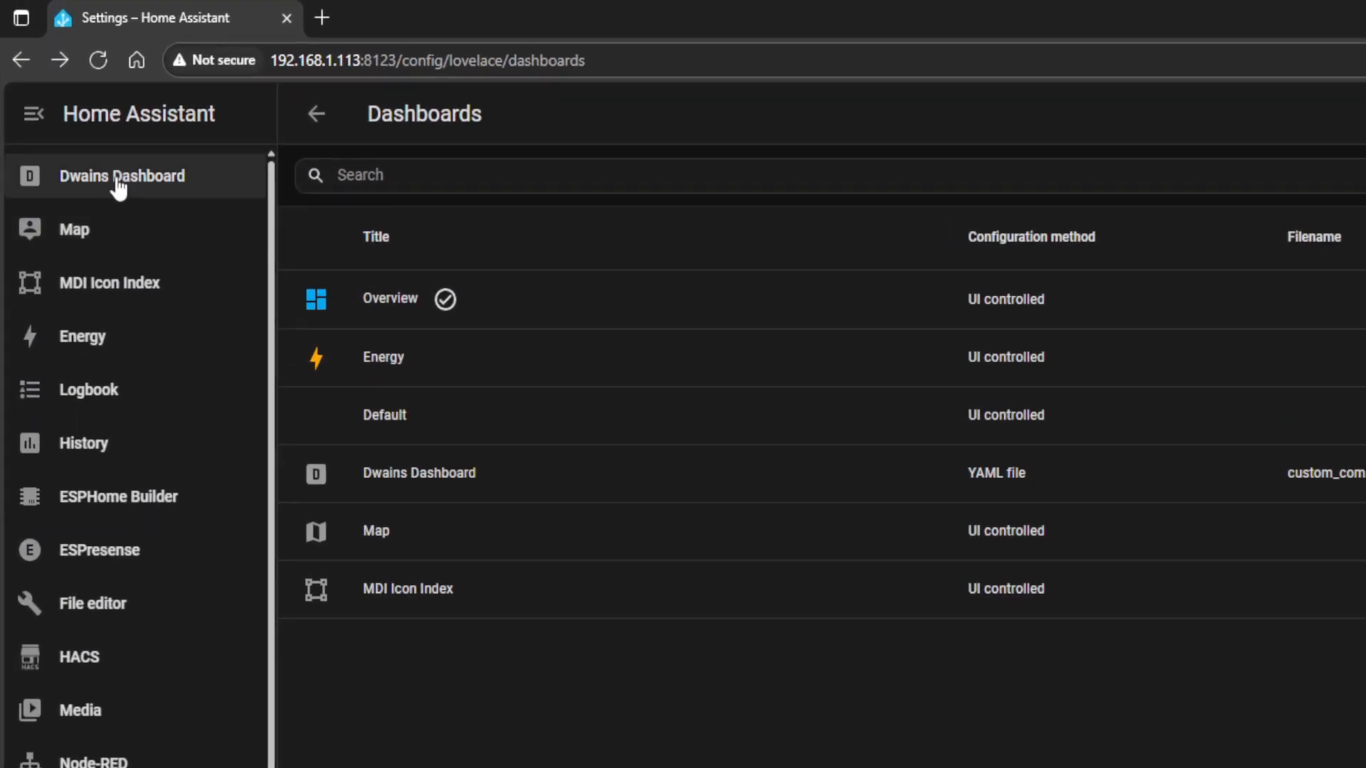
- Open Dwains Dashboard and look through its home view, including the generated area tiles
left_click(118, 178)
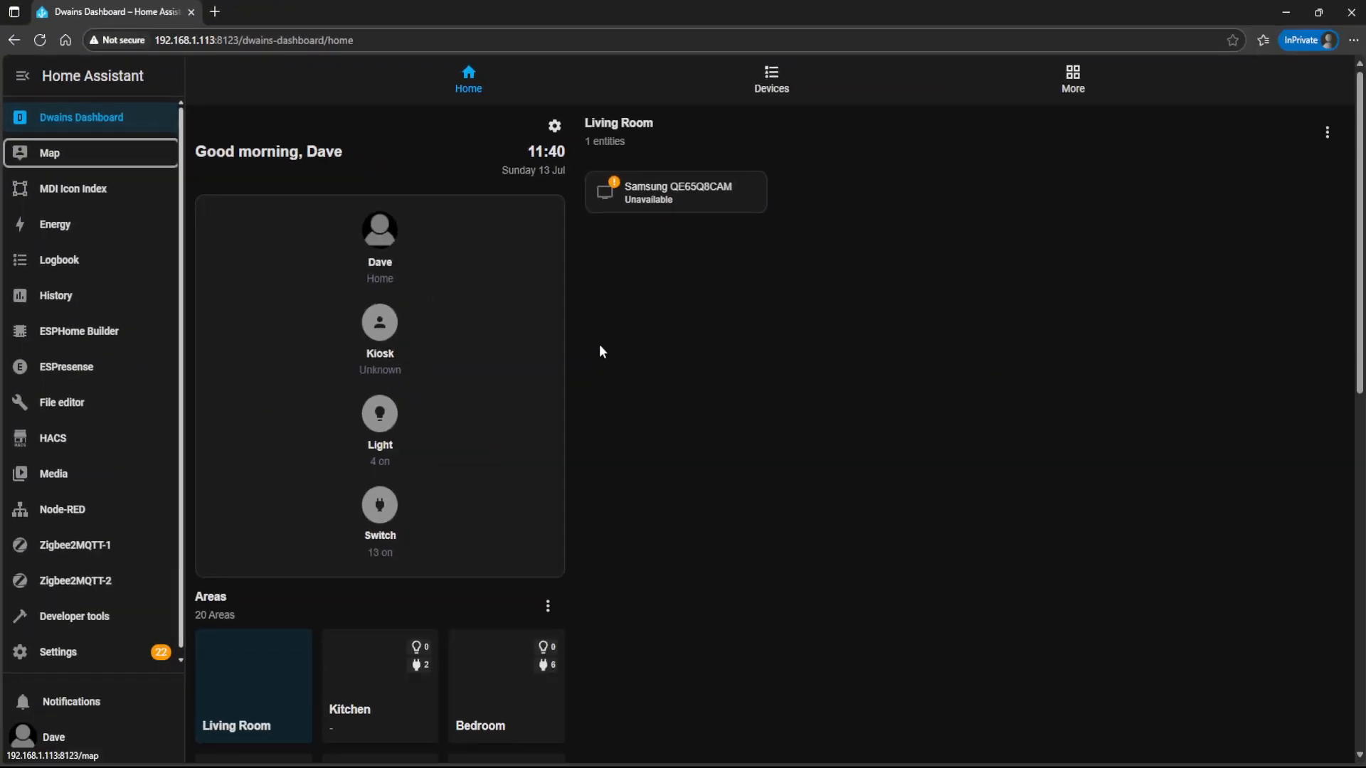
scroll(932, 590, "down", 5)
scroll(697, 429, "down", 1)
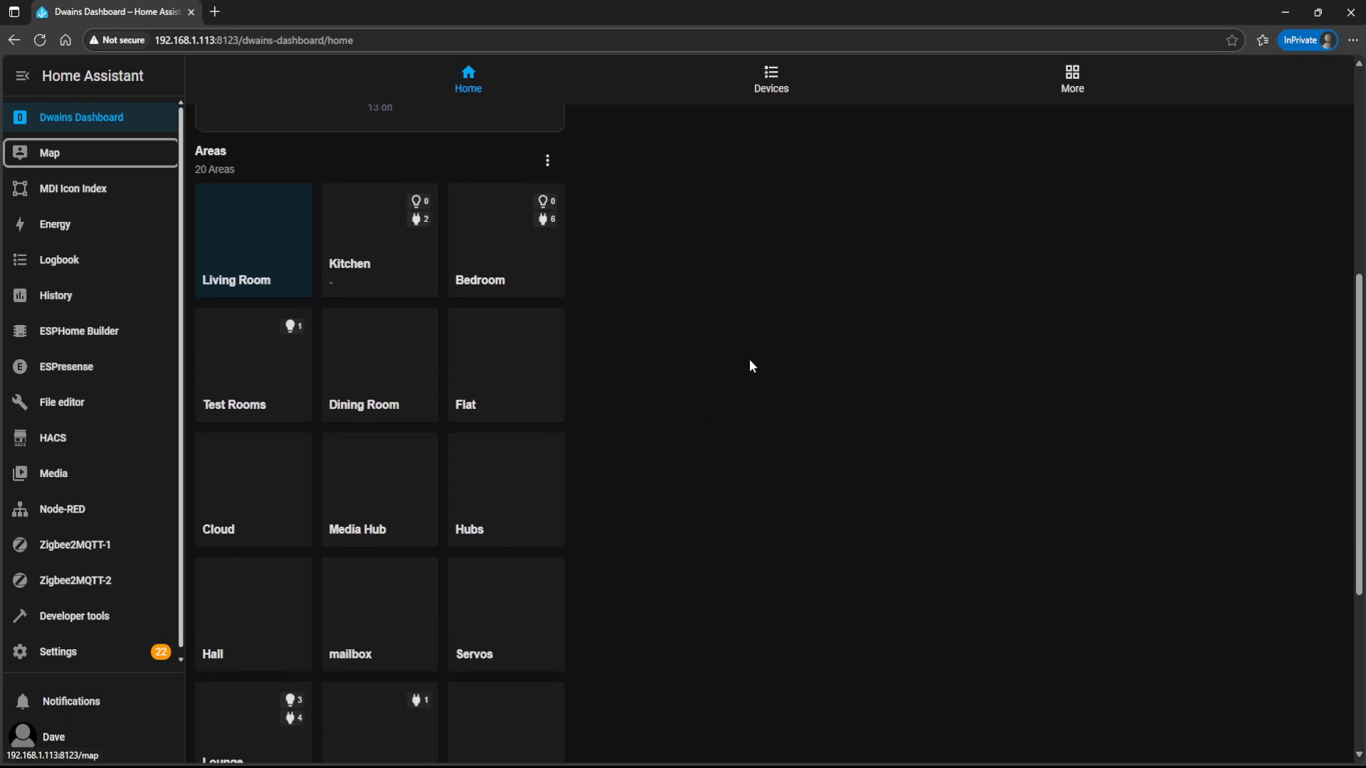
scroll(749, 361, "up", 6)
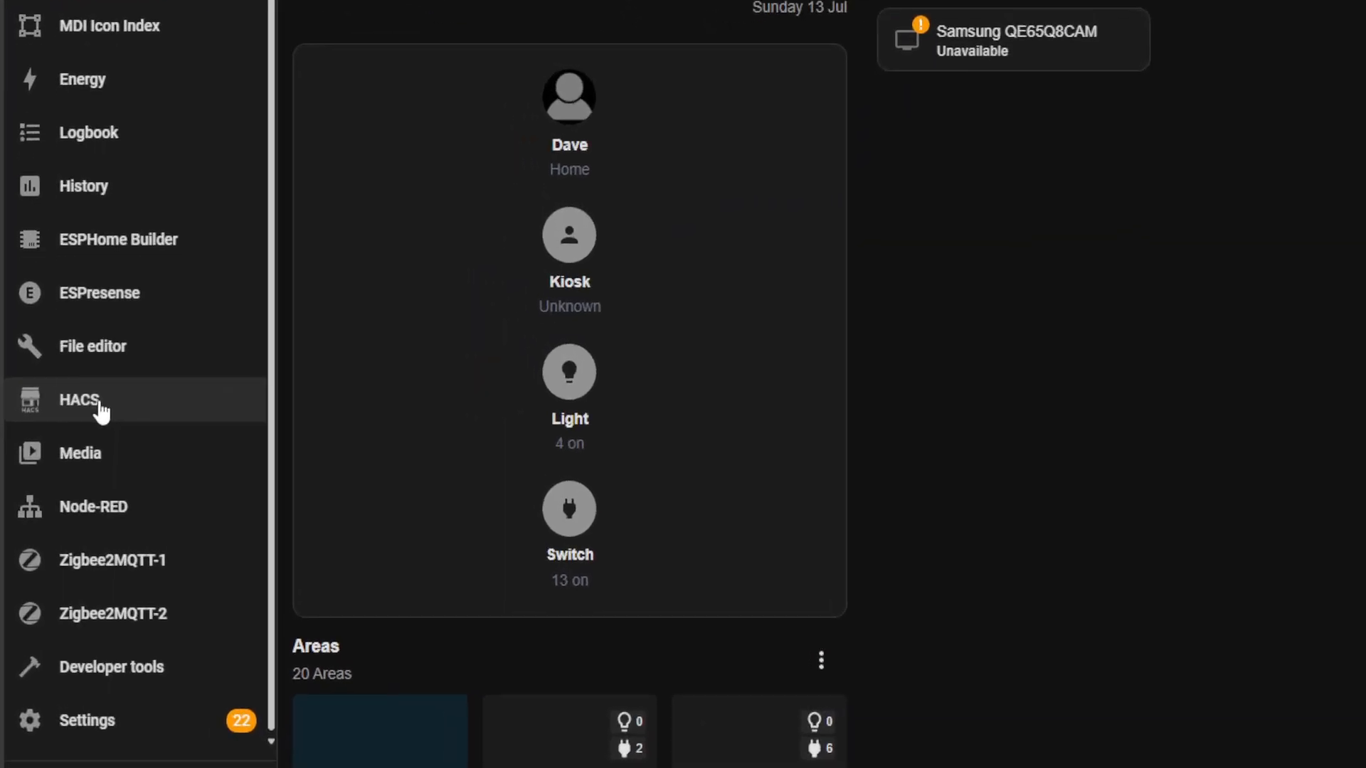
- Search HACS for "Dwains" and try to remove the downloaded Dwains Dashboard repository
left_click(101, 409)
key("Tab")
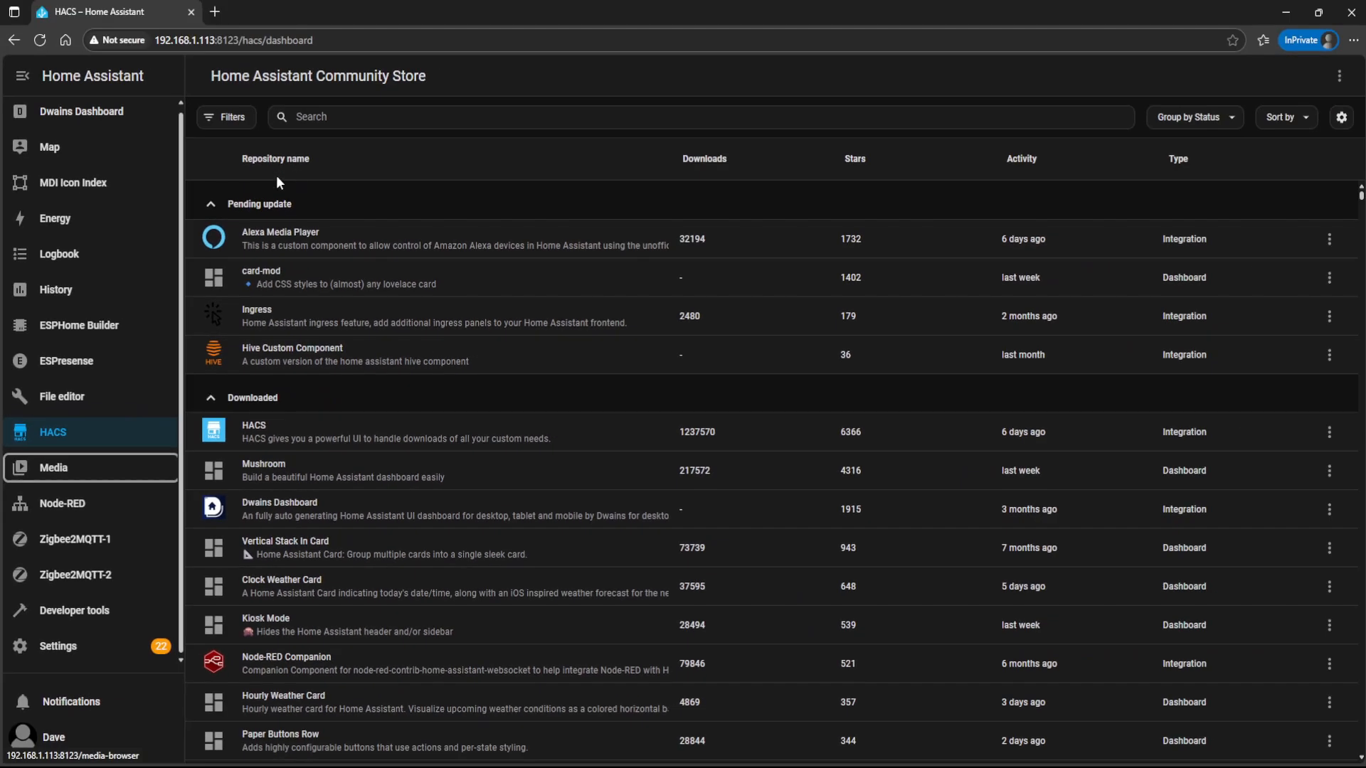
key("Tab")
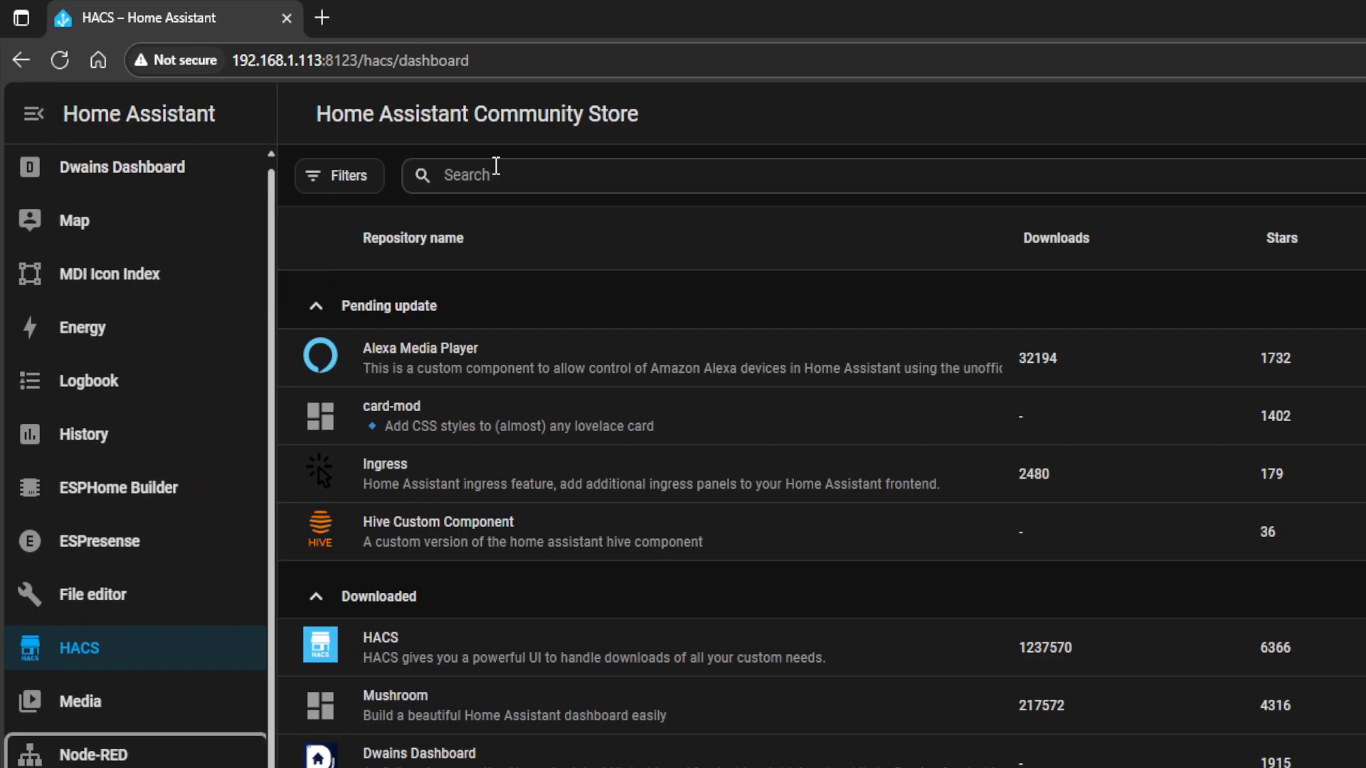
left_click(495, 166)
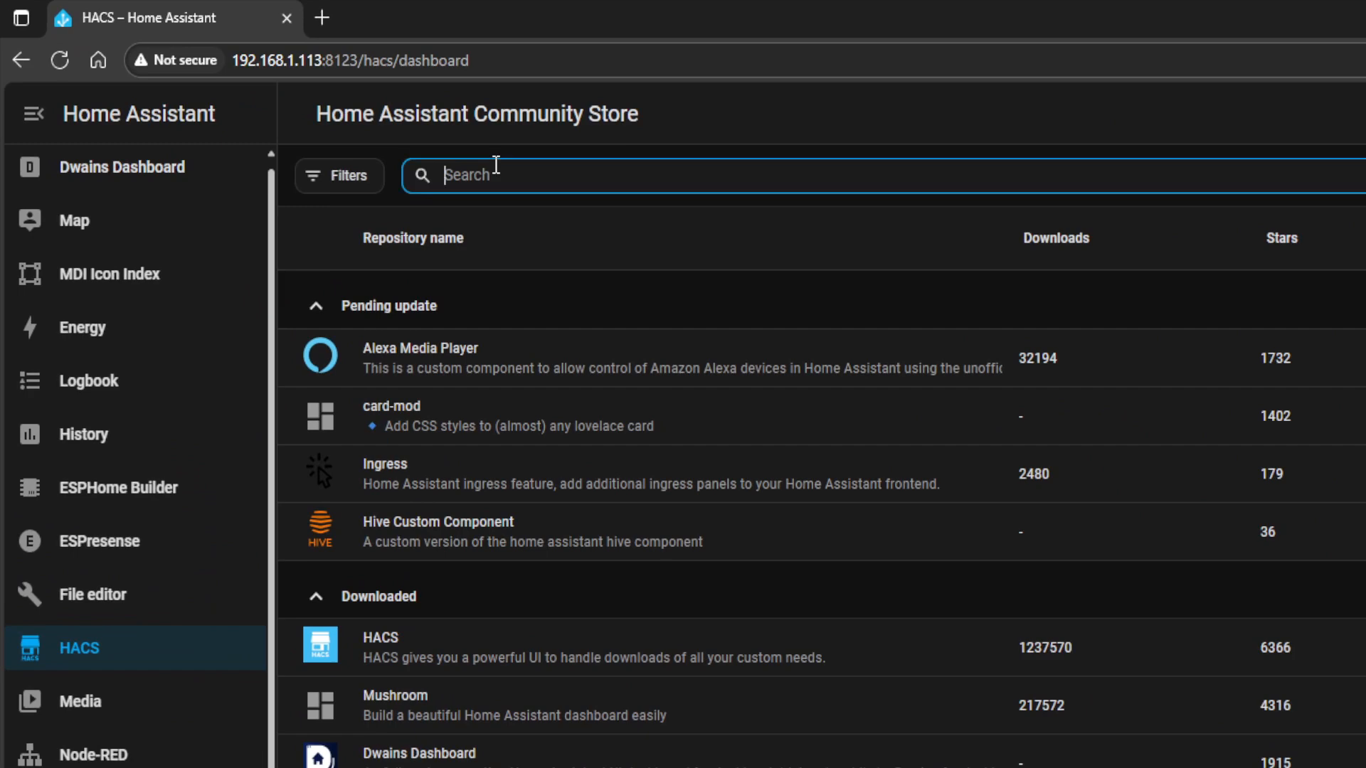
type("Dwains")
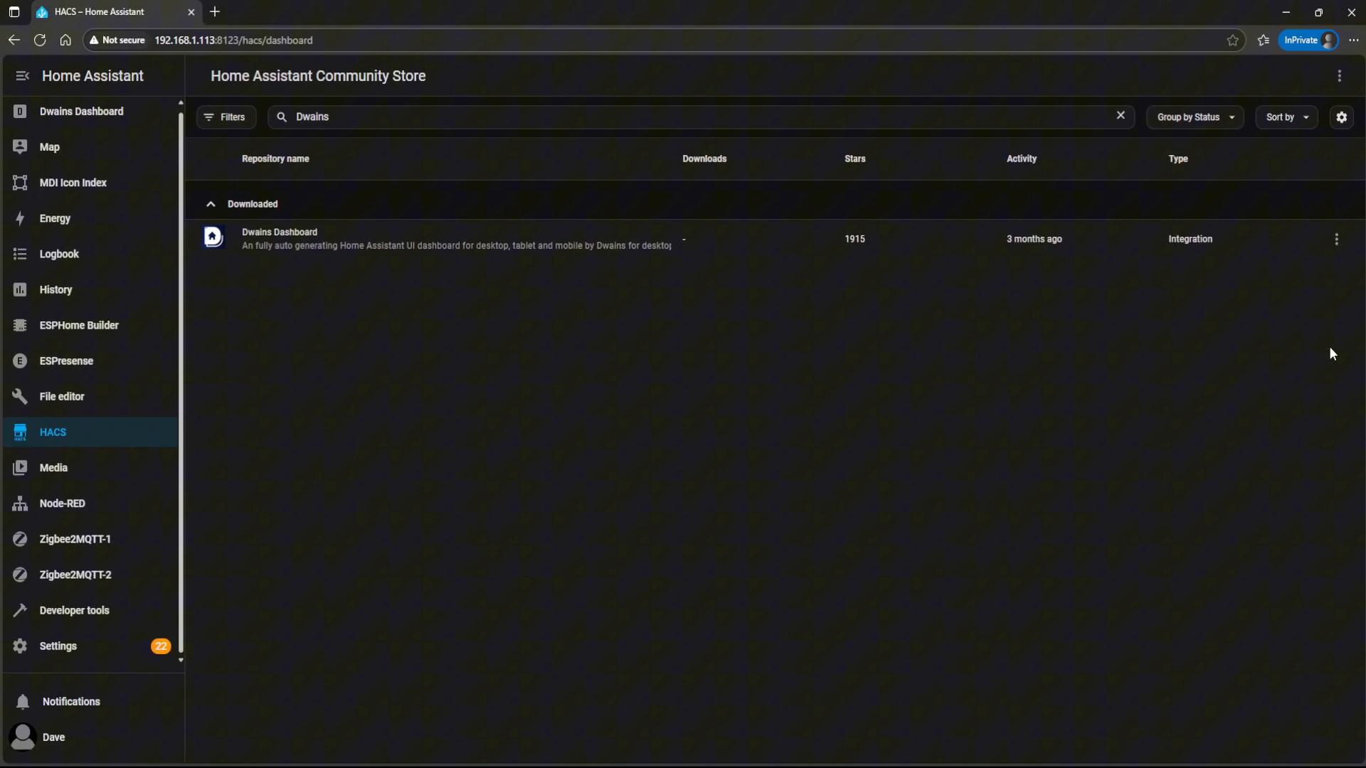
left_click(1334, 242)
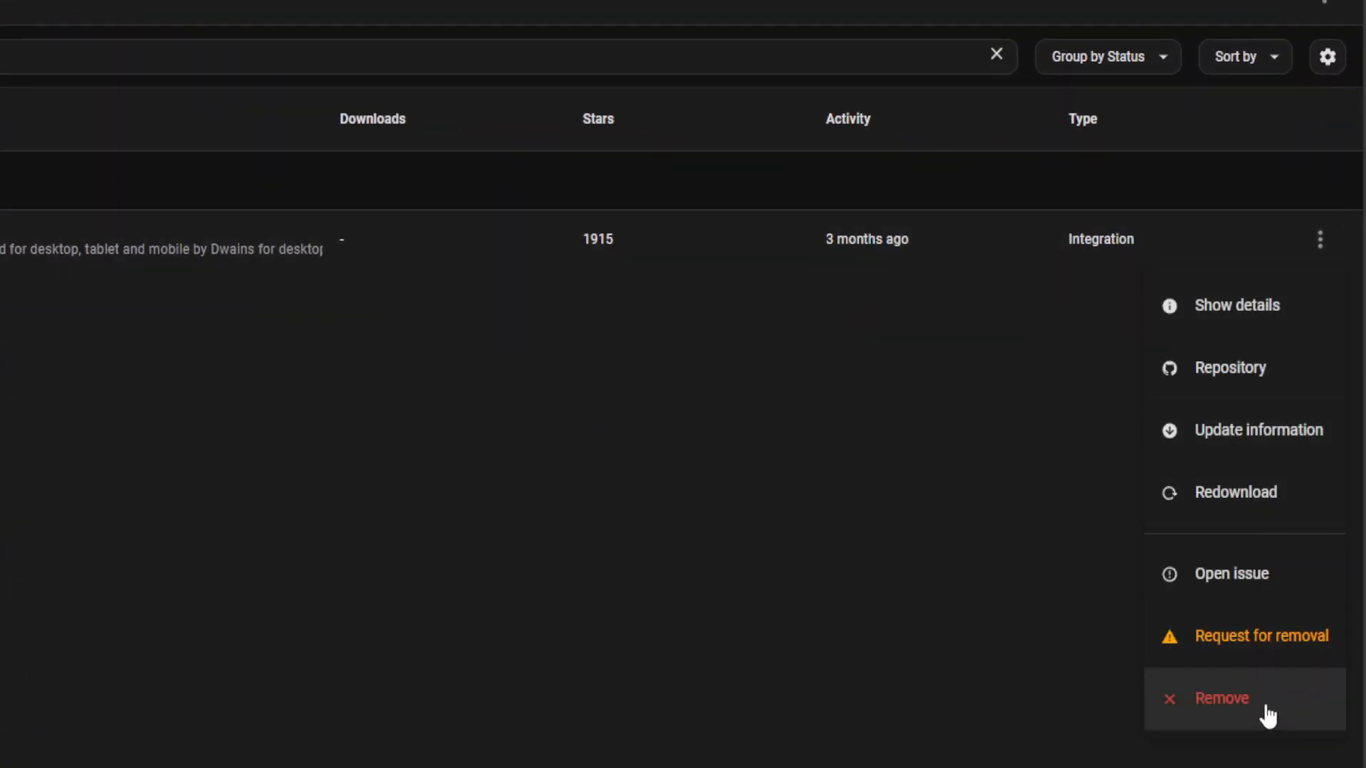
left_click(1268, 714)
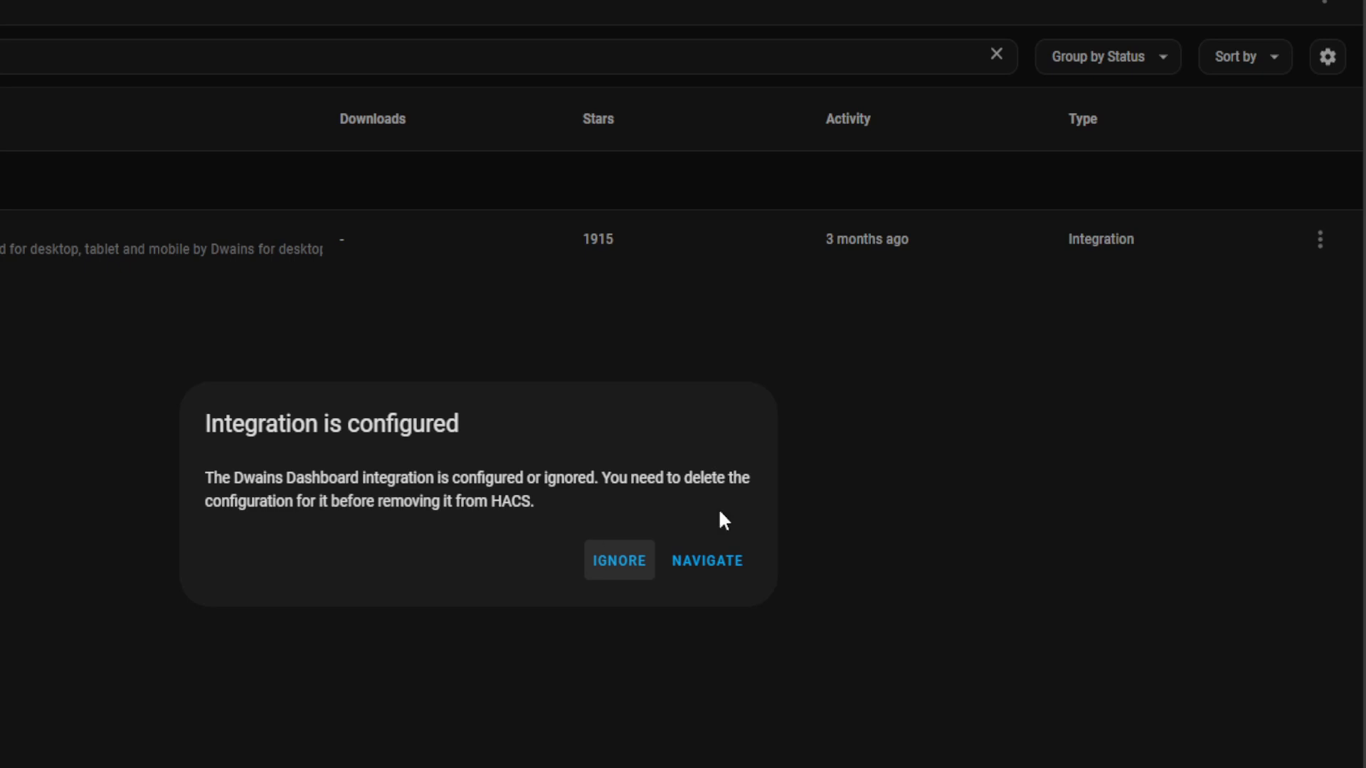
left_click(696, 562)
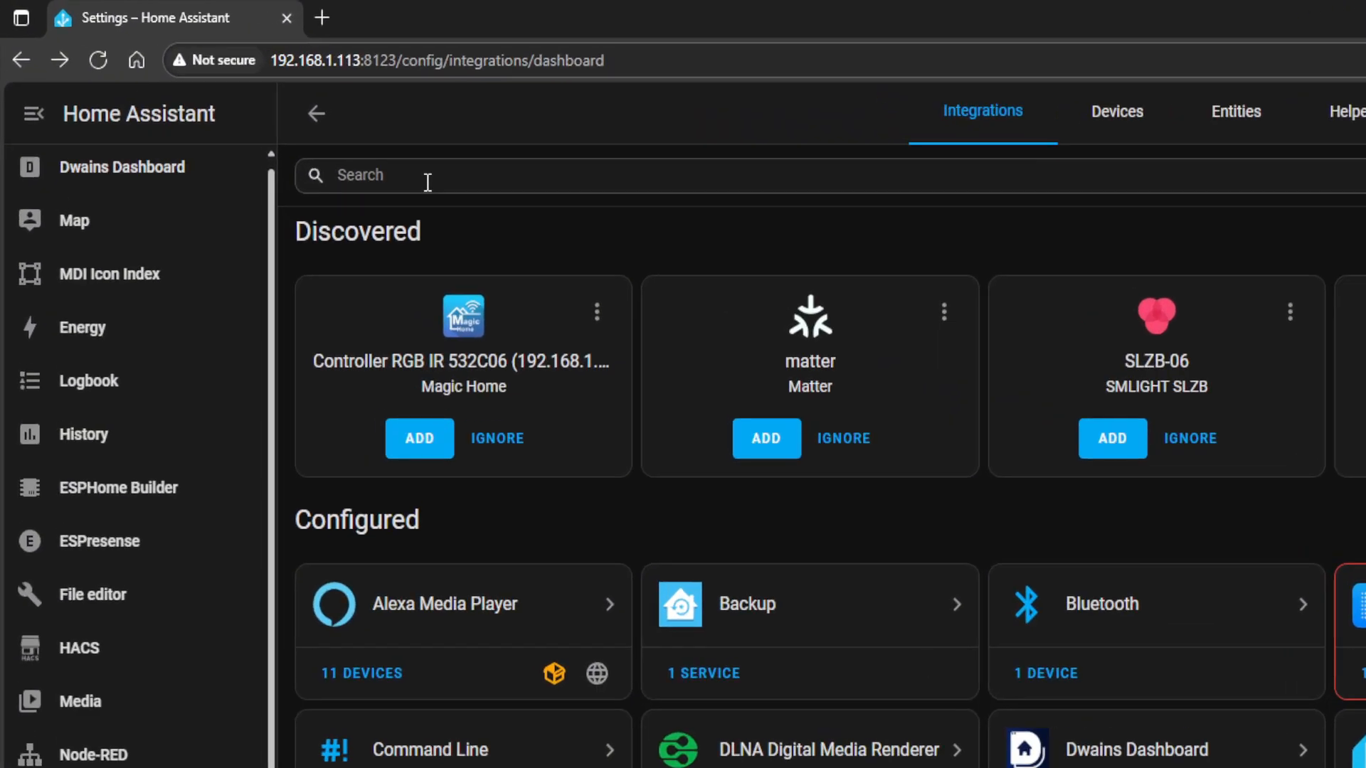
left_click(428, 182)
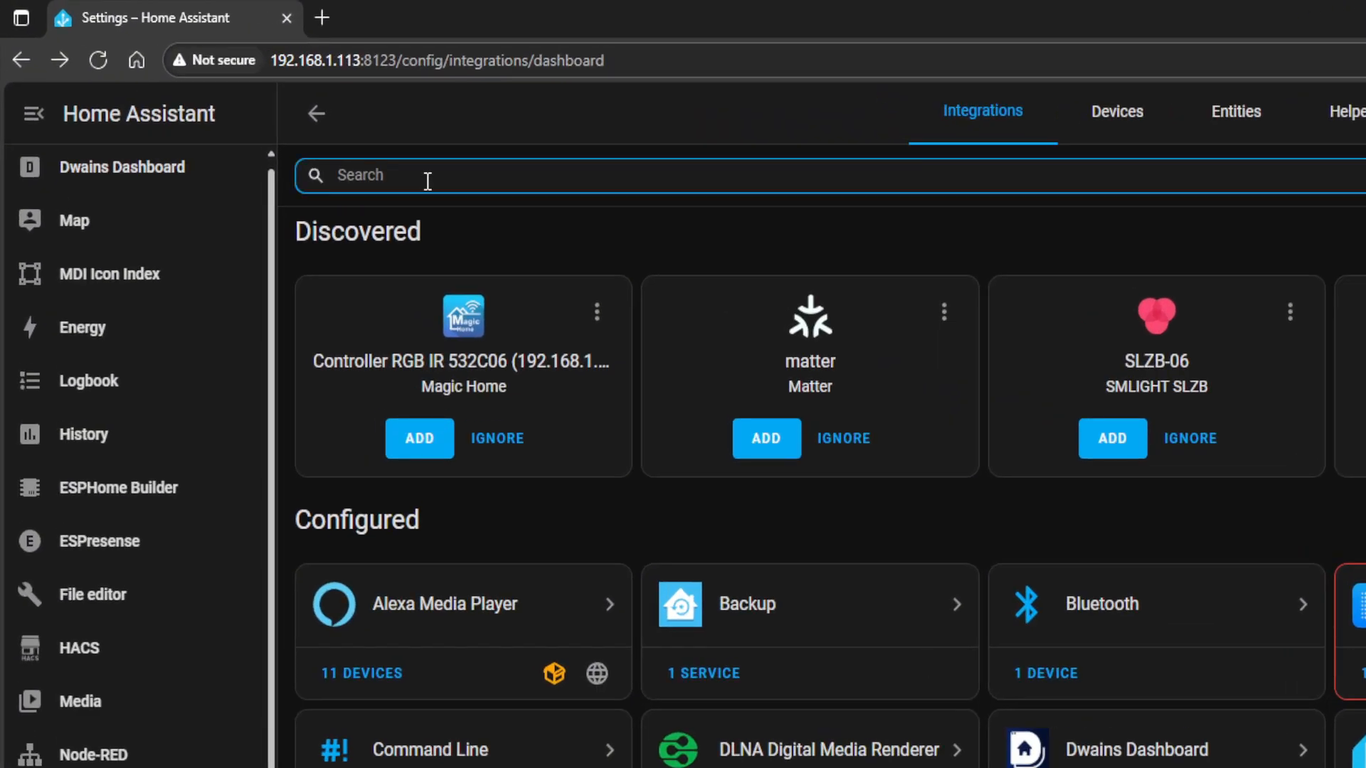
type("Dwains")
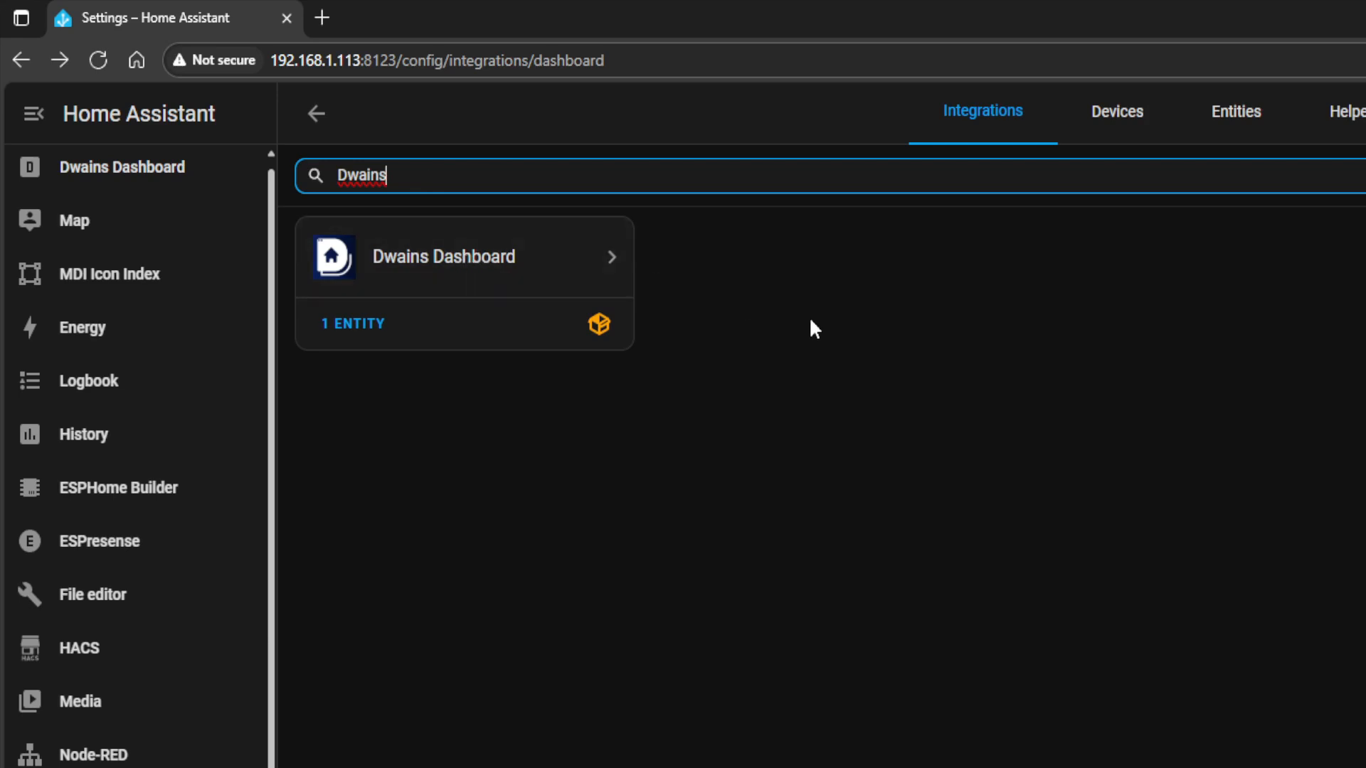
left_click(864, 271)
double_click(400, 174)
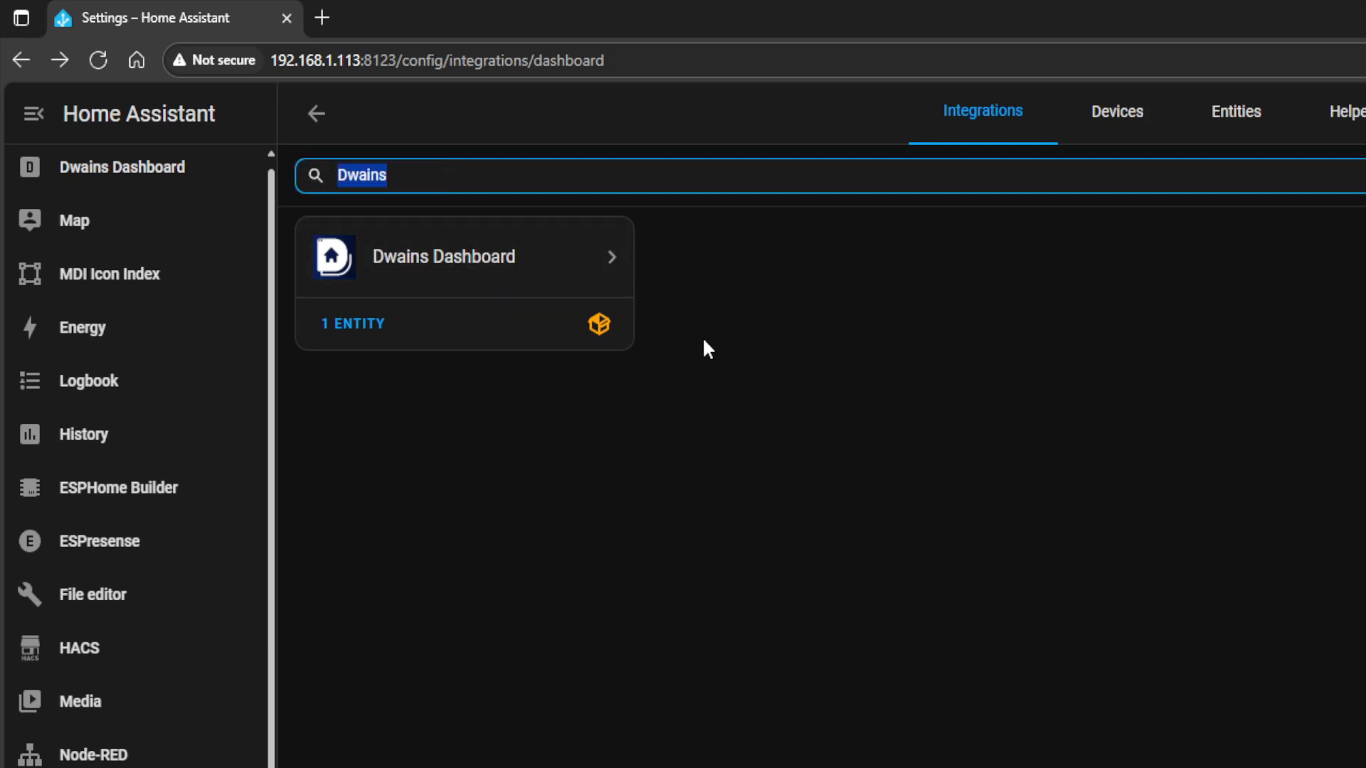
key("BackSpace")
left_click(165, 183)
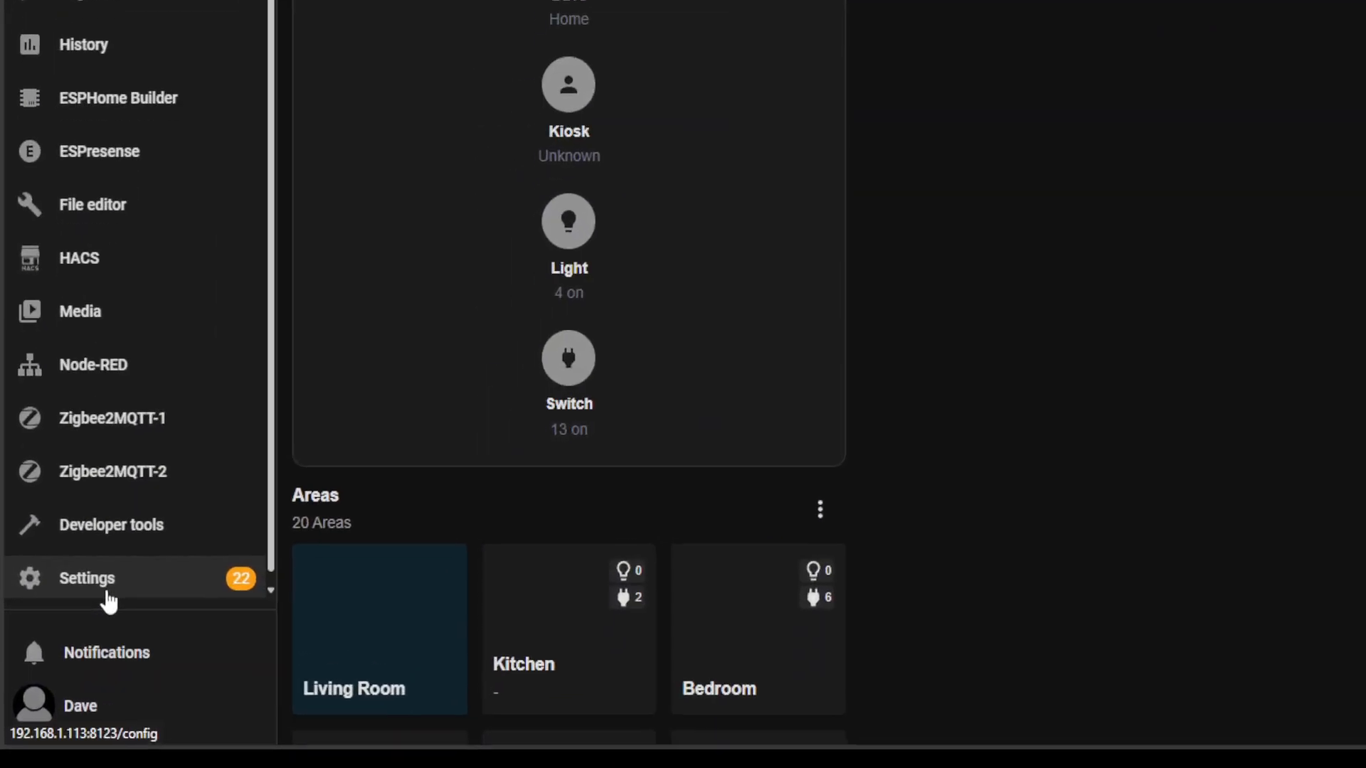
- Search the integrations in Devices & services for "Dwains" and delete the Dwains Dashboard integration entry
left_click(86, 657)
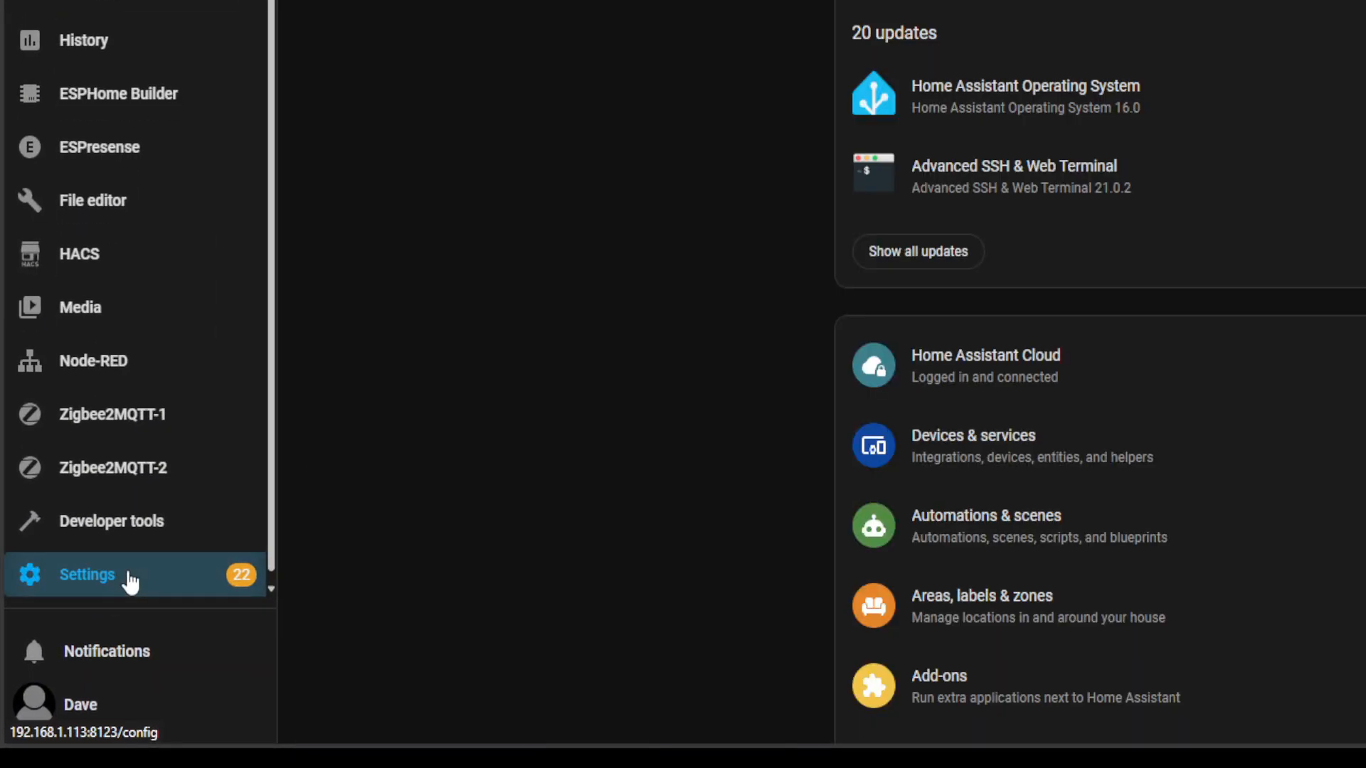
left_click(1073, 455)
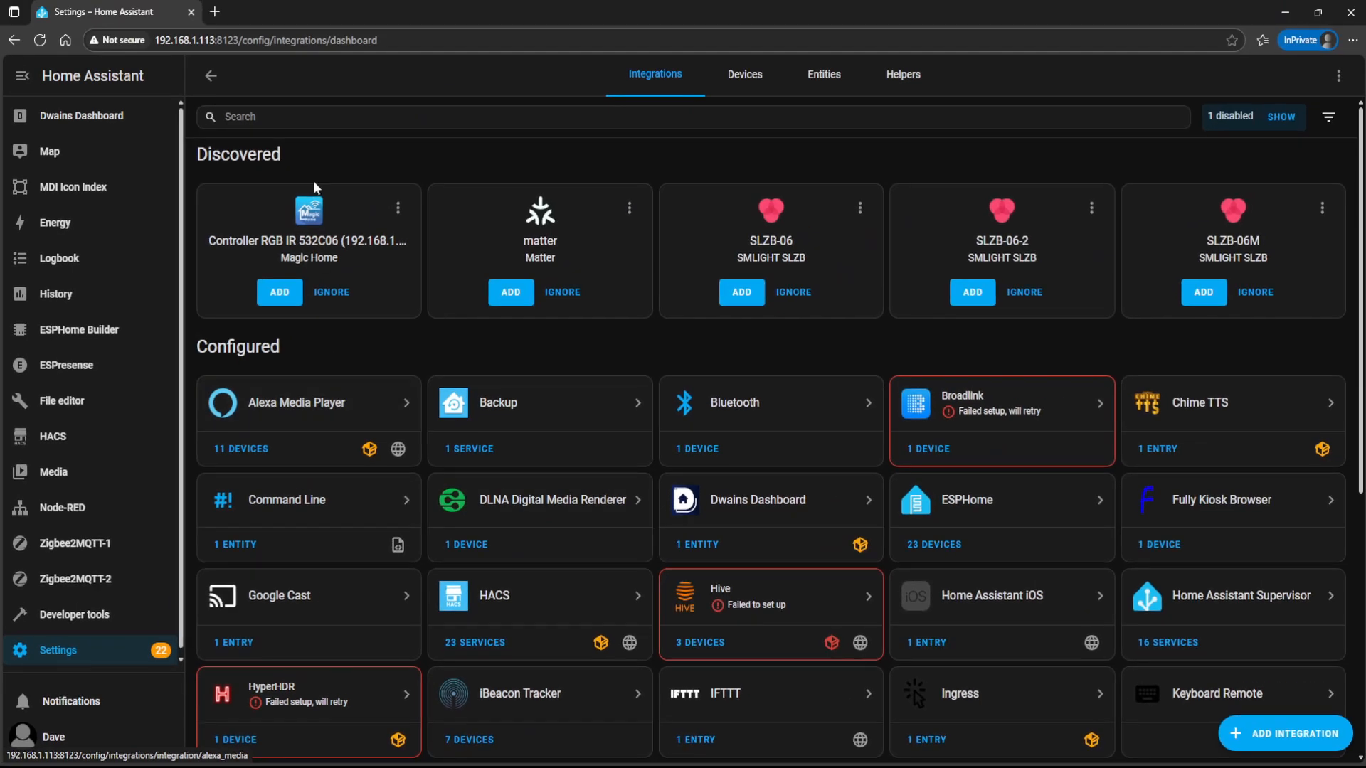
left_click(292, 122)
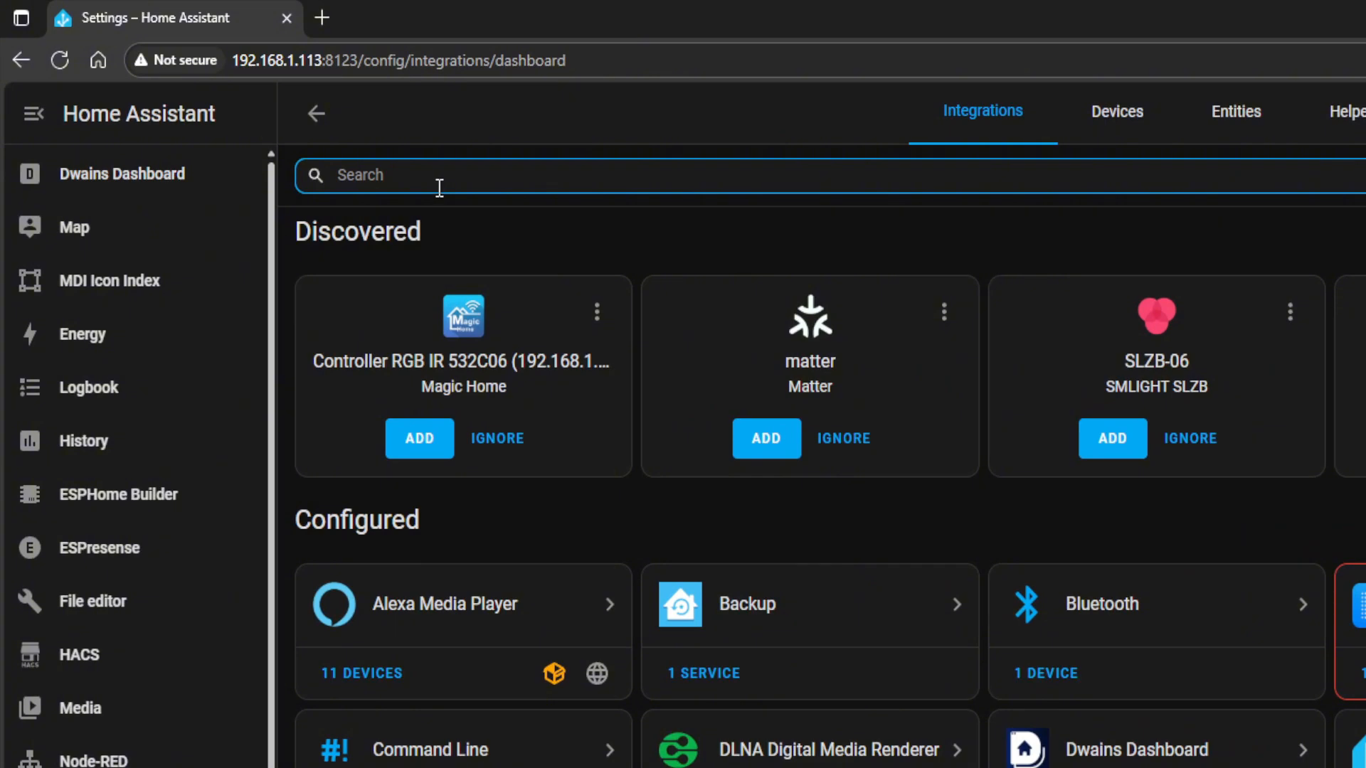
type("Dwains")
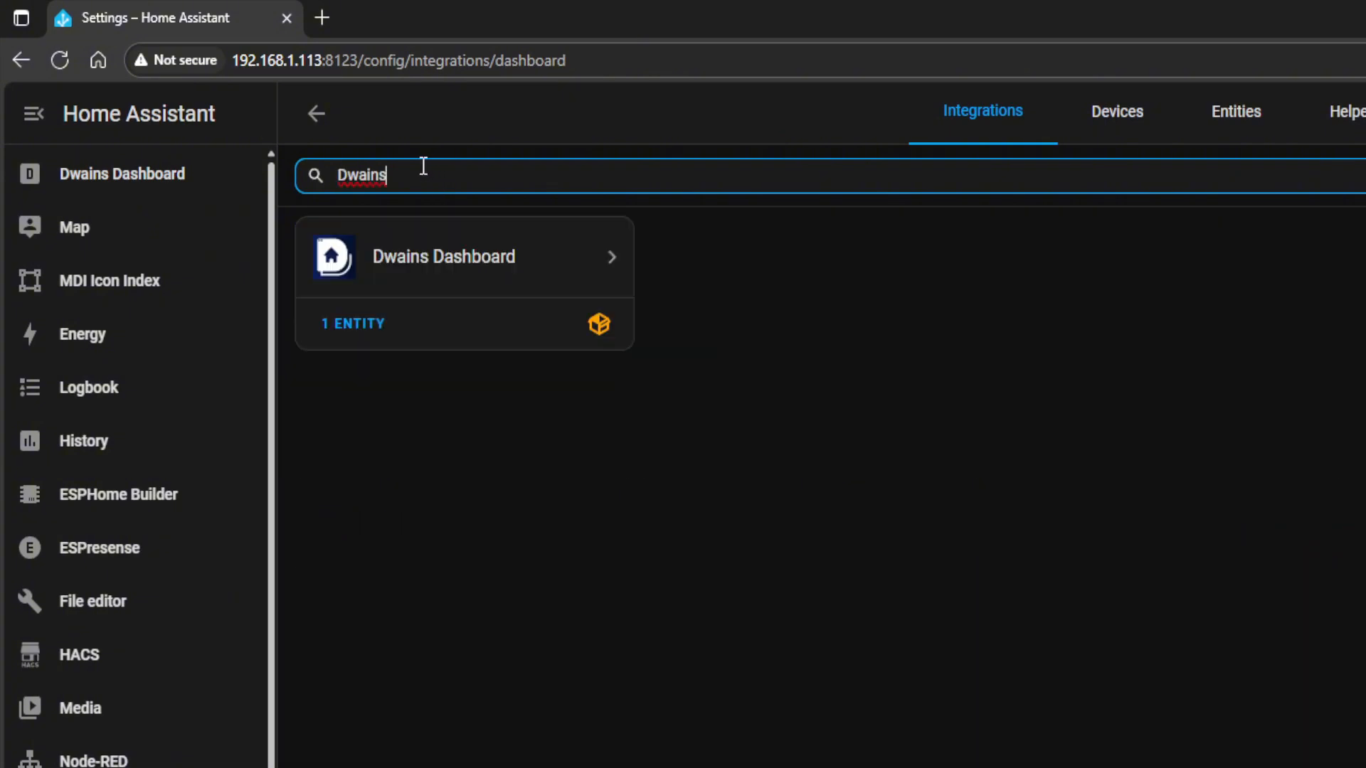
left_click(503, 272)
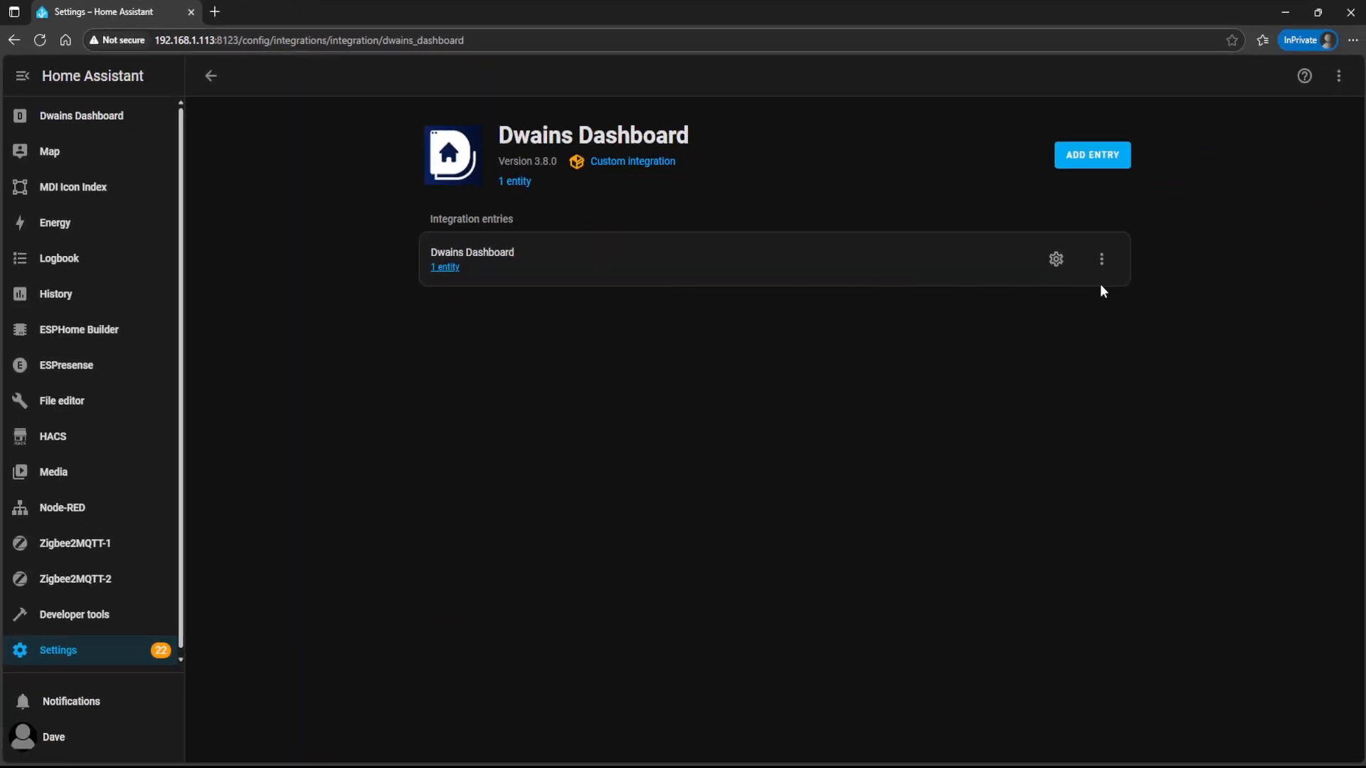
left_click(1096, 273)
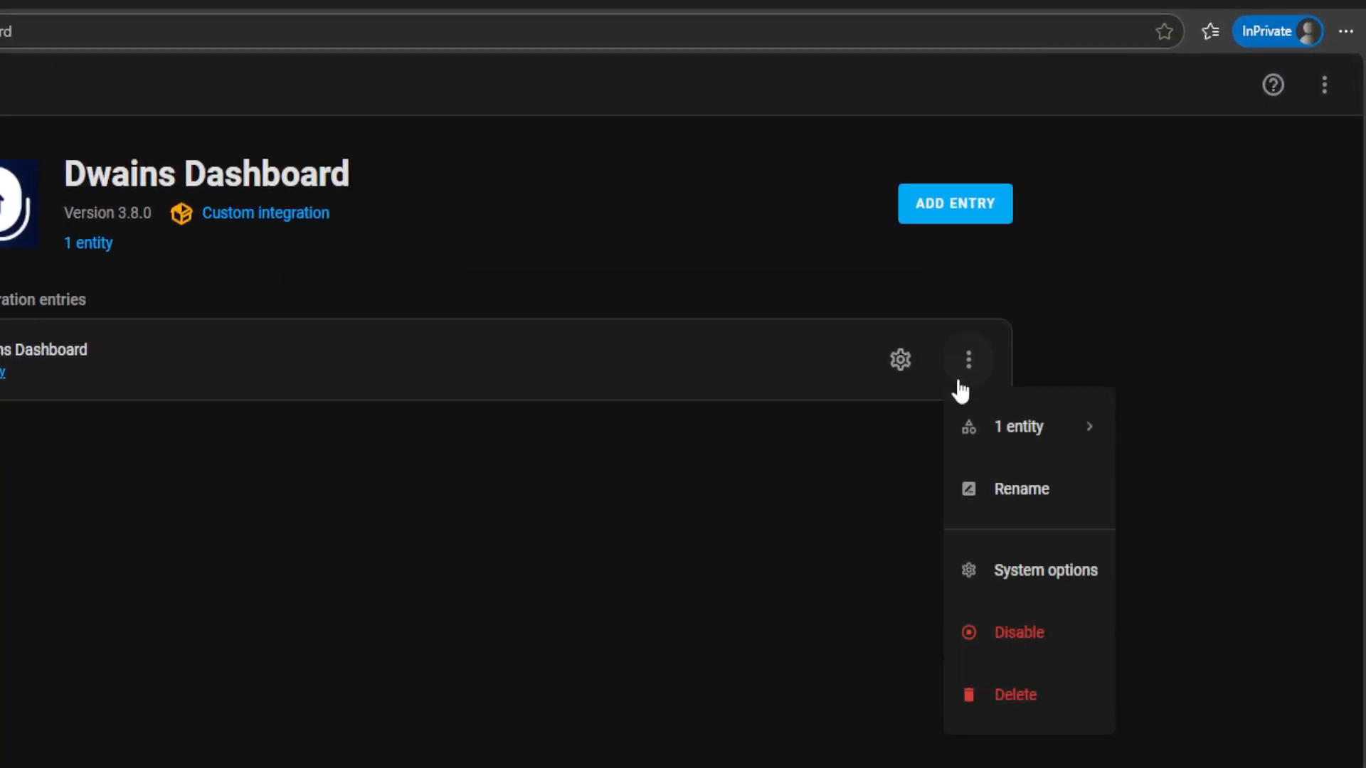
left_click(1017, 697)
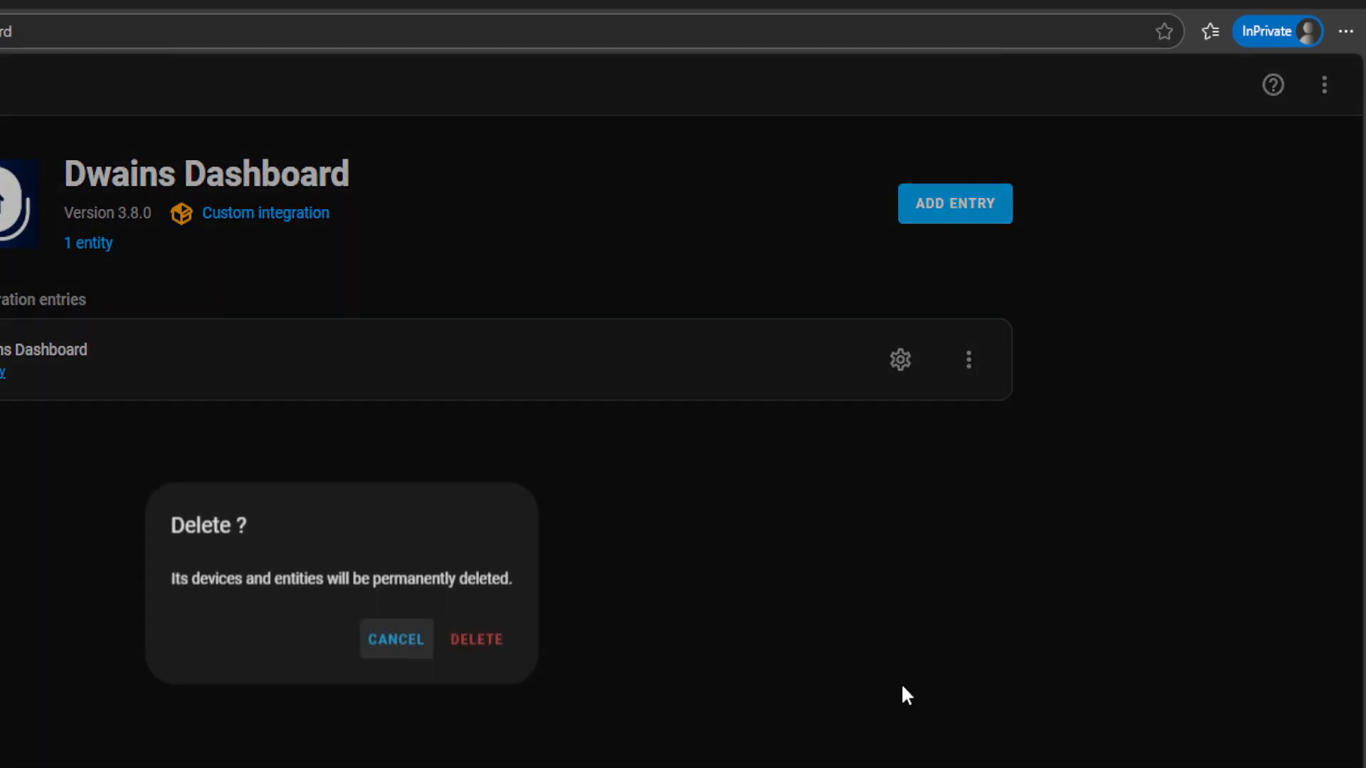
left_click(501, 649)
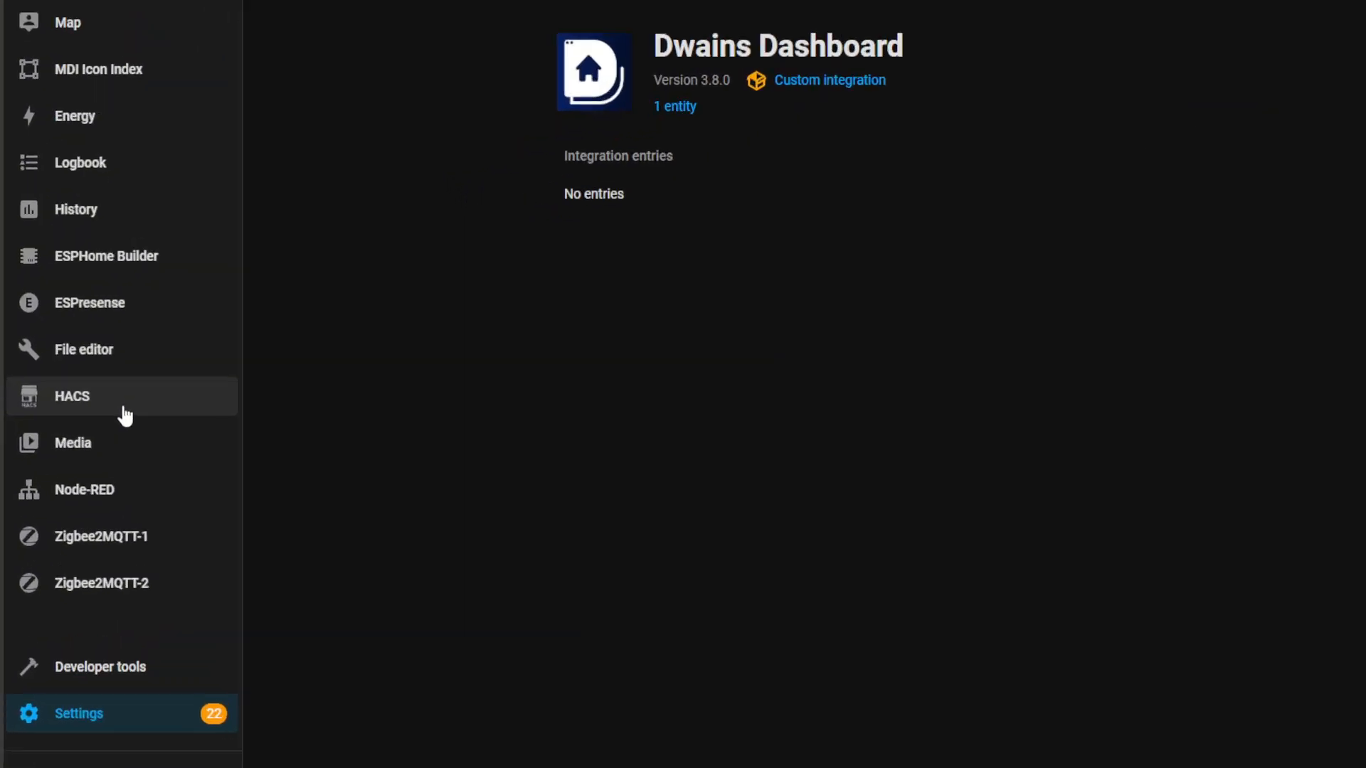
- Remove the downloaded Dwains Dashboard repository from HACS and confirm the removal
left_click(124, 411)
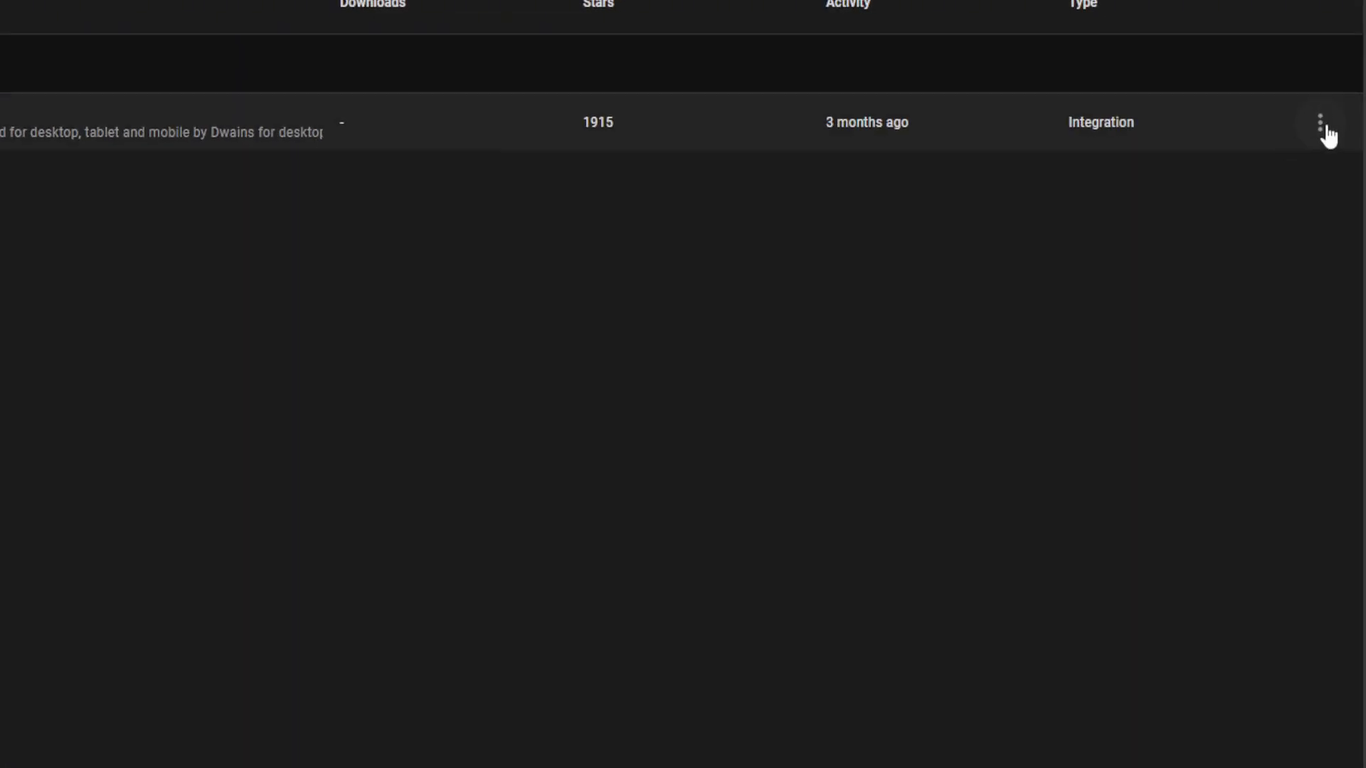
left_click(1326, 129)
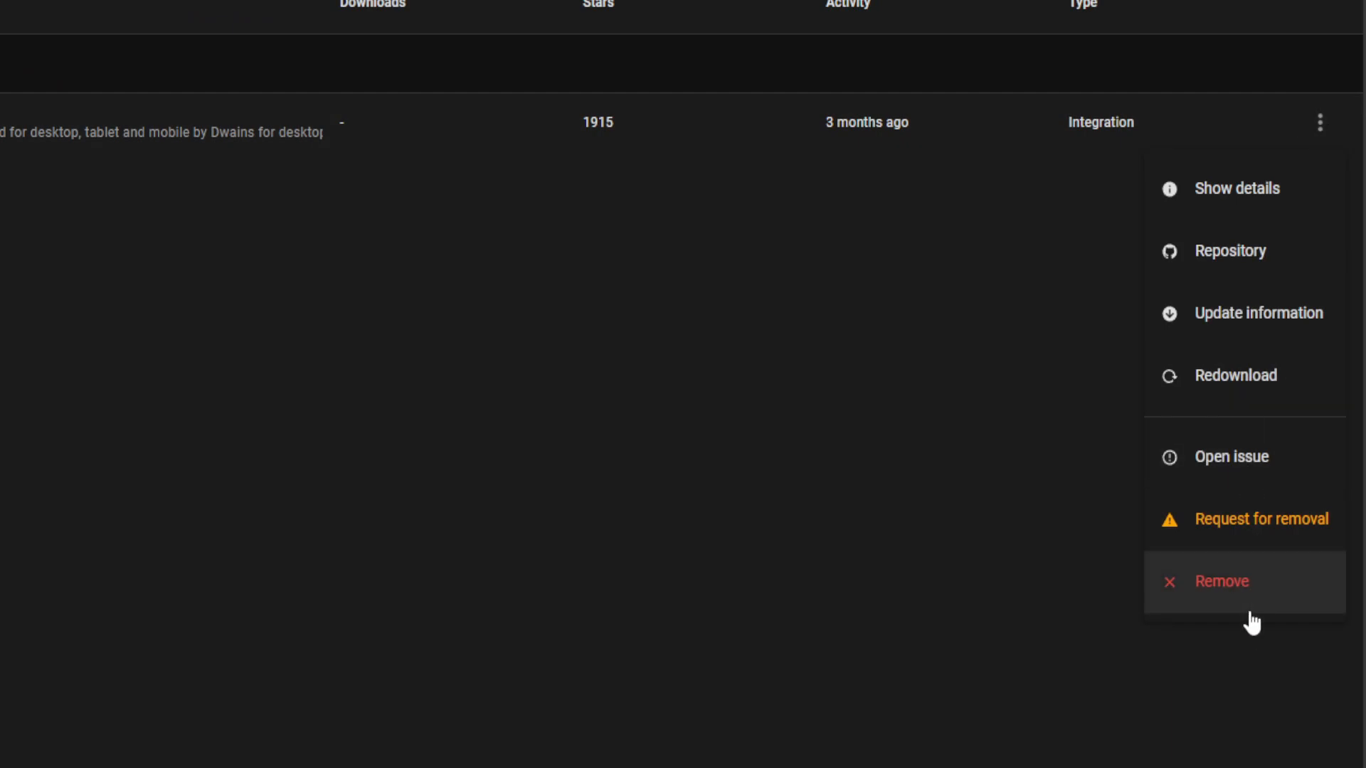
left_click(1232, 584)
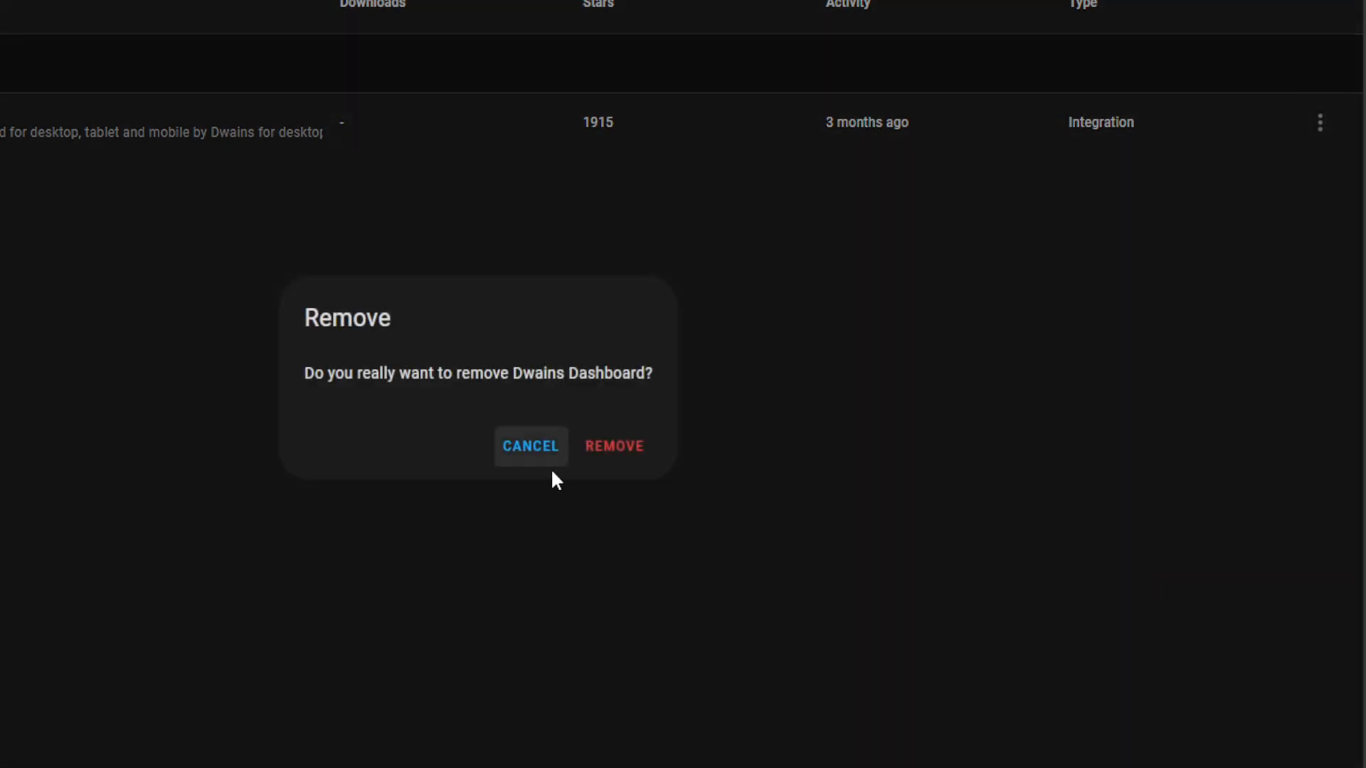
left_click(637, 455)
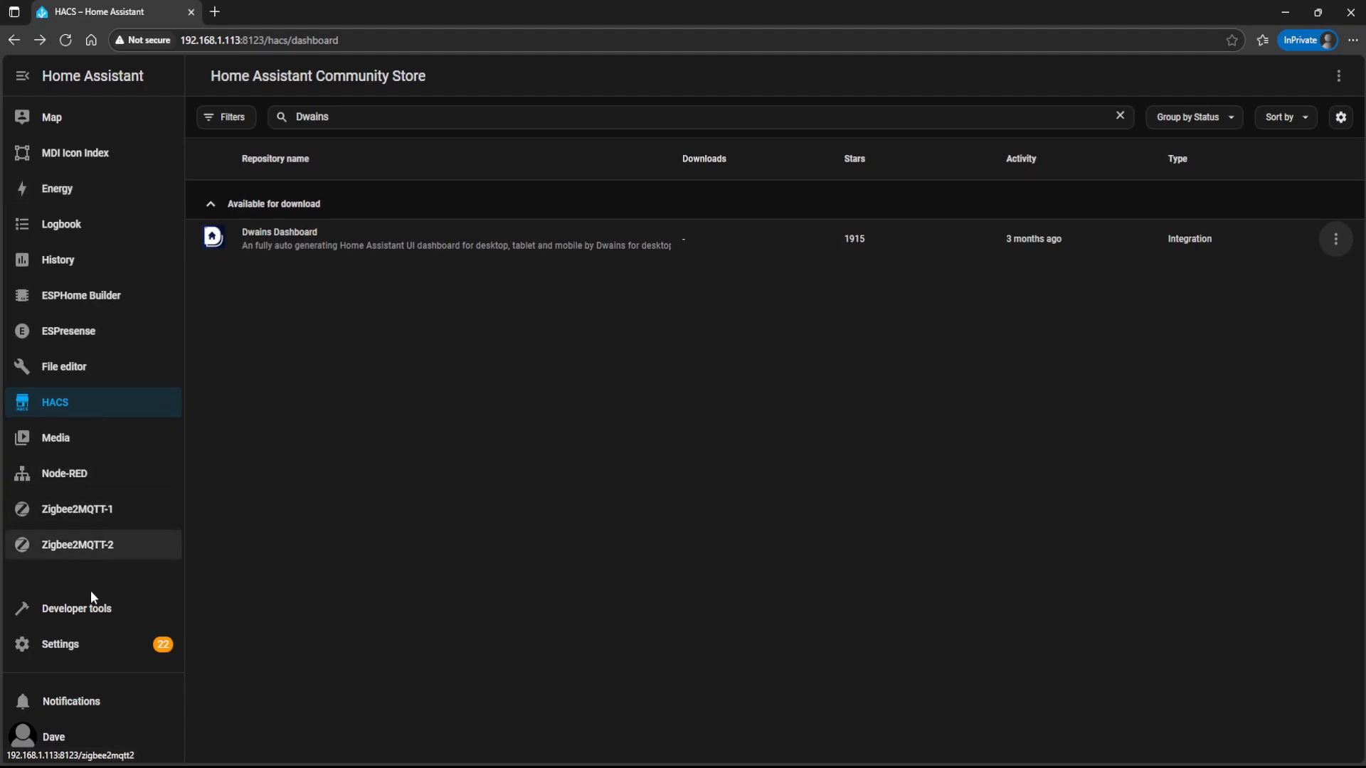
- Set the Overview dashboard as the default on this device in the Dashboards settings
left_click(60, 653)
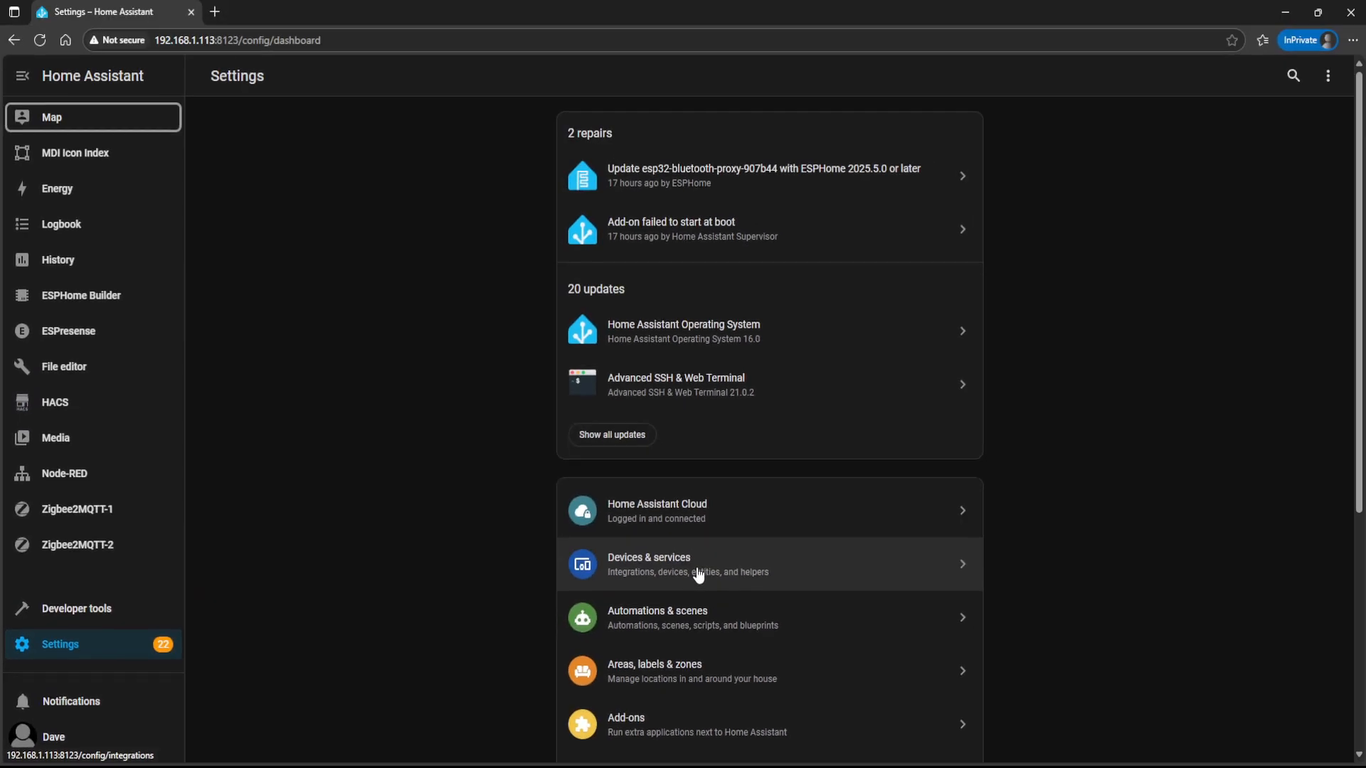
scroll(1043, 454, "down", 5)
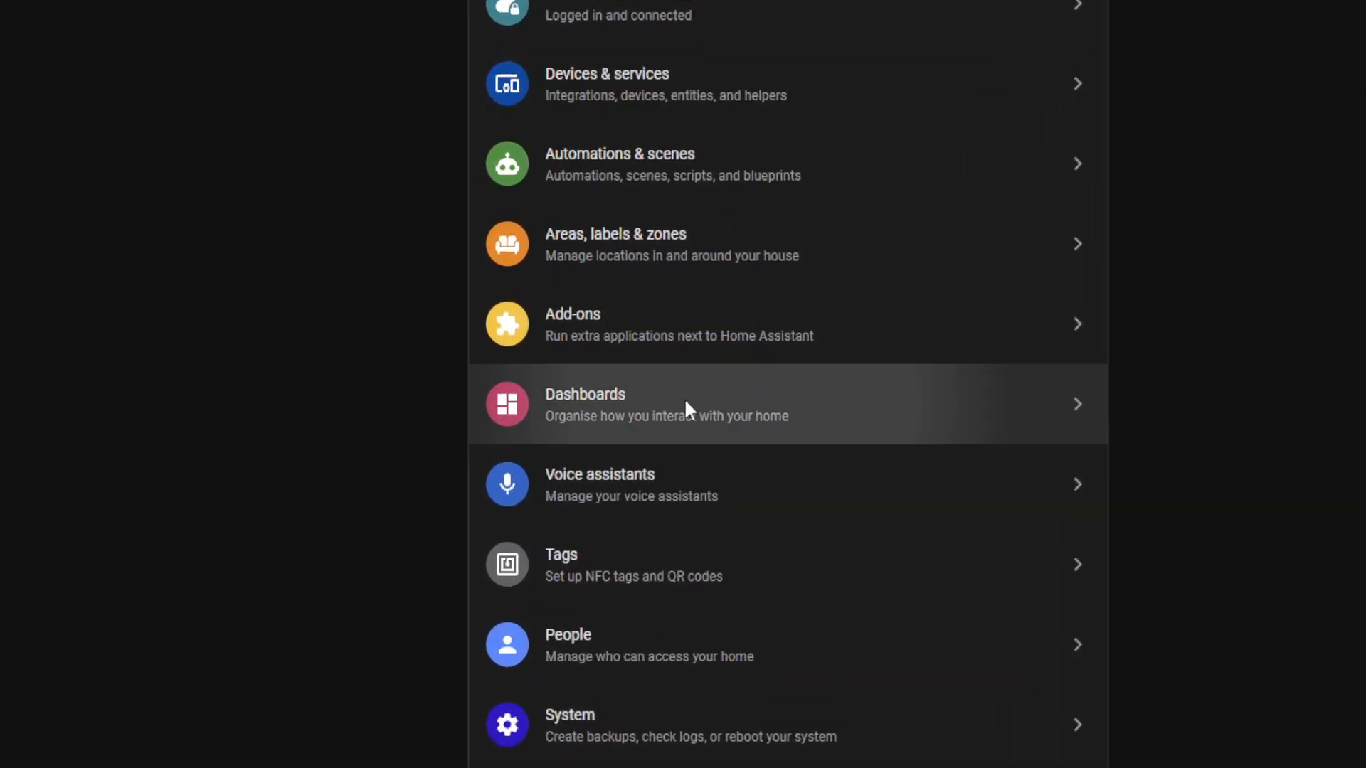
left_click(701, 411)
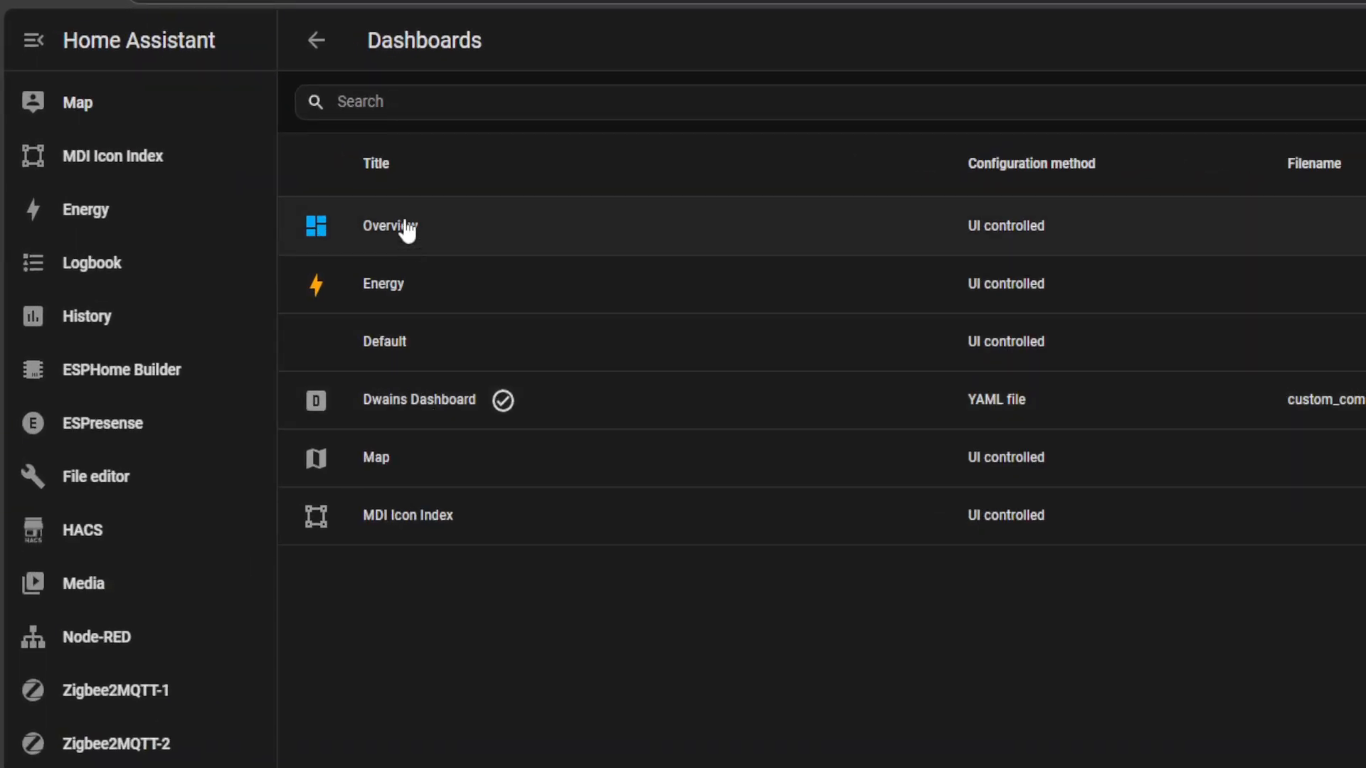
left_click(406, 228)
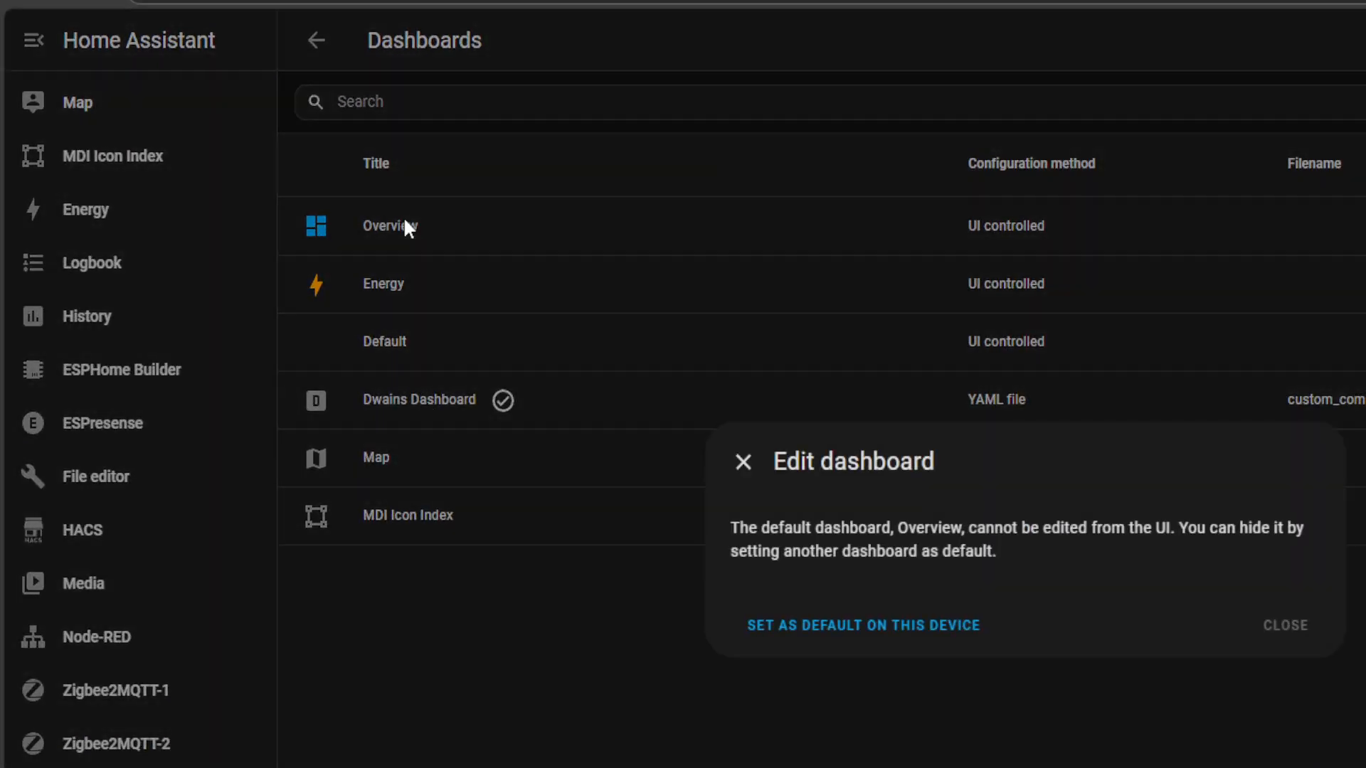
left_click(838, 636)
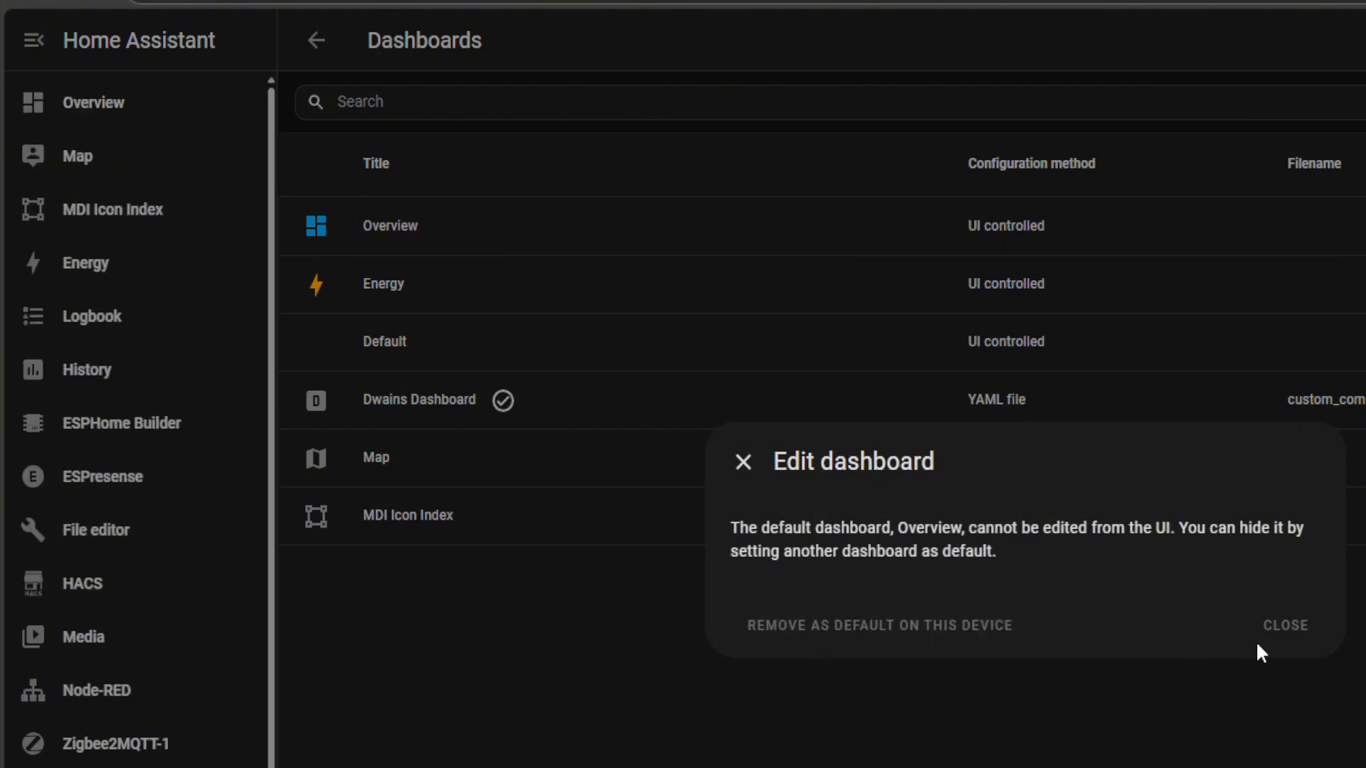
left_click(743, 462)
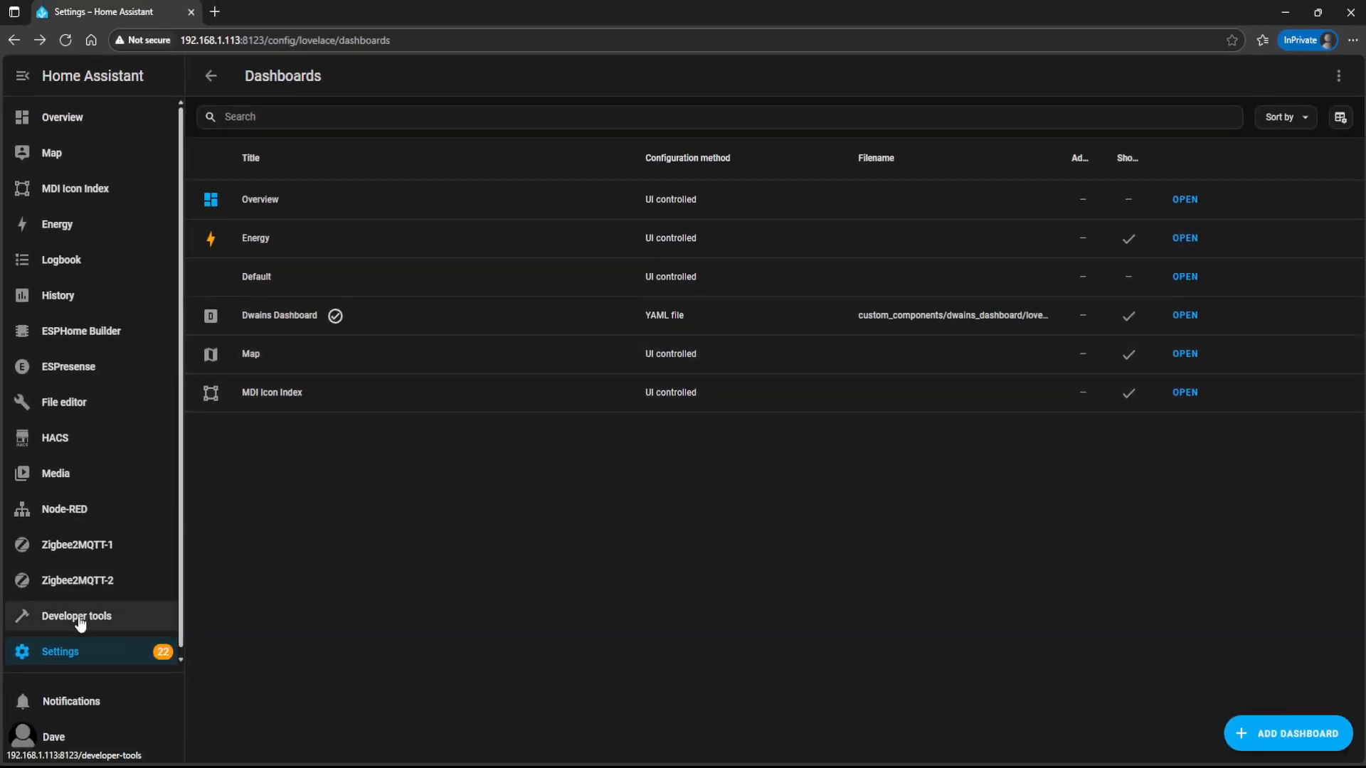
- Check the configuration in Developer tools and restart Home Assistant
left_click(81, 624)
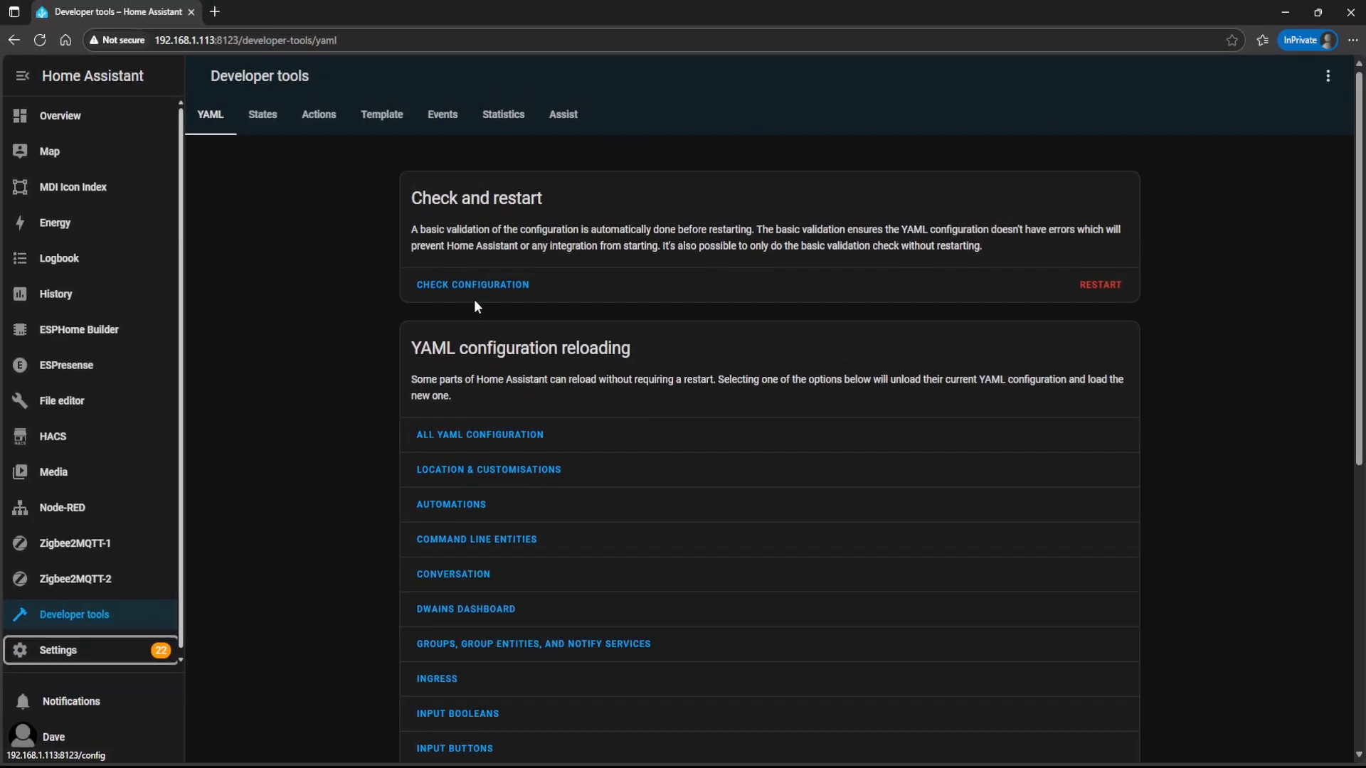
left_click(709, 26)
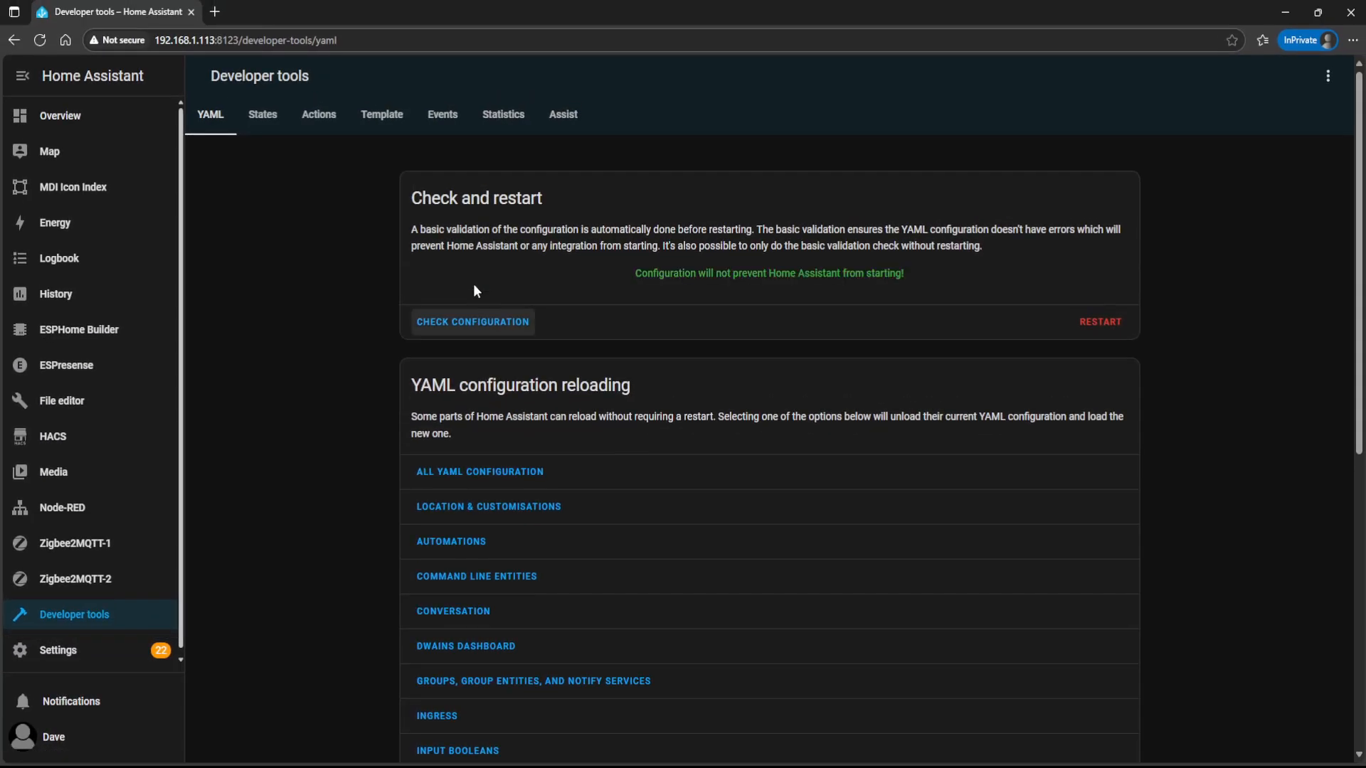
left_click(1088, 323)
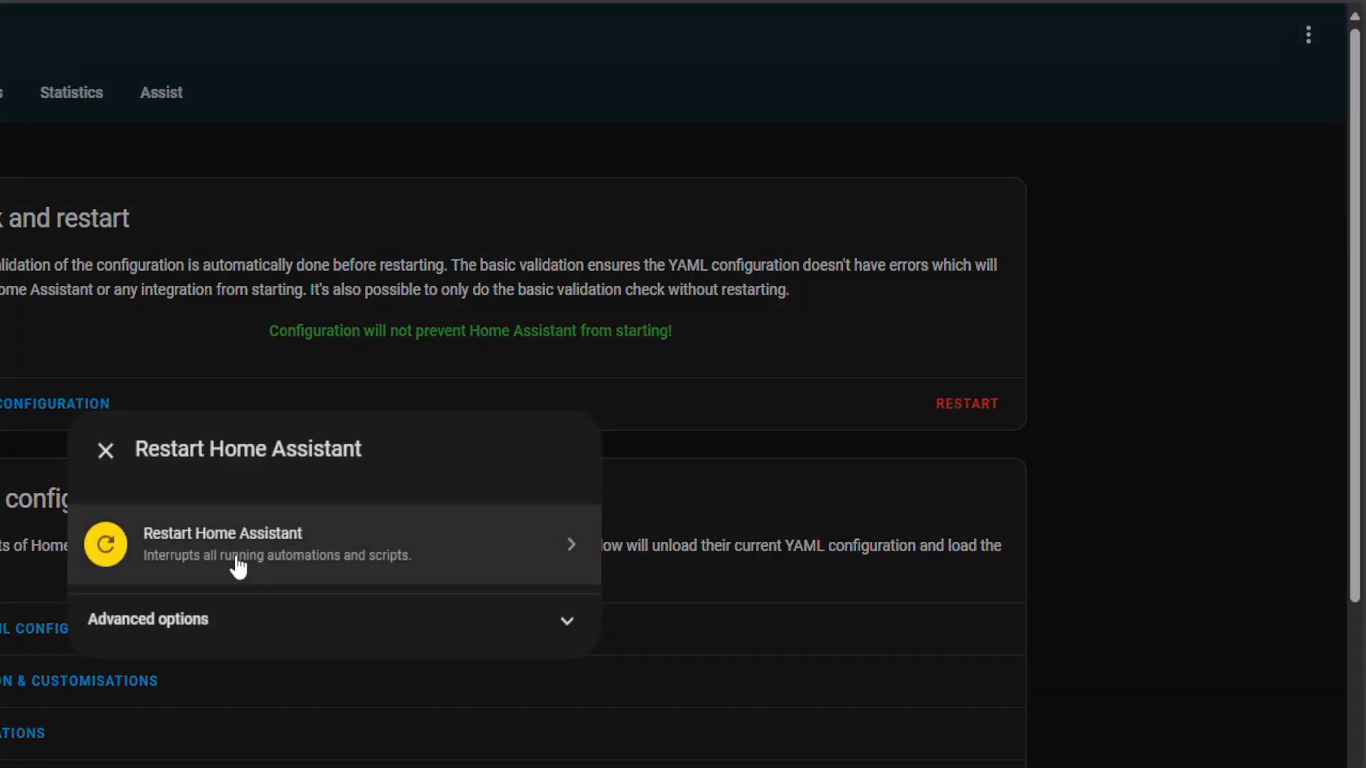
left_click(238, 563)
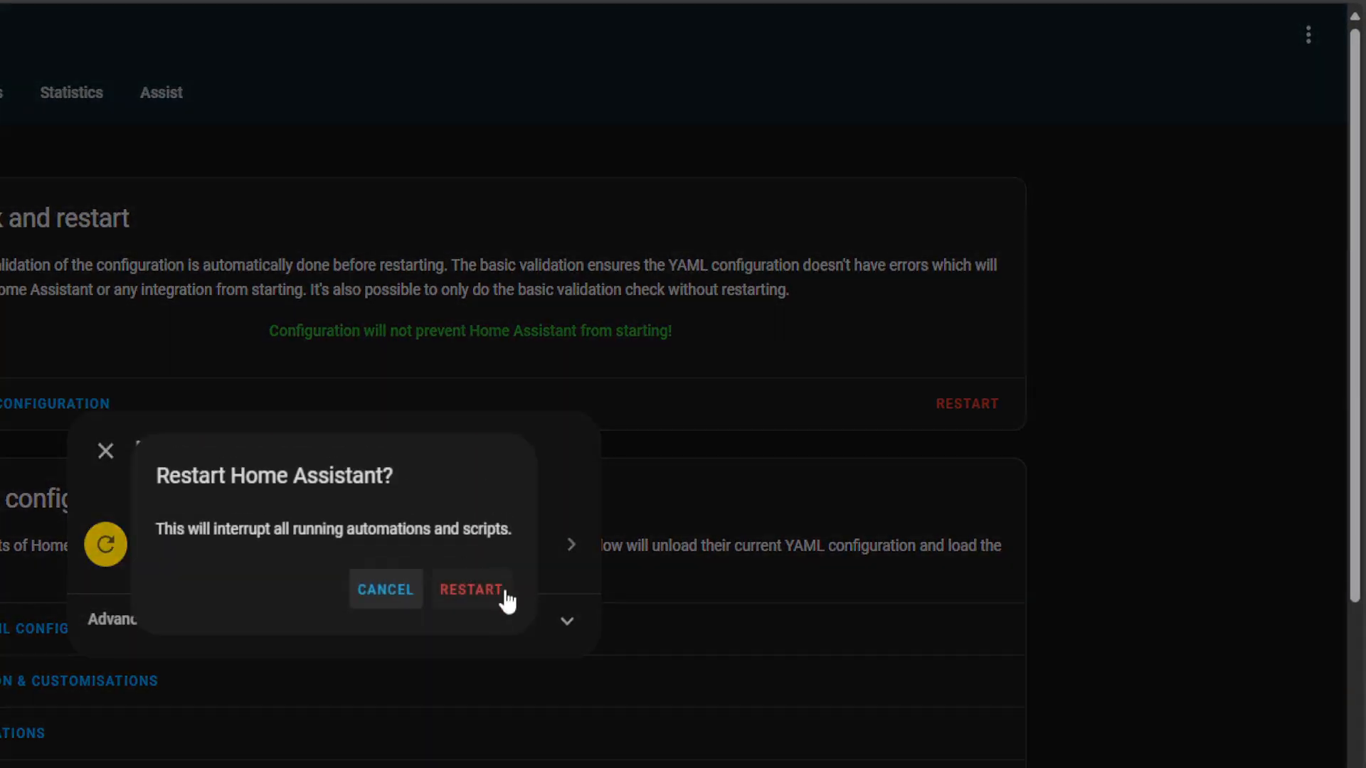
left_click(505, 594)
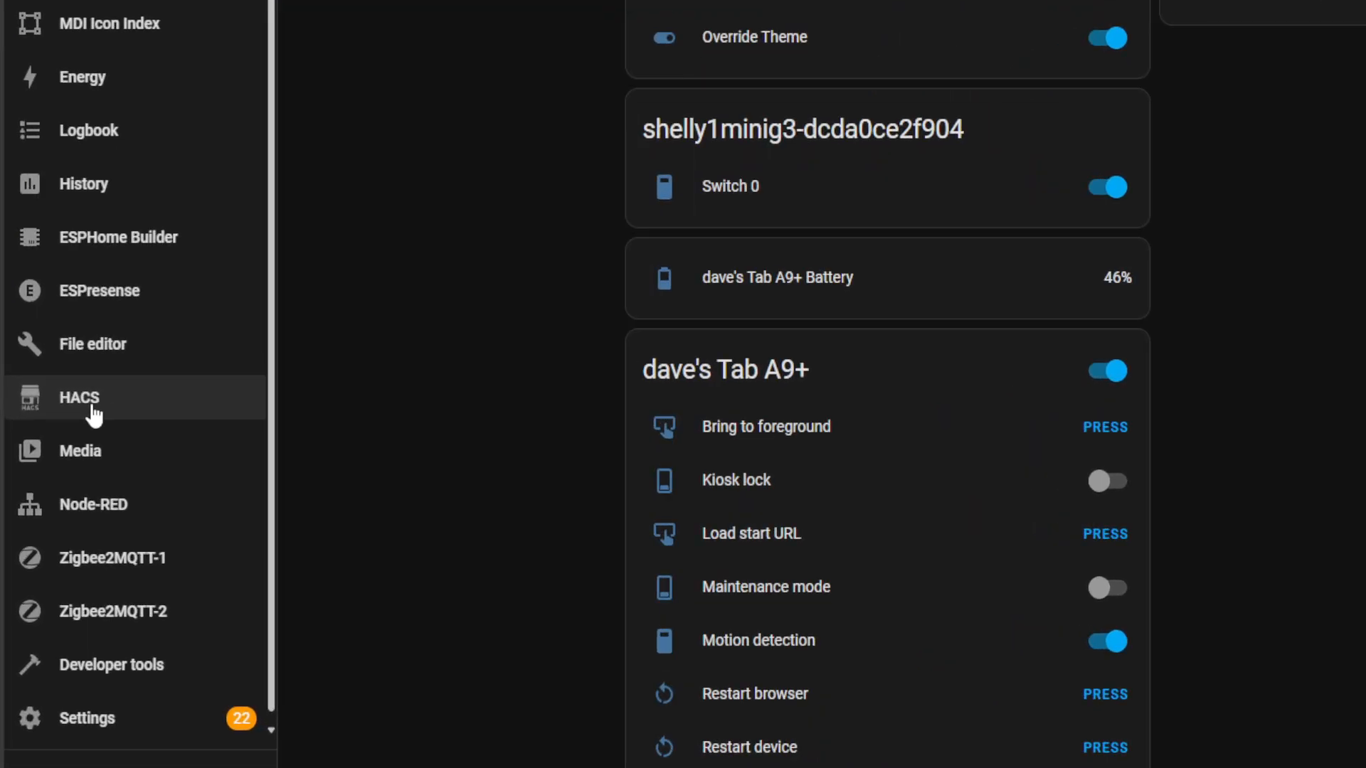
- Search HACS for "clock-weather-card" and open the Clock Weather Card repository
left_click(93, 413)
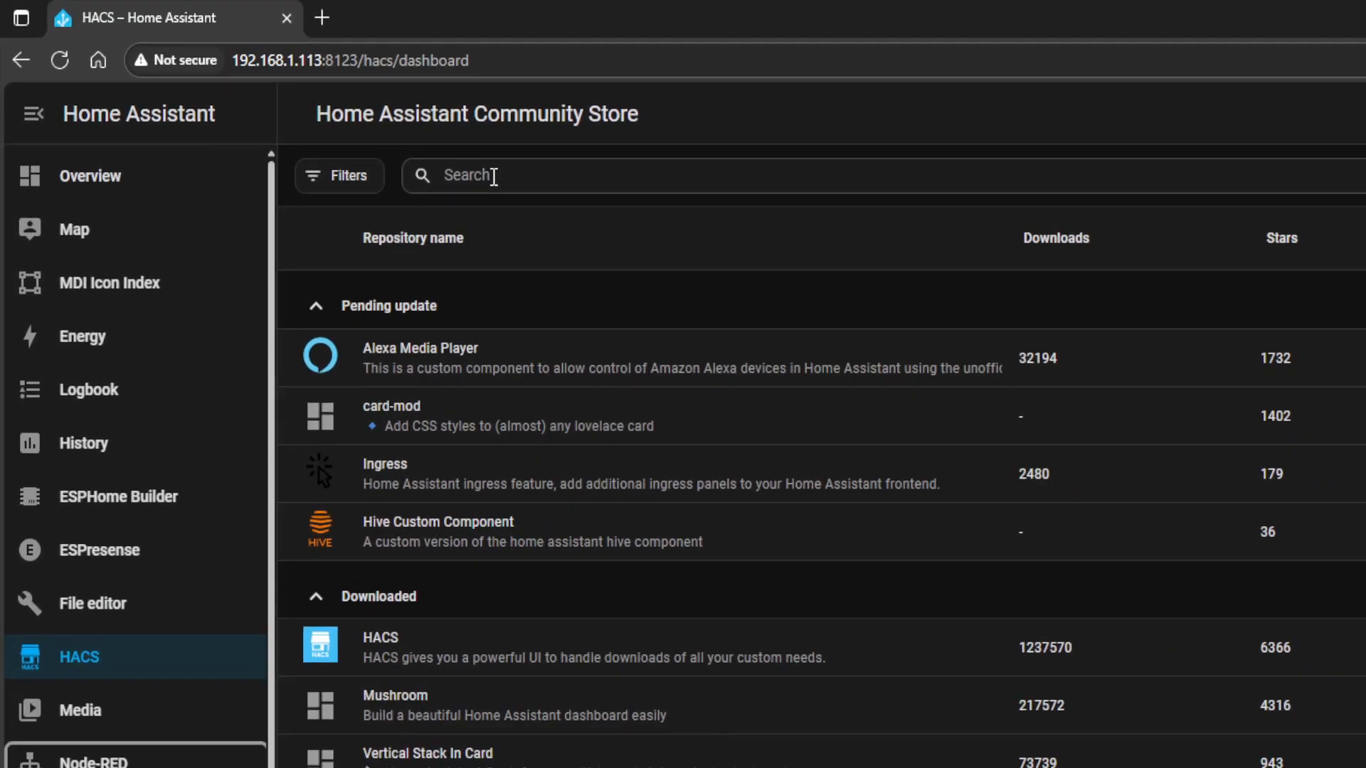
left_click(493, 177)
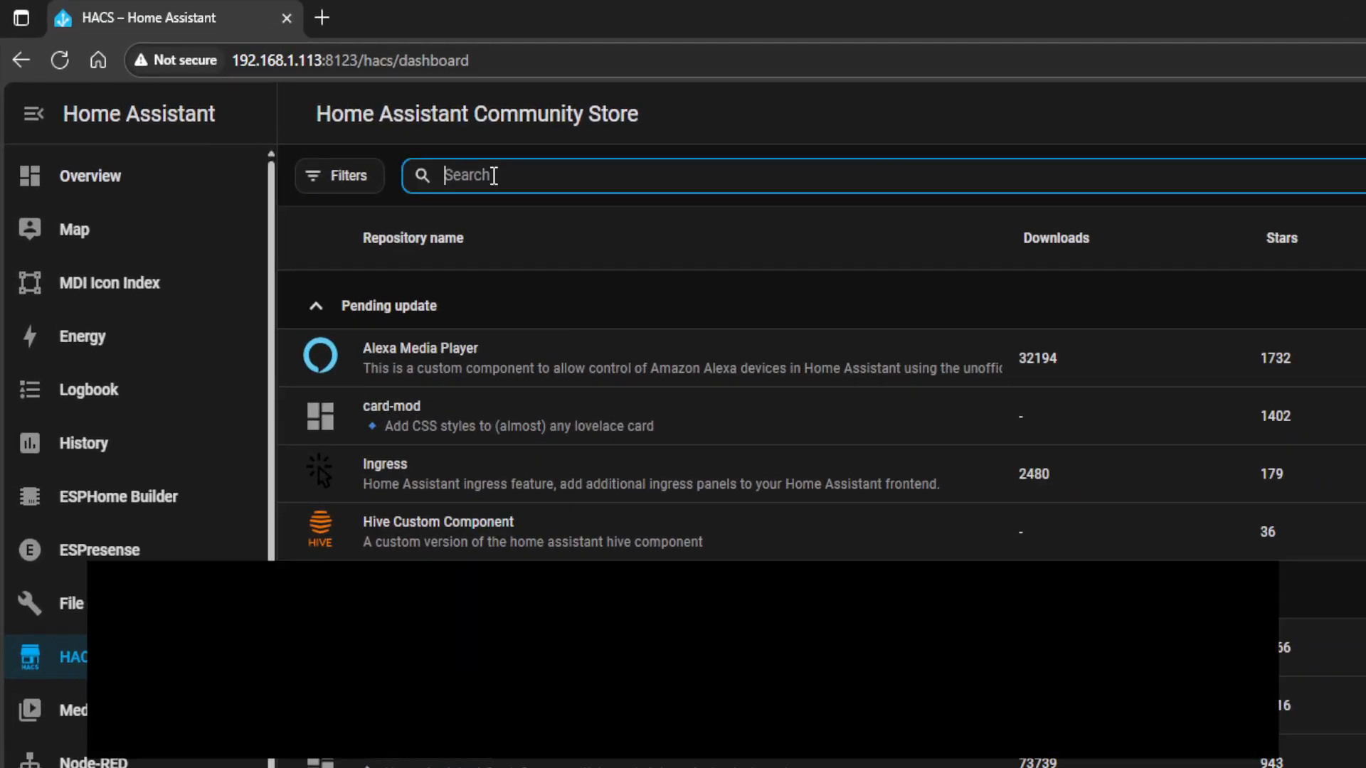
type("clock-weather-card")
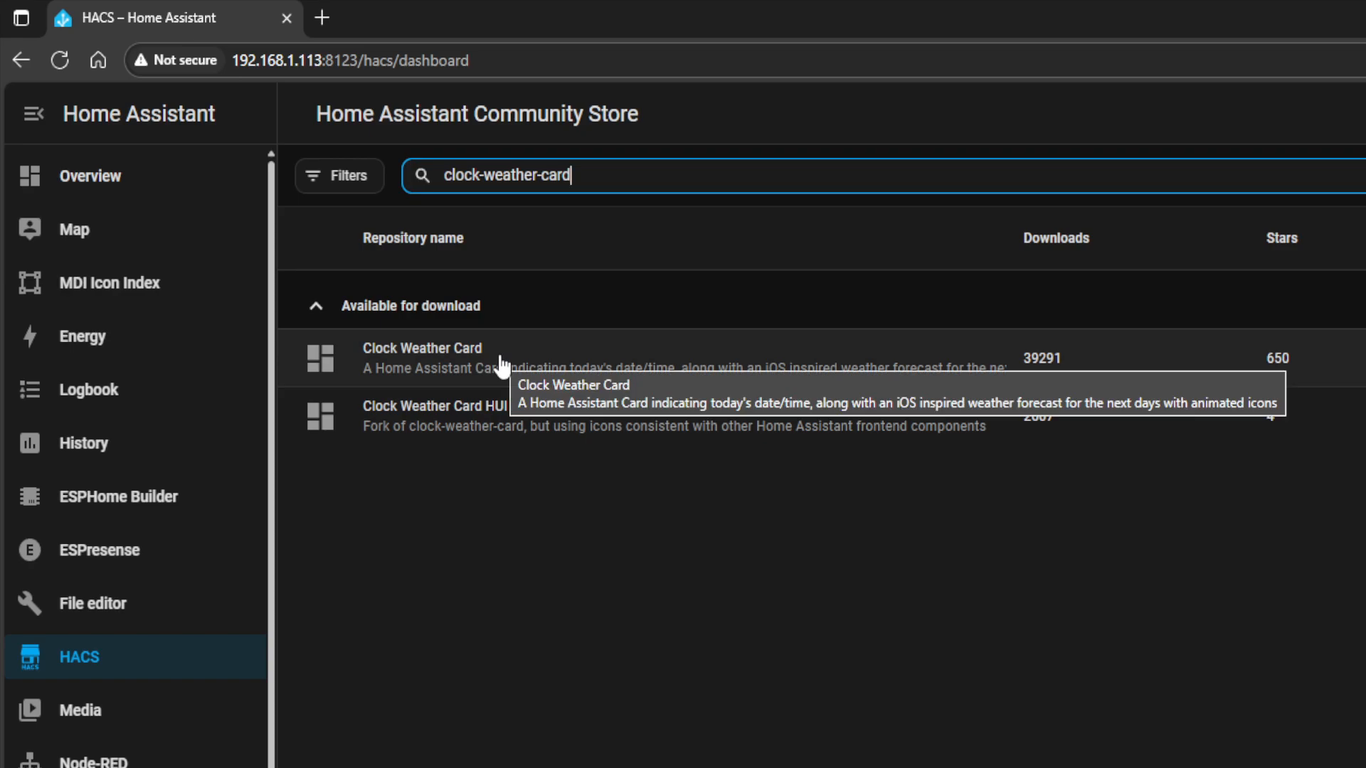
left_click(502, 364)
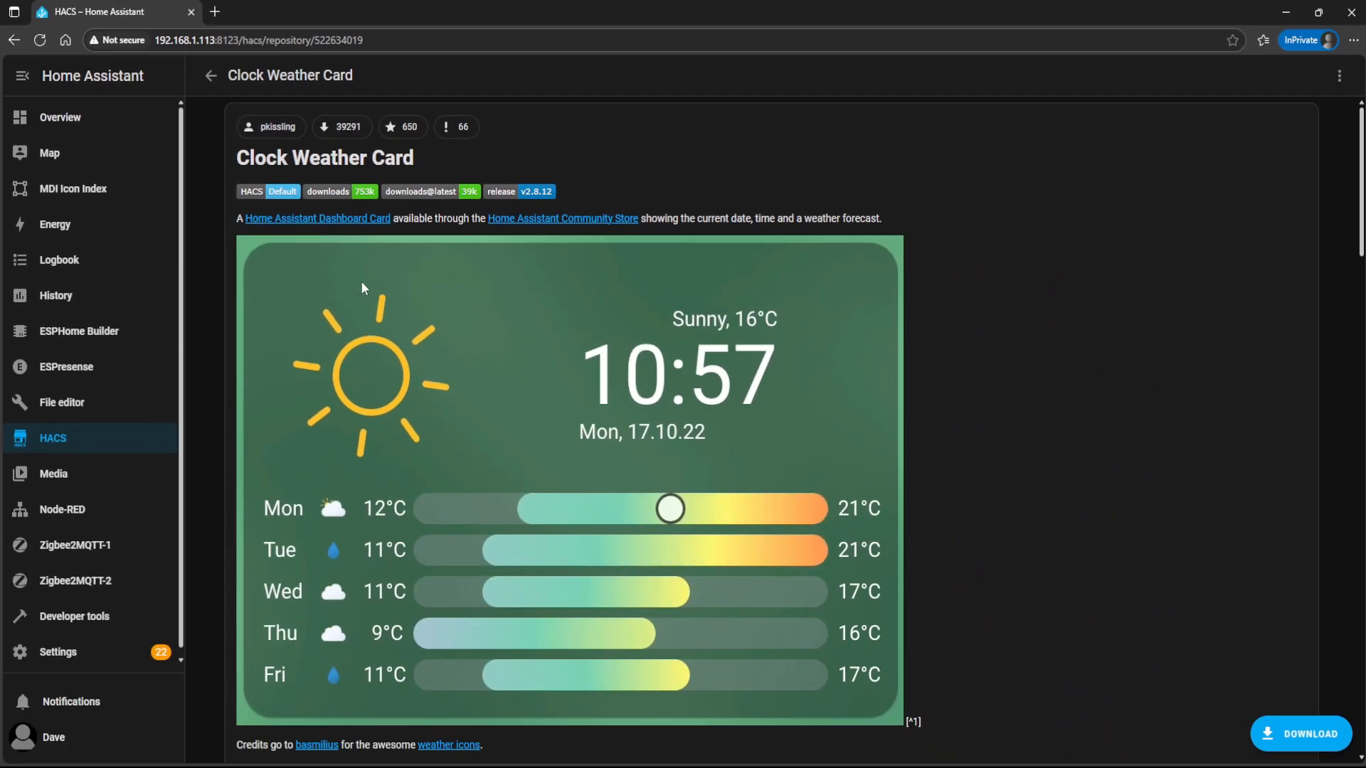
- Download Clock Weather Card version v2.8.12 from its HACS repository page and reload the browser
scroll(989, 403, "down", 6)
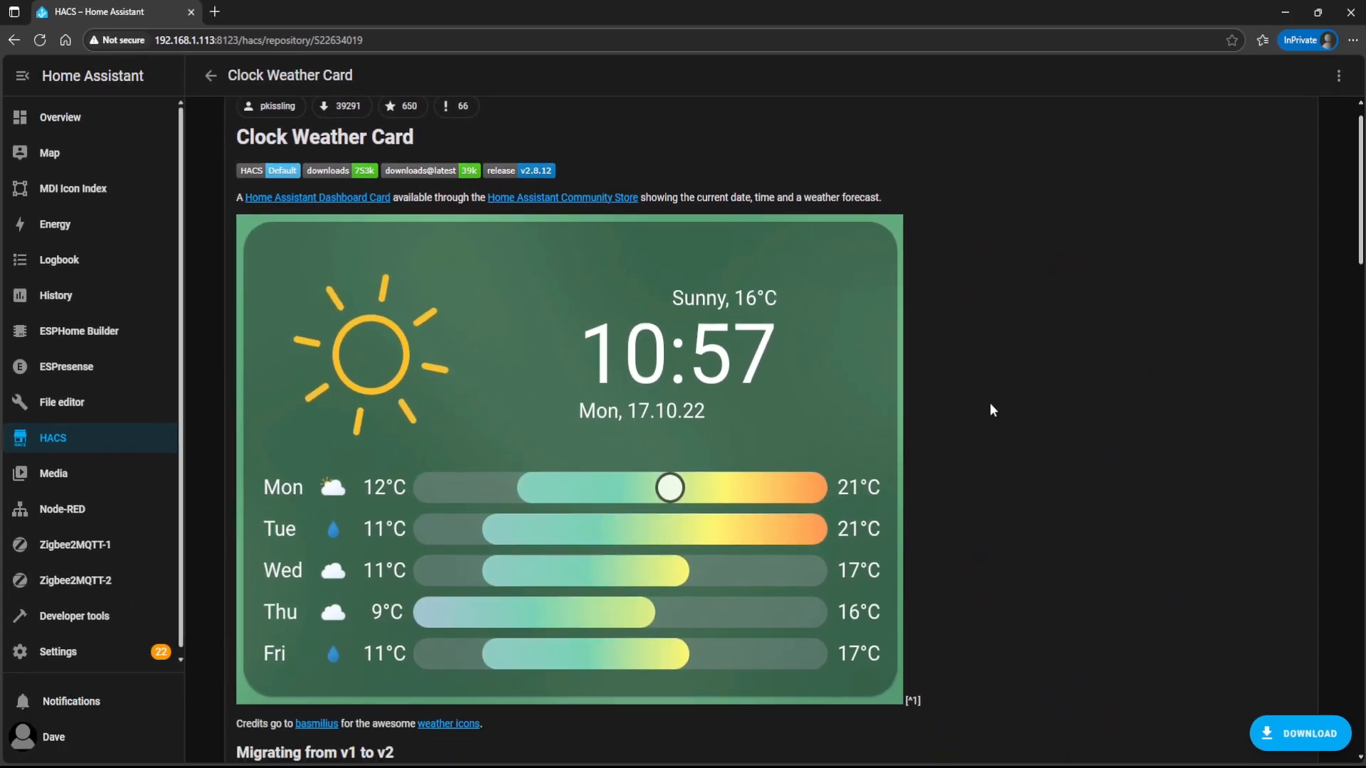
scroll(989, 403, "down", 10)
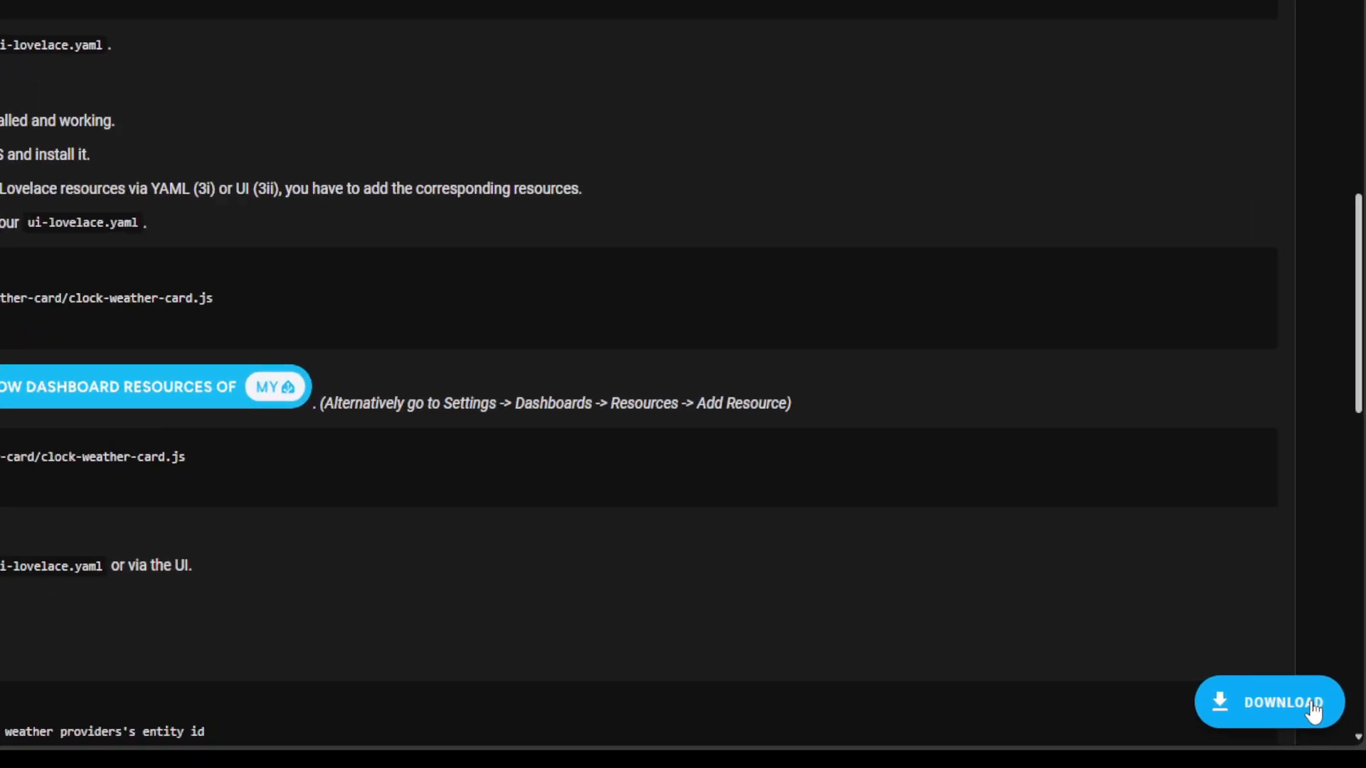
left_click(1310, 704)
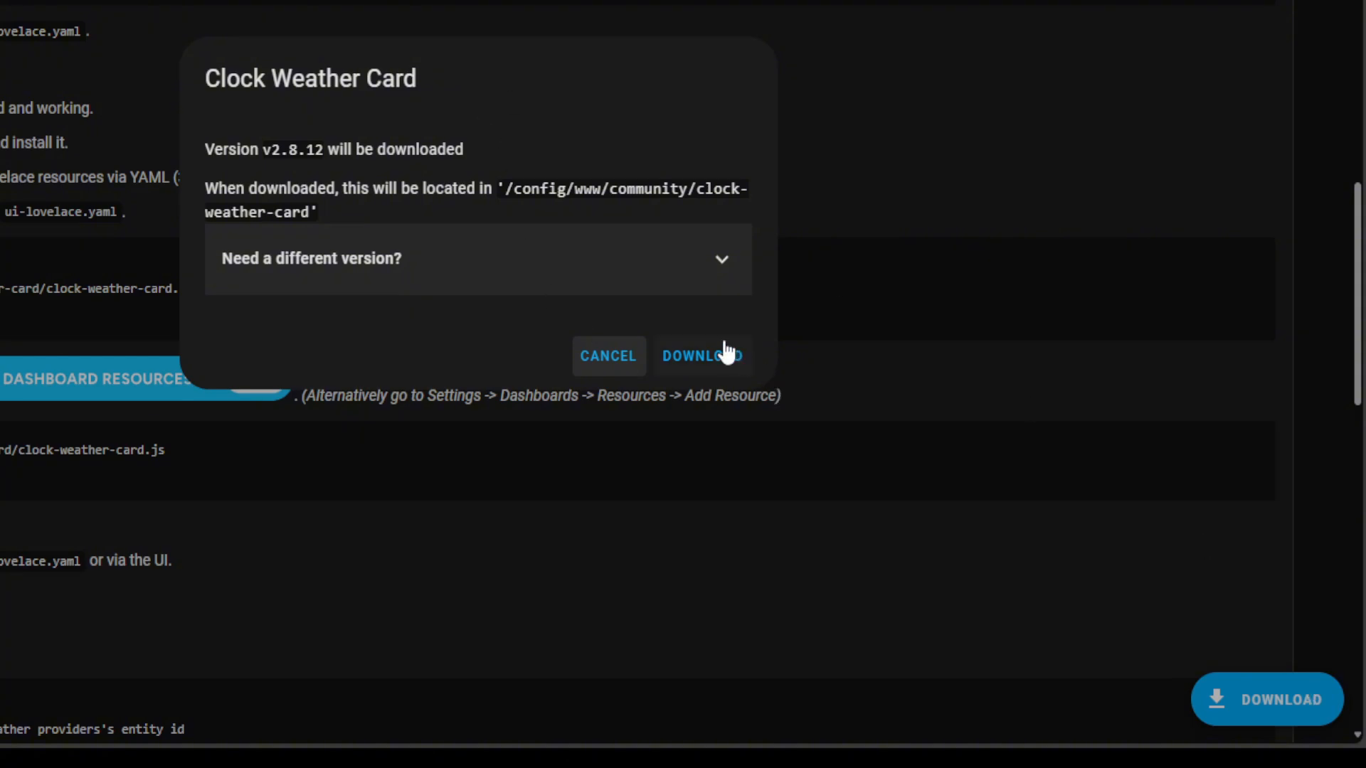
left_click(723, 356)
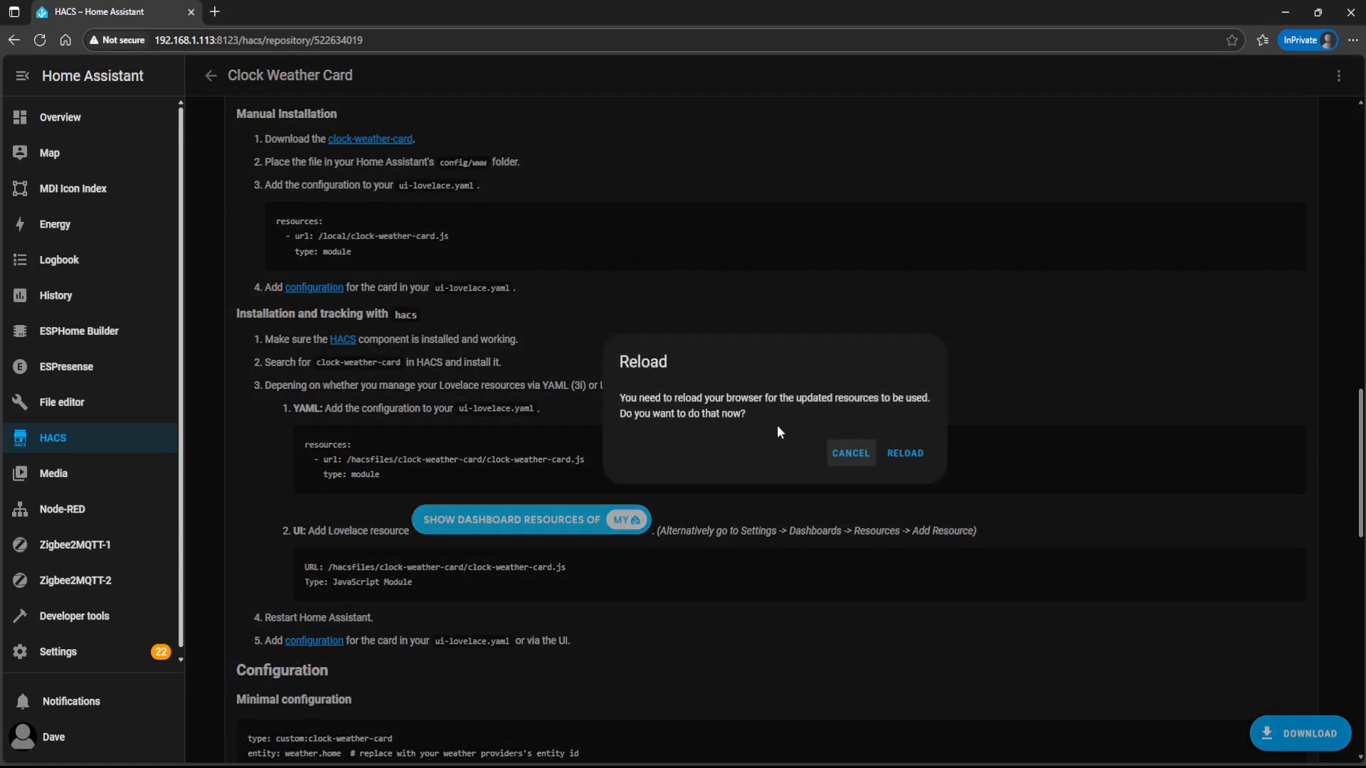
left_click(907, 453)
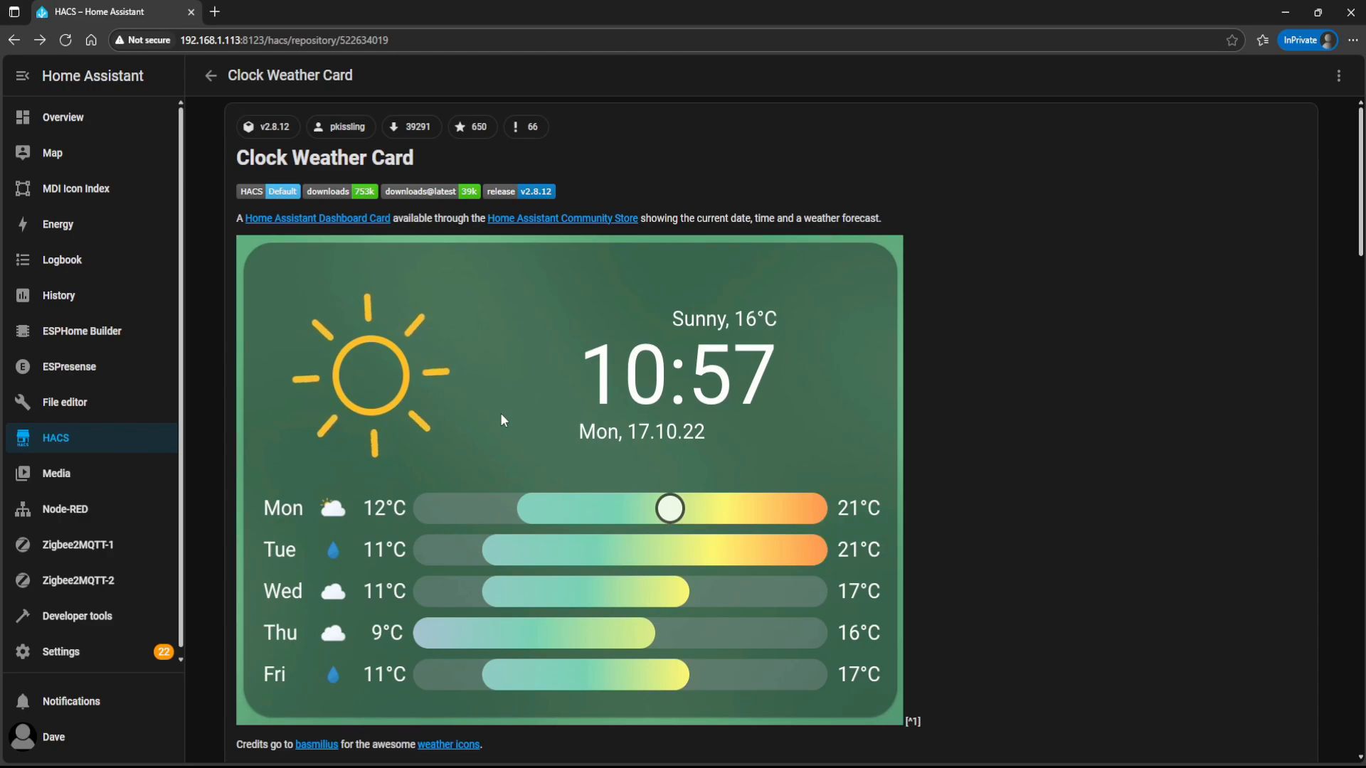
- Copy the two-line minimal configuration YAML from the Clock Weather Card documentation
scroll(501, 419, "down", 20)
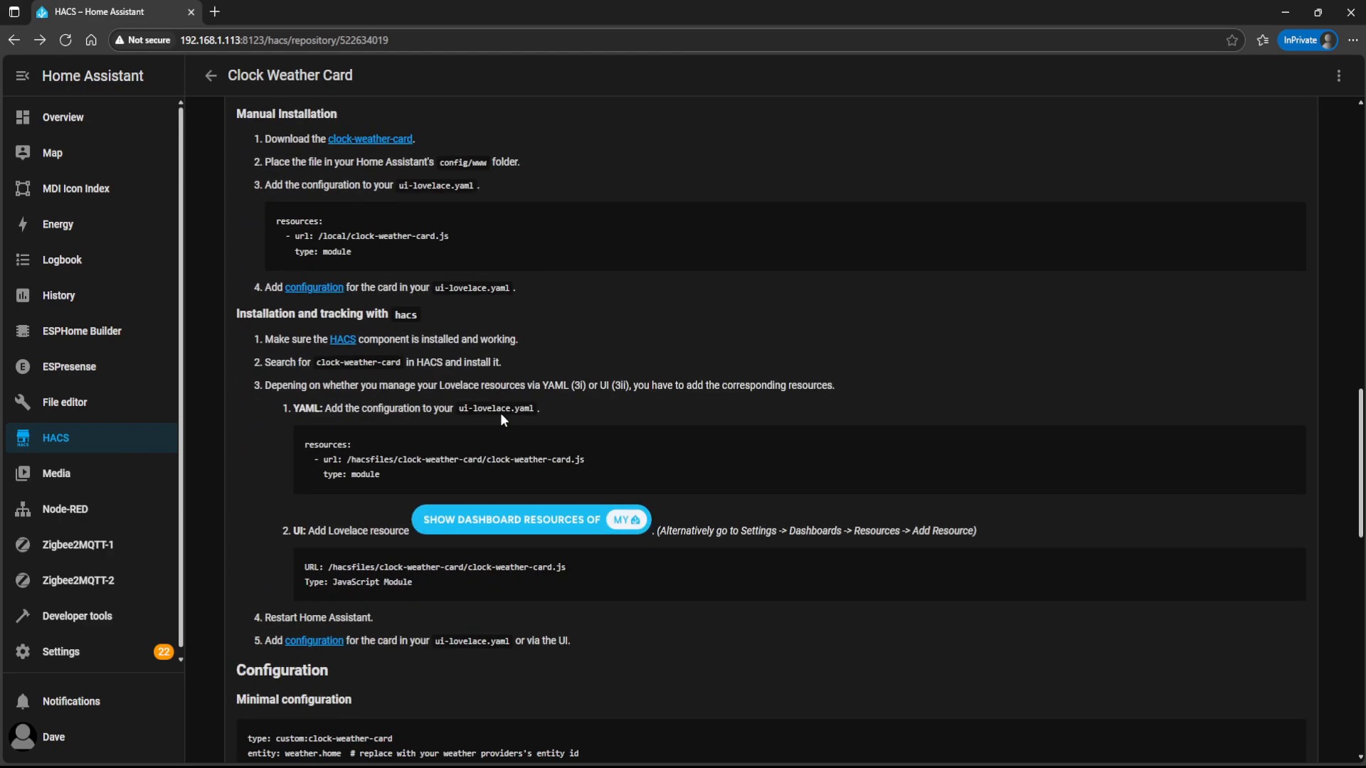
scroll(501, 420, "down", 7)
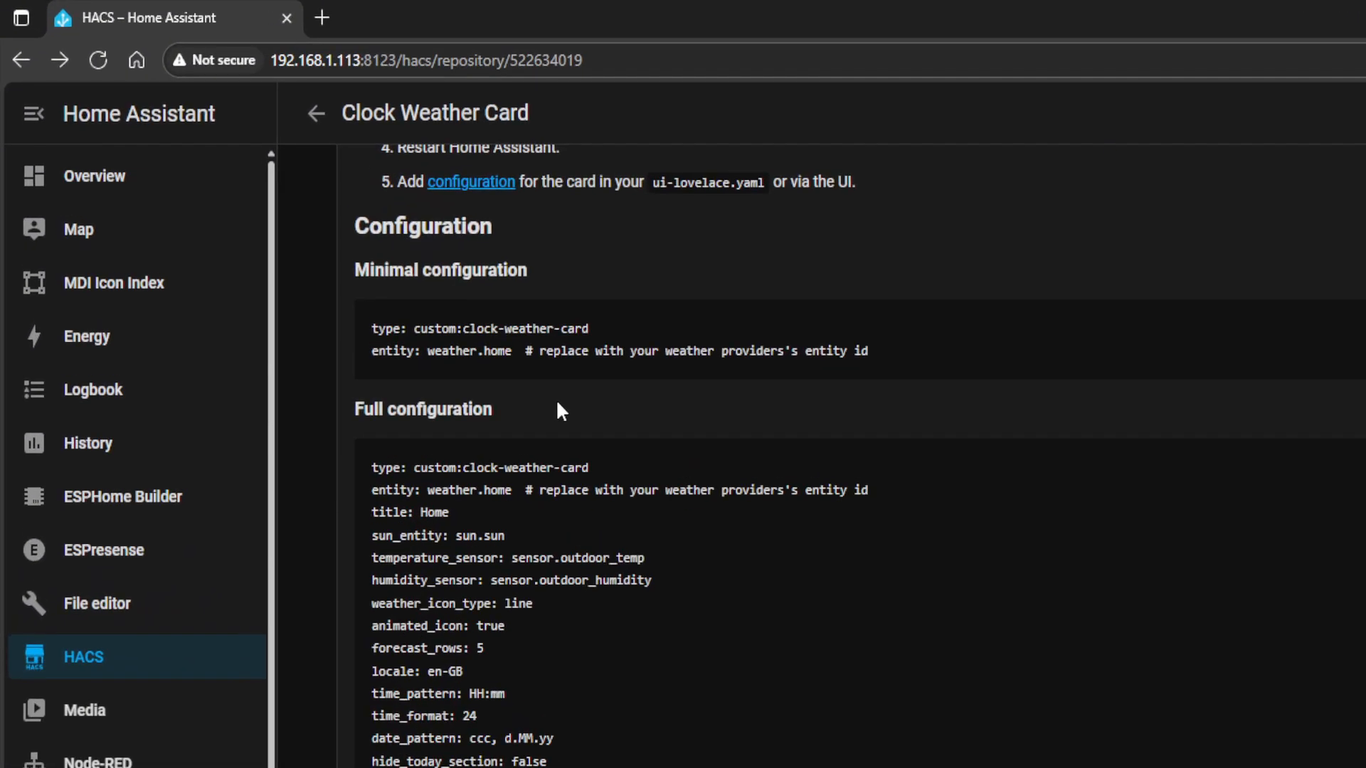
triple_click(668, 236)
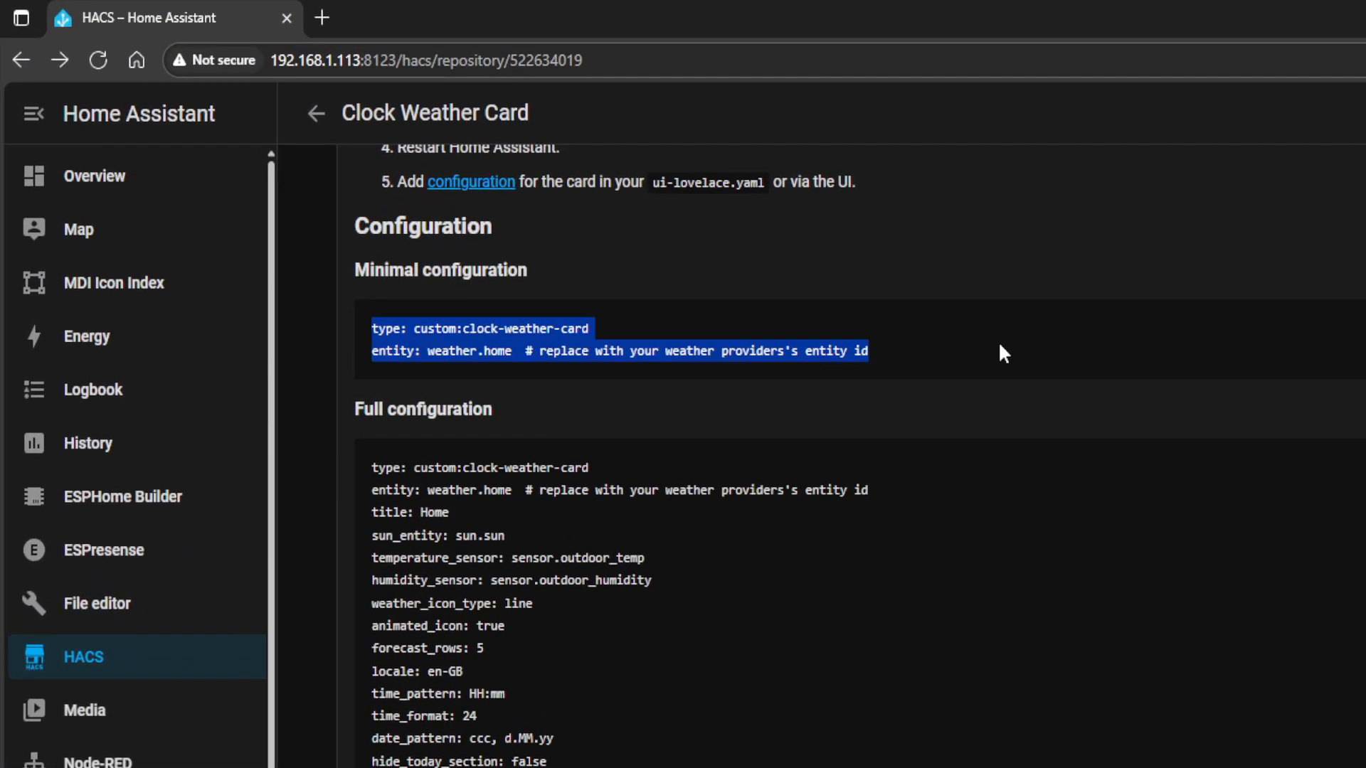
right_click(637, 352)
left_click(698, 375)
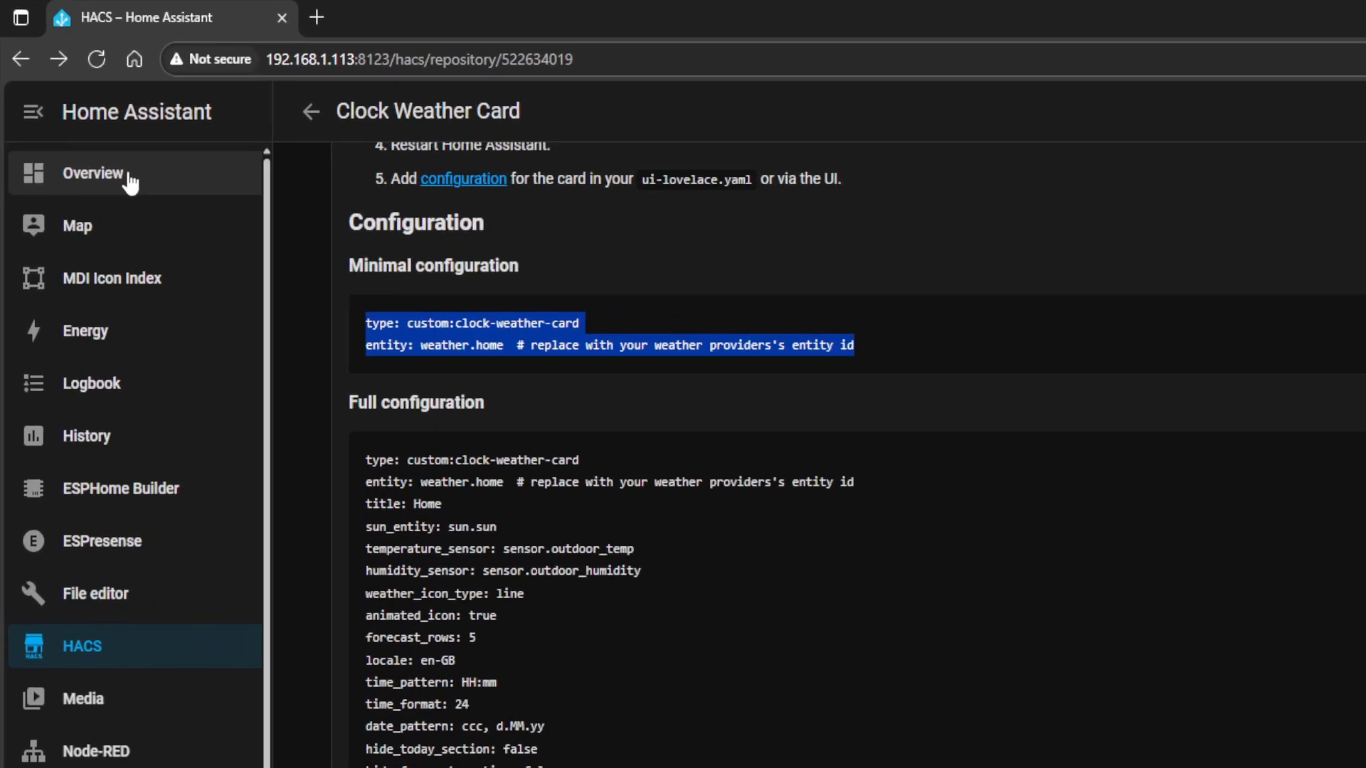
- Add a new view to the Overview dashboard with the Masonry layout and the title "Demo - Masonry"
left_click(87, 122)
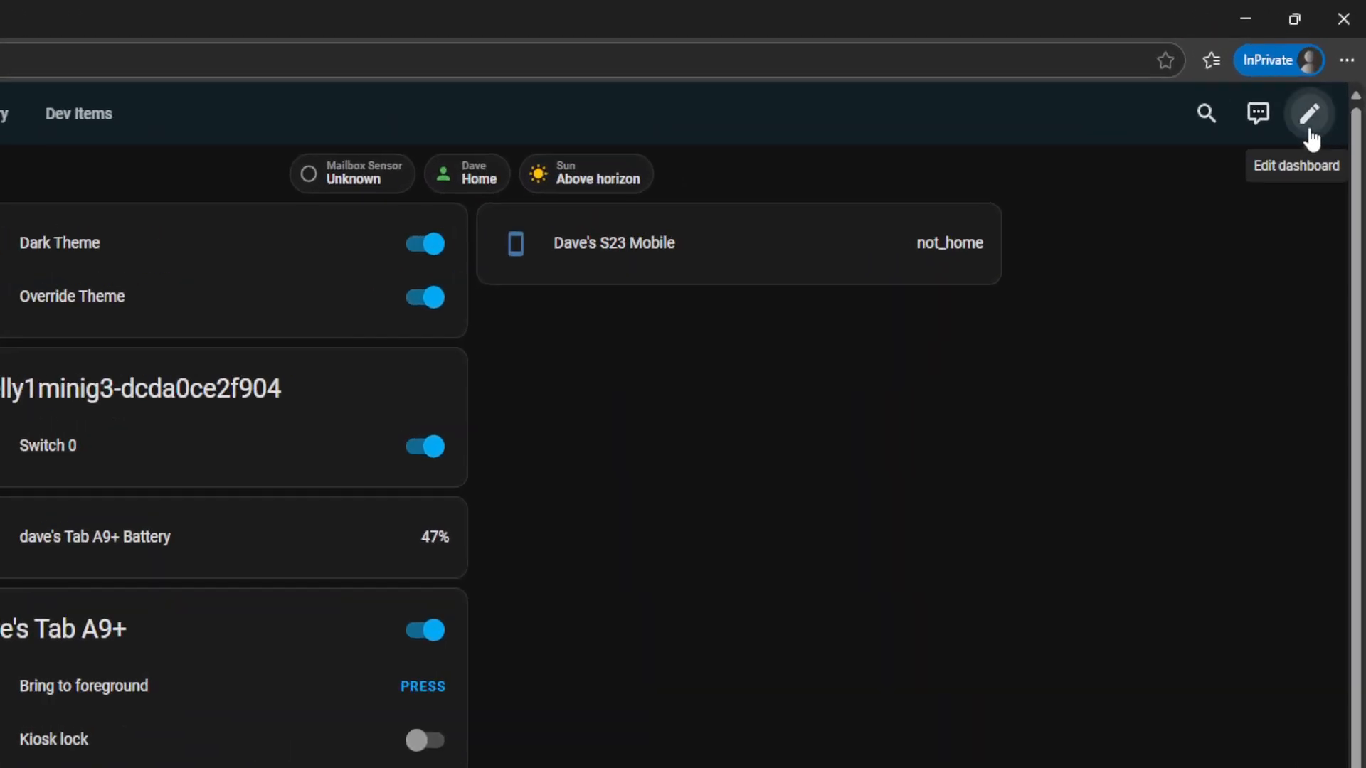
left_click(1327, 76)
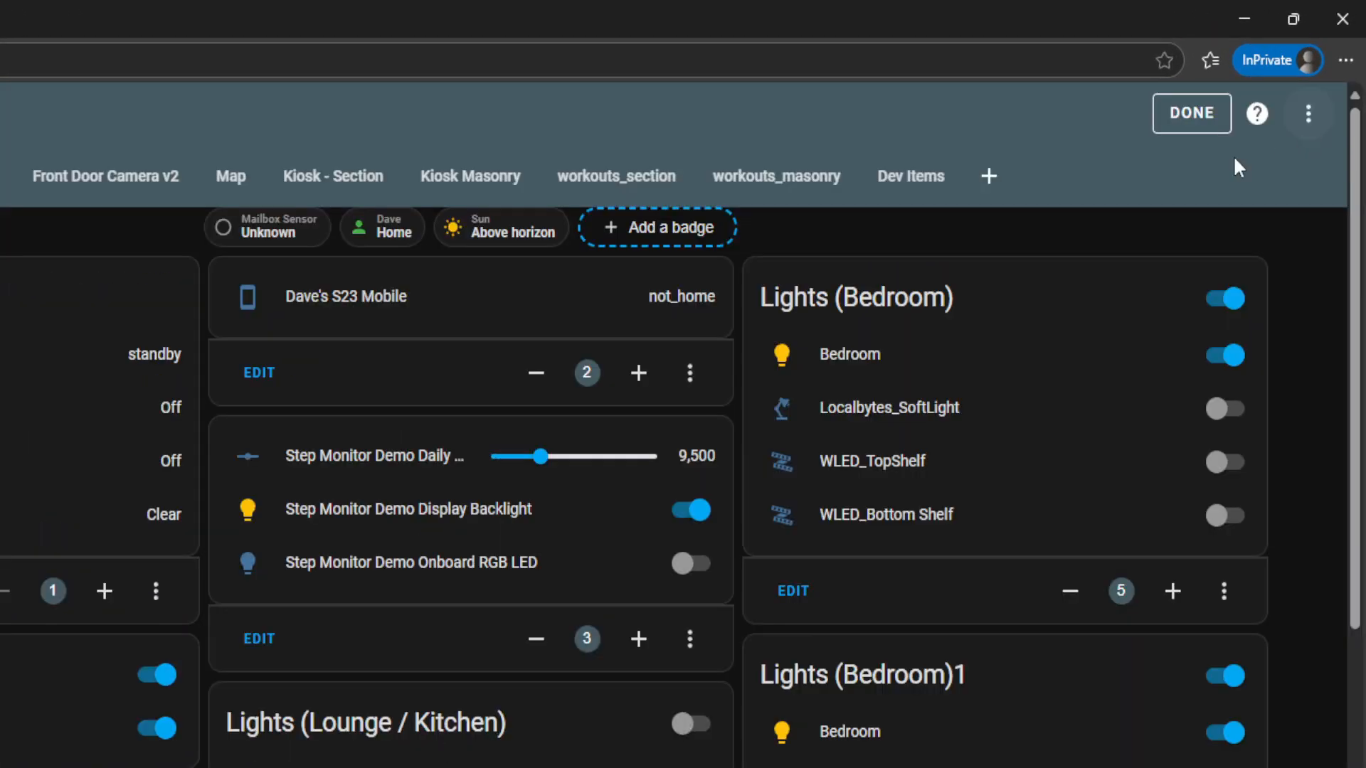
left_click(989, 176)
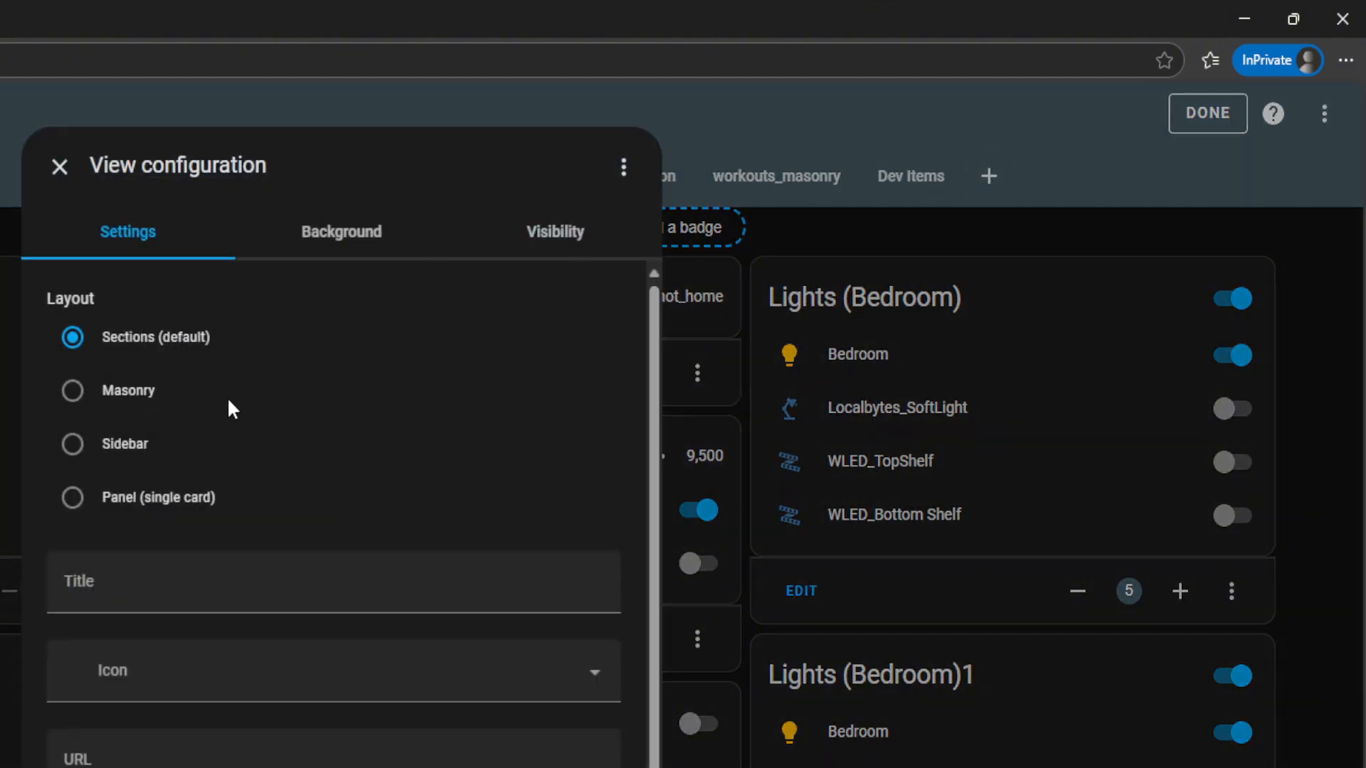
left_click(71, 391)
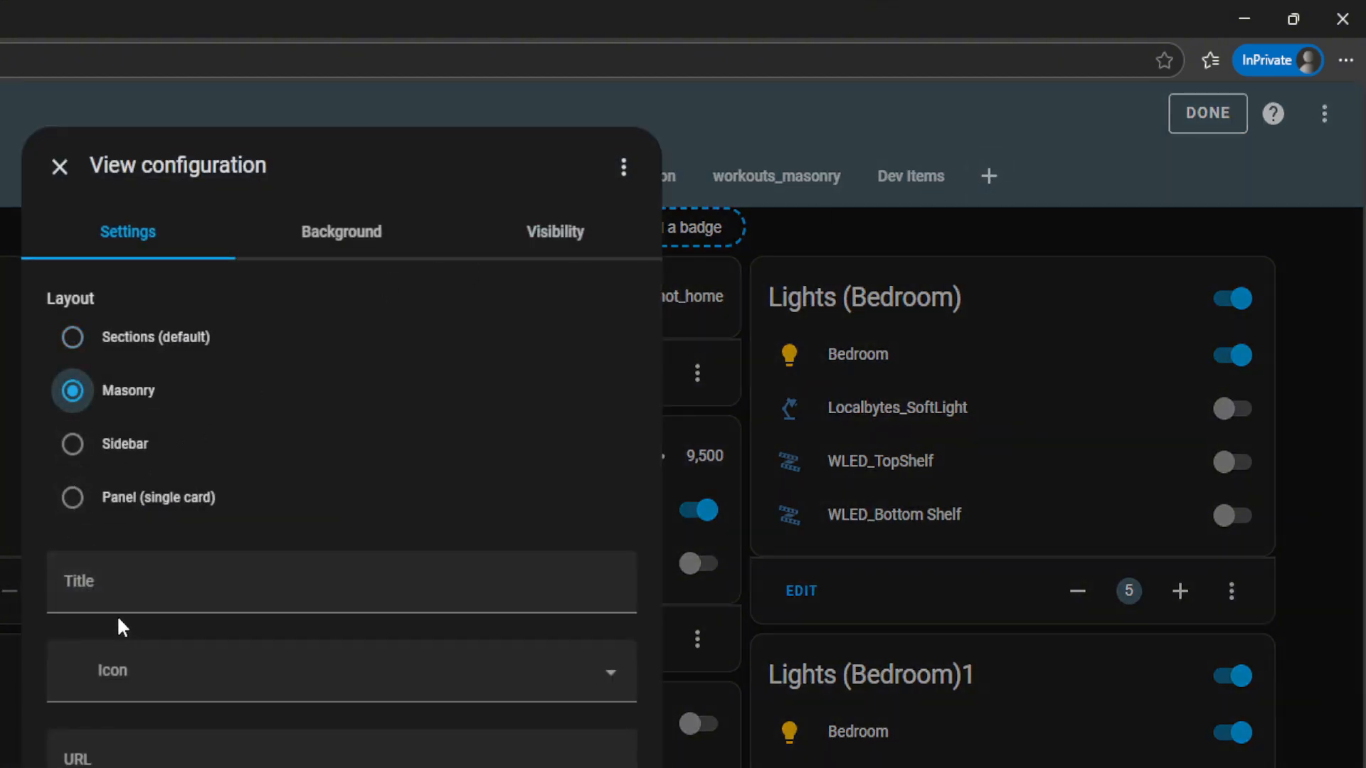
left_click(114, 590)
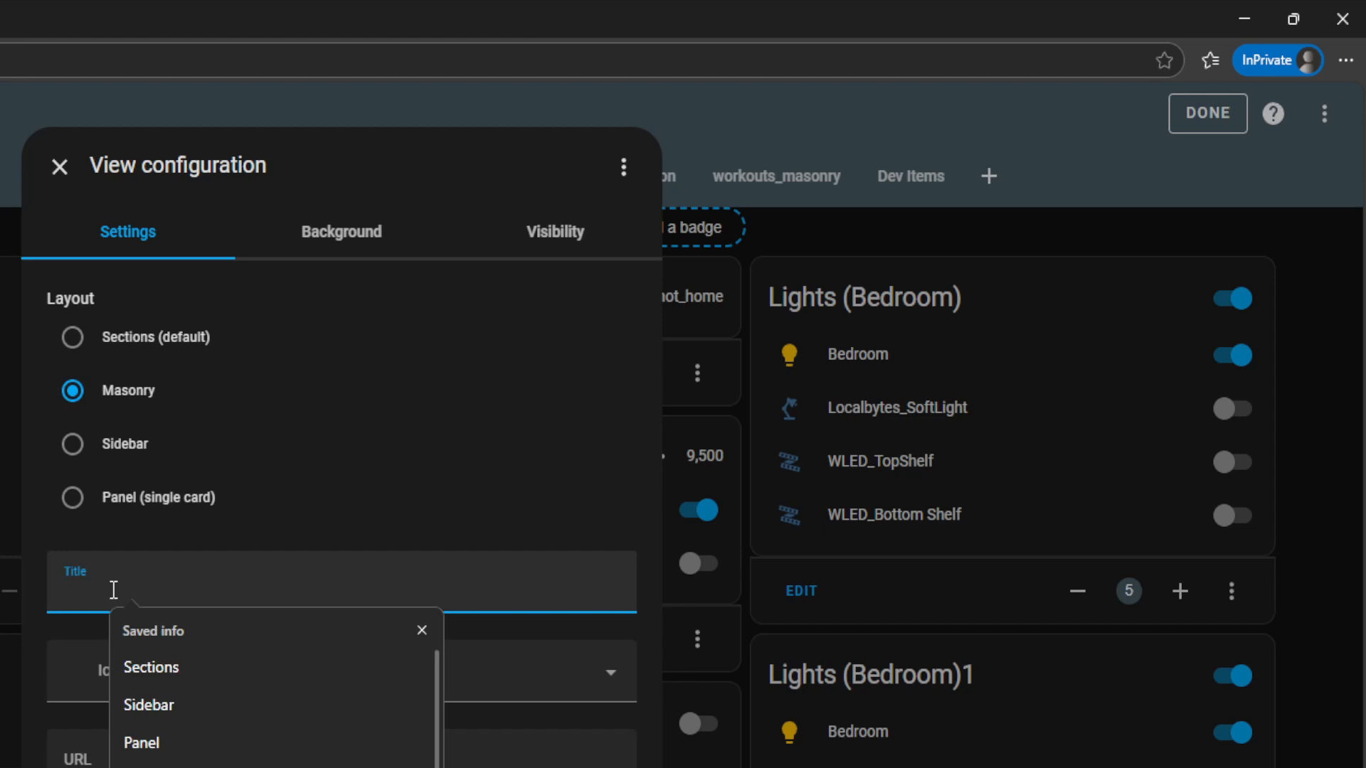
type("Demo - Ma")
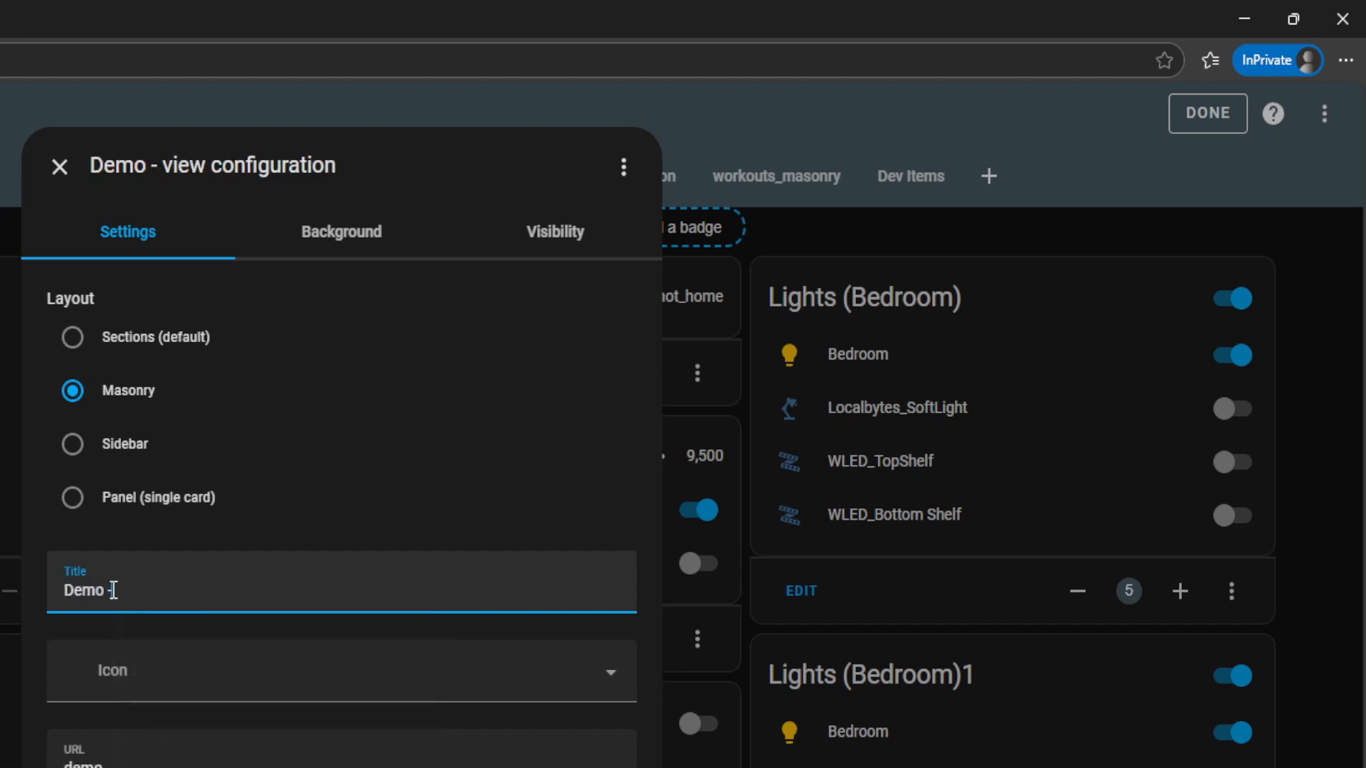
type("sonry")
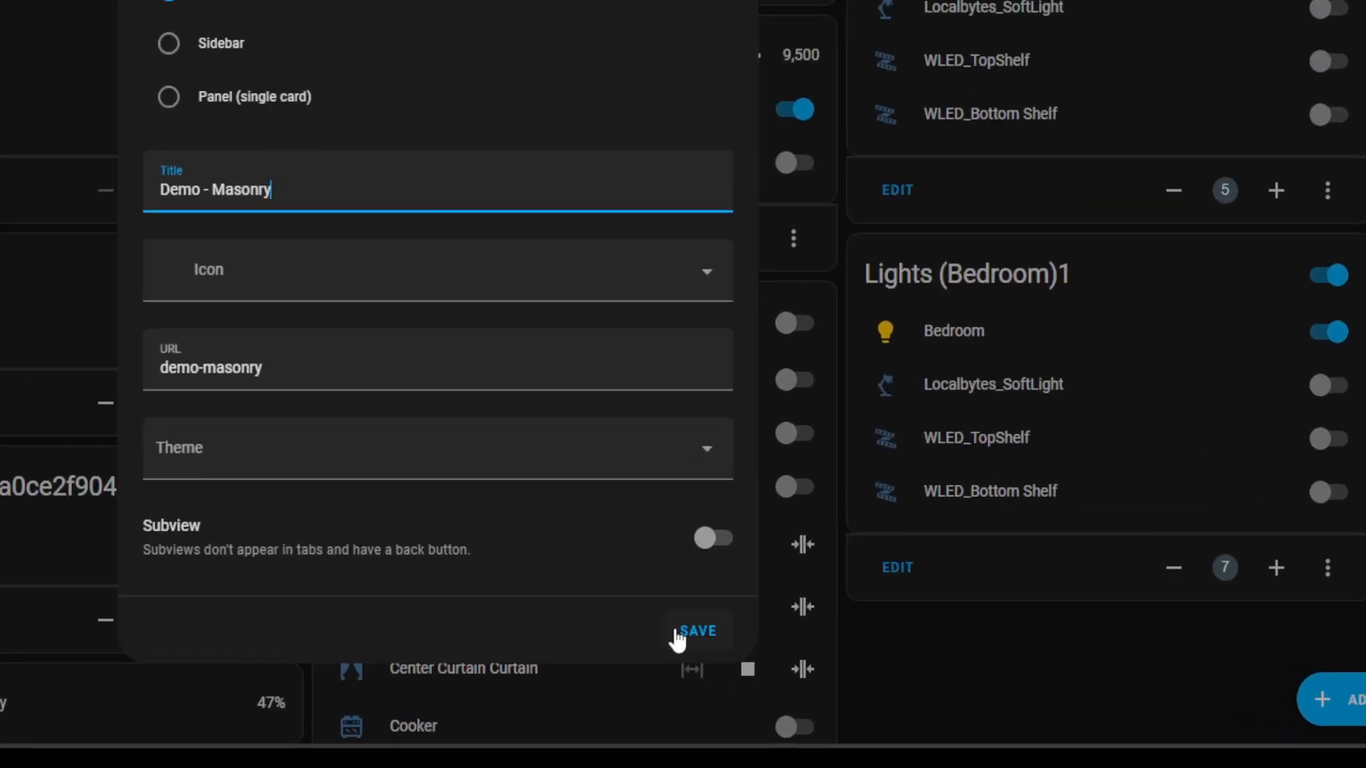
left_click(686, 630)
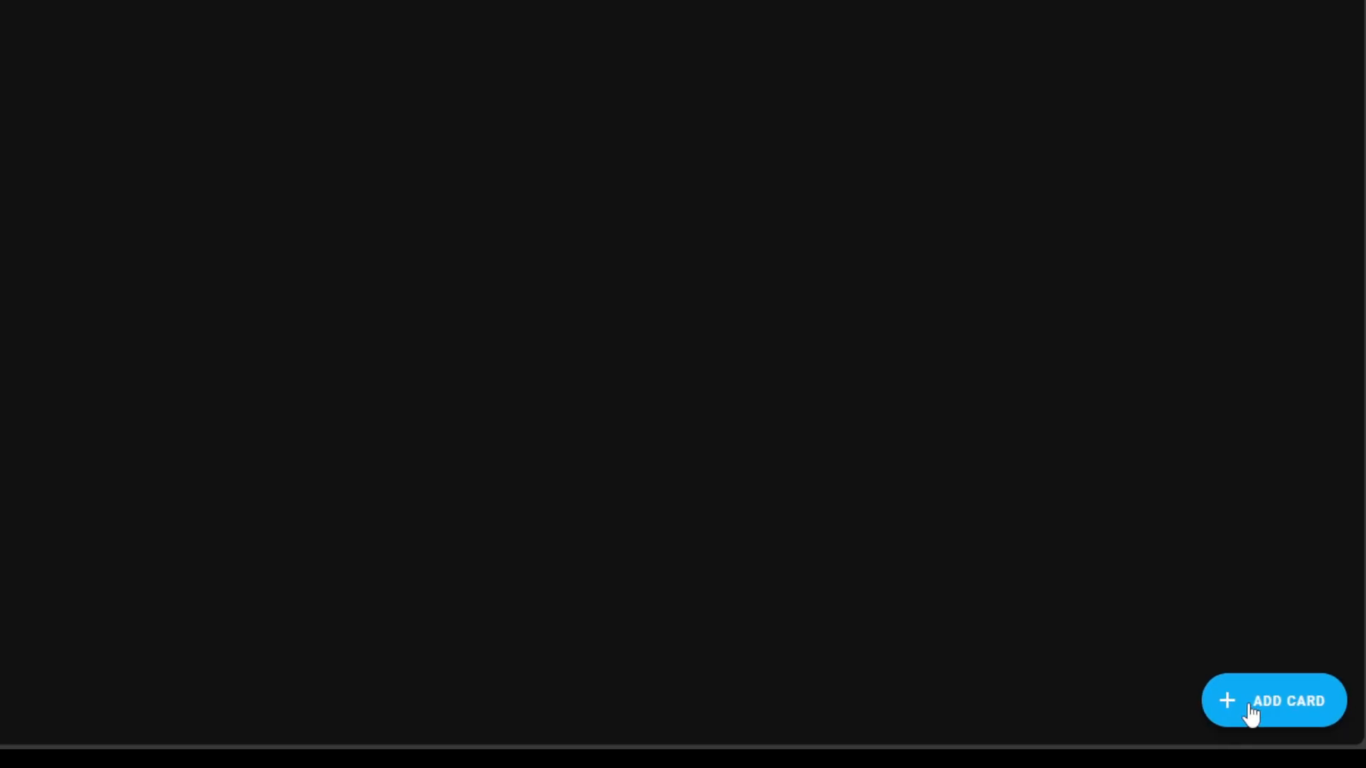
- Add a manual card to the Demo - Masonry view using the copied clock-weather-card YAML with entity weather.home, and finish editing the dashboard
left_click(1288, 736)
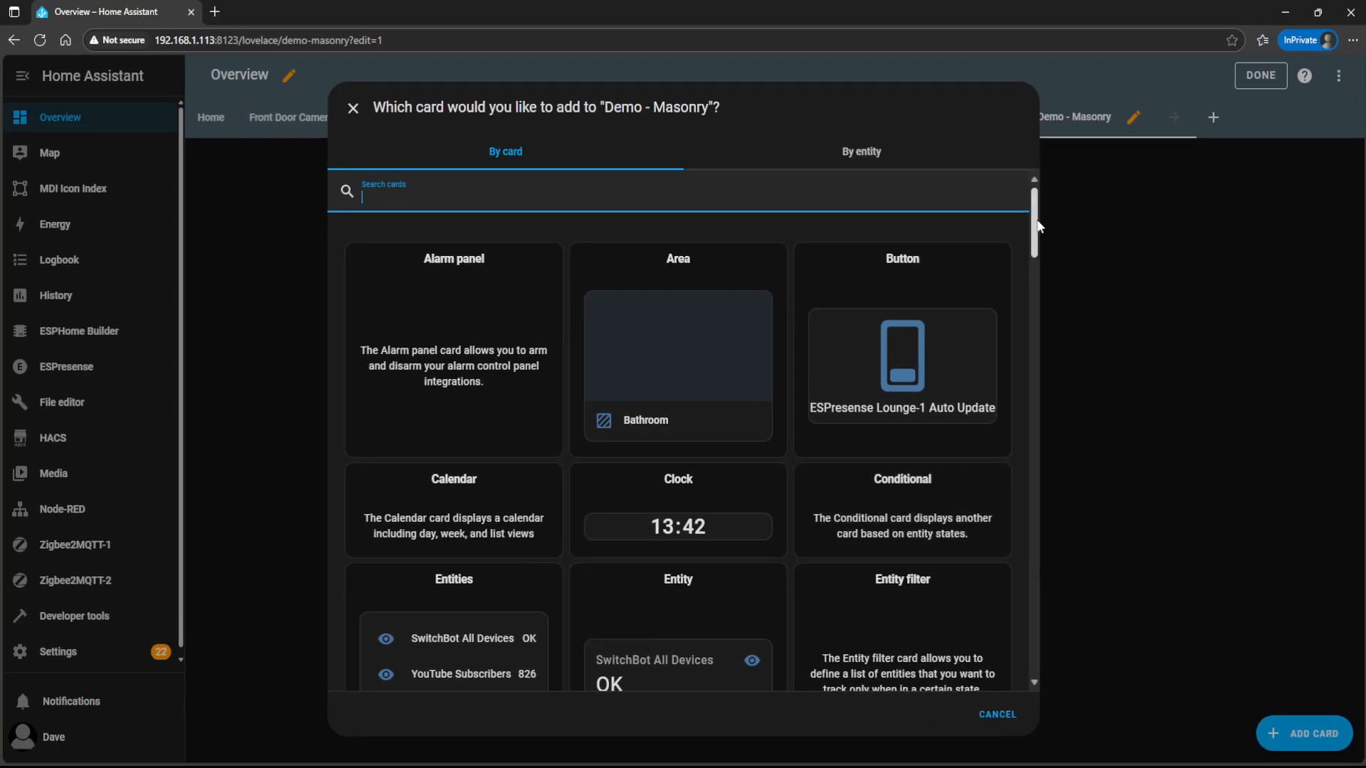
left_click_drag(1038, 226, 1047, 656)
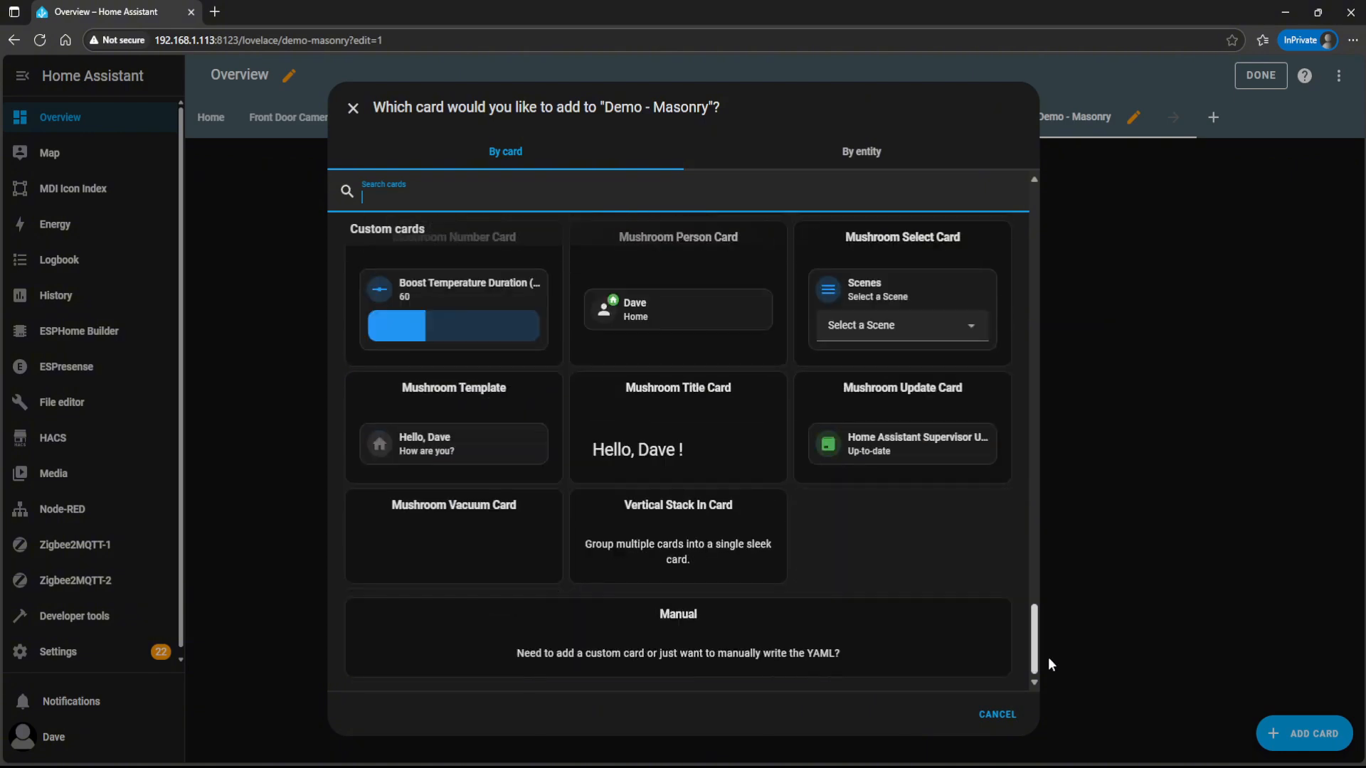
left_click(710, 644)
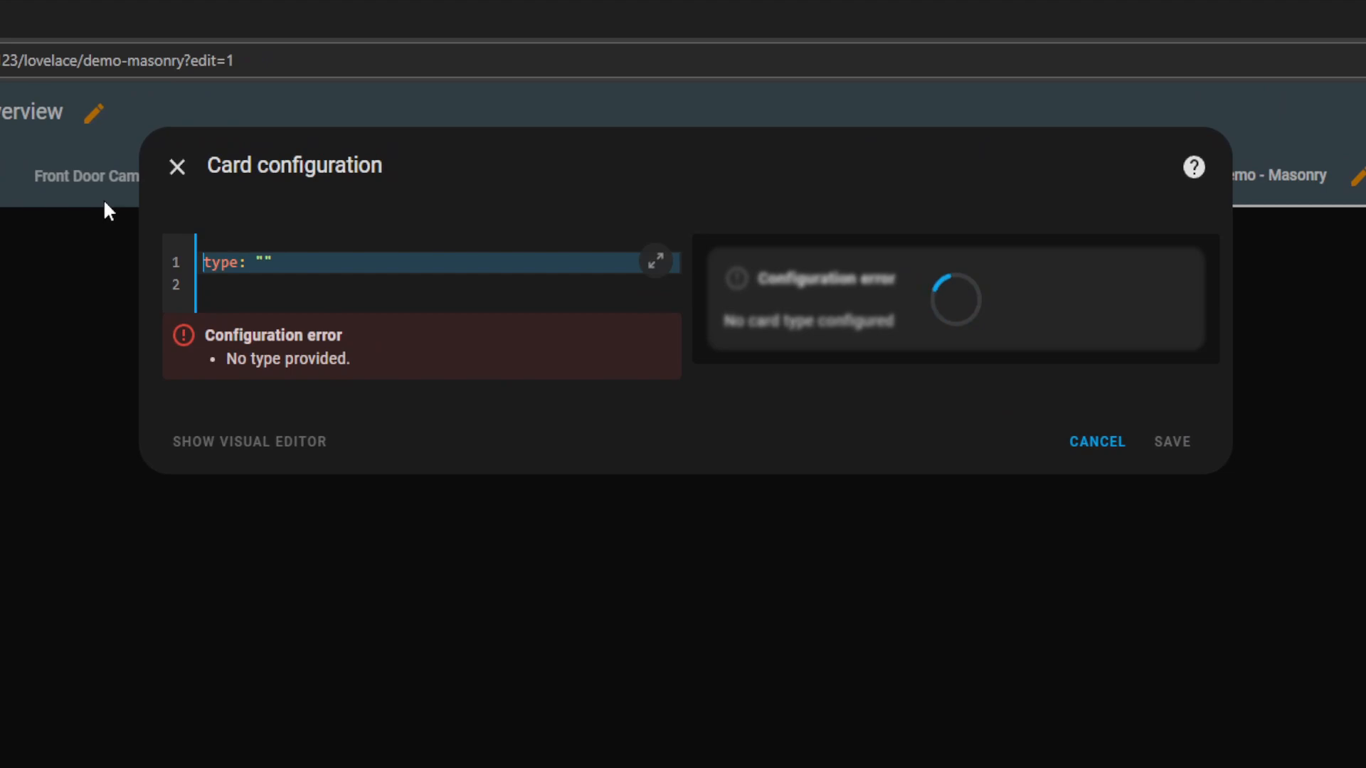
type("type: custom:clock-weather-card entity: weather.home  # replace with your weather providers's entity id")
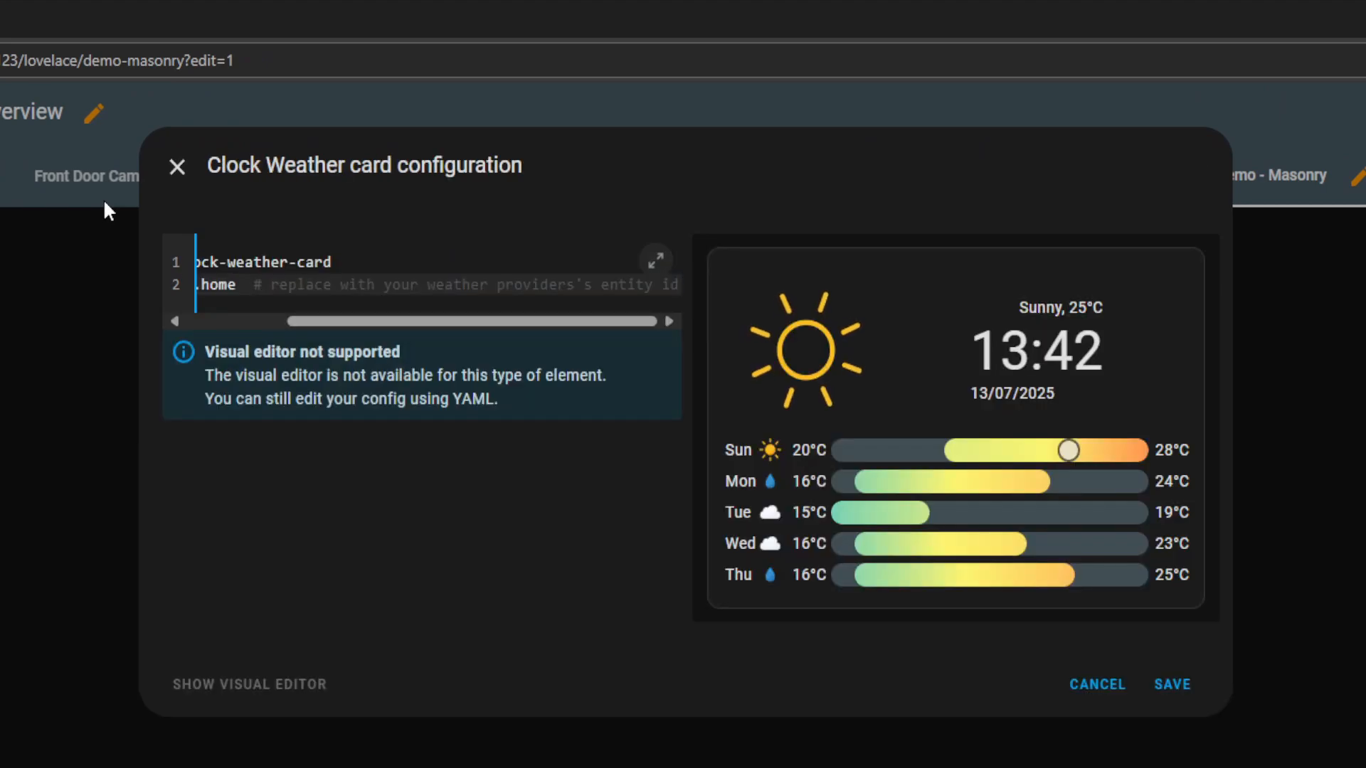
left_click(1172, 685)
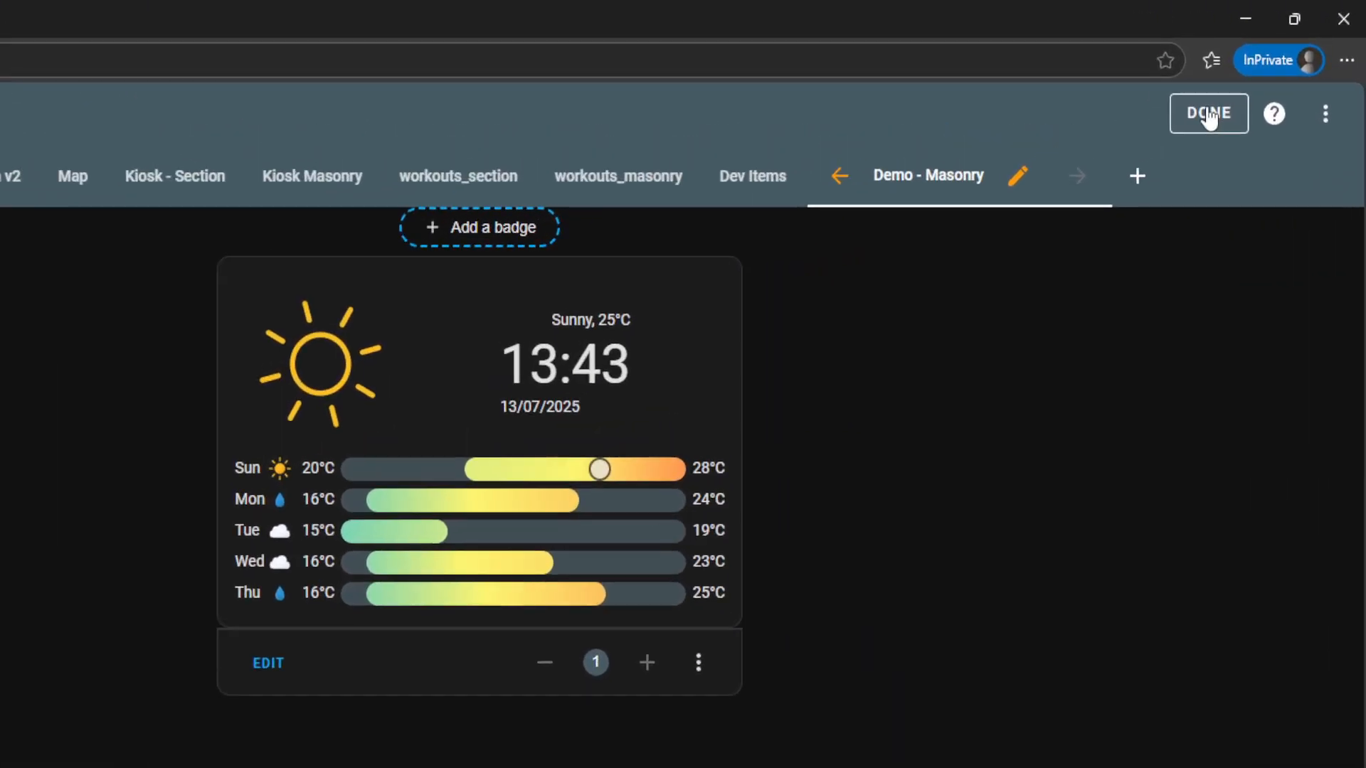
left_click(1261, 75)
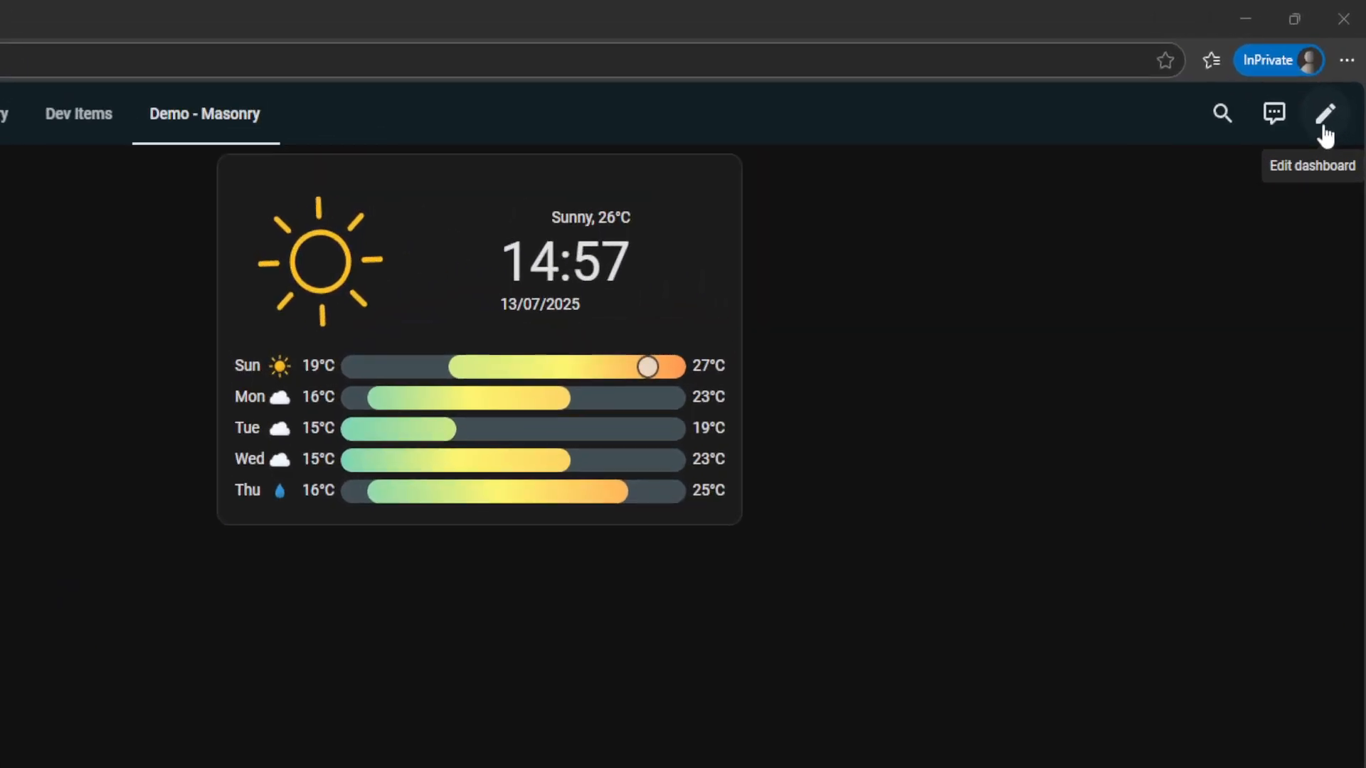
- Reopen the dashboard for editing and add a Button card for the Lounge switch, entity switch.sonoff_lounge
left_click(1338, 75)
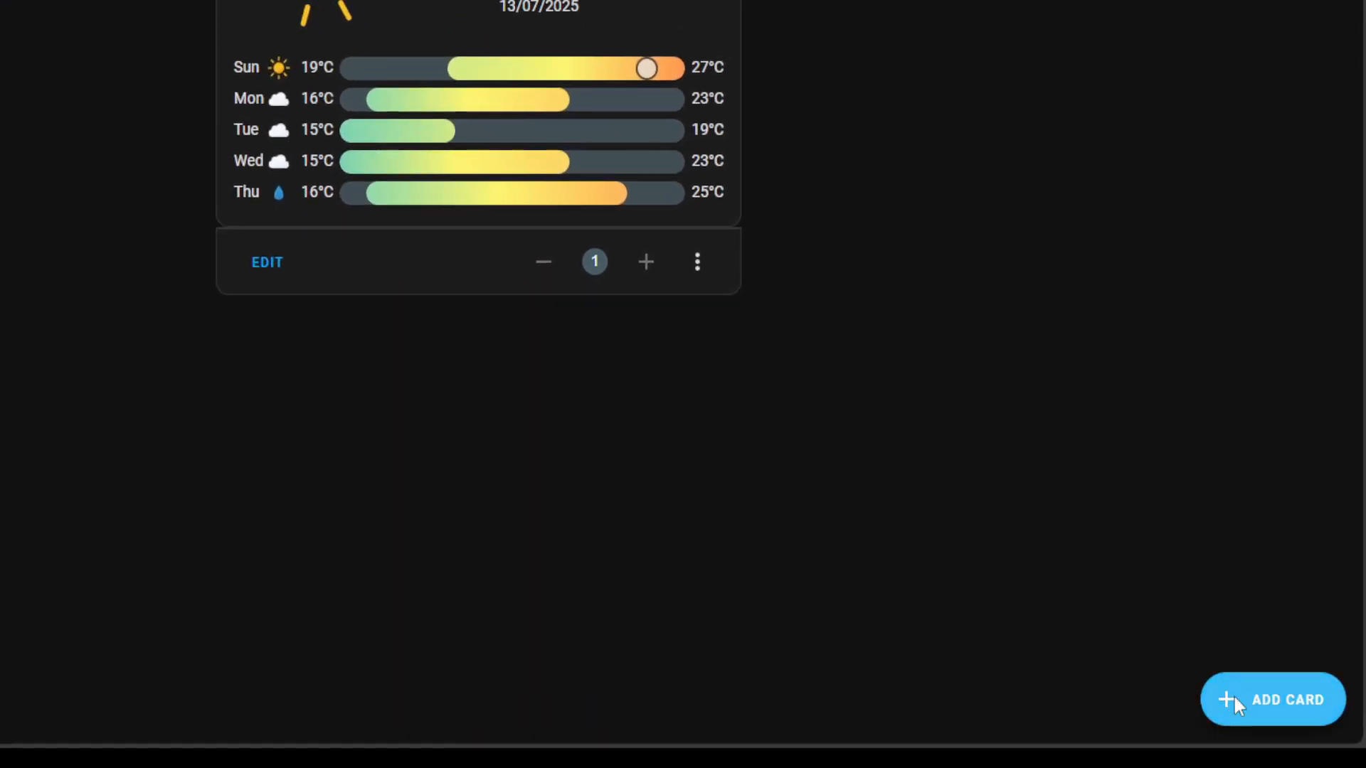
left_click(1235, 698)
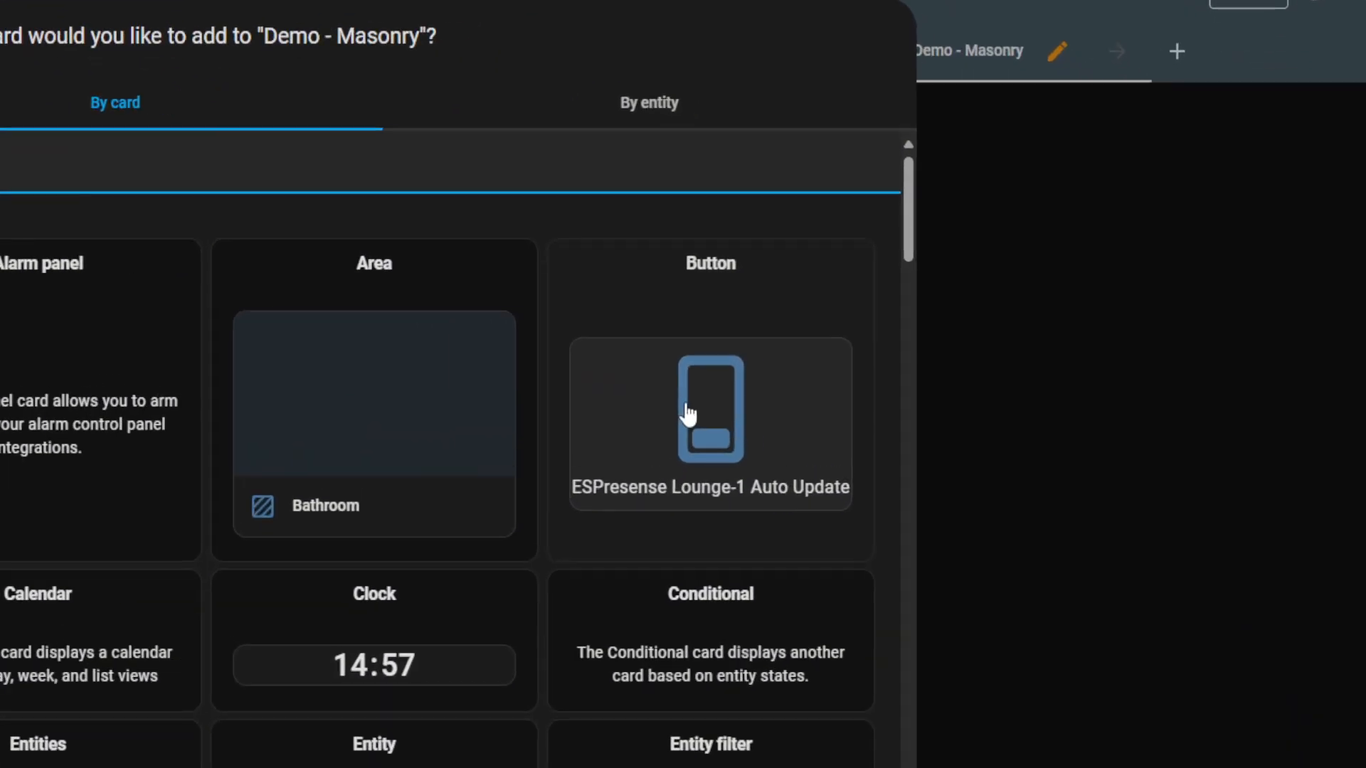
left_click(887, 360)
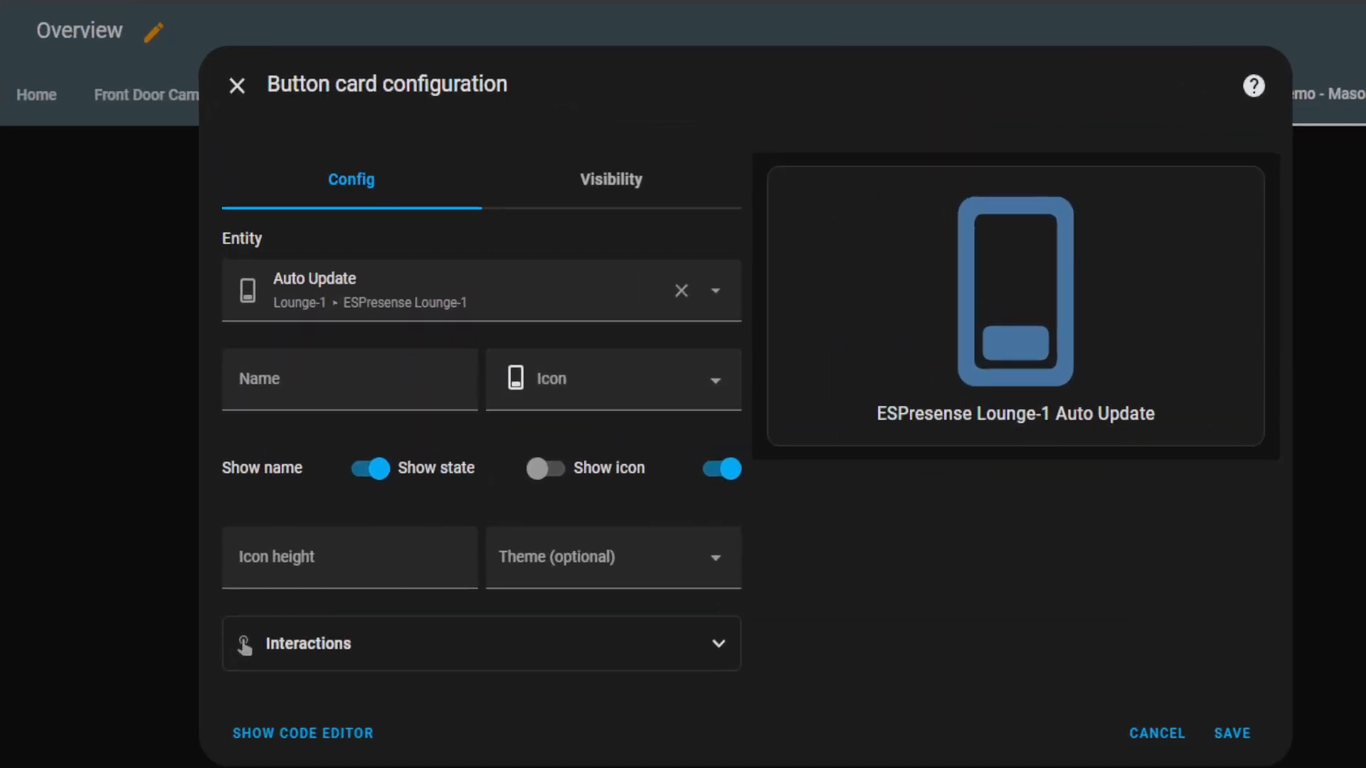
left_click(521, 303)
type("switch.sonoff_lounge")
left_click(425, 366)
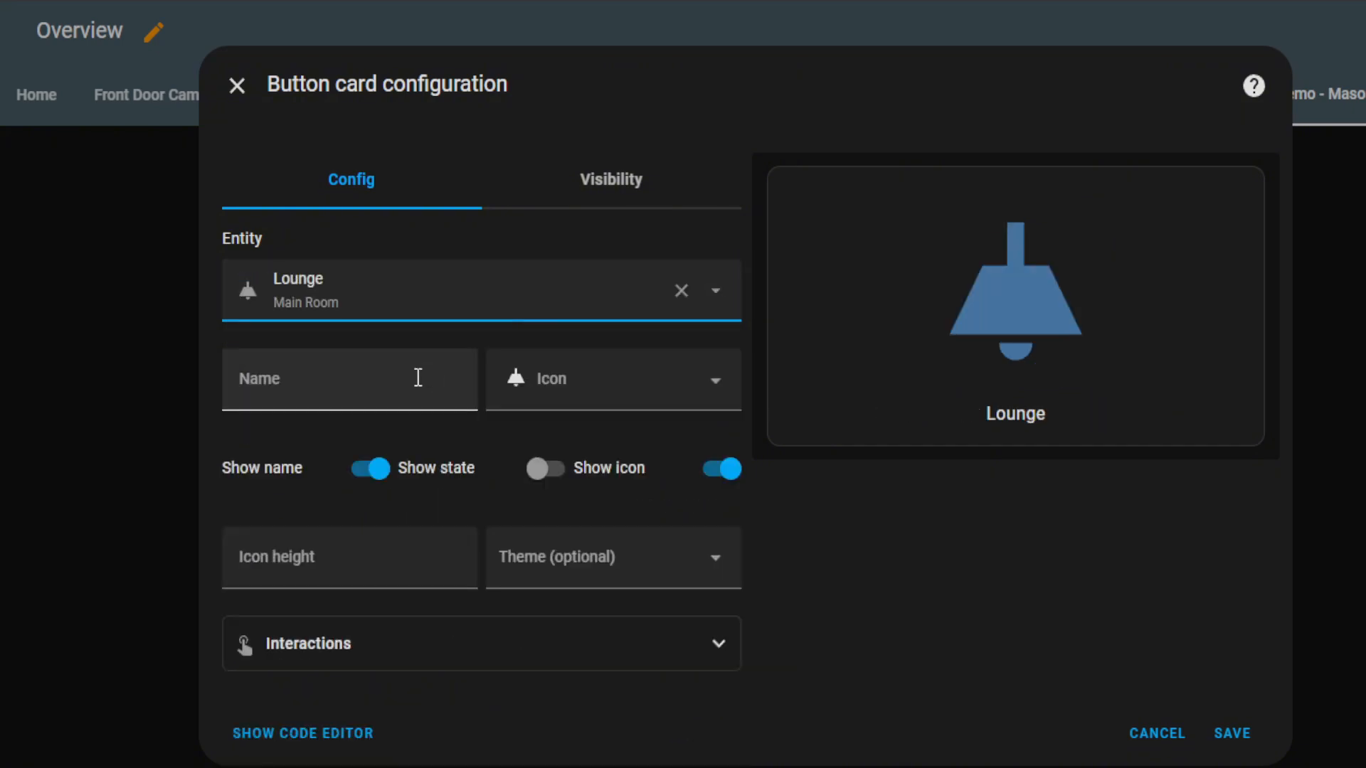
left_click(1232, 736)
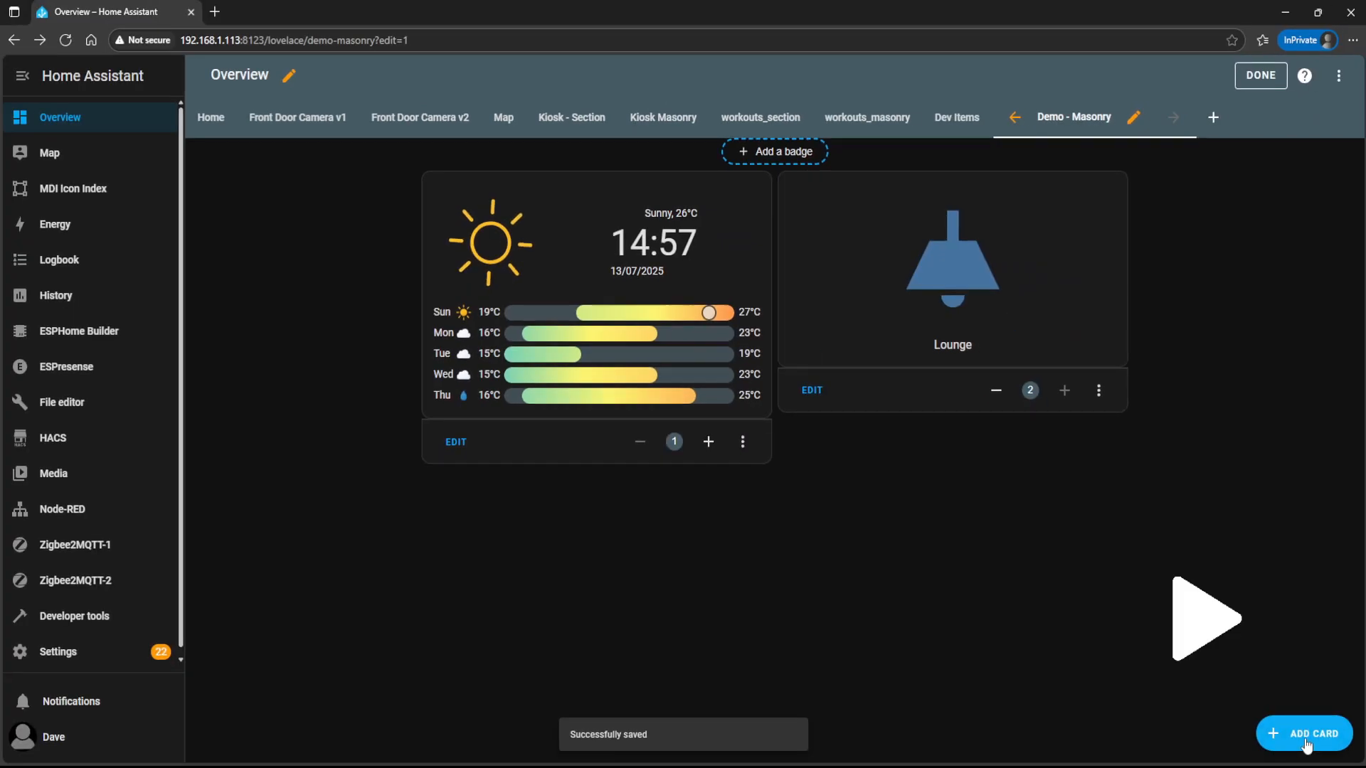
- Add a Button card for the Kitchen switch, entity switch.sonoff_kitchen, to the Demo - Masonry view
left_click(1303, 733)
left_click(867, 375)
left_click(432, 241)
type("switch.sonoff_kitchen")
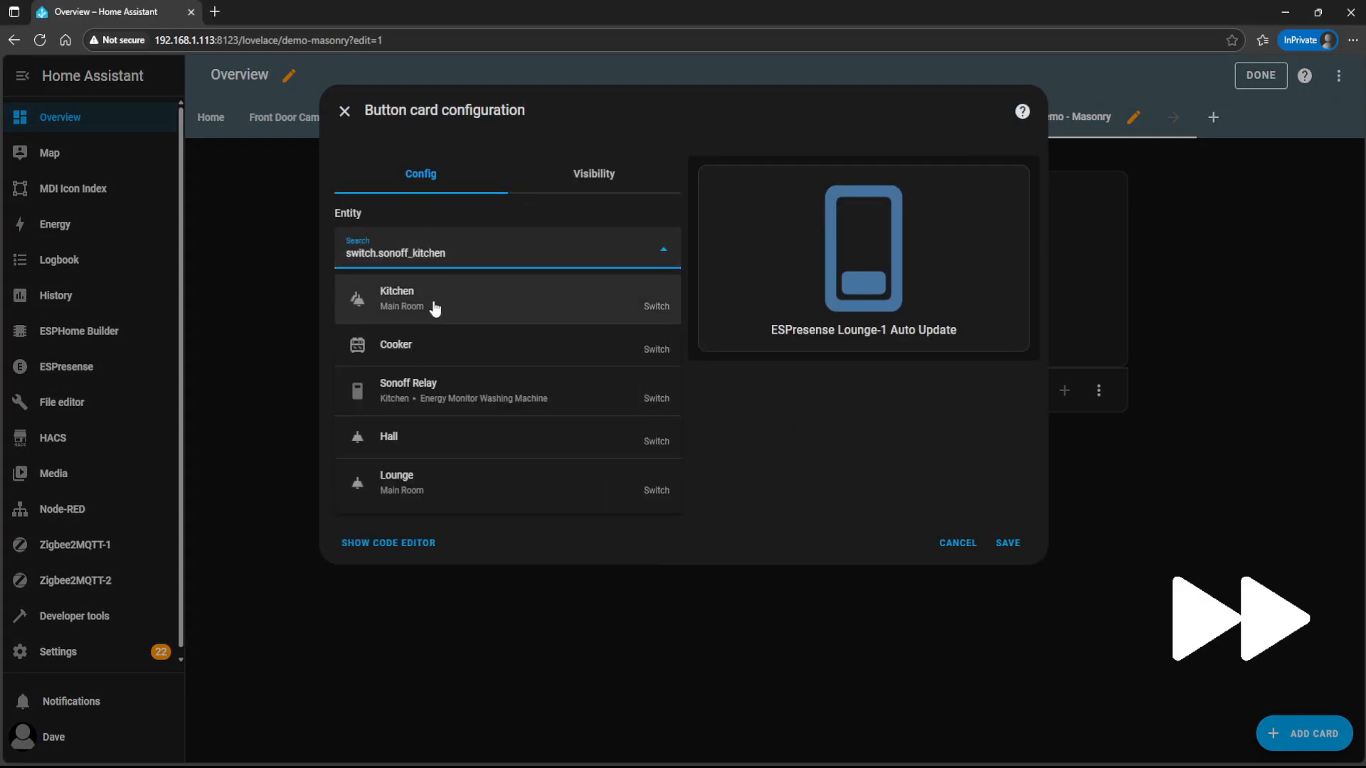
left_click(436, 309)
left_click(1007, 543)
- Add a Button card for the Dining room entity, found by searching "dining"
left_click(1304, 733)
left_click(885, 366)
left_click(493, 254)
type("dining")
left_click(433, 298)
left_click(1007, 543)
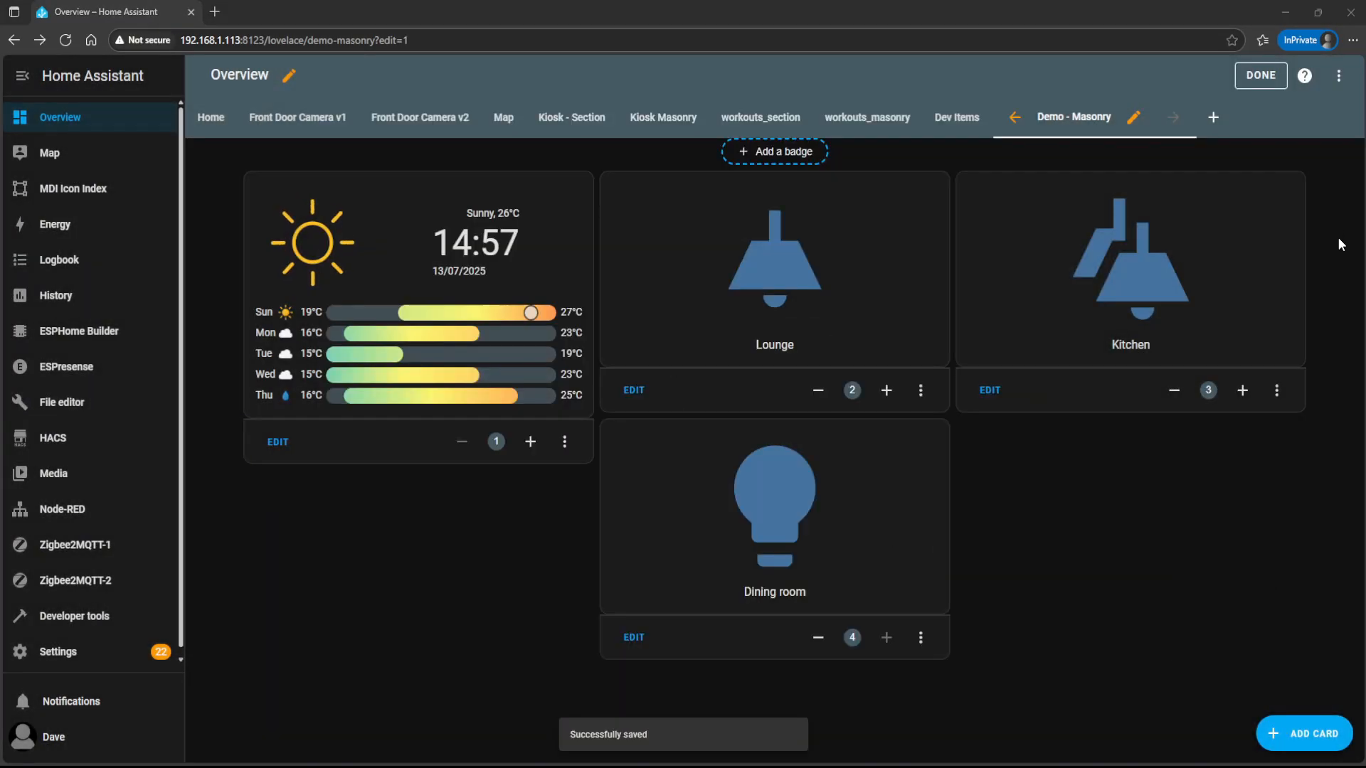
- Add a Button card for the Center Curtain entity, found by searching "curtain"
left_click(1303, 733)
left_click(897, 359)
left_click(492, 254)
type("curtain")
left_click(432, 299)
left_click(1007, 543)
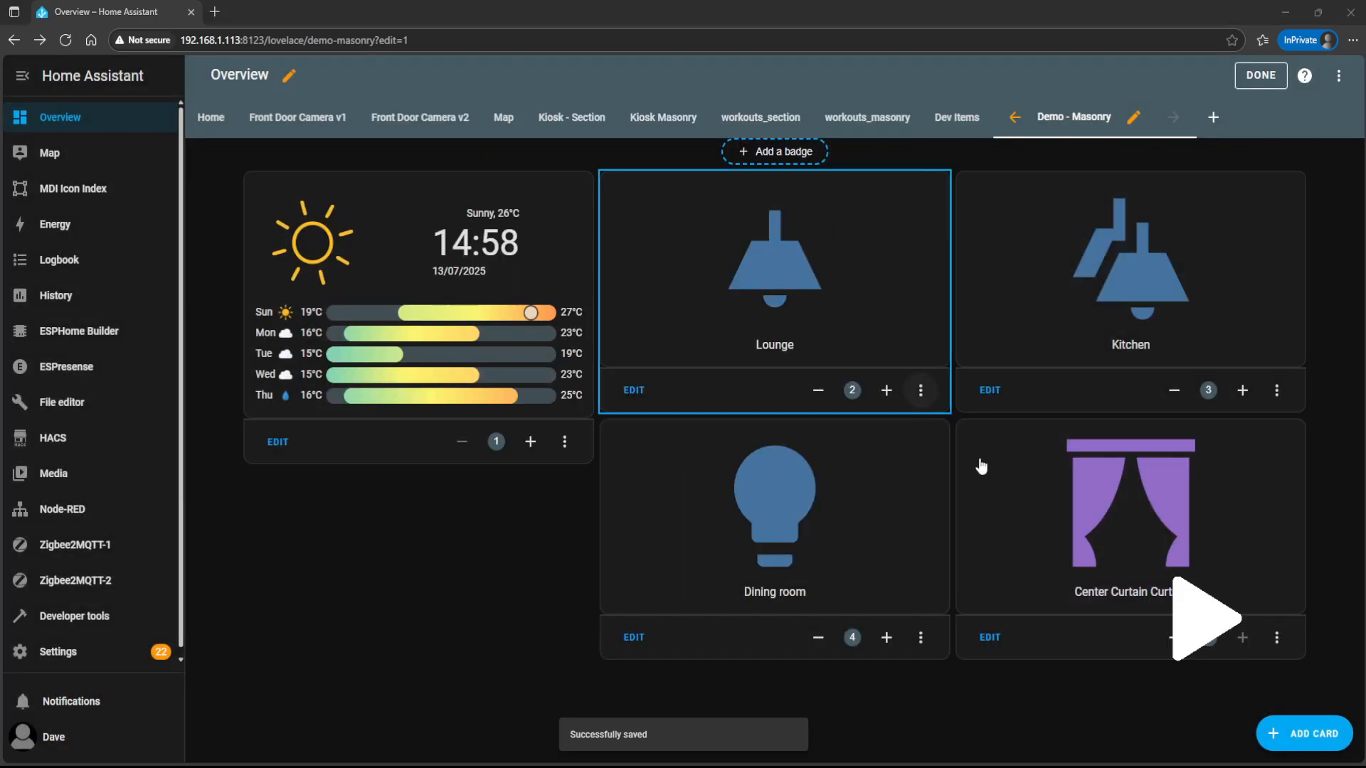
- Add a Button card for the Guest Mode entity to the Demo - Masonry view, found by searching "guest"
left_click(1304, 734)
left_click(898, 359)
left_click(492, 249)
type("guest")
left_click(433, 299)
left_click(1007, 543)
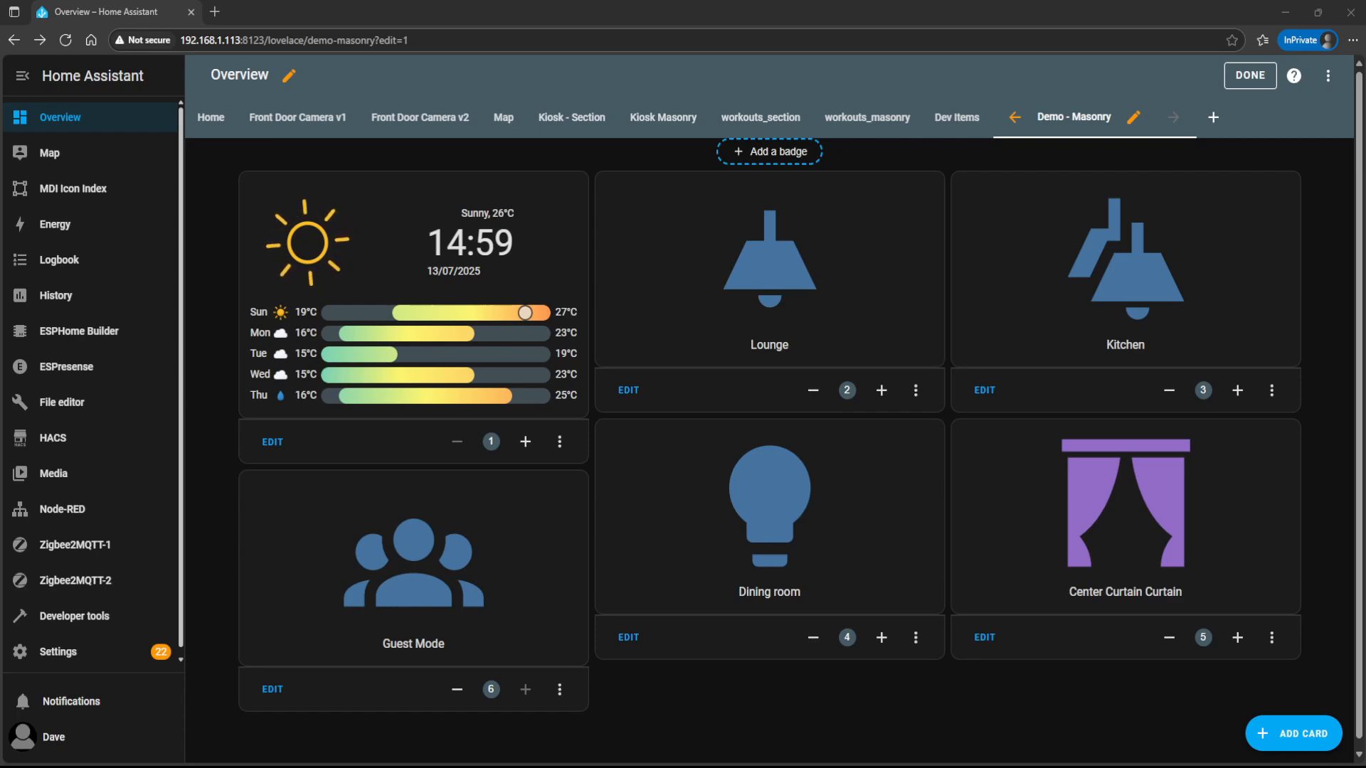
- Delete the Lounge, Kitchen, Dining room, Center Curtain and Guest Mode button cards from the view, keeping the weather card
left_click(916, 391)
left_click(958, 572)
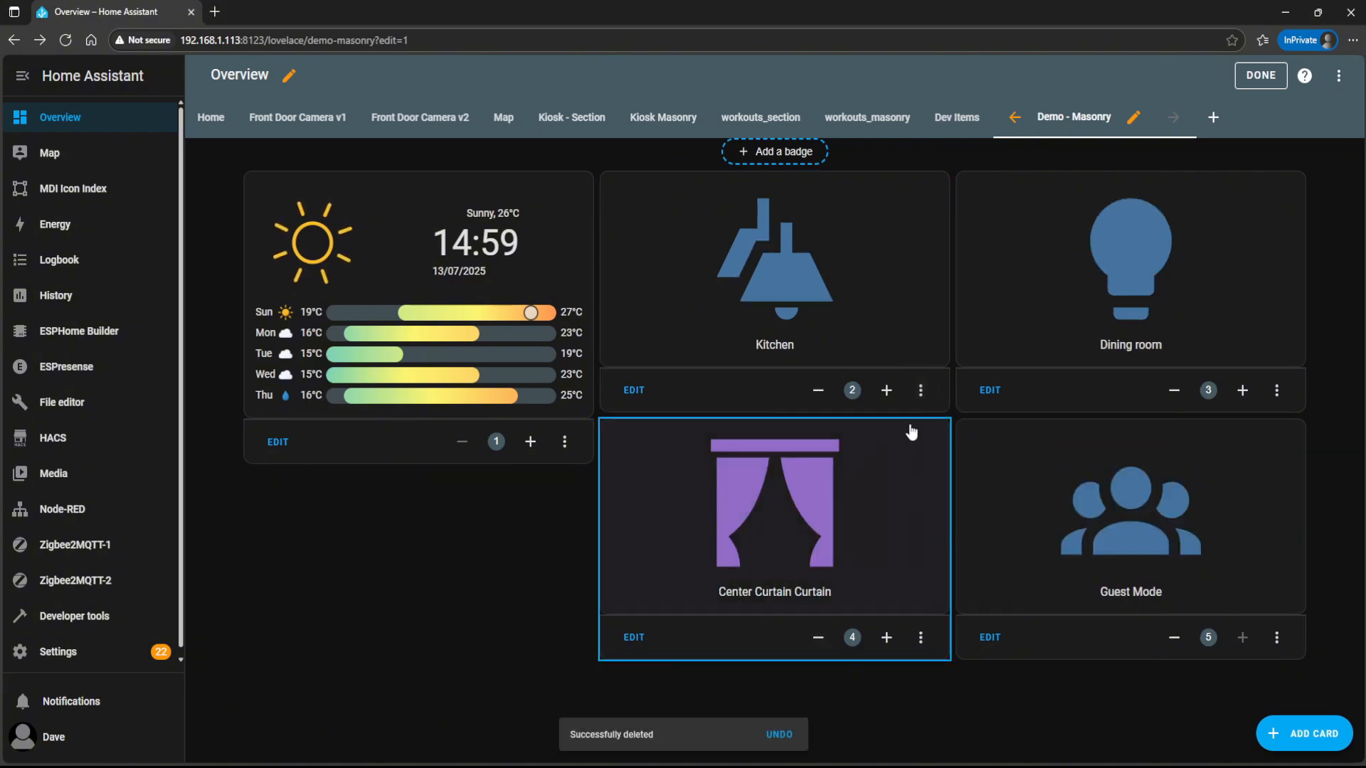
left_click(916, 391)
left_click(958, 573)
left_click(920, 390)
left_click(958, 572)
left_click(921, 390)
left_click(958, 573)
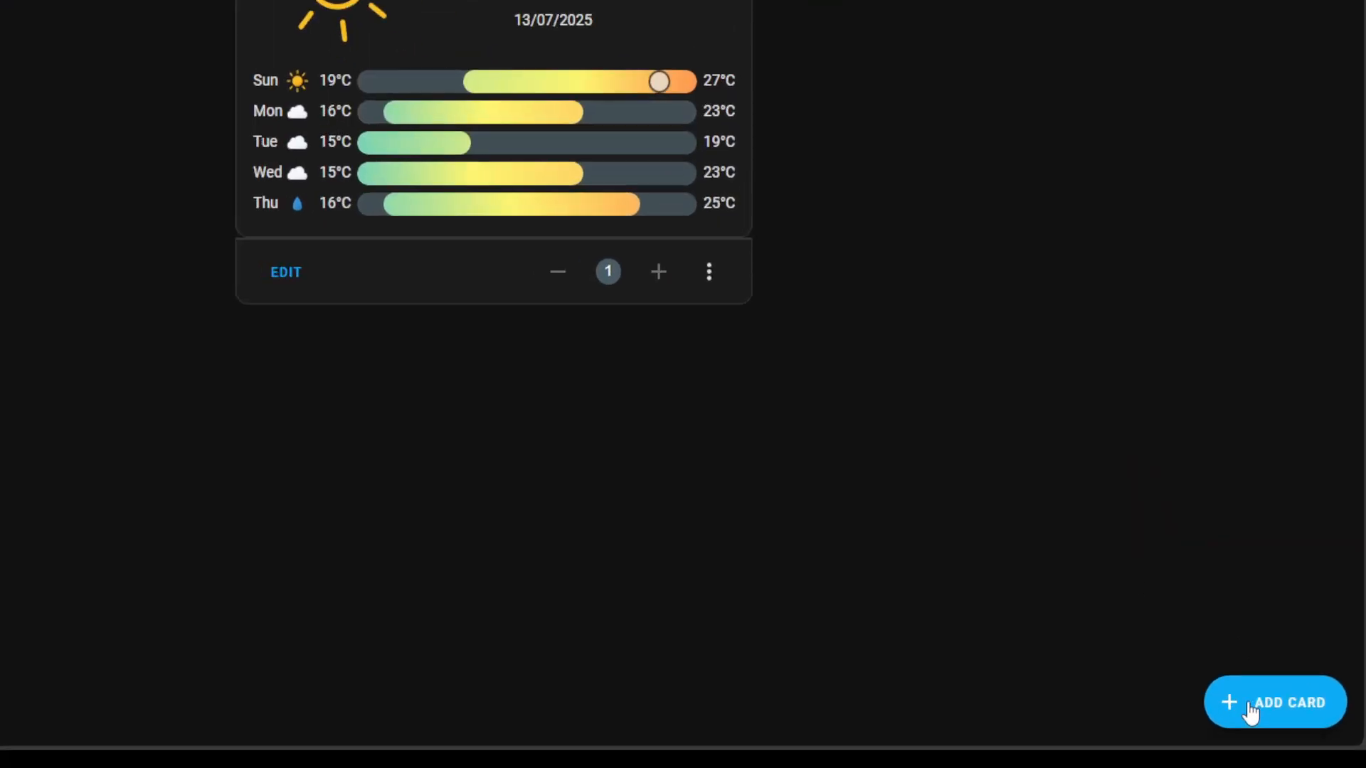
- Start adding a Vertical stack card to the Demo - Masonry view, found by searching "vertical"
left_click(1248, 708)
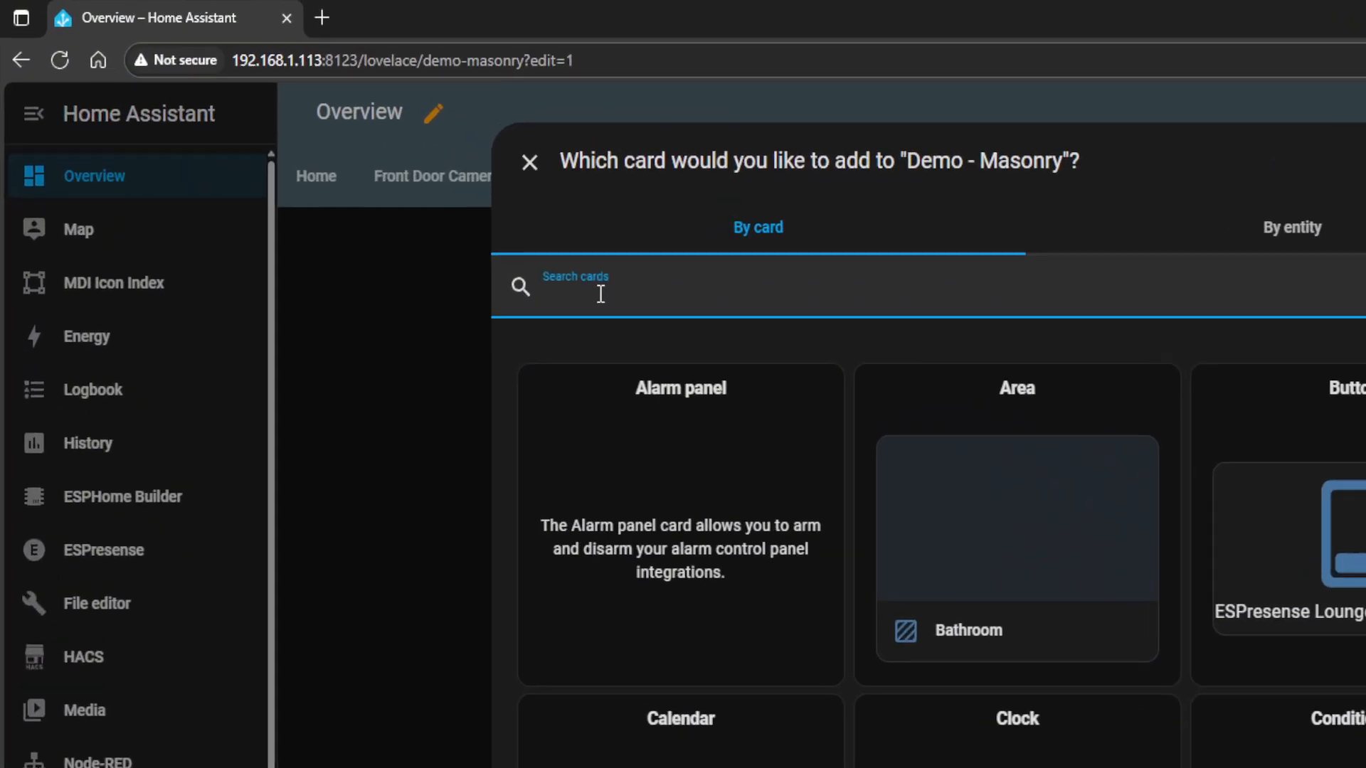
type("hori")
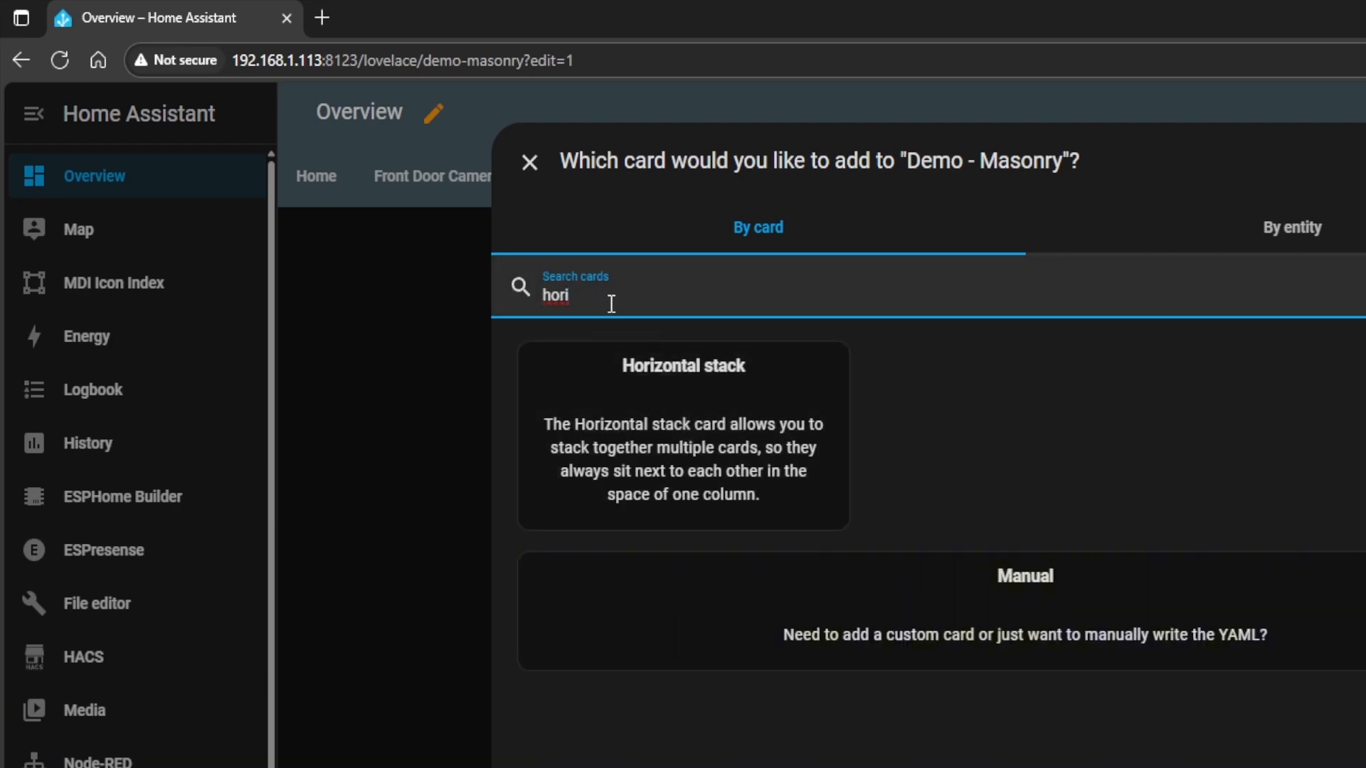
left_click_drag(610, 304, 484, 302)
type("vertical")
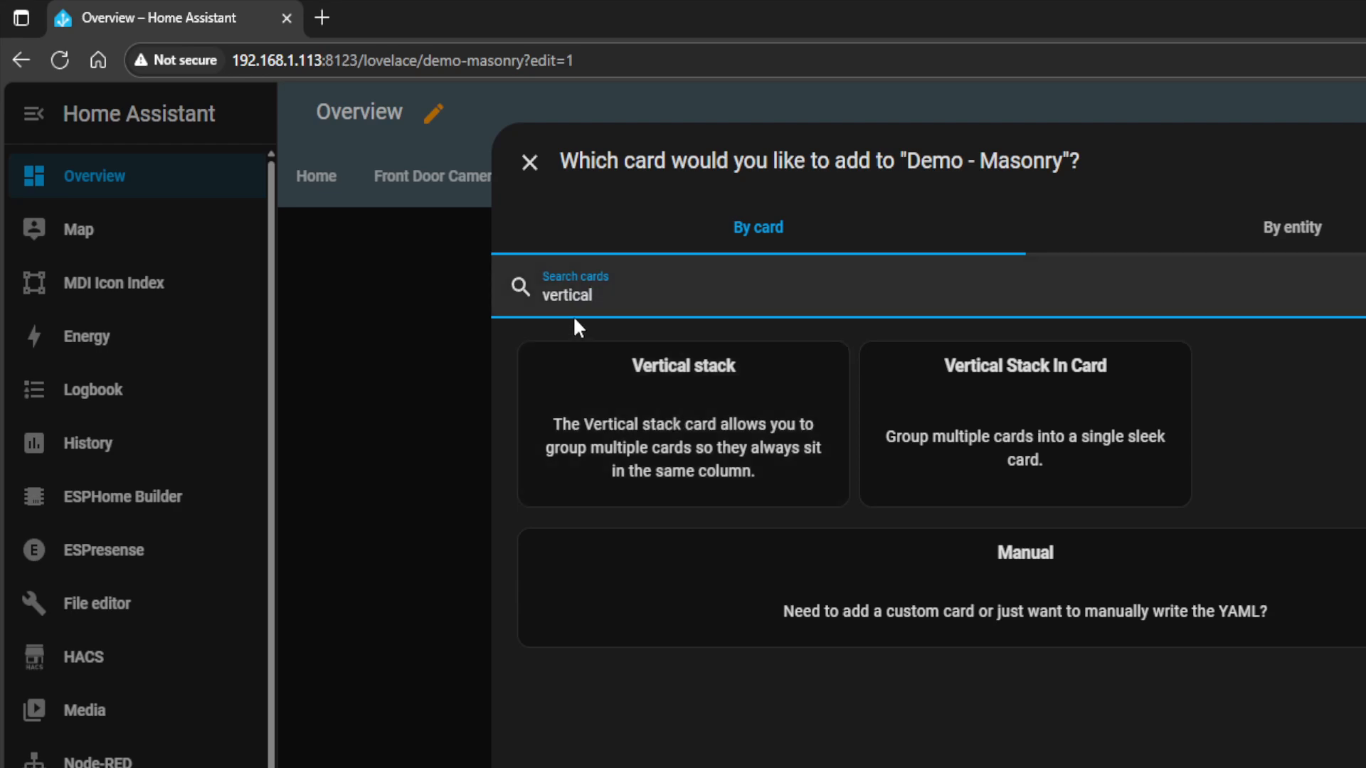
left_click(661, 416)
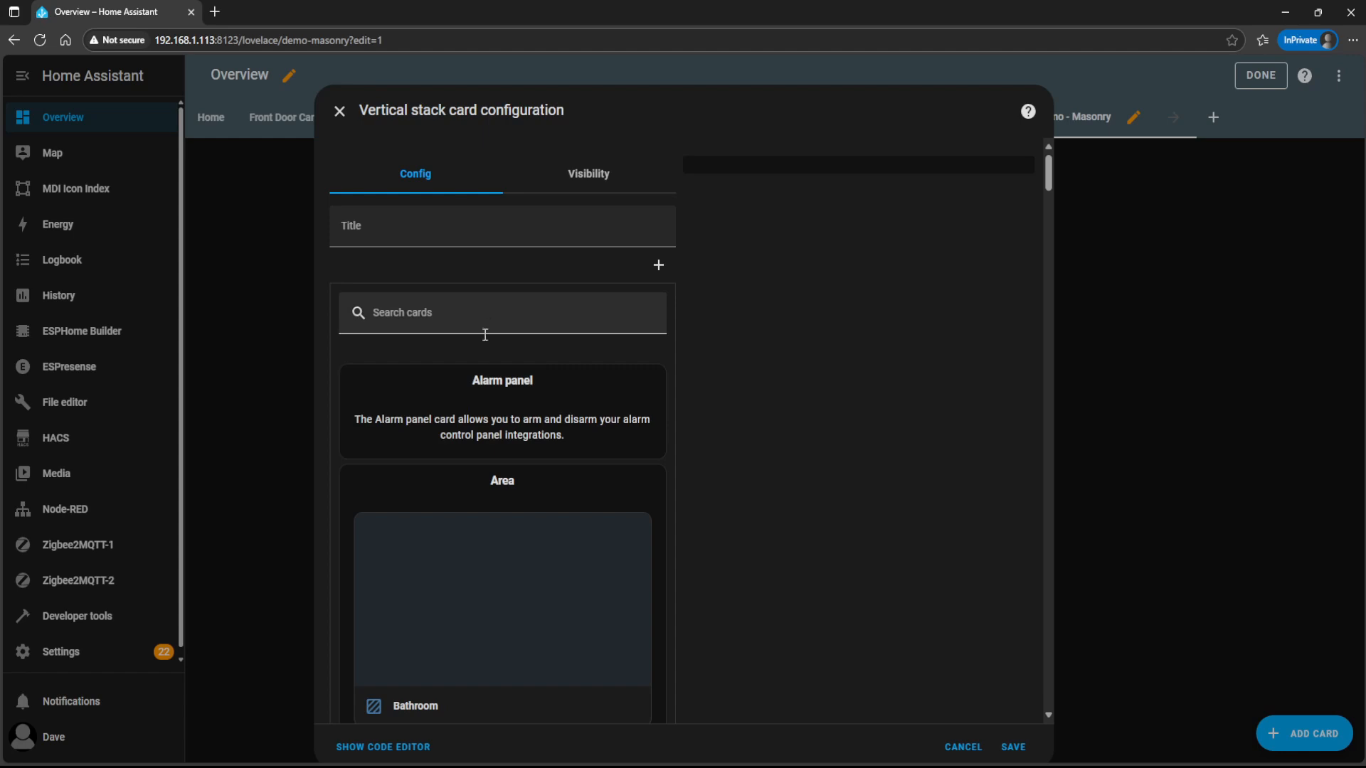
- Put a Button card for the Lounge switch, entity switch.sonoff_lounge, into the vertical stack
scroll(473, 371, "down", 7)
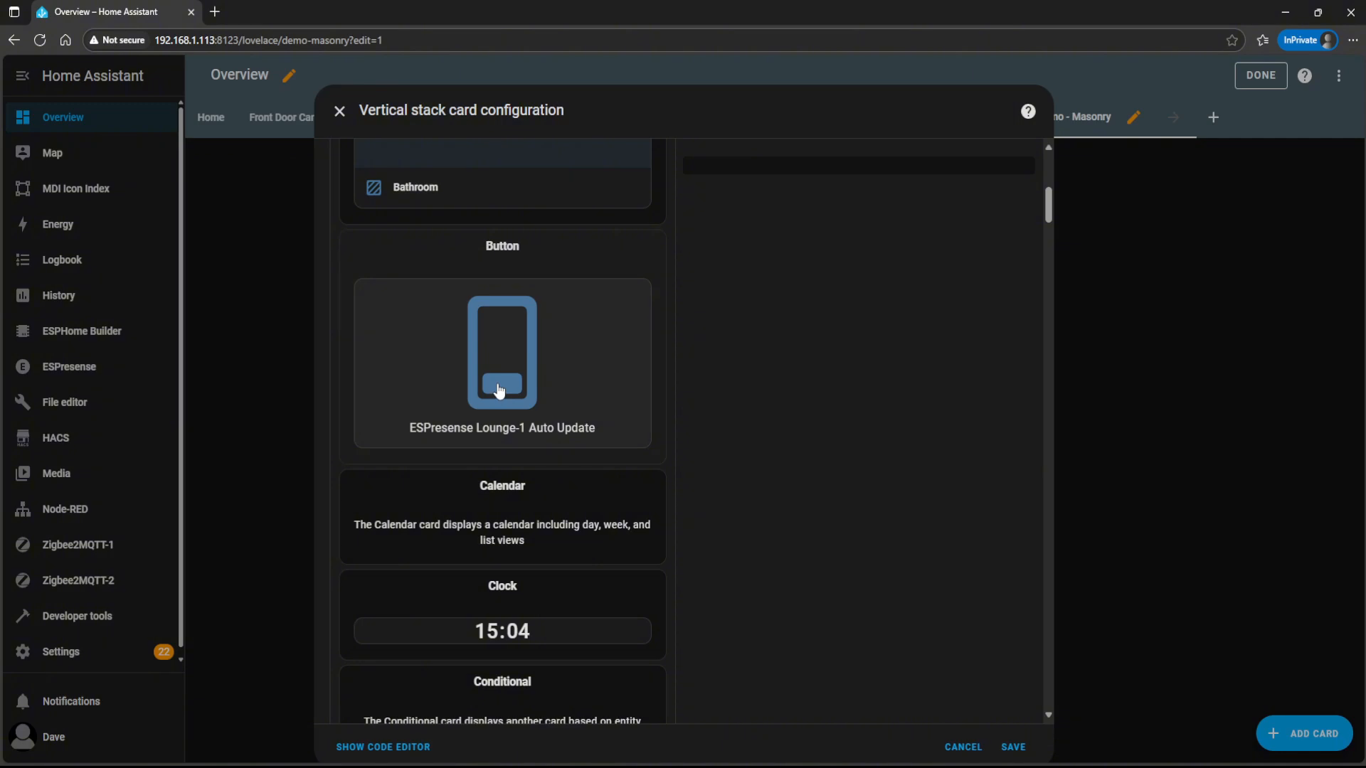
left_click(499, 390)
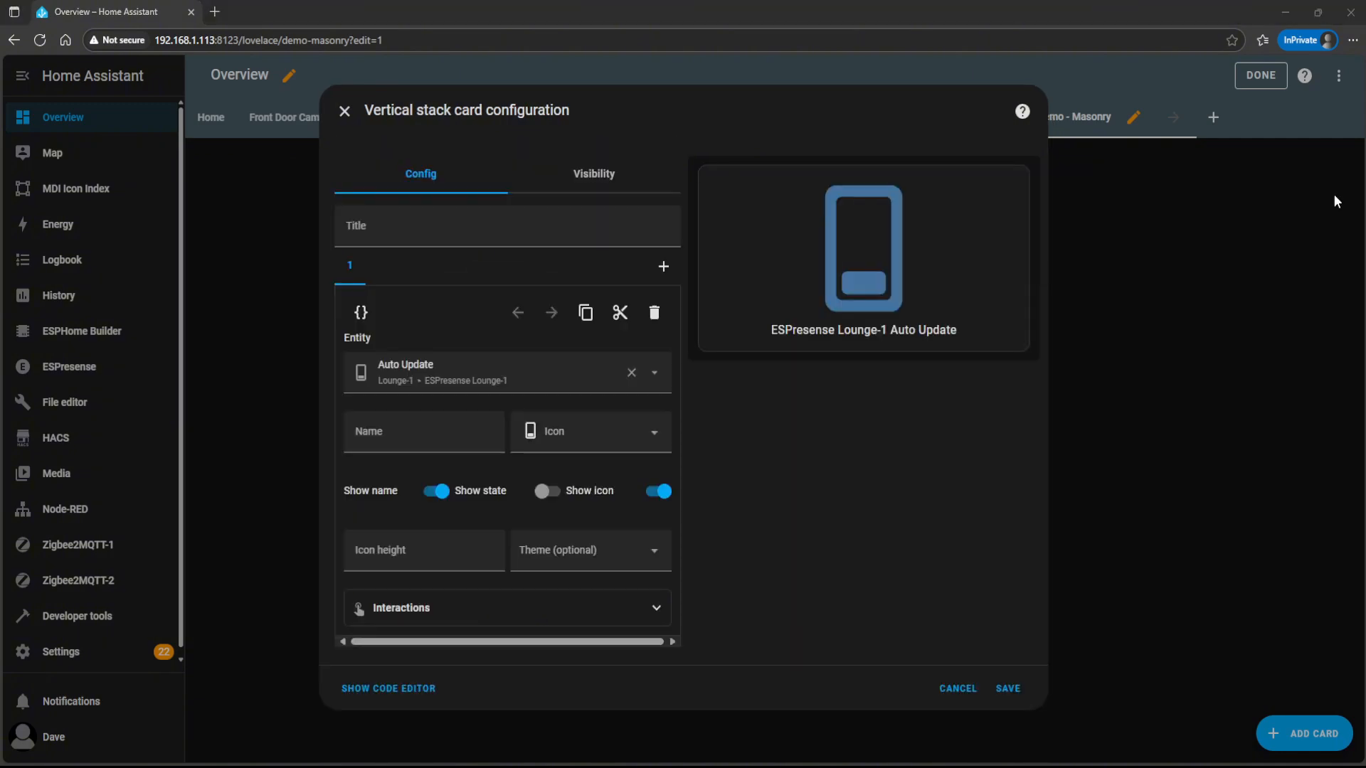
left_click(516, 372)
type("switch.smart_lounge")
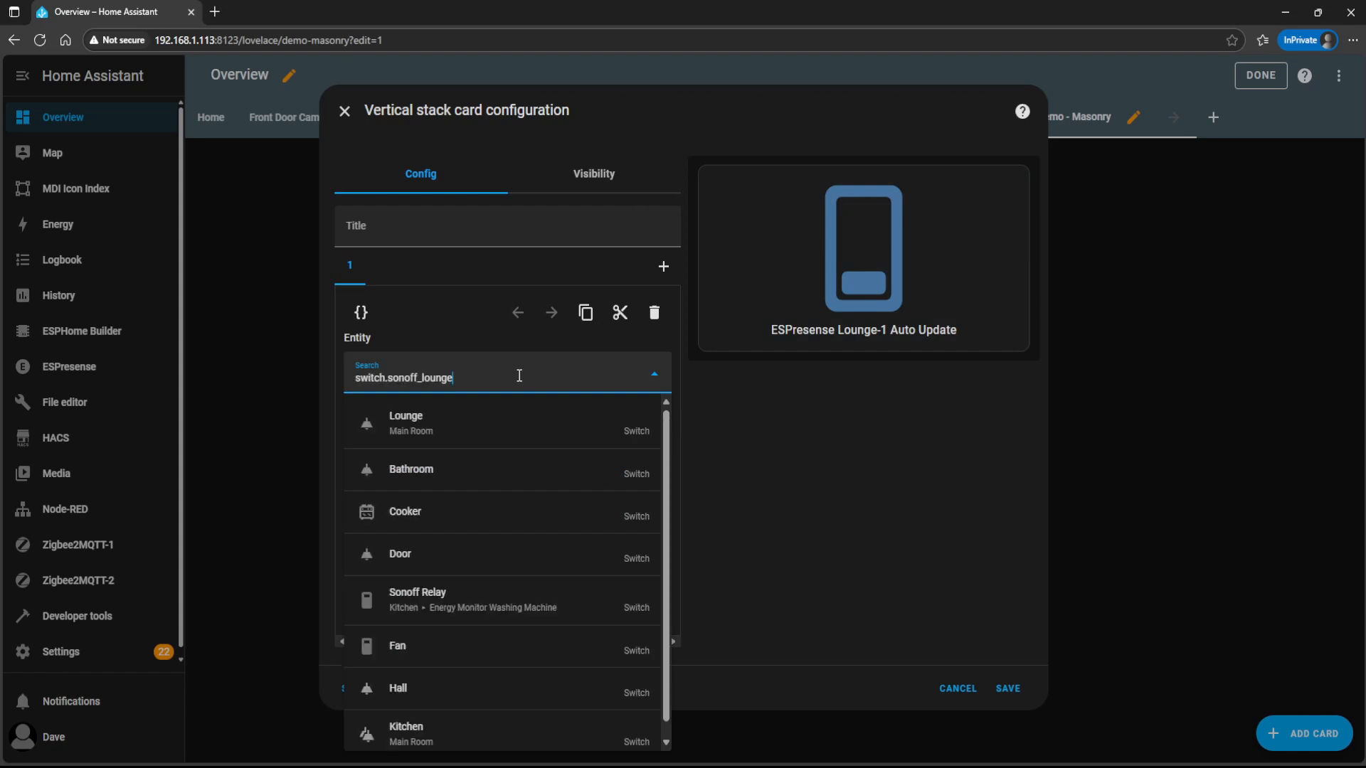
left_click(479, 426)
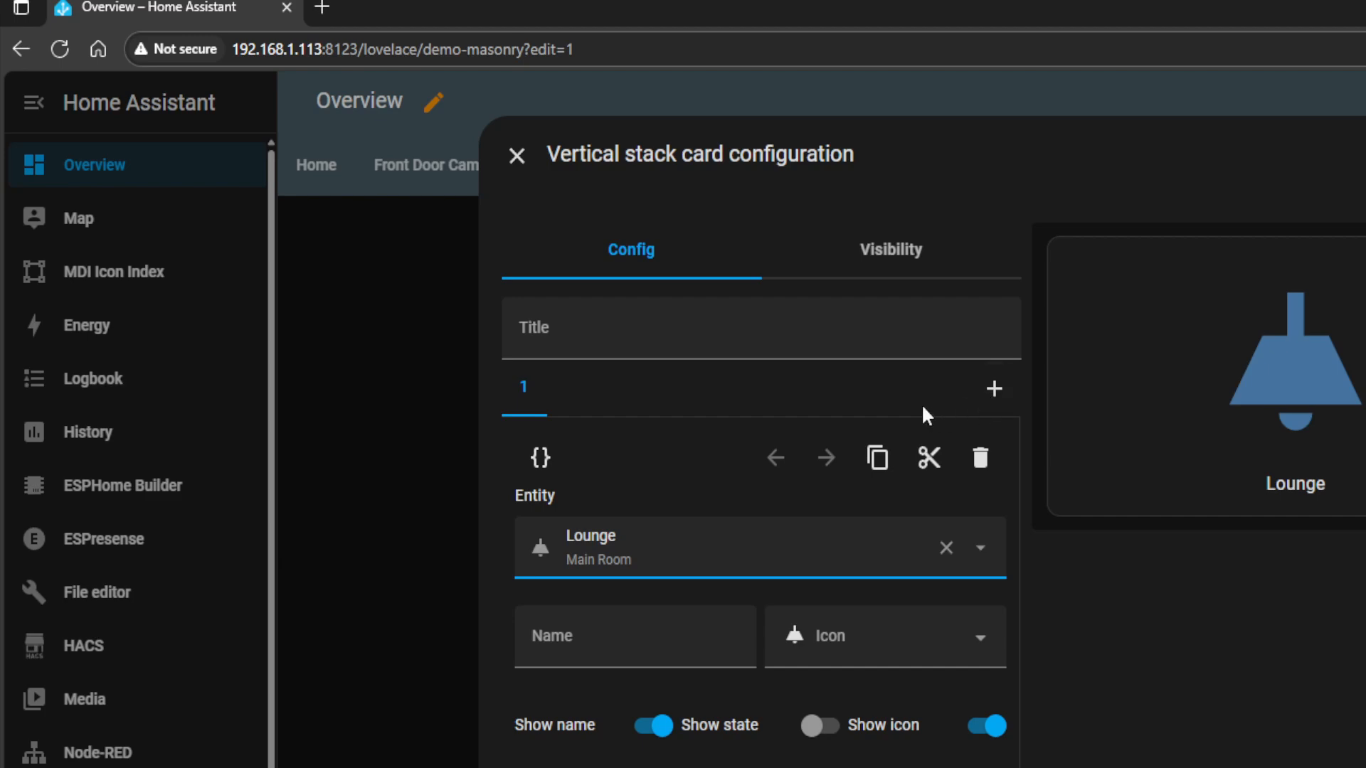
- Add a second Button card to the vertical stack for the Kitchen switch, entity switch.sonoff_kitchen
left_click(995, 390)
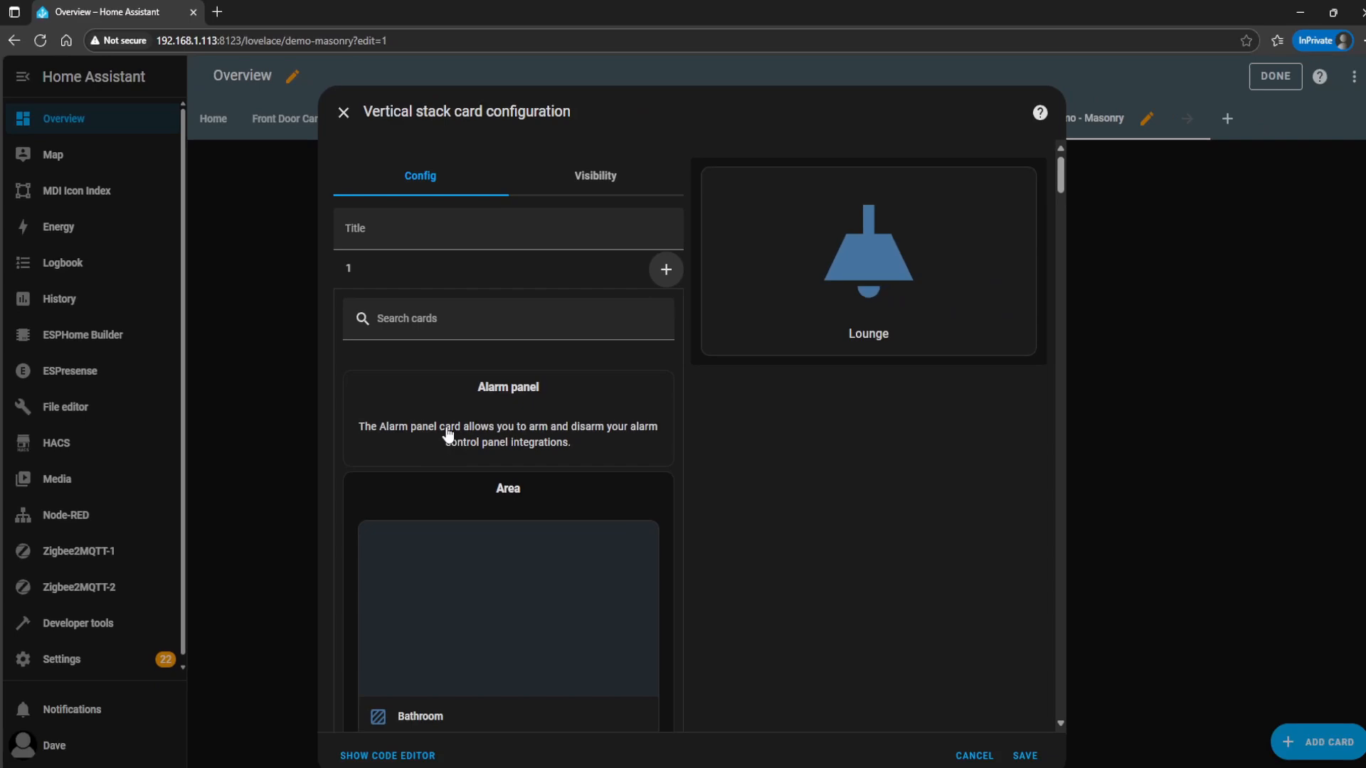
scroll(675, 591, "down", 6)
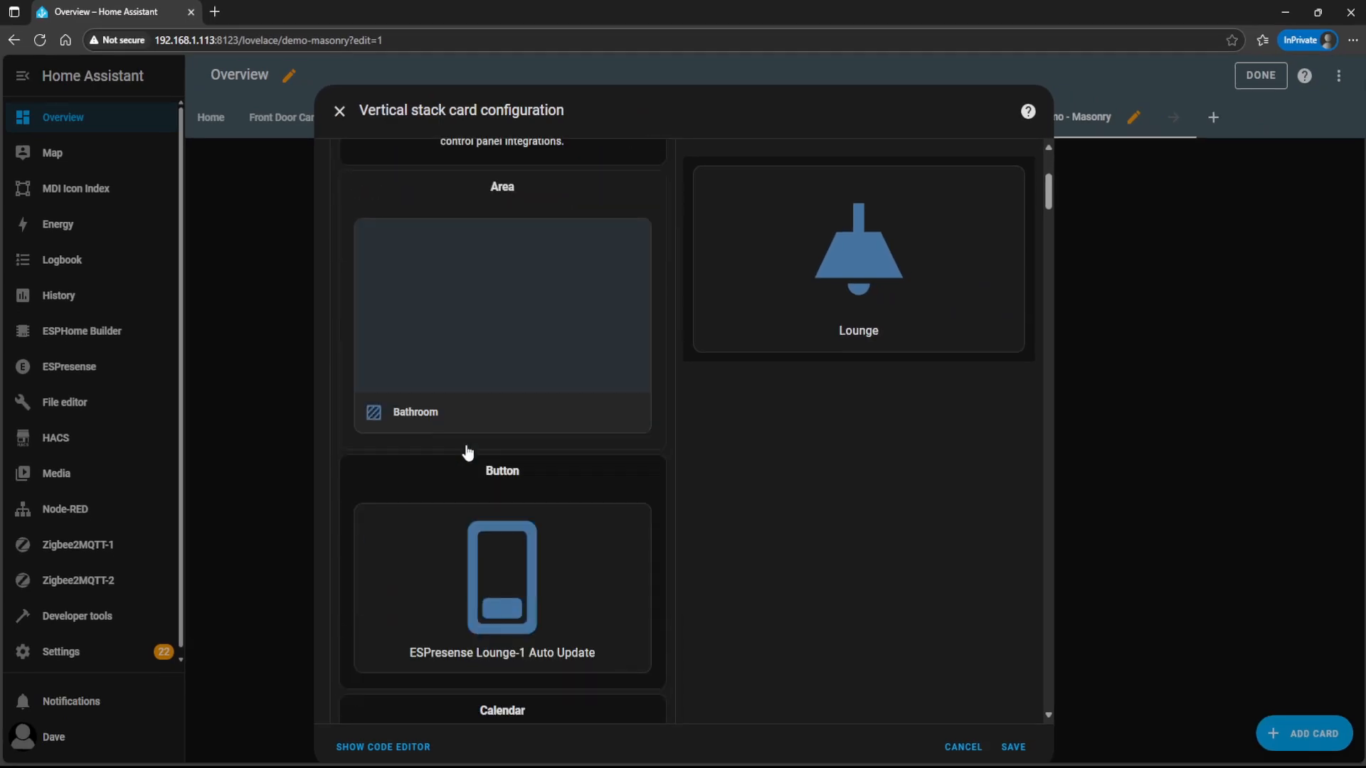
left_click(692, 666)
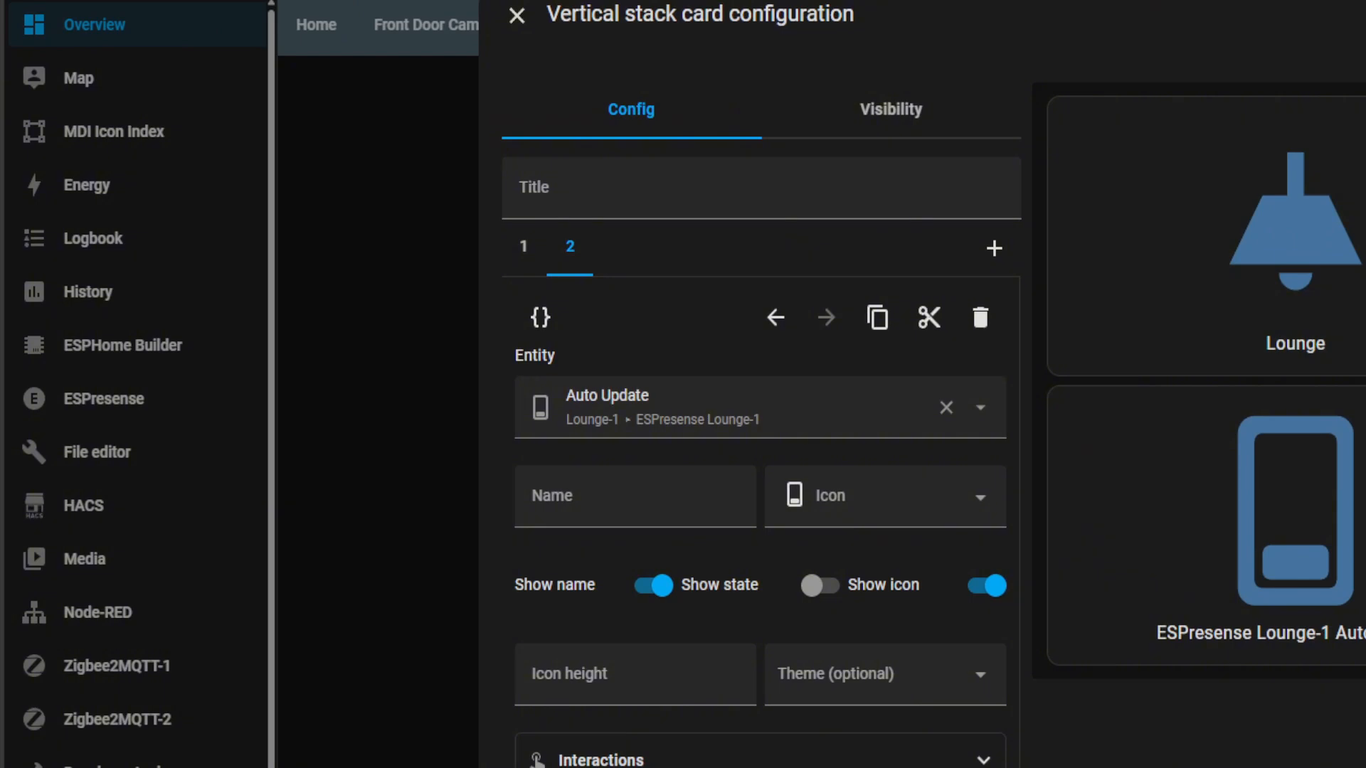
left_click(622, 410)
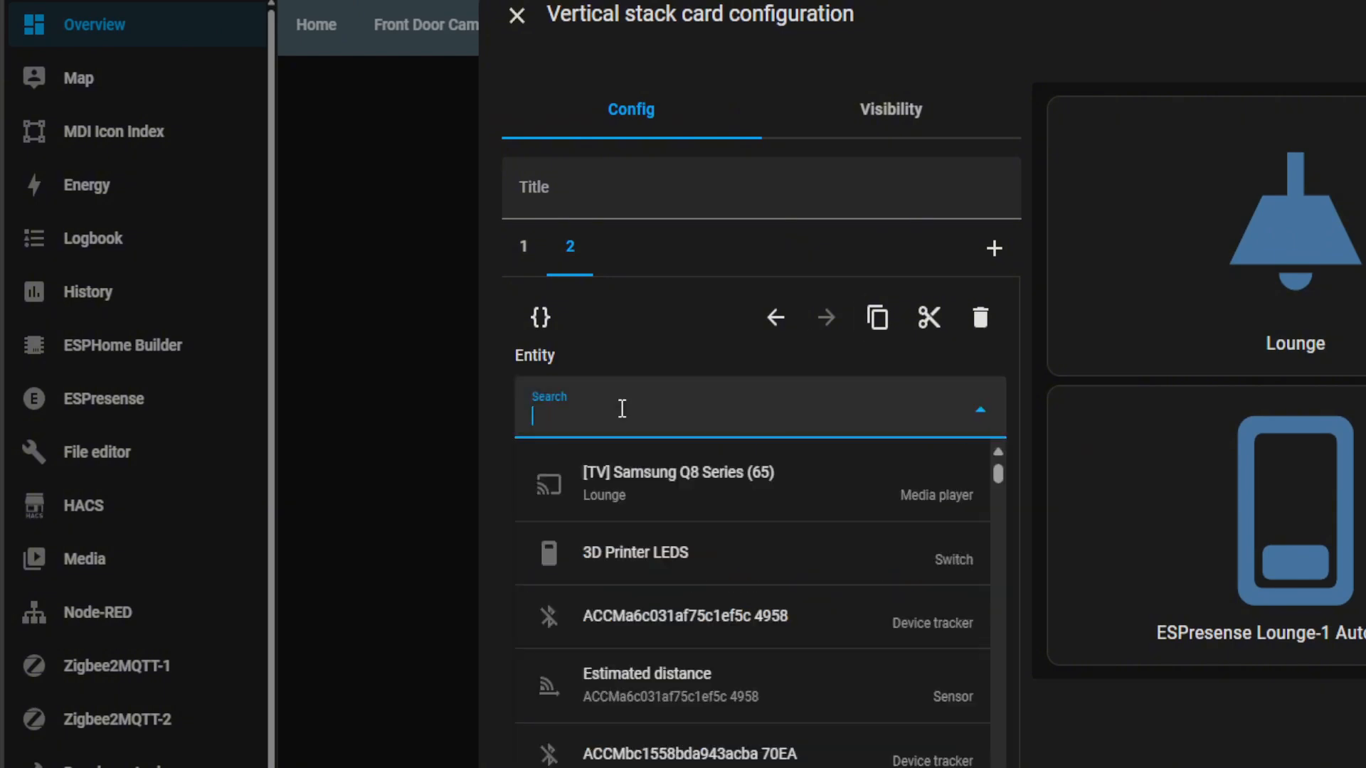
type("switch.sonoff_kitchen")
left_click(689, 472)
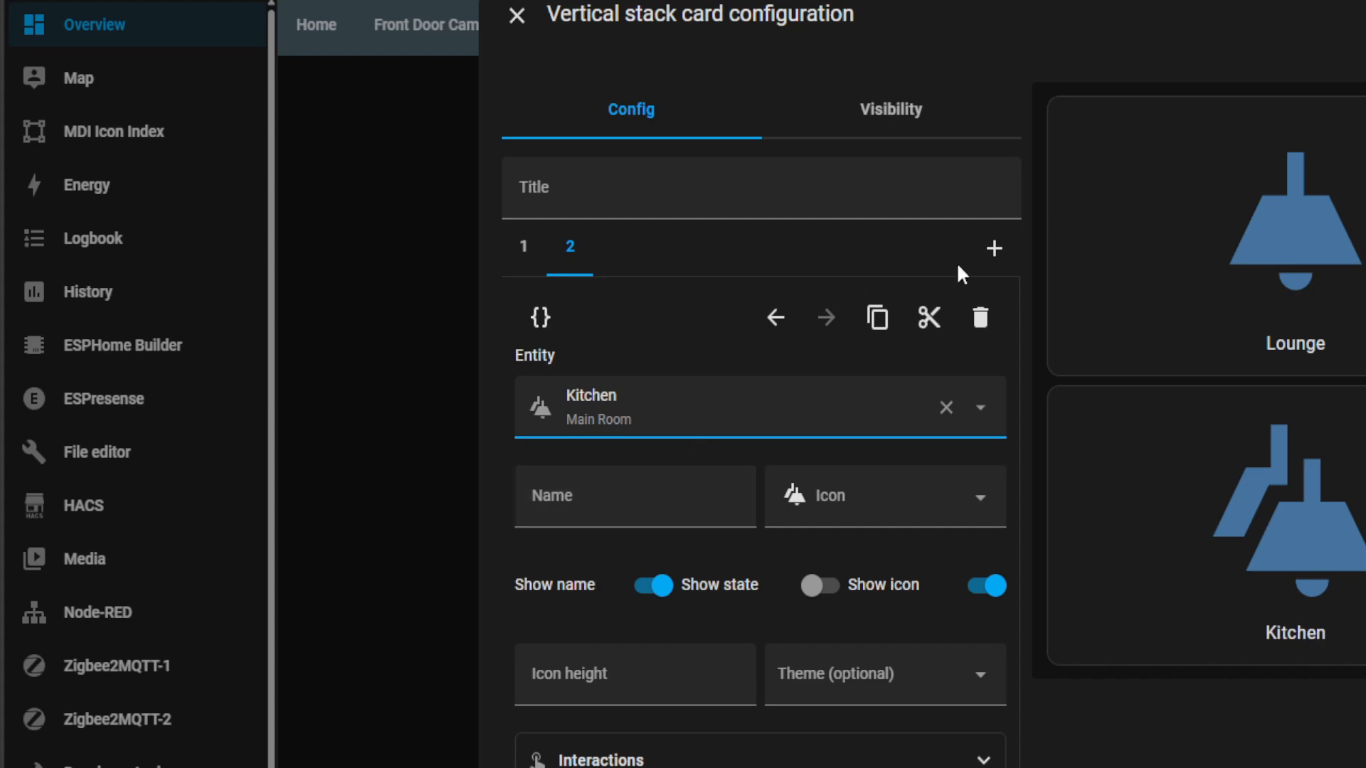
- Add a third Button card to the vertical stack for the Dining room light, entity light.sonoff_1000dbd502
left_click(993, 249)
scroll(497, 462, "down", 5)
left_click(497, 462)
left_click(424, 376)
type("light.sonoff_1000d8e0b2")
left_click(420, 421)
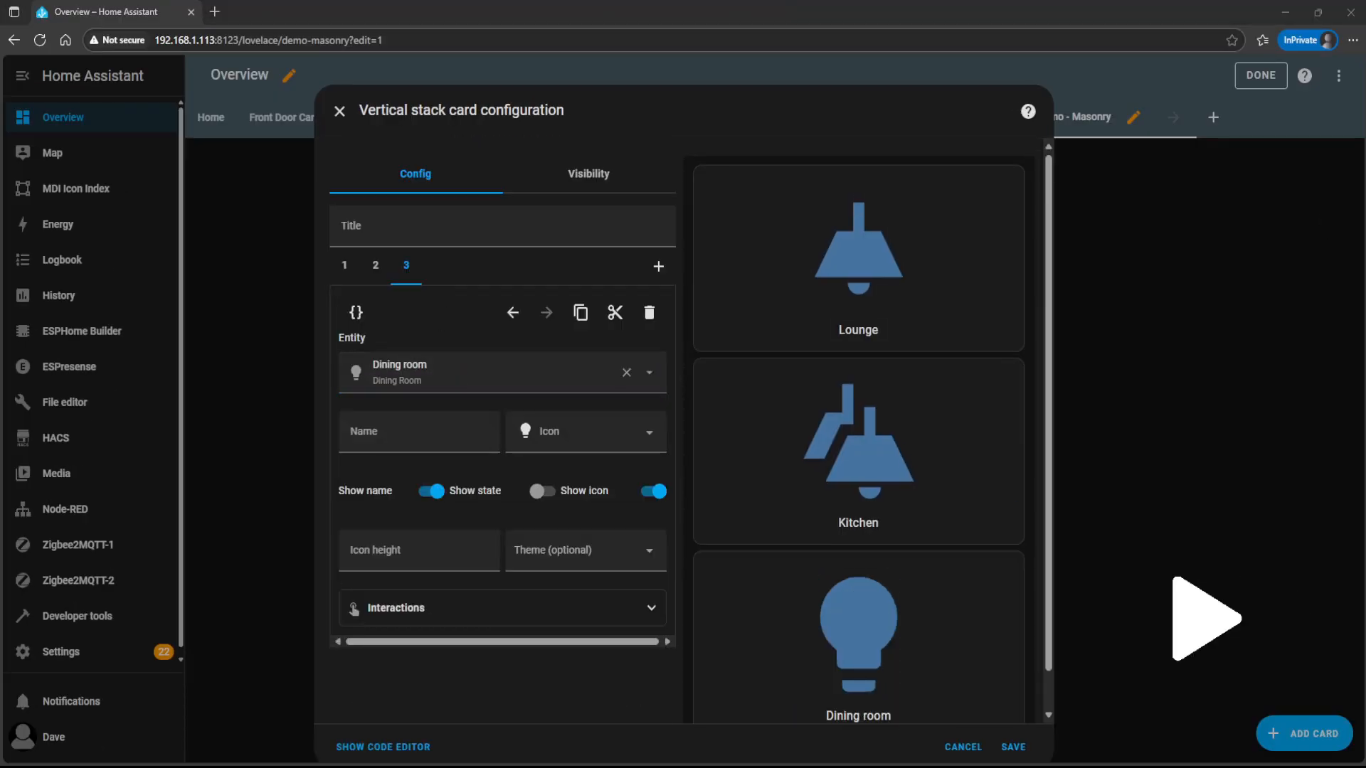
- Add a fourth Button card to the vertical stack for the Center Curtain, entity cover.center_curtain_curtain
left_click(658, 266)
scroll(398, 500, "down", 5)
left_click(427, 477)
left_click(441, 222)
key("ctrl+v")
left_click(438, 264)
scroll(622, 467, "down", 1)
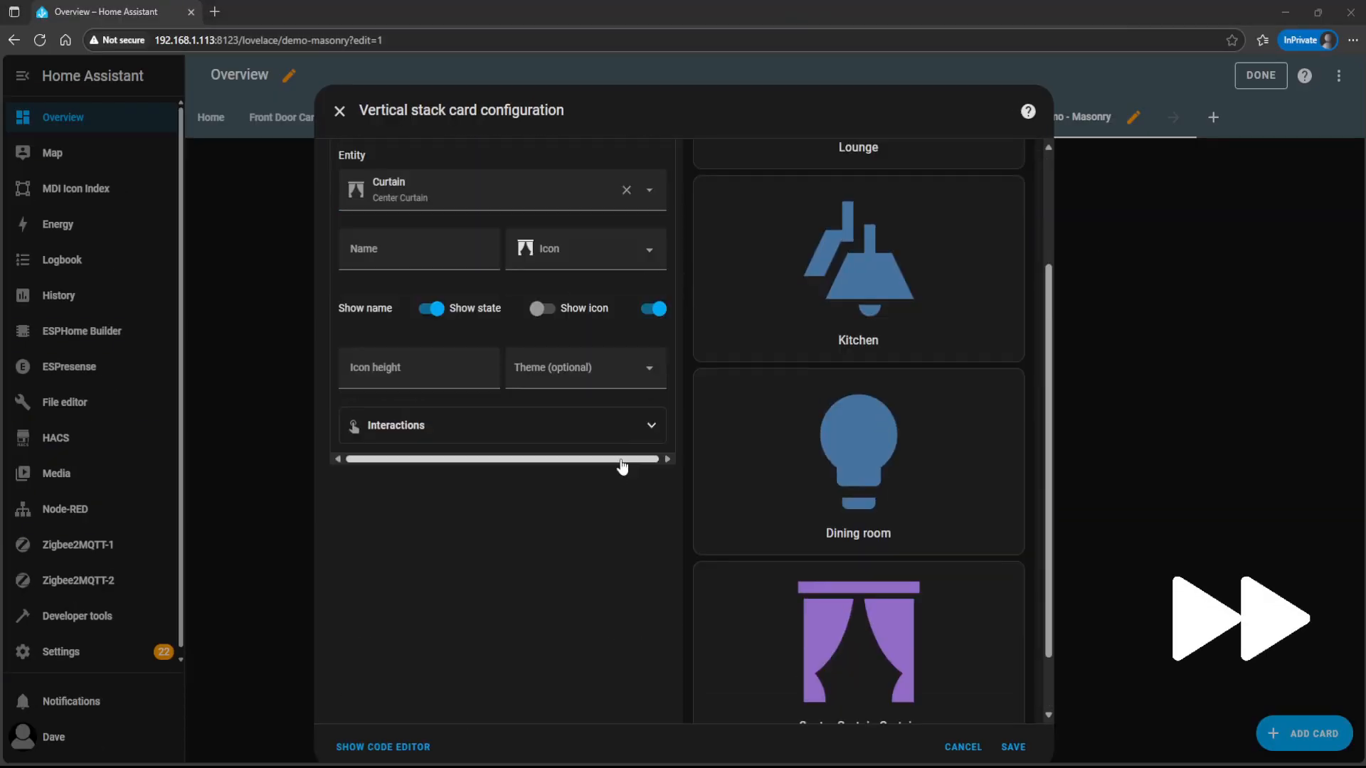
- Add a fifth Button card to the vertical stack for Guest Mode, entity input_boolean.guest_mode, and save the stack
scroll(621, 455, "up", 3)
left_click(658, 266)
scroll(455, 462, "down", 5)
left_click(436, 342)
scroll(498, 356, "up", 2)
left_click(512, 225)
key("ctrl+v")
left_click(541, 274)
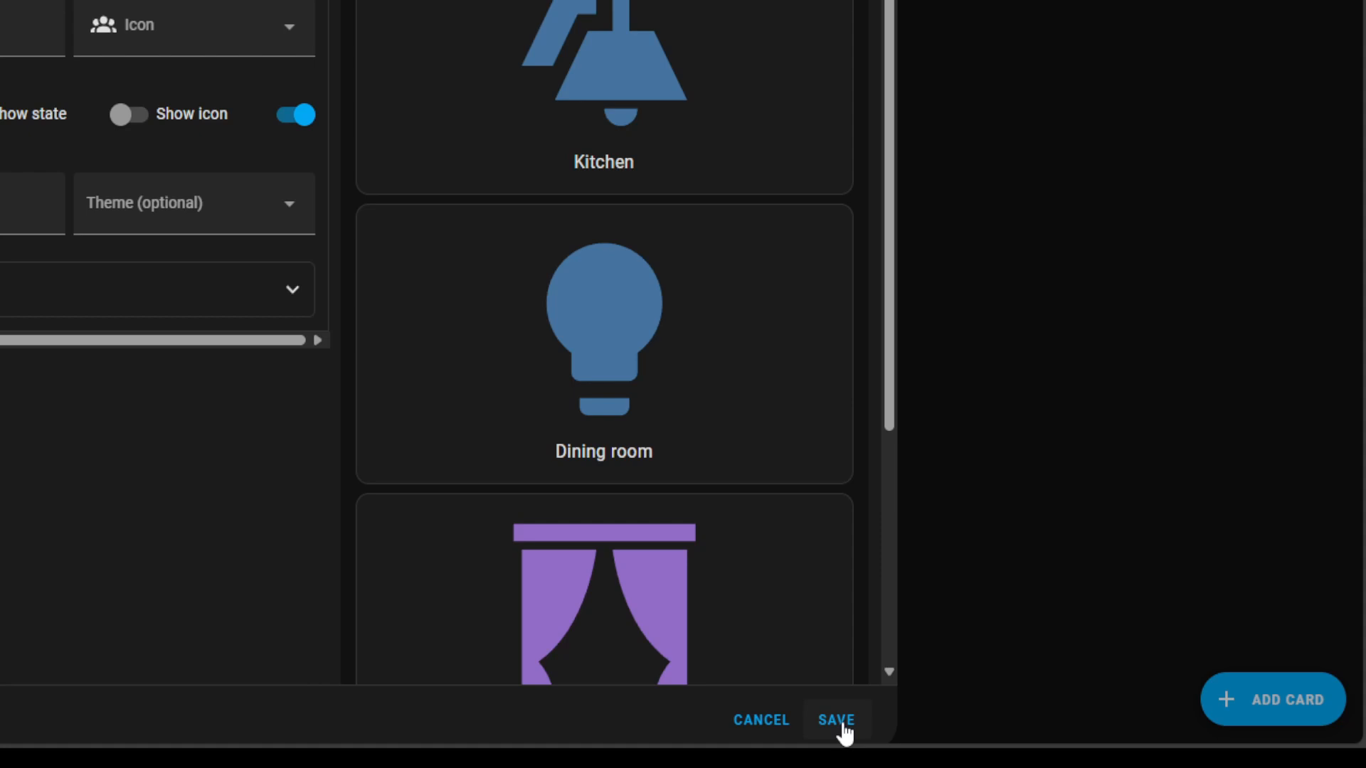
left_click(841, 722)
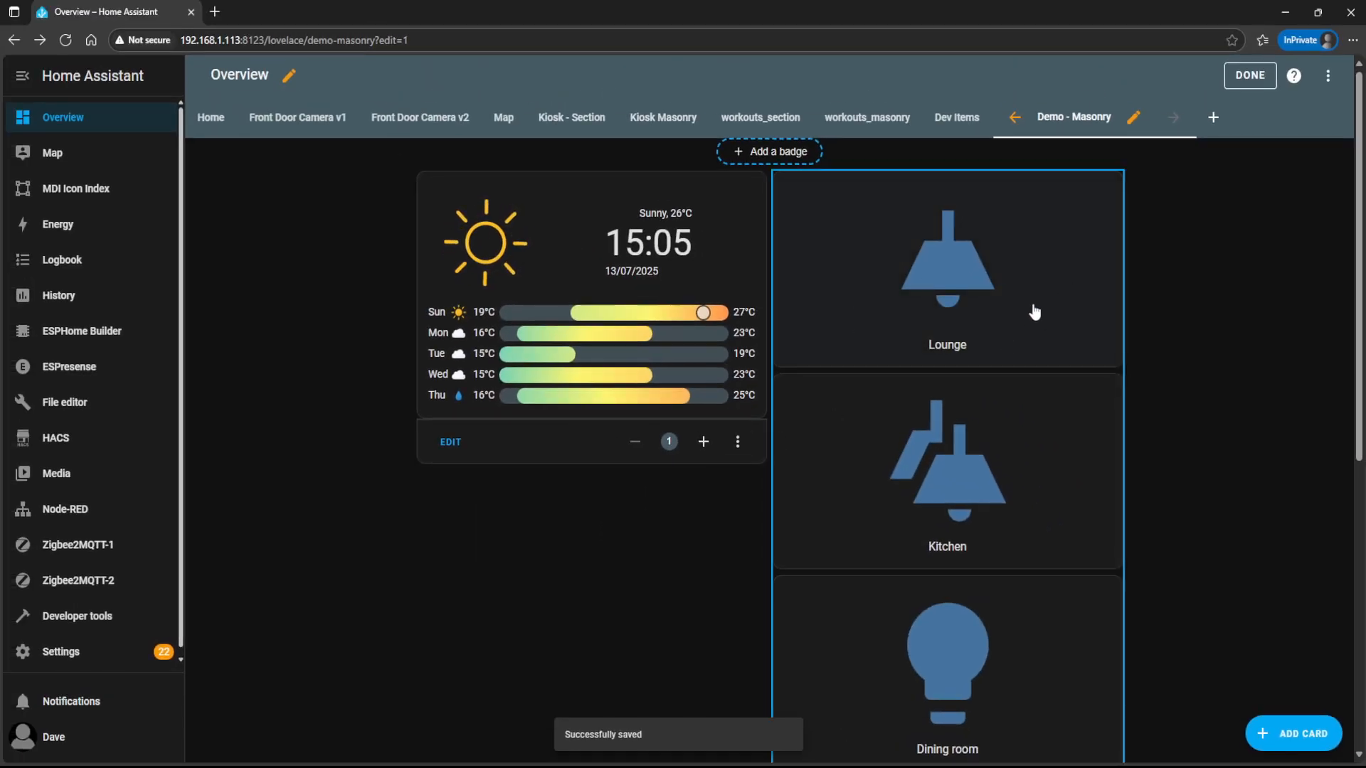
- Change the stack card's type to horizontal-stack in its YAML code and save the card
scroll(1011, 366, "down", 7)
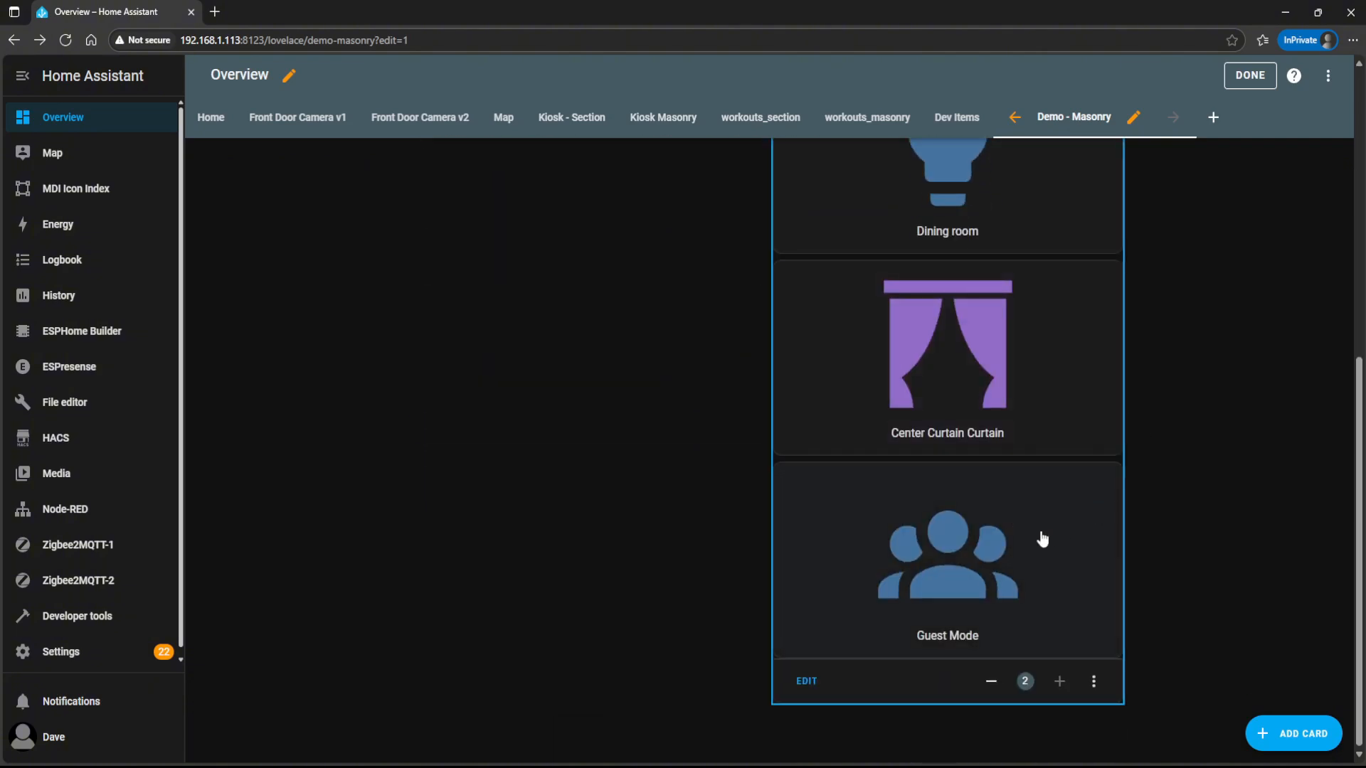
scroll(1042, 538, "up", 7)
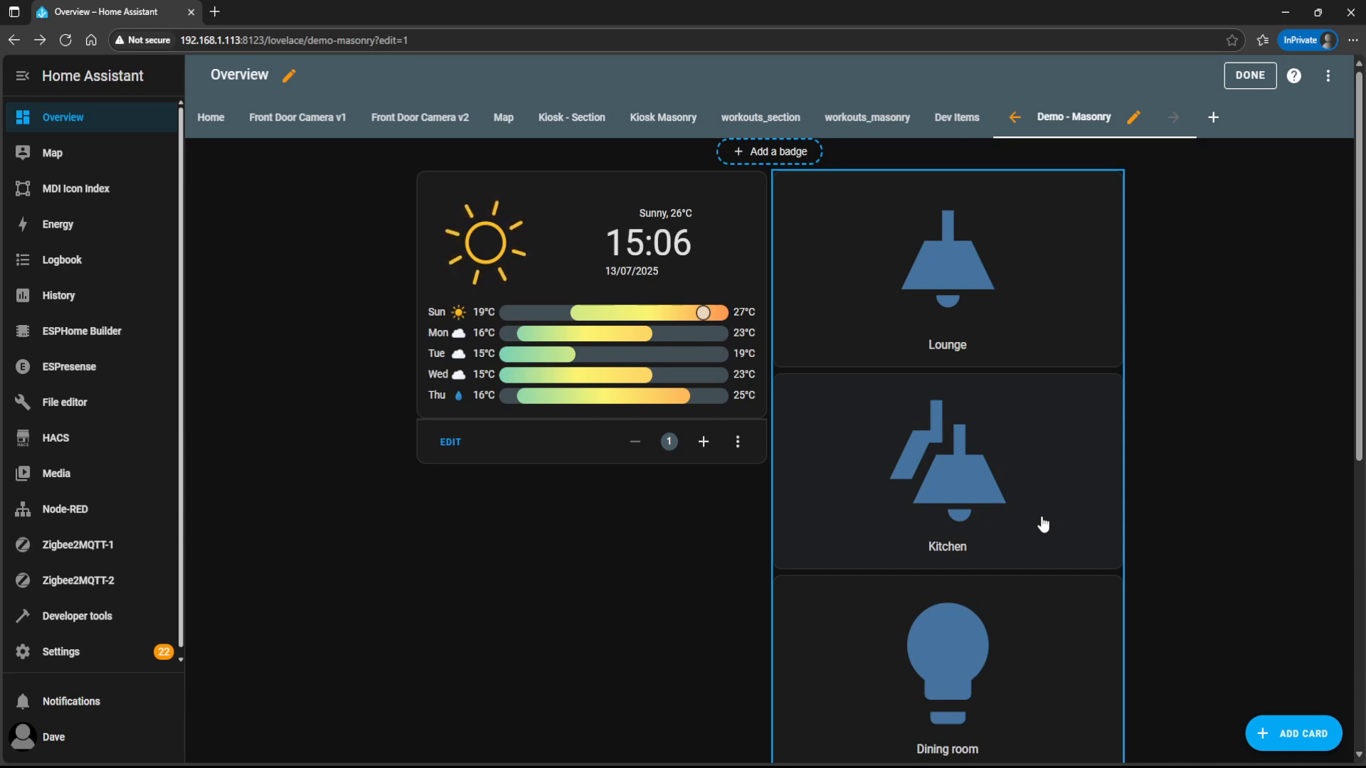
scroll(978, 432, "down", 7)
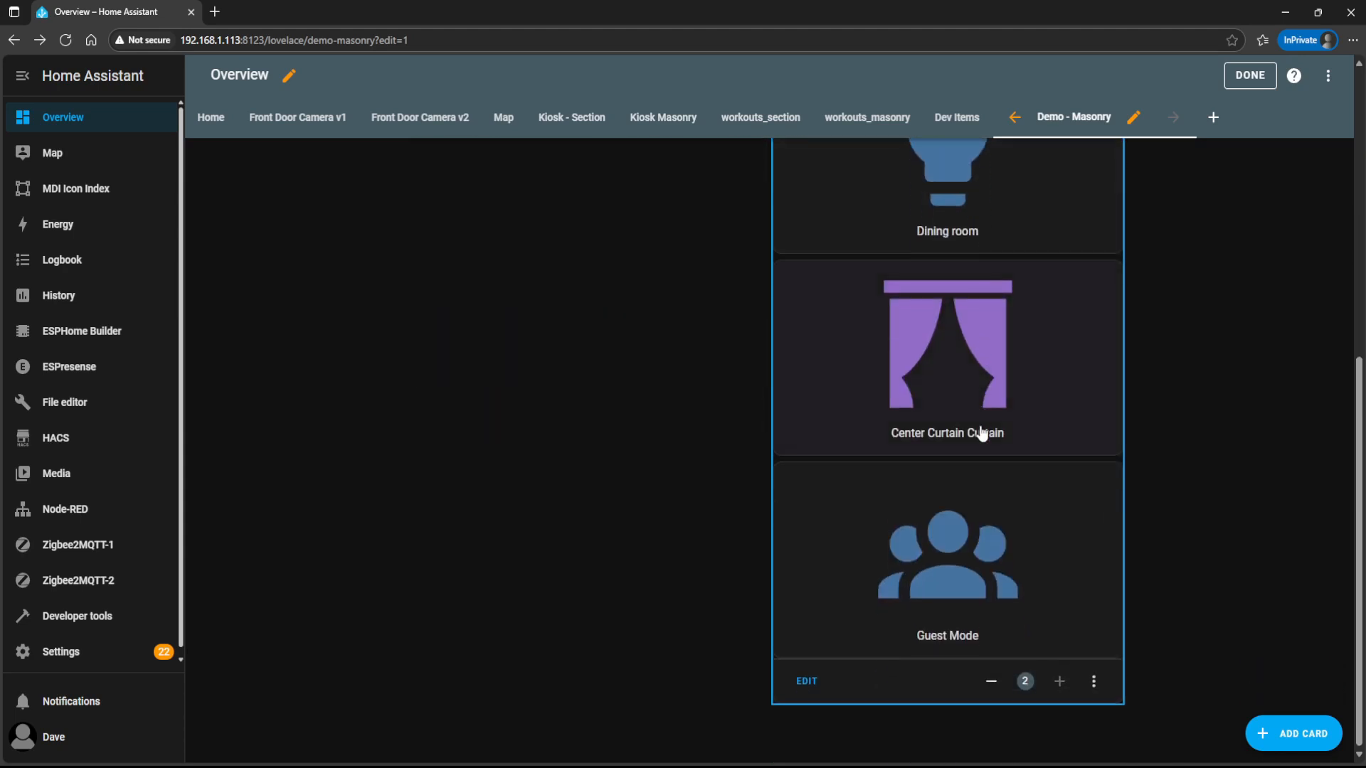
left_click(807, 684)
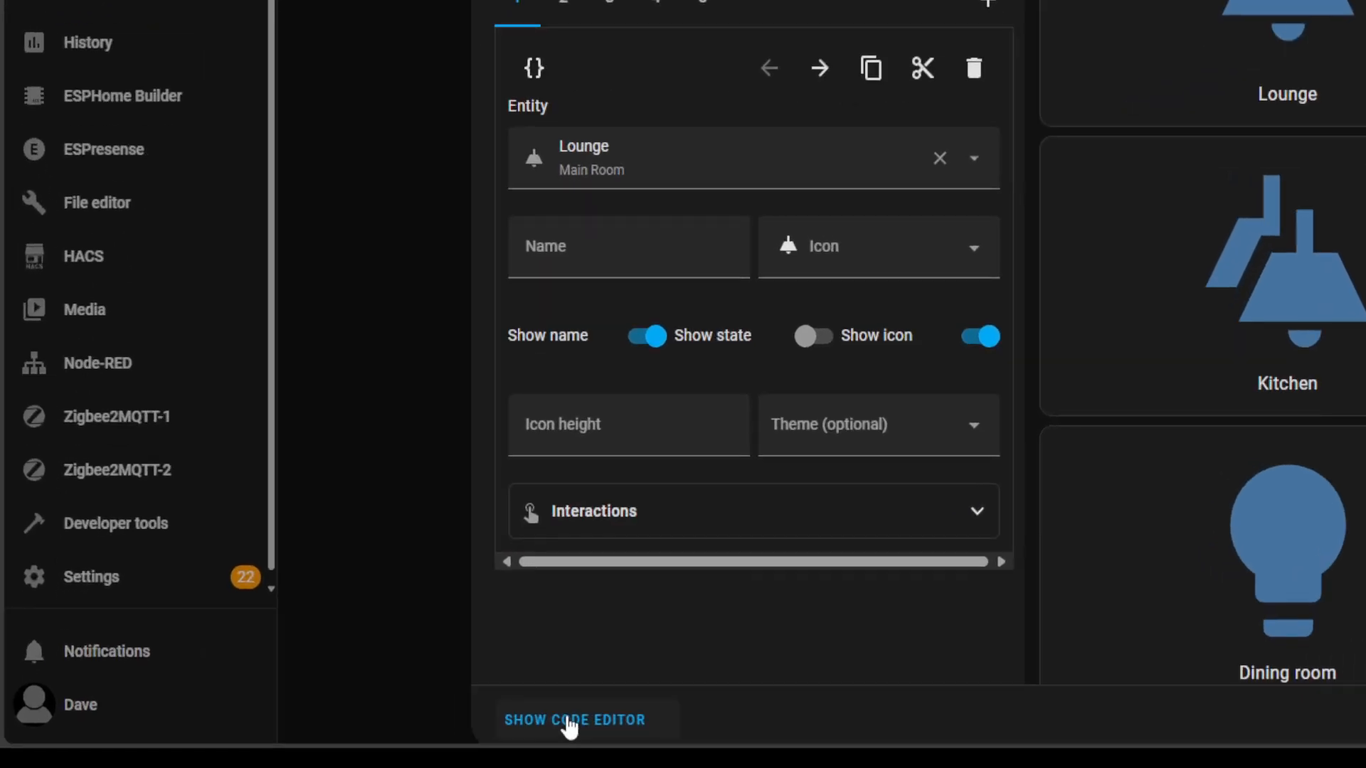
left_click(569, 720)
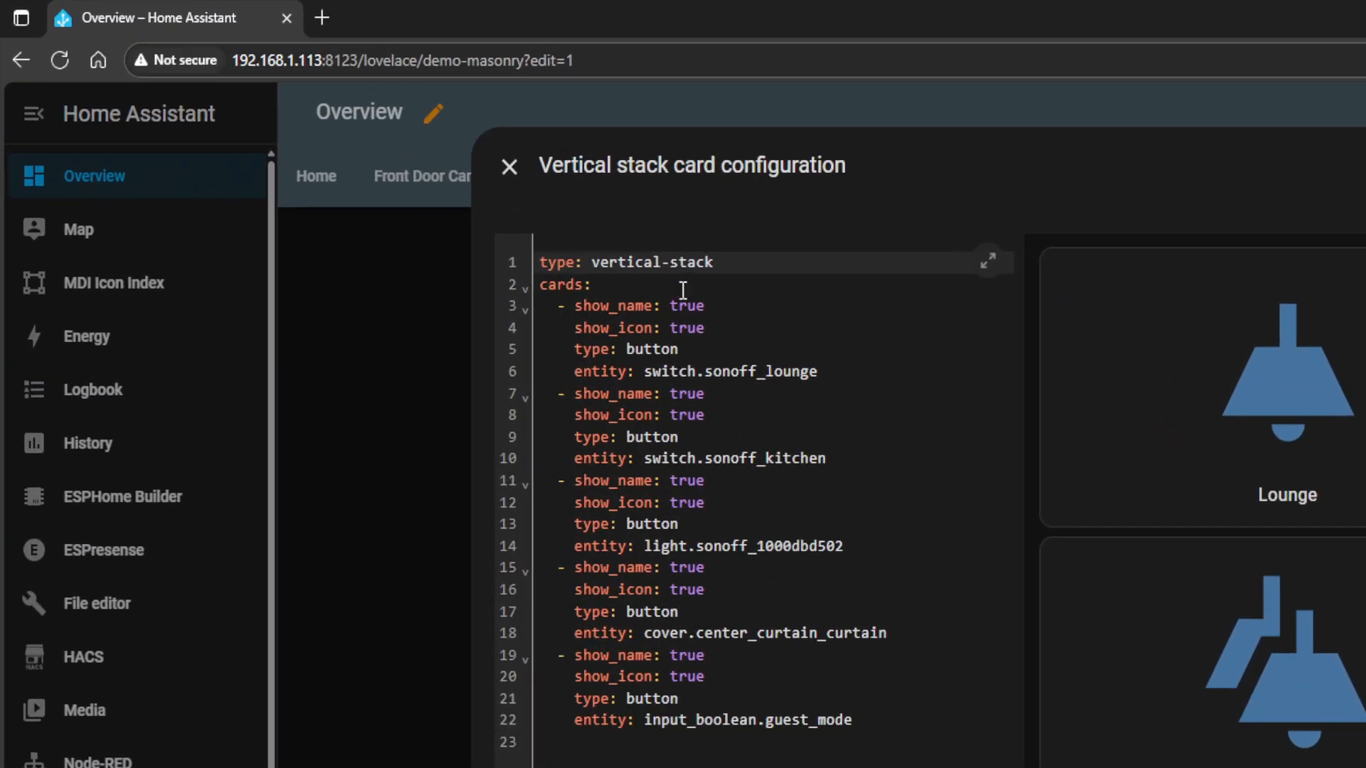
left_click_drag(664, 267, 594, 254)
type("horizon")
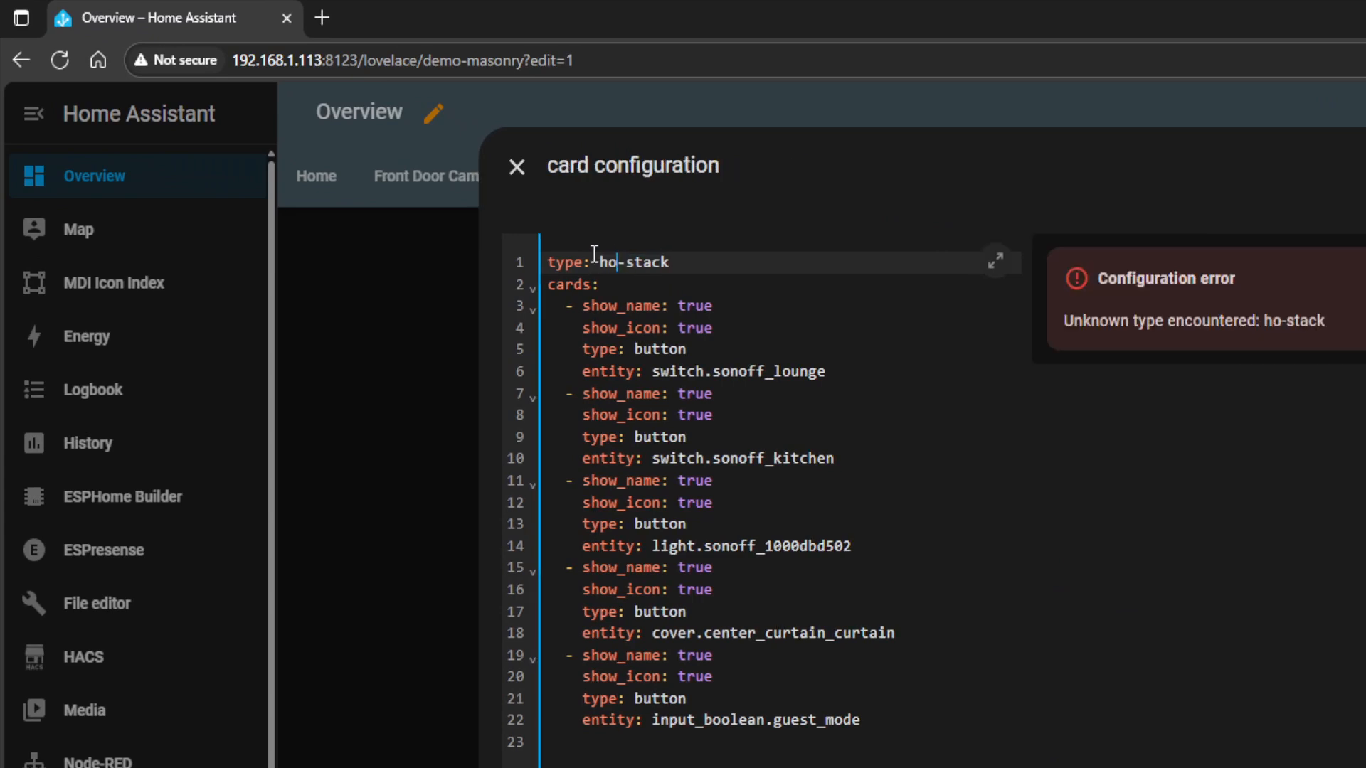
type("tal")
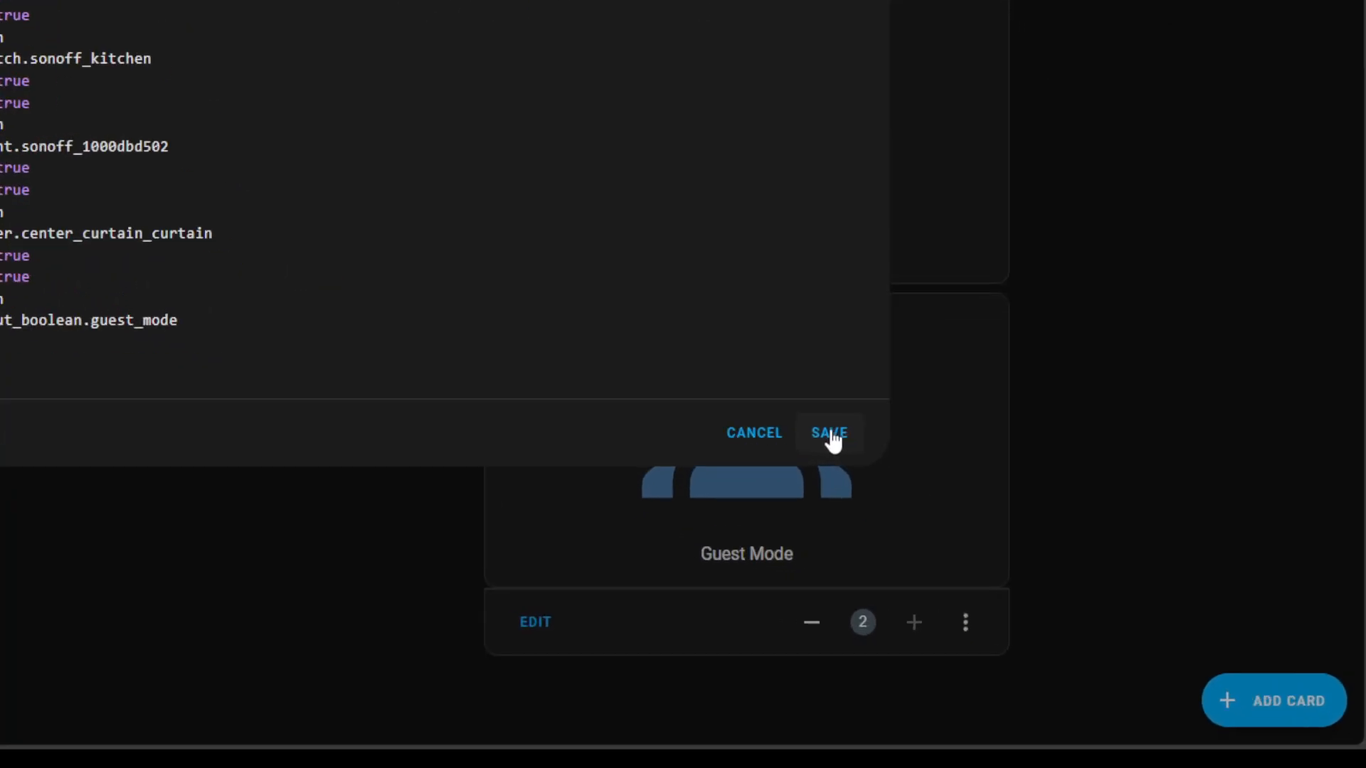
left_click(831, 436)
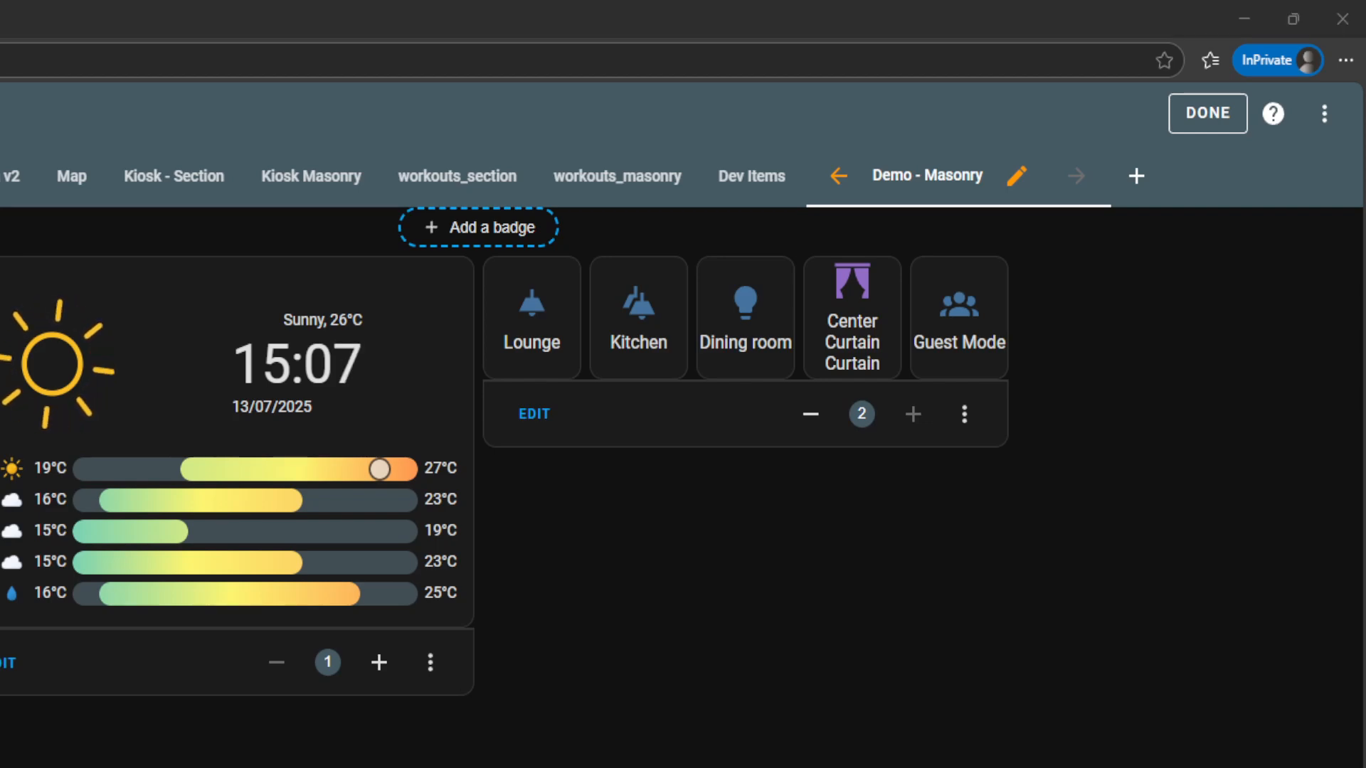
- Delete the horizontal stack card and start adding a Grid card in its place, found by searching "grid"
left_click(964, 420)
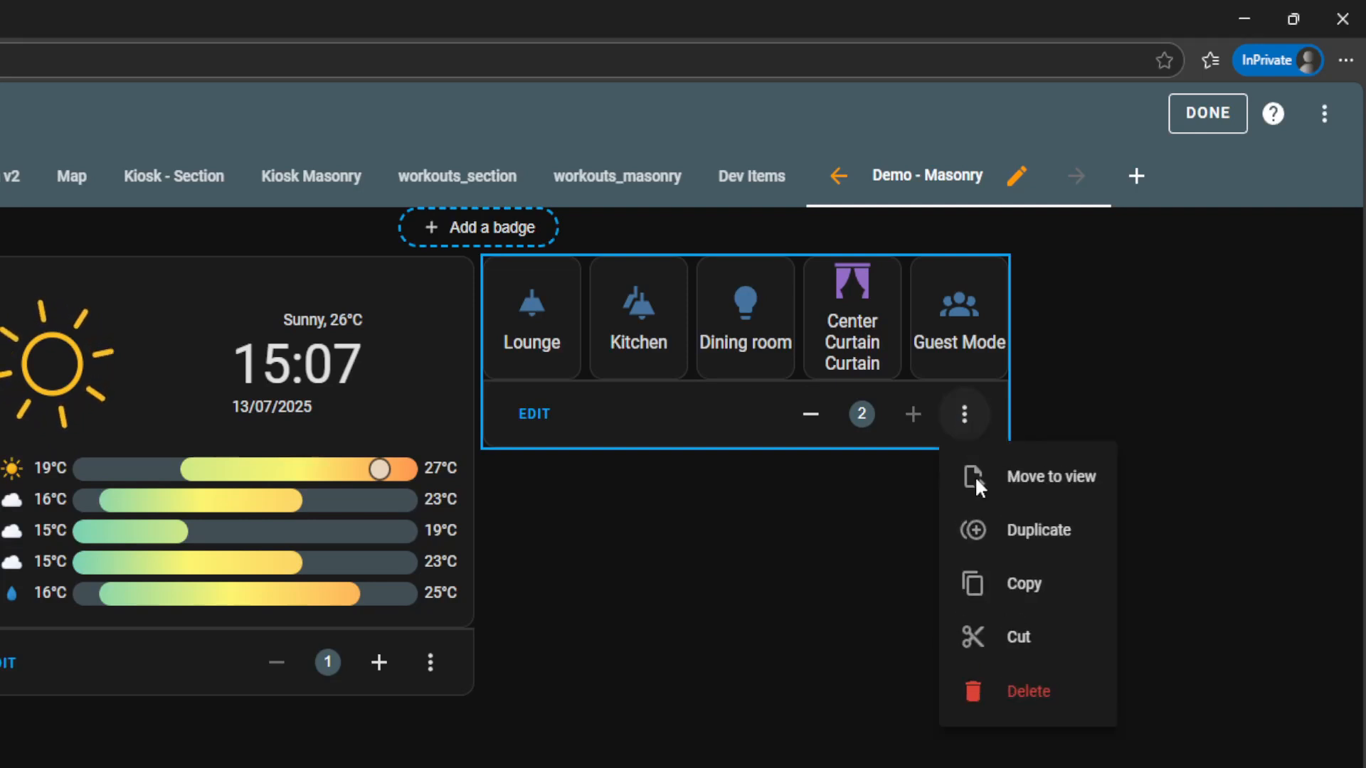
left_click(1026, 691)
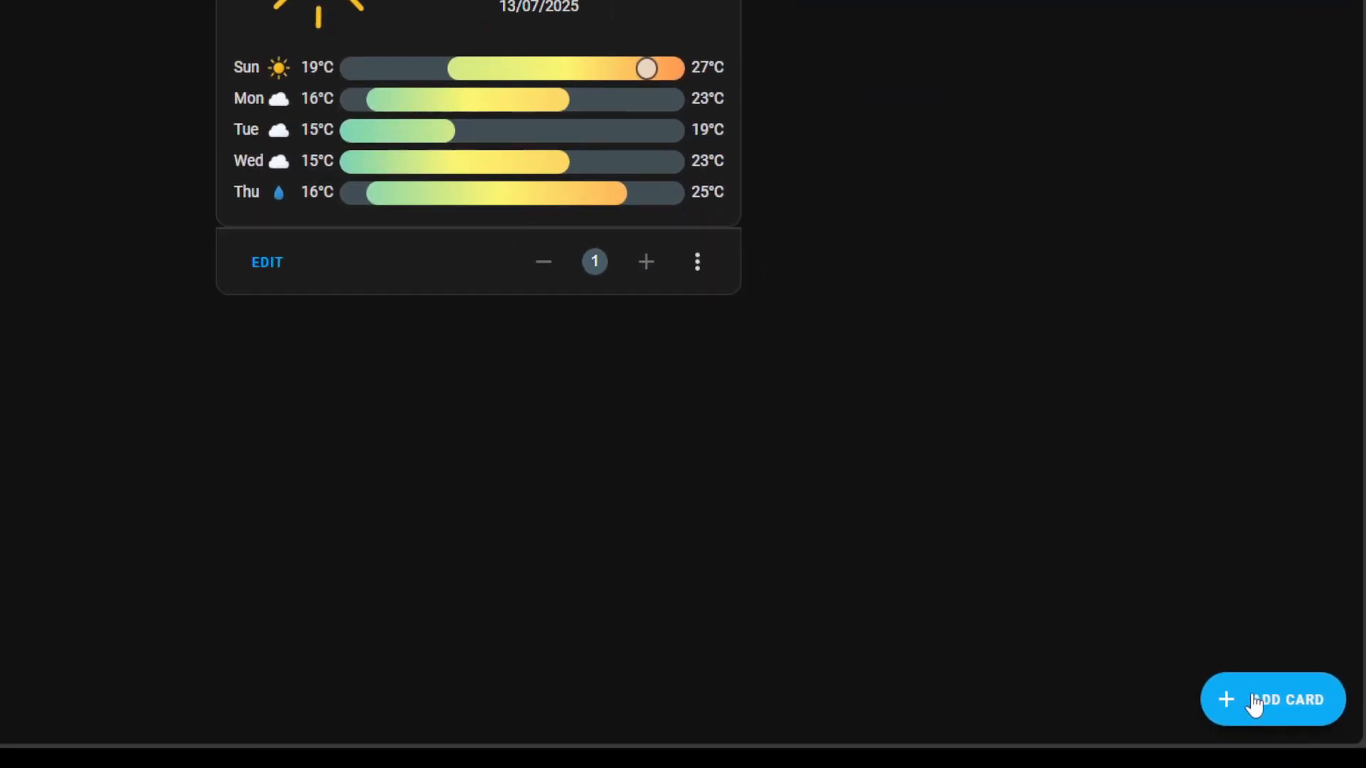
left_click(1254, 702)
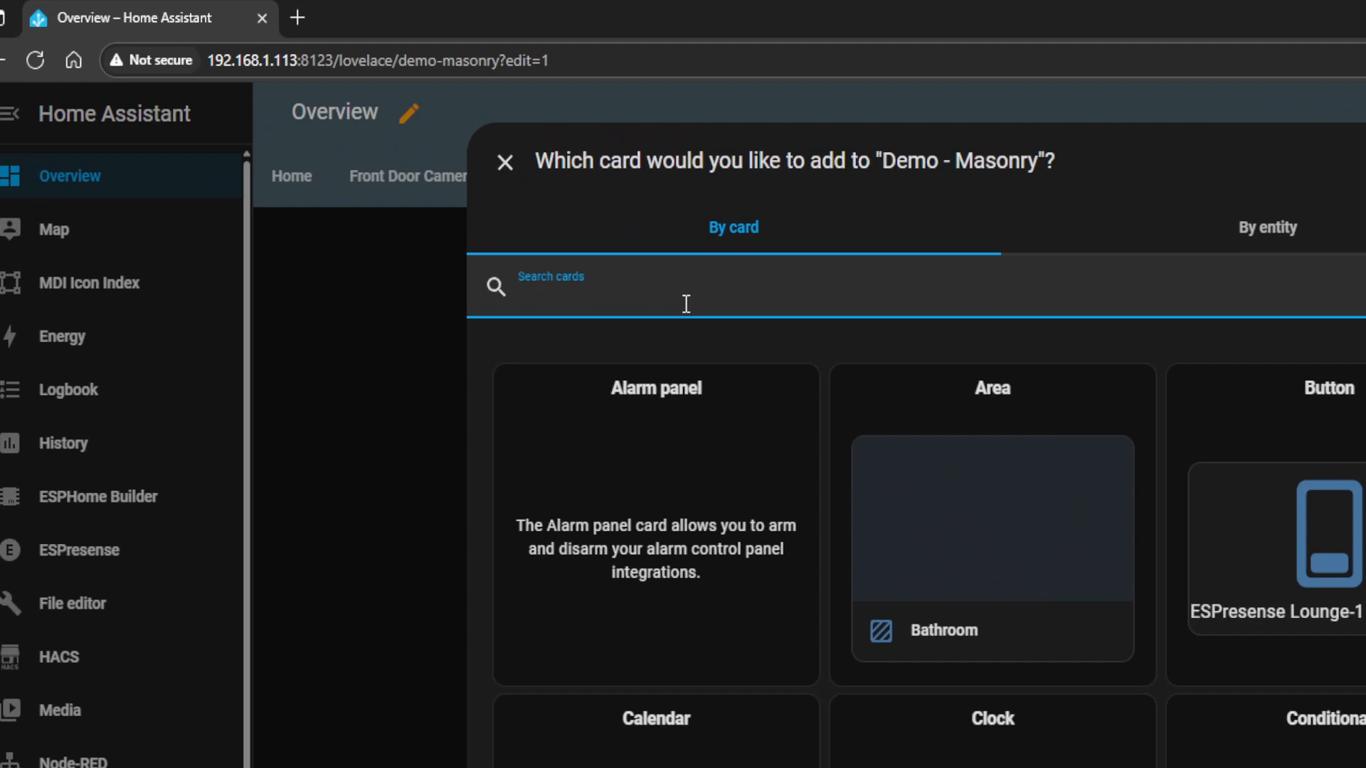
type("grid")
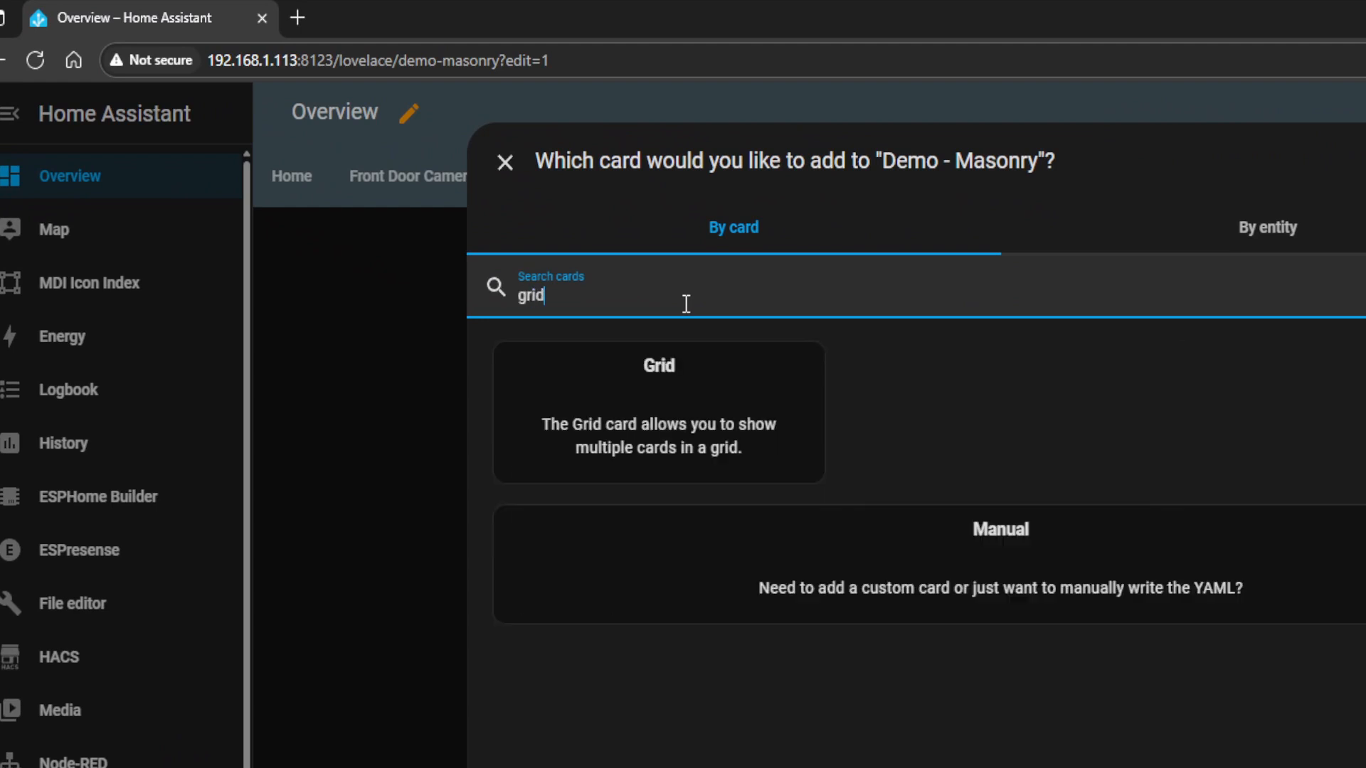
left_click(699, 381)
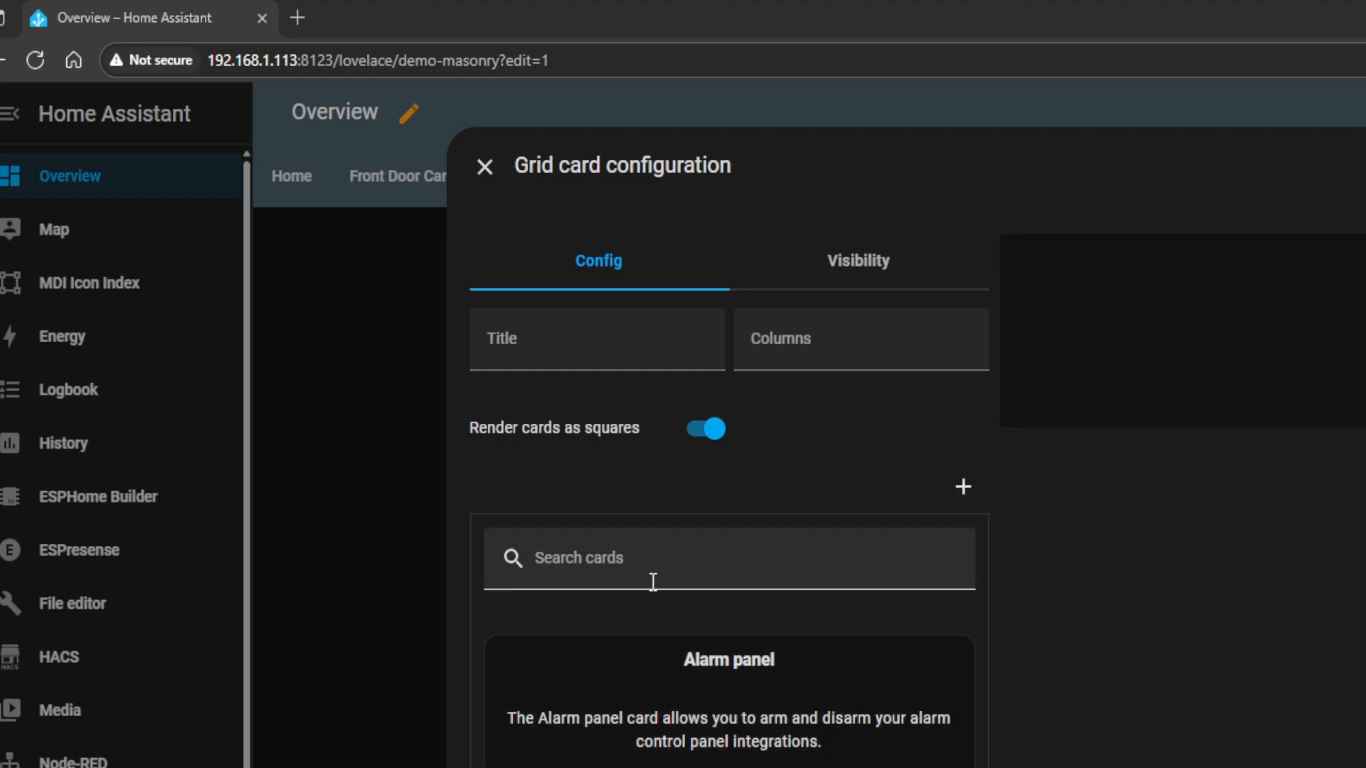
- Put a Button card for the Lounge switch, entity switch.sonoff_lounge, into the grid
scroll(647, 626, "down", 8)
scroll(647, 638, "down", 3)
left_click(725, 377)
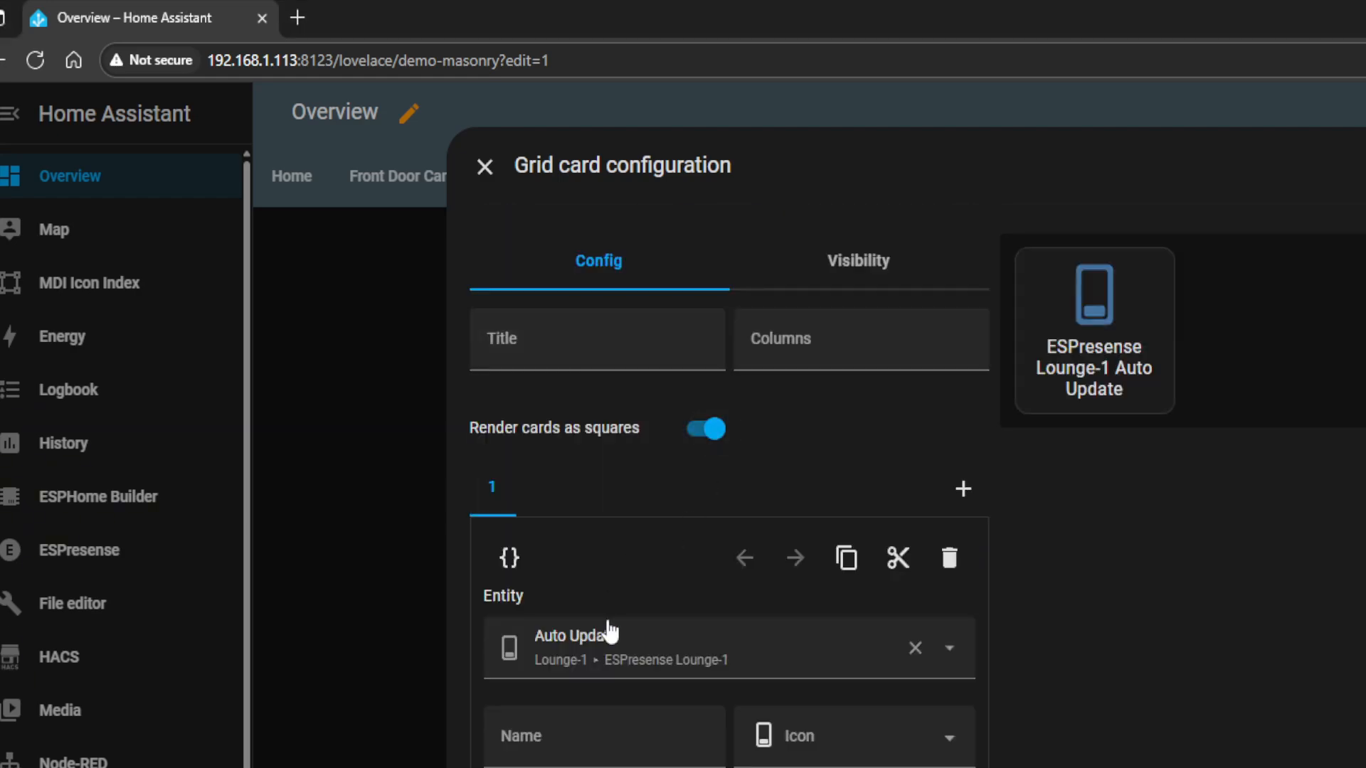
left_click(617, 649)
type("switch.sonoff_lounge")
left_click(616, 724)
- Add a second Button card to the grid for the Kitchen switch, entity switch.sonoff_kitchen
left_click(963, 489)
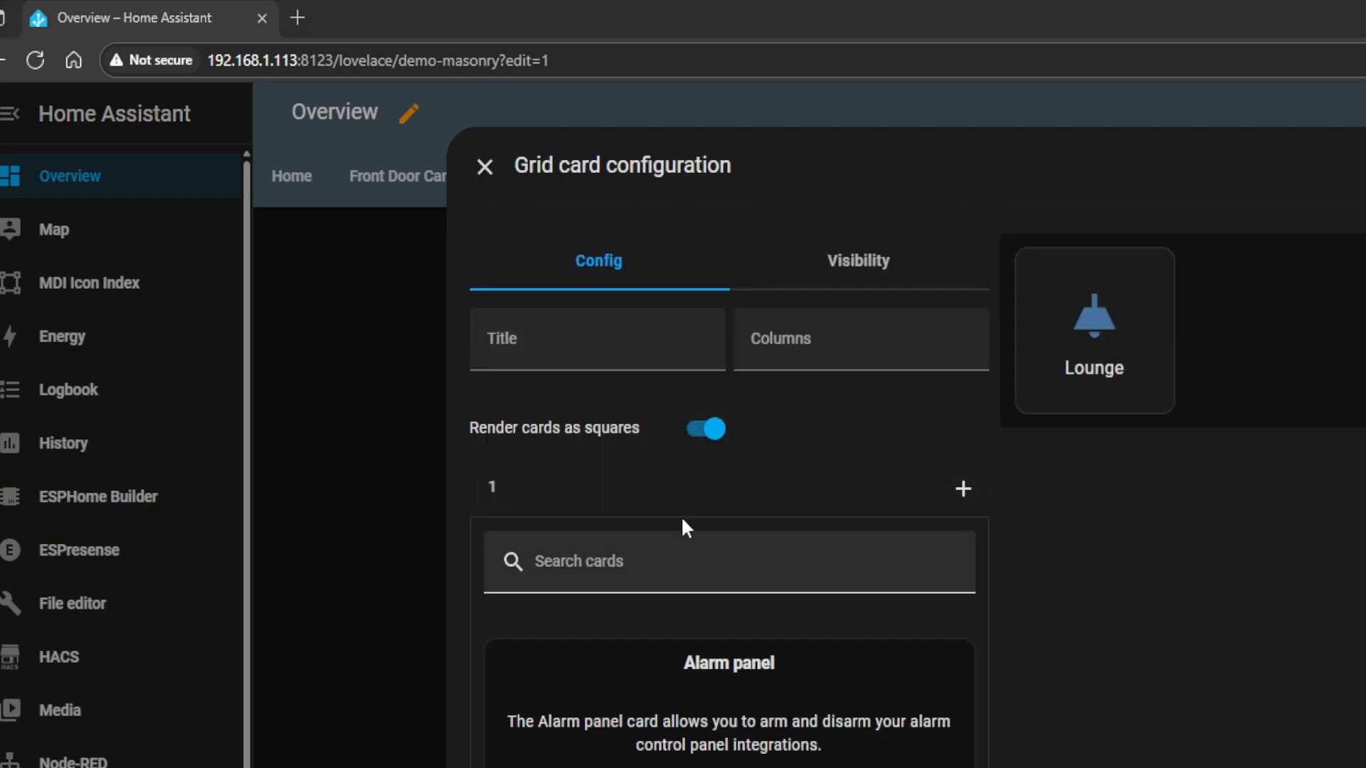
scroll(682, 612, "down", 6)
left_click(725, 684)
left_click(619, 650)
left_click(619, 724)
- Add a third Button card to the grid for the Dining room light, entity light.sonoff_1000dbd502
left_click(963, 489)
left_click(725, 684)
left_click(628, 656)
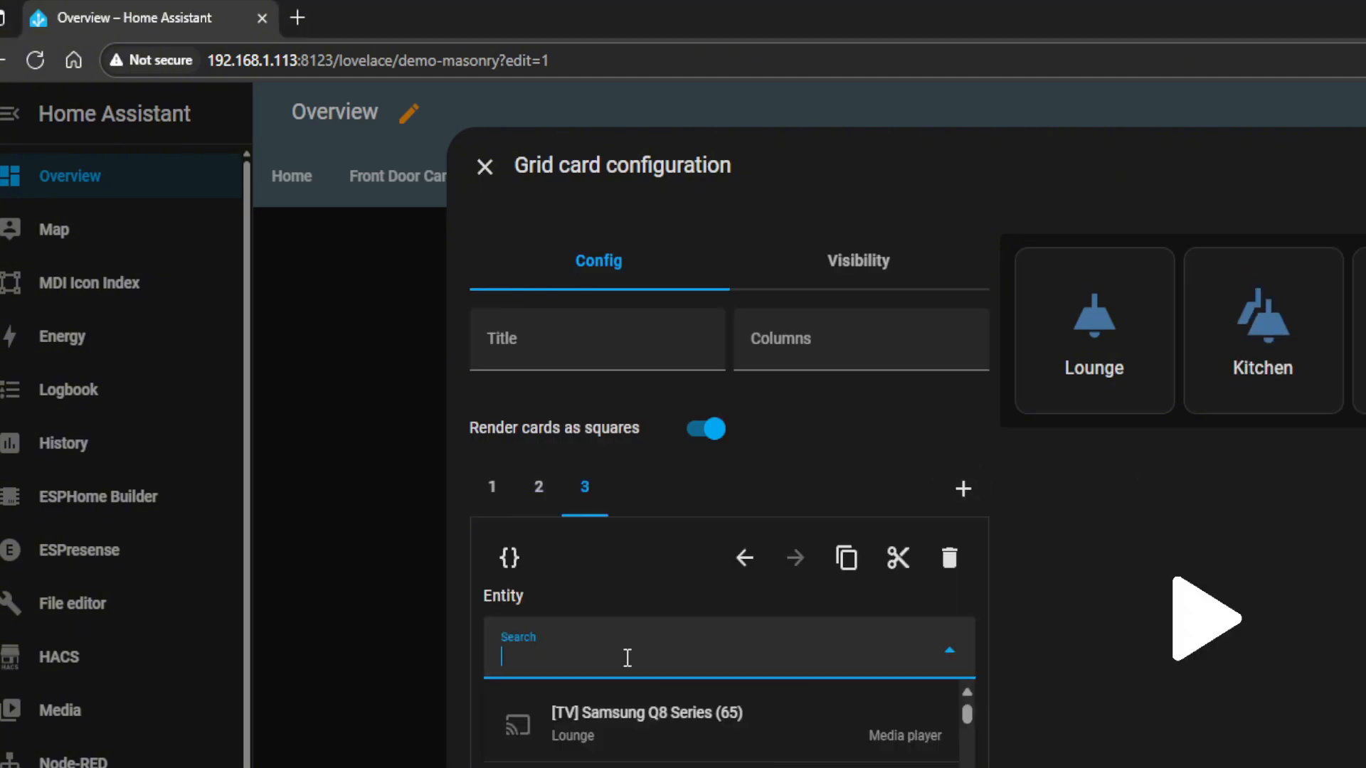
left_click(618, 724)
- Add a fourth Button card to the grid for the curtain, entity cover.center_curtain_curtain
left_click(963, 489)
scroll(725, 640, "down", 6)
left_click(726, 685)
left_click(619, 655)
left_click(619, 724)
- Add a fifth Button card to the grid for Guest Mode, entity input_boolean.guest_mode, and save the grid card
left_click(966, 494)
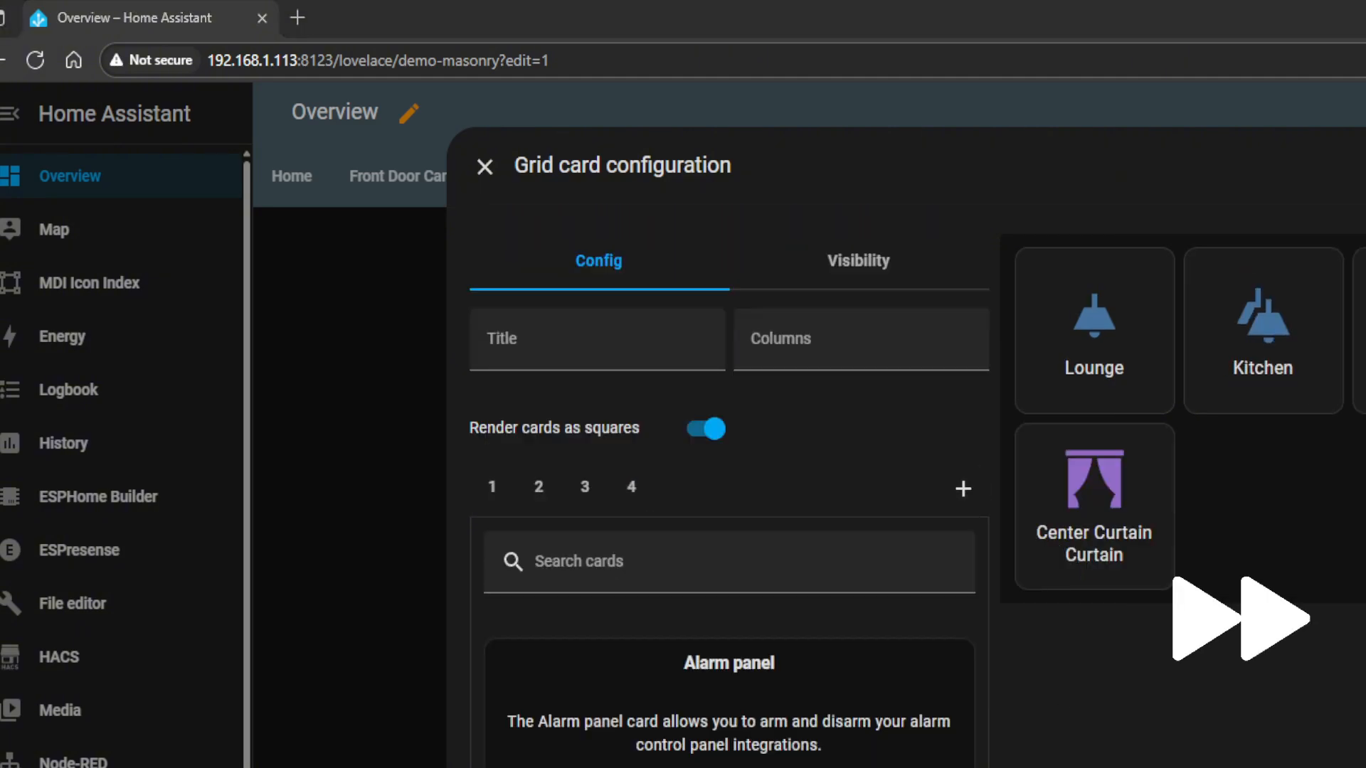
scroll(726, 640, "down", 6)
left_click(725, 684)
left_click(610, 657)
key("ctrl+v")
left_click(619, 724)
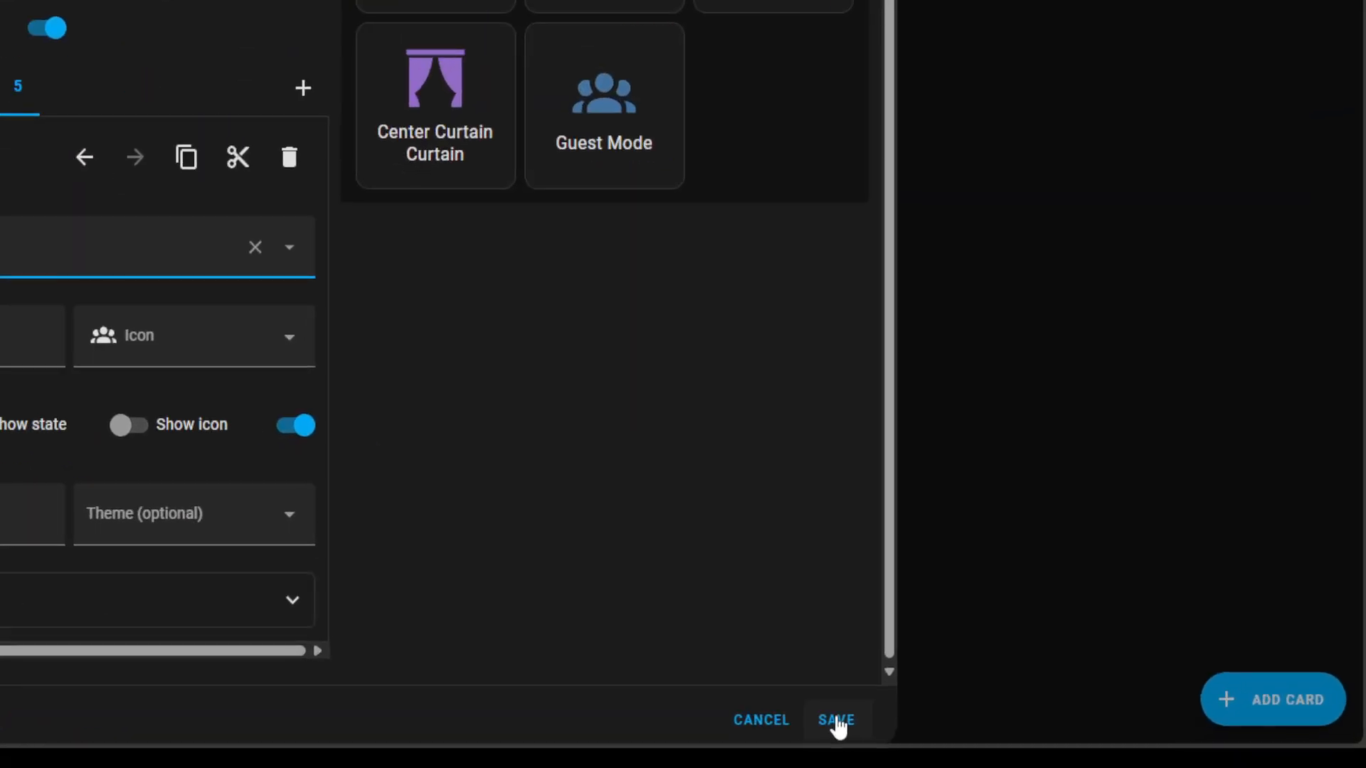
left_click(838, 725)
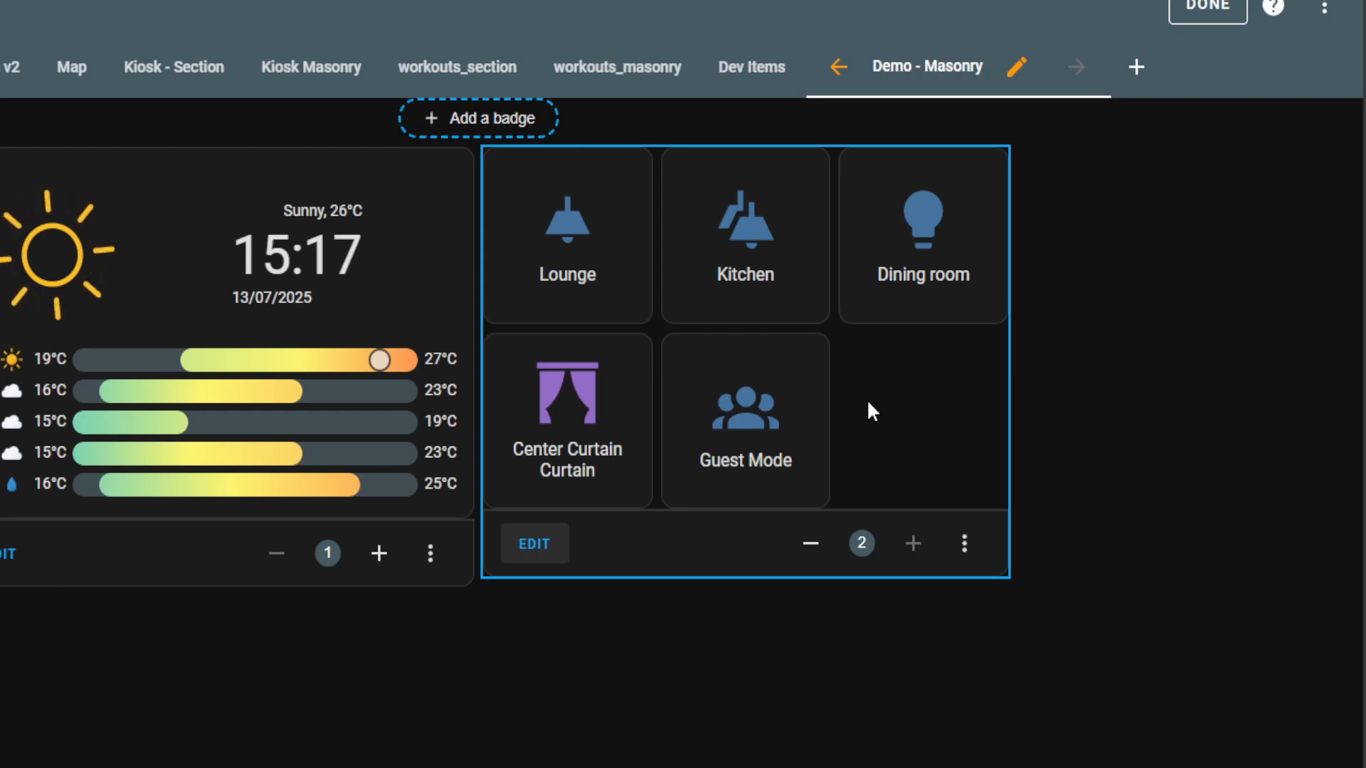
- Open the saved grid card for editing and set its number of columns to 4
left_click(528, 549)
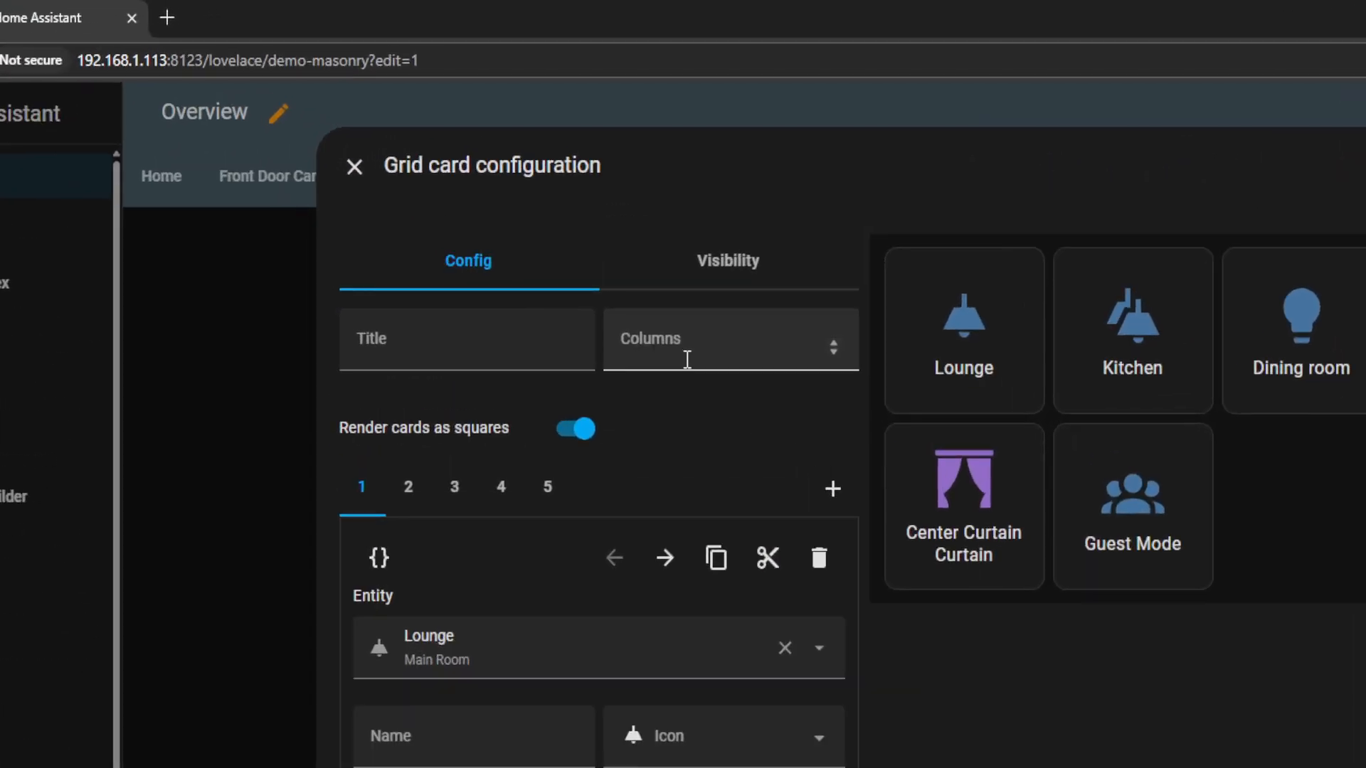
left_click(561, 239)
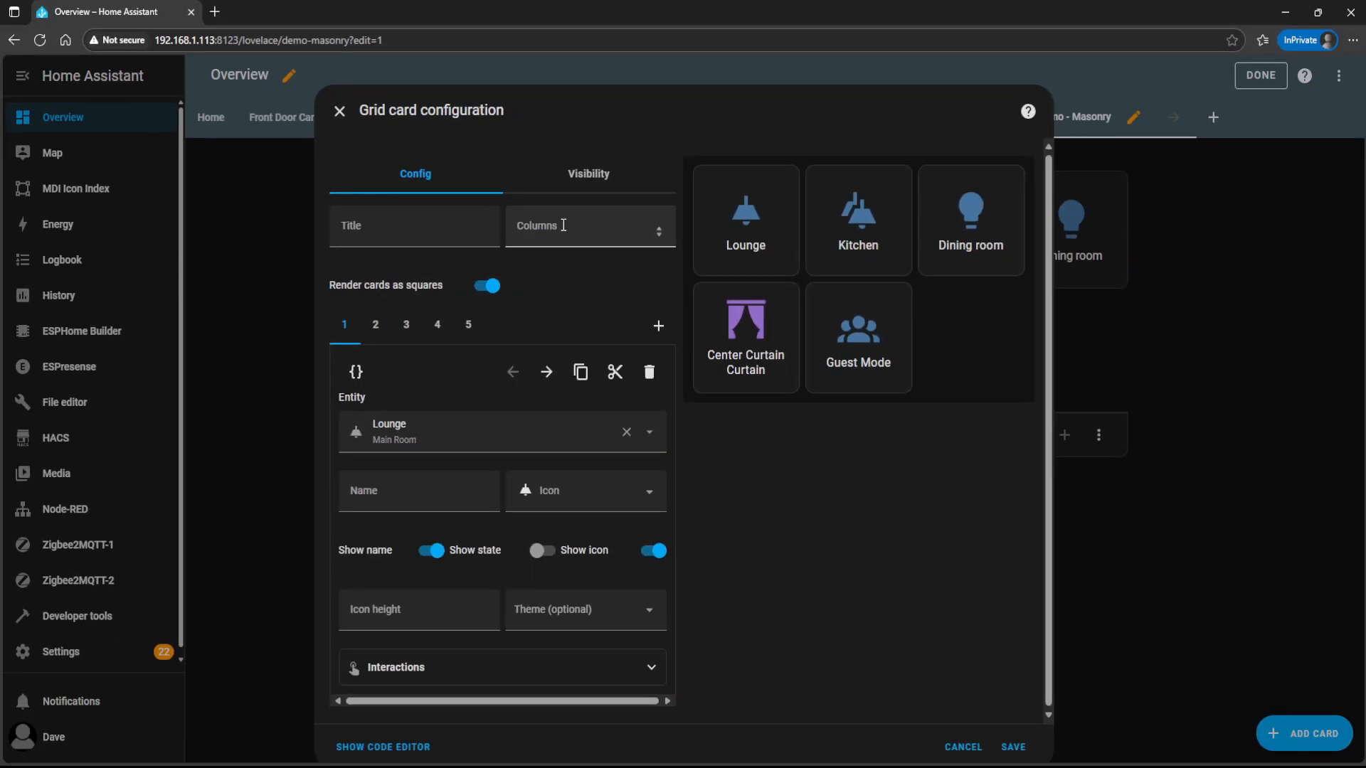
left_click(599, 229)
type("4")
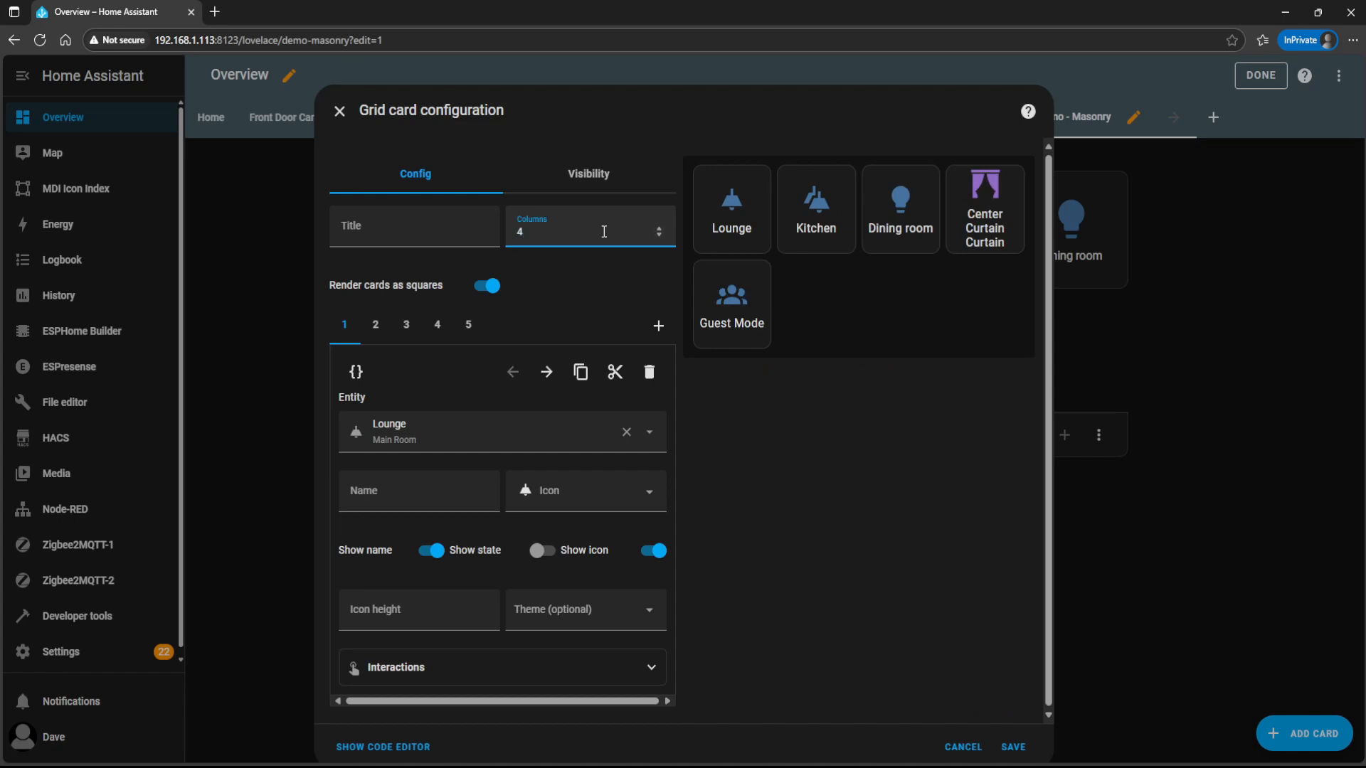
- Try the grid with 5, 2 and 1 columns, and set the column count to 3
left_click(658, 228)
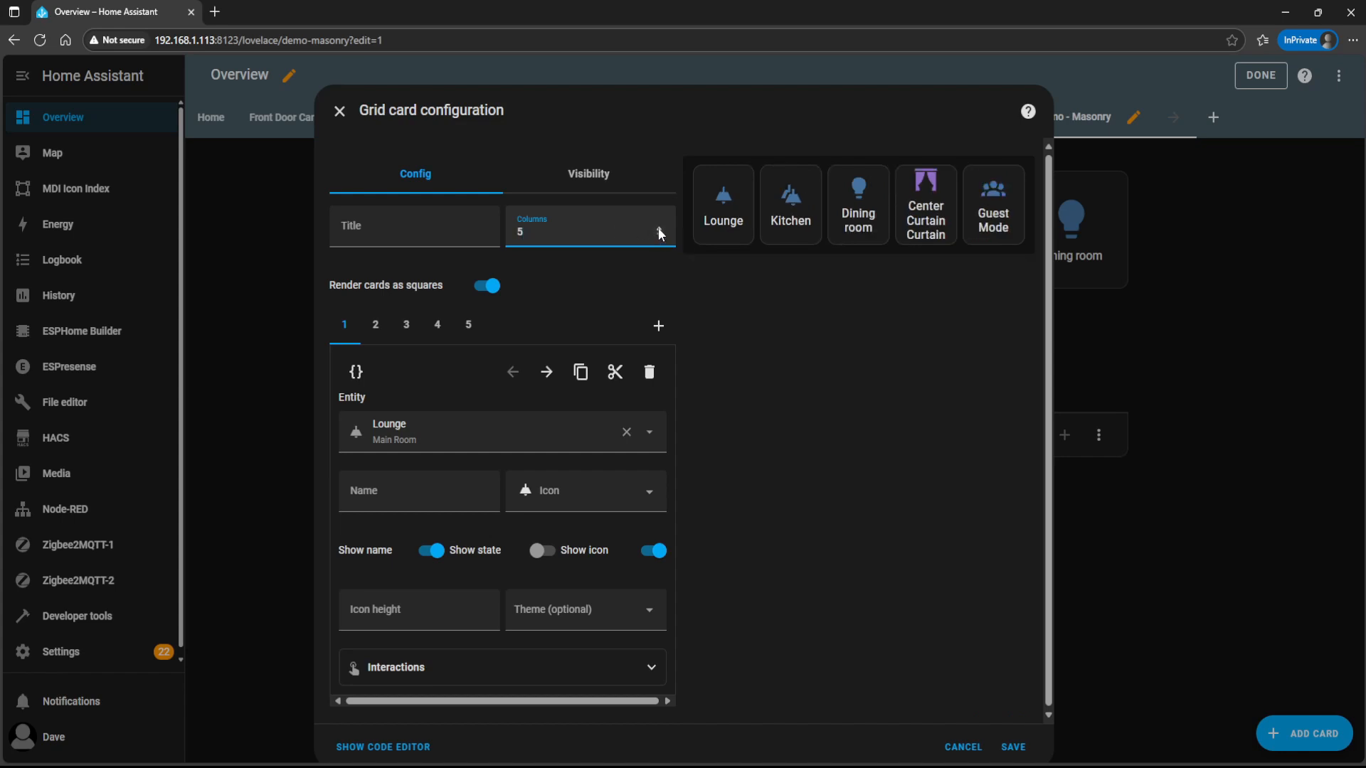
left_click(659, 234)
left_click(659, 234)
left_click(659, 234)
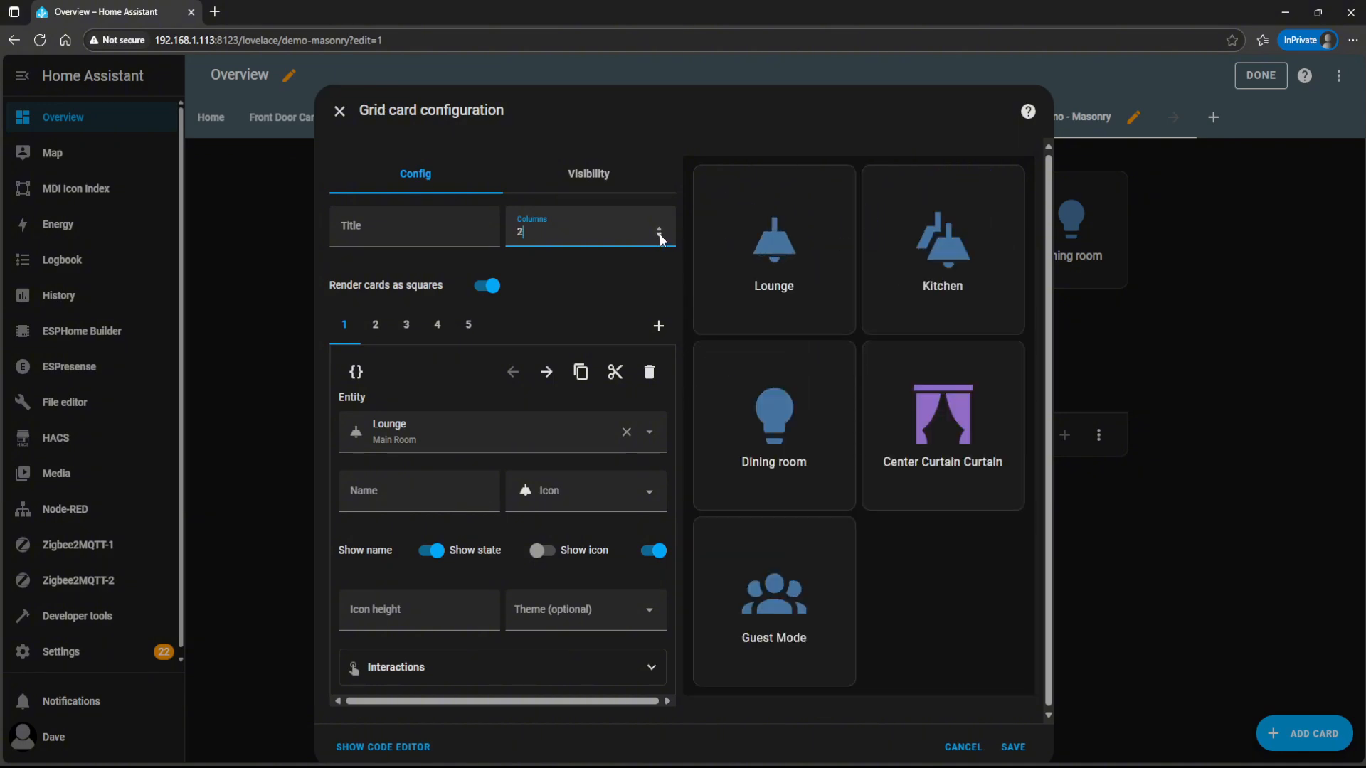
left_click(659, 232)
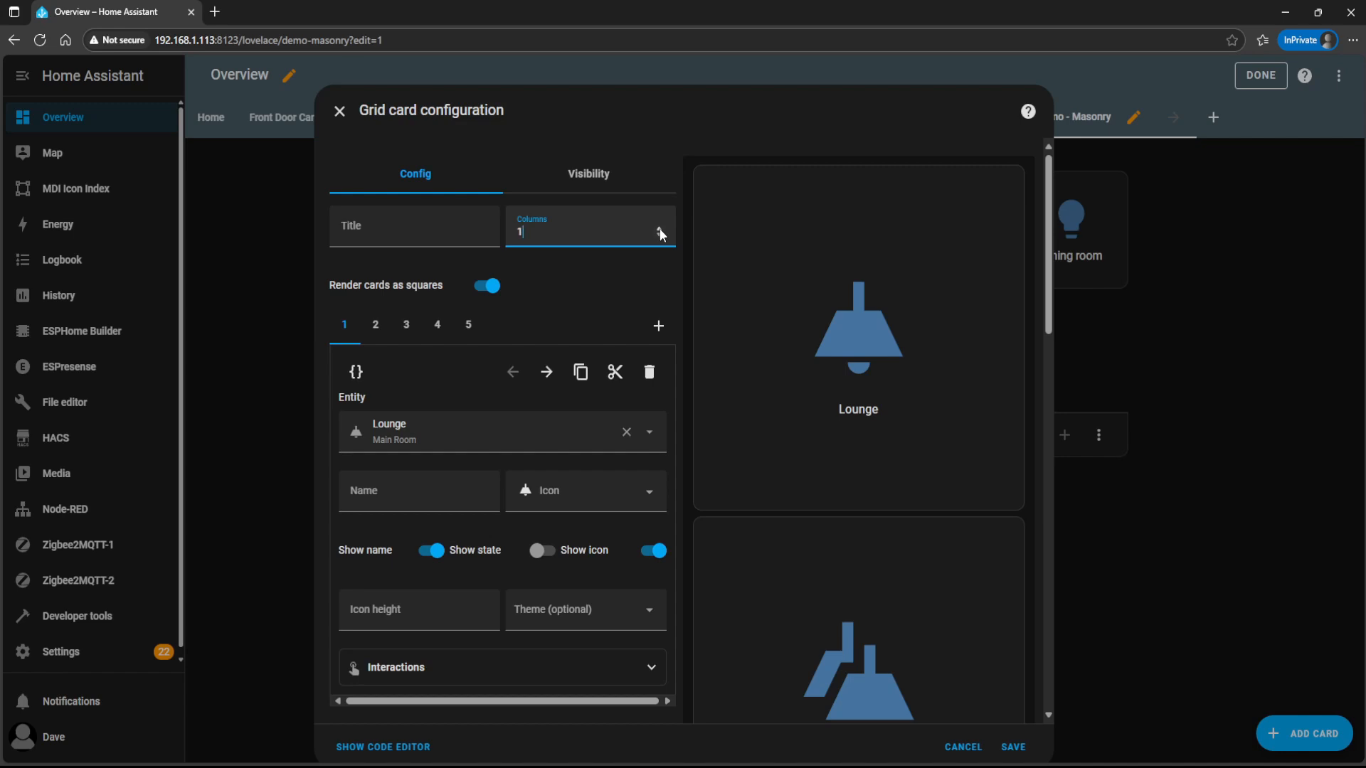
left_click(659, 228)
left_click(659, 229)
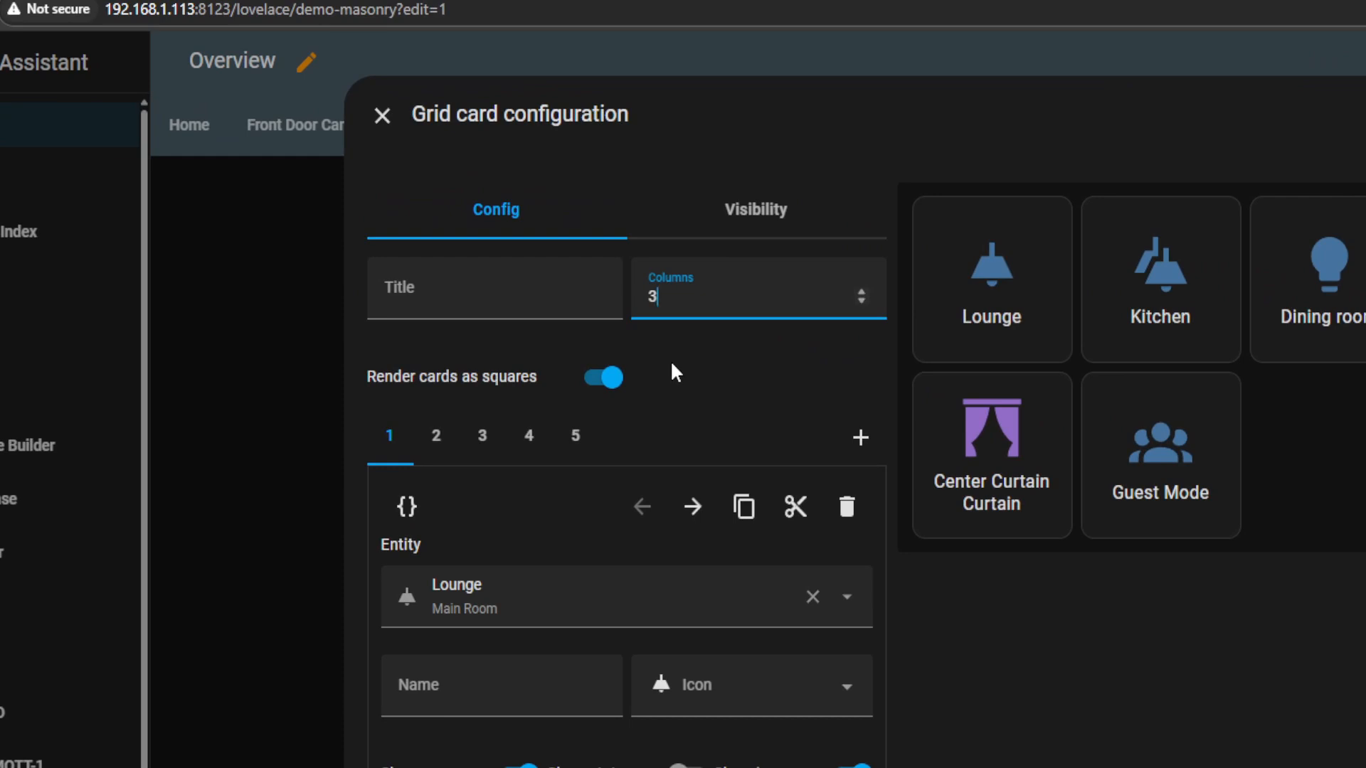
- Switch Render cards as squares off and on several times to compare the button shapes, leaving it on
left_click(603, 384)
left_click(603, 384)
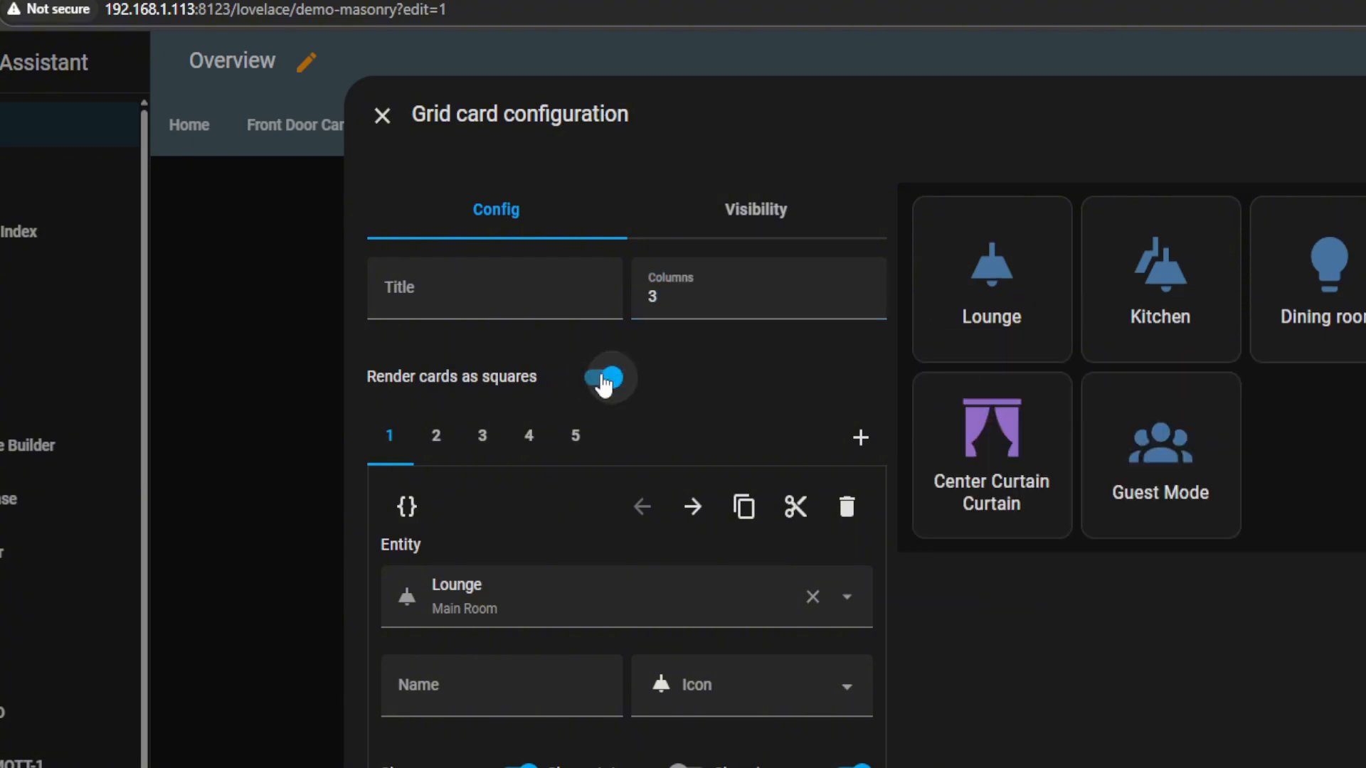
left_click(603, 384)
left_click(603, 384)
left_click(603, 384)
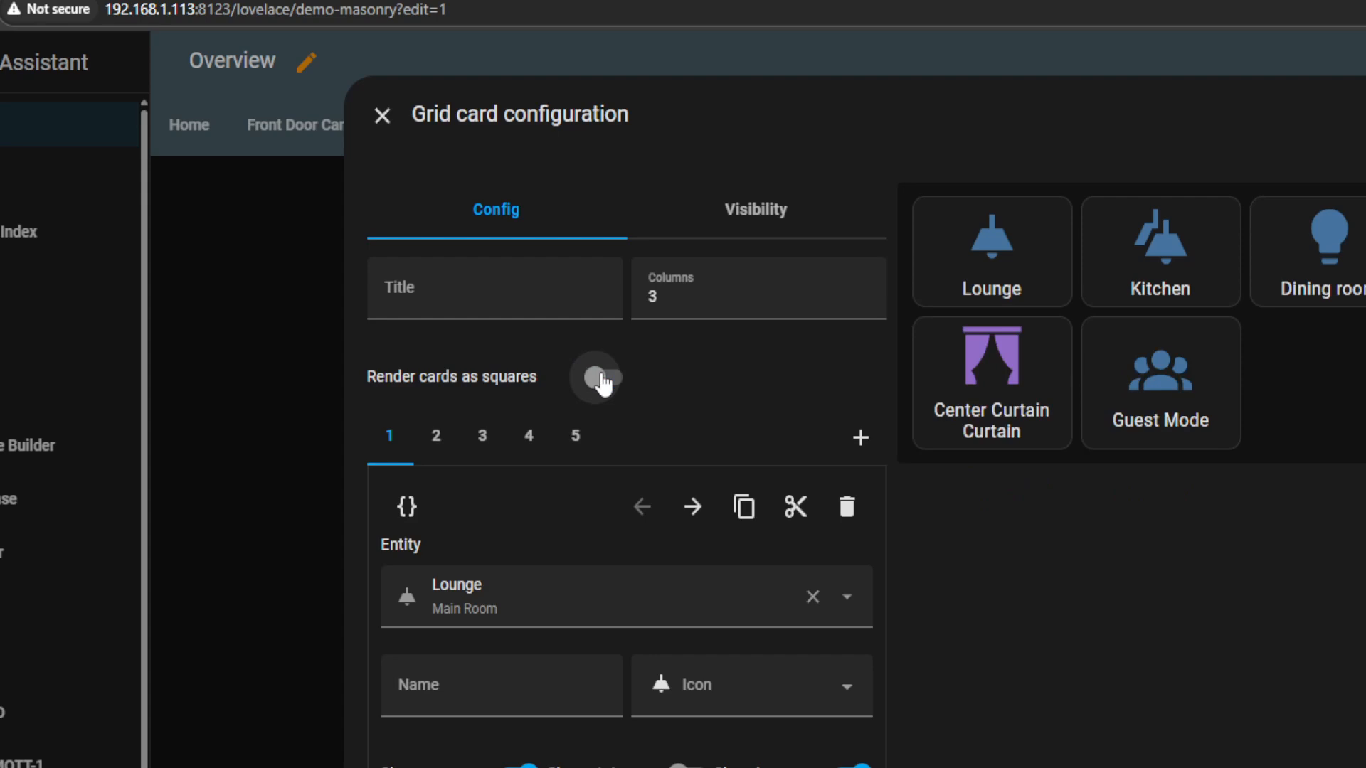
left_click(603, 384)
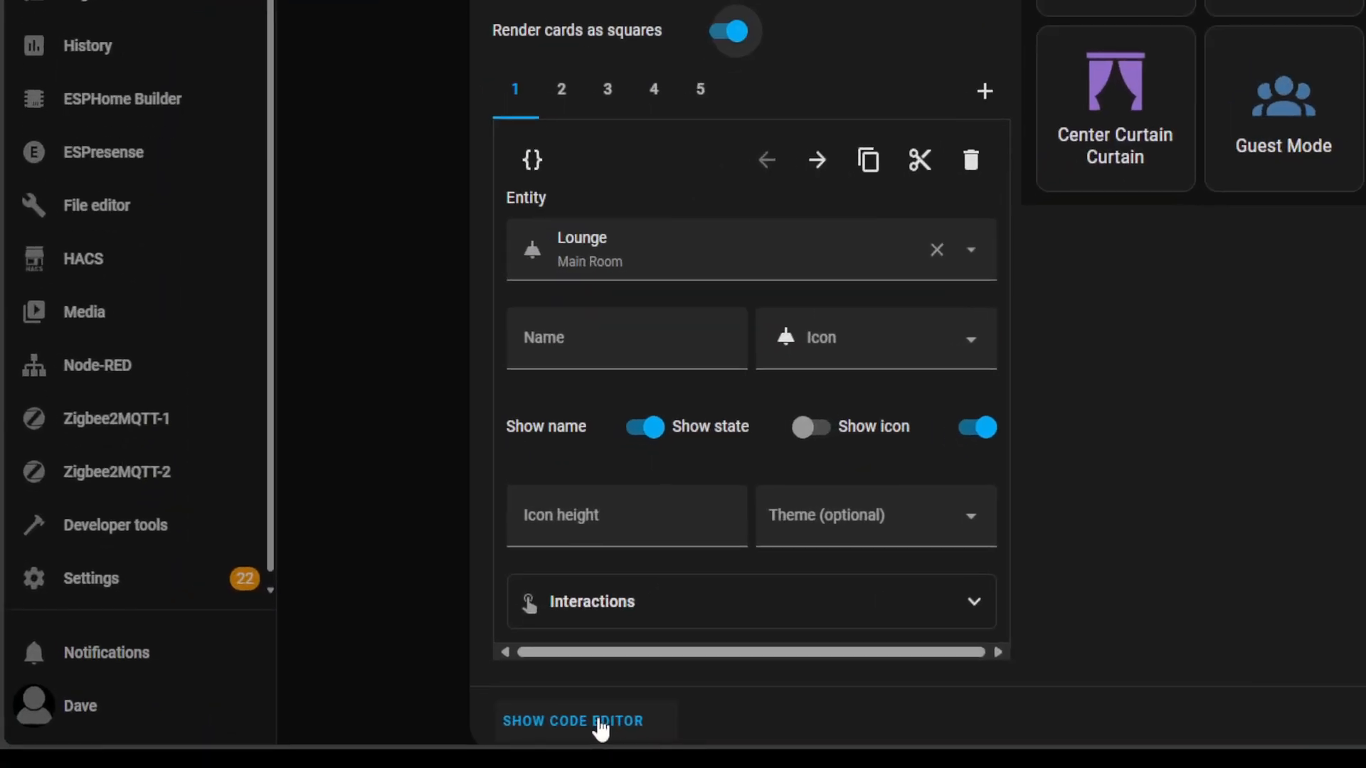
- In the grid card's YAML code, try columns values of 1, 2 and 3, and cancel the edit
left_click(402, 747)
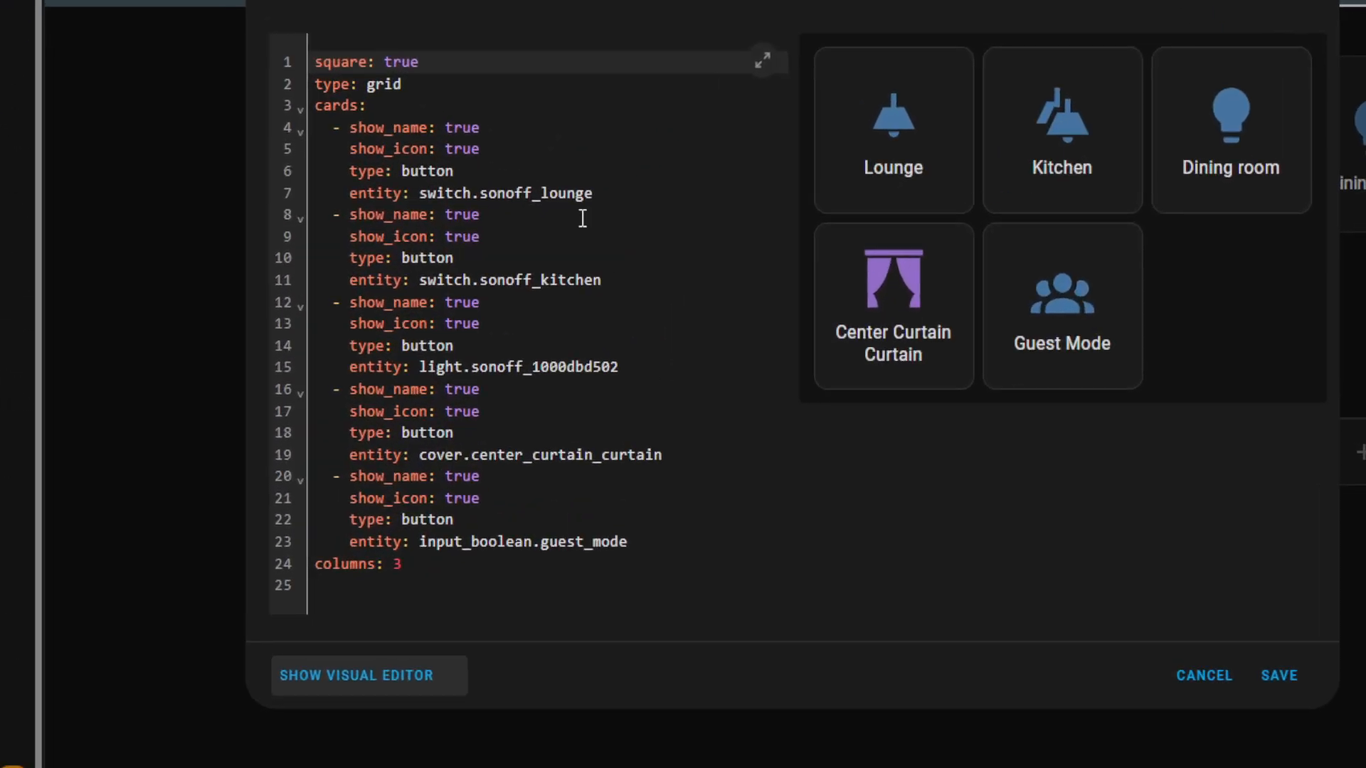
left_click(376, 84)
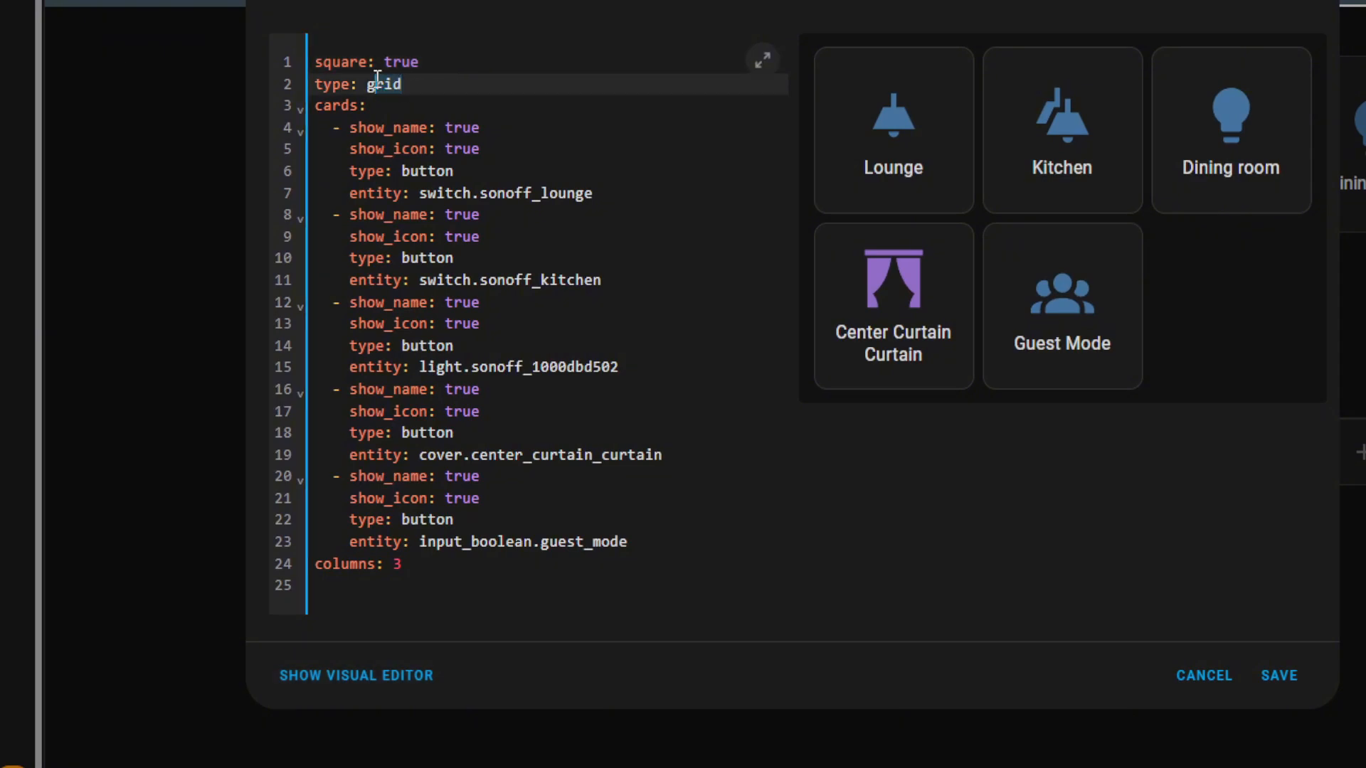
left_click(423, 62)
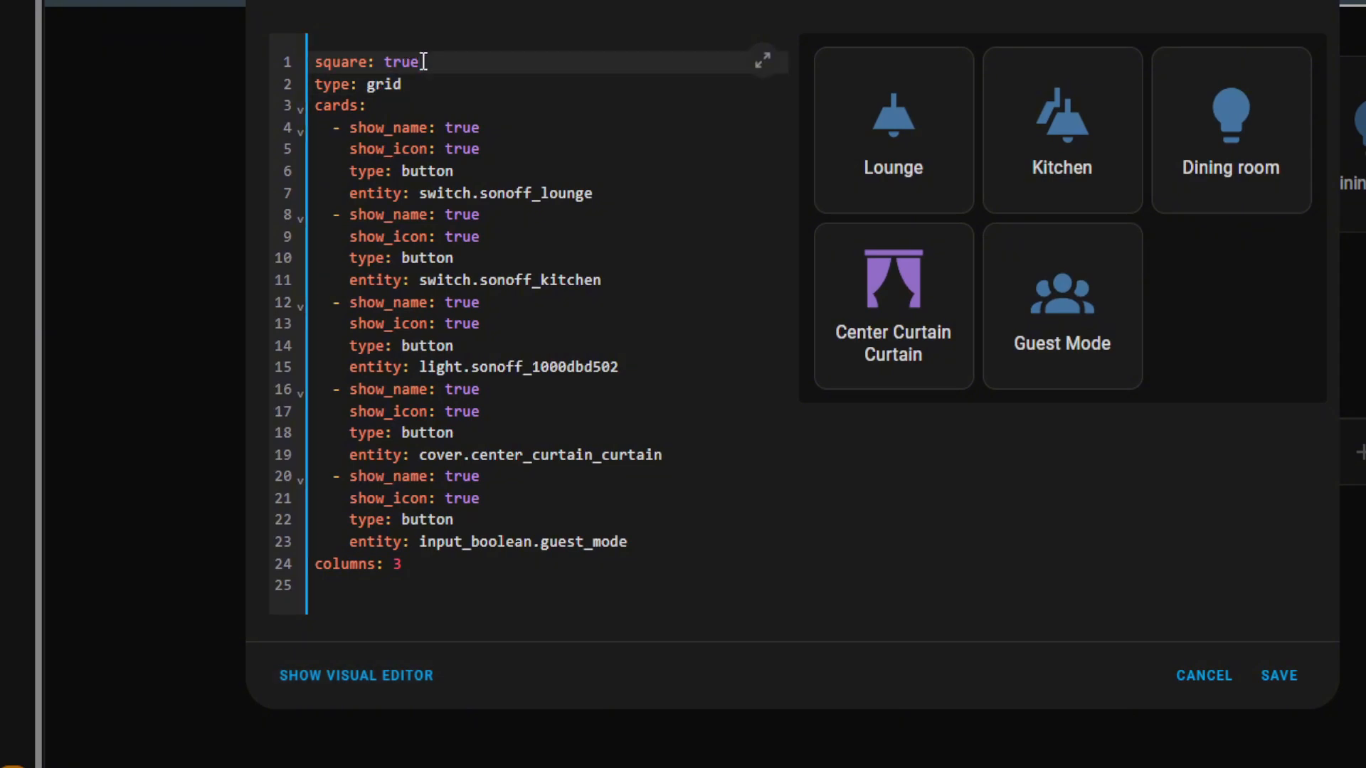
left_click(425, 561)
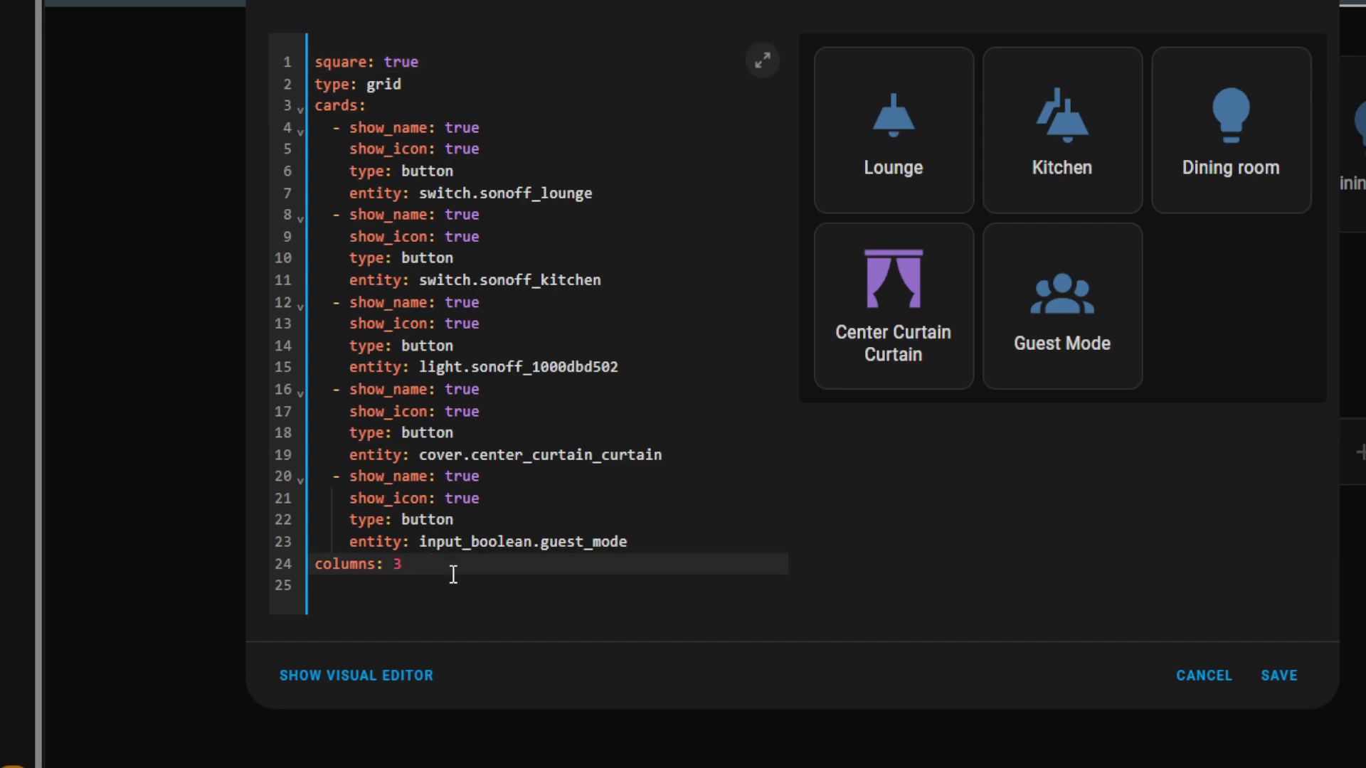
key("BackSpace")
type("1")
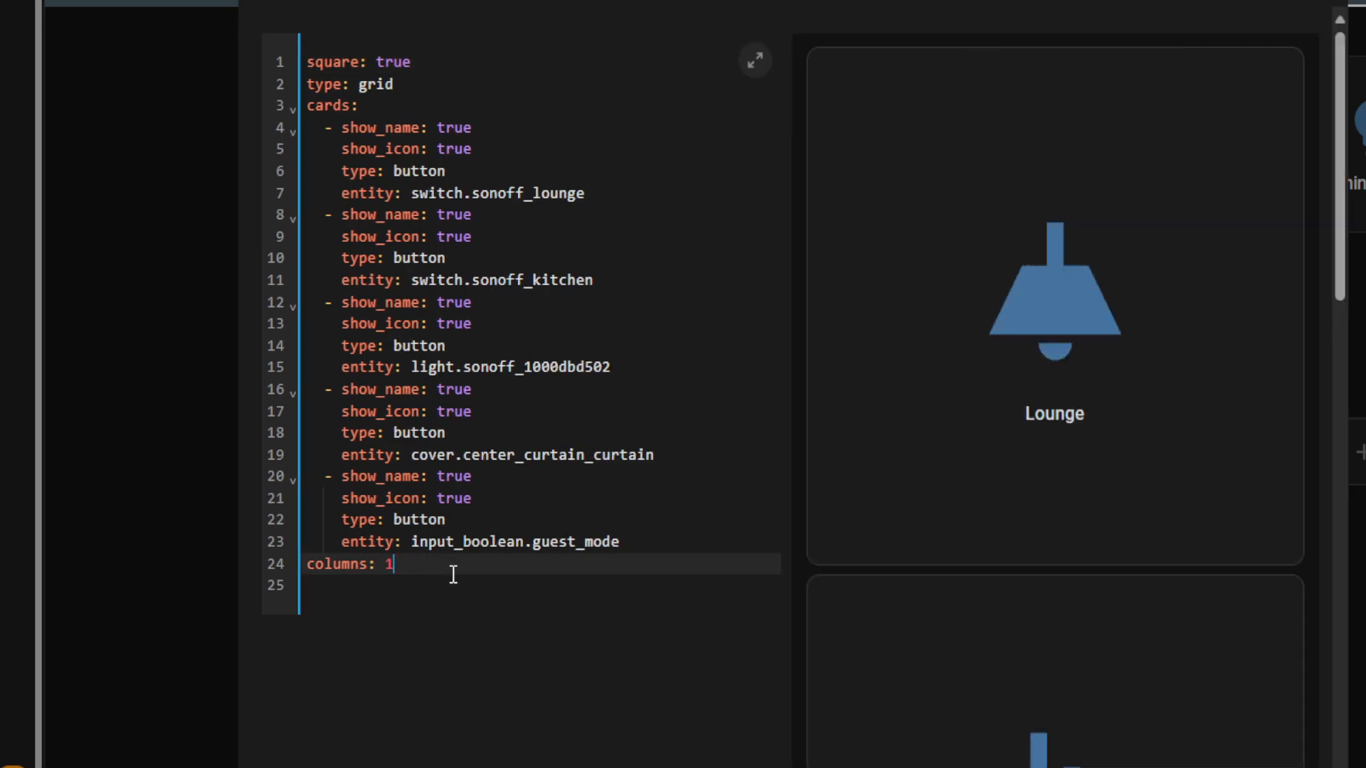
key("BackSpace")
type("2")
key("BackSpace")
type("3")
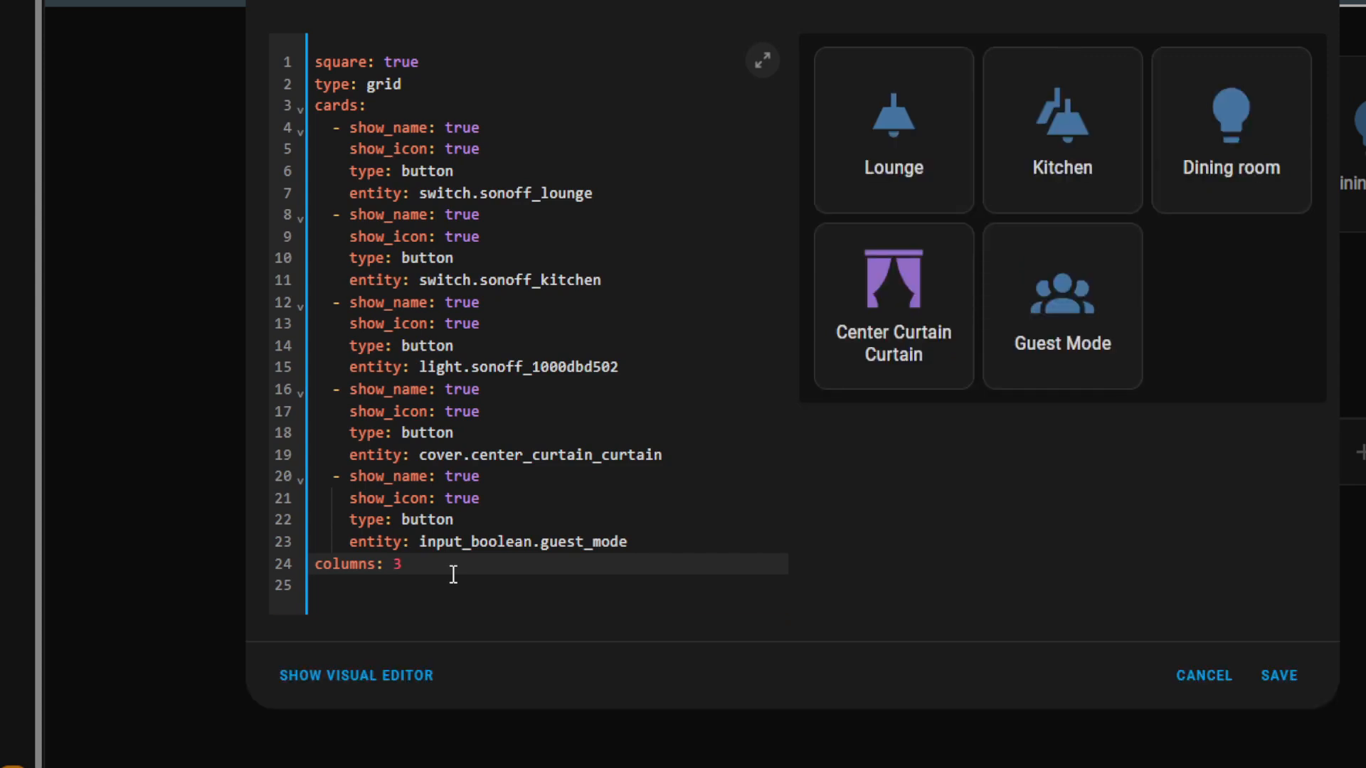
left_click(1219, 684)
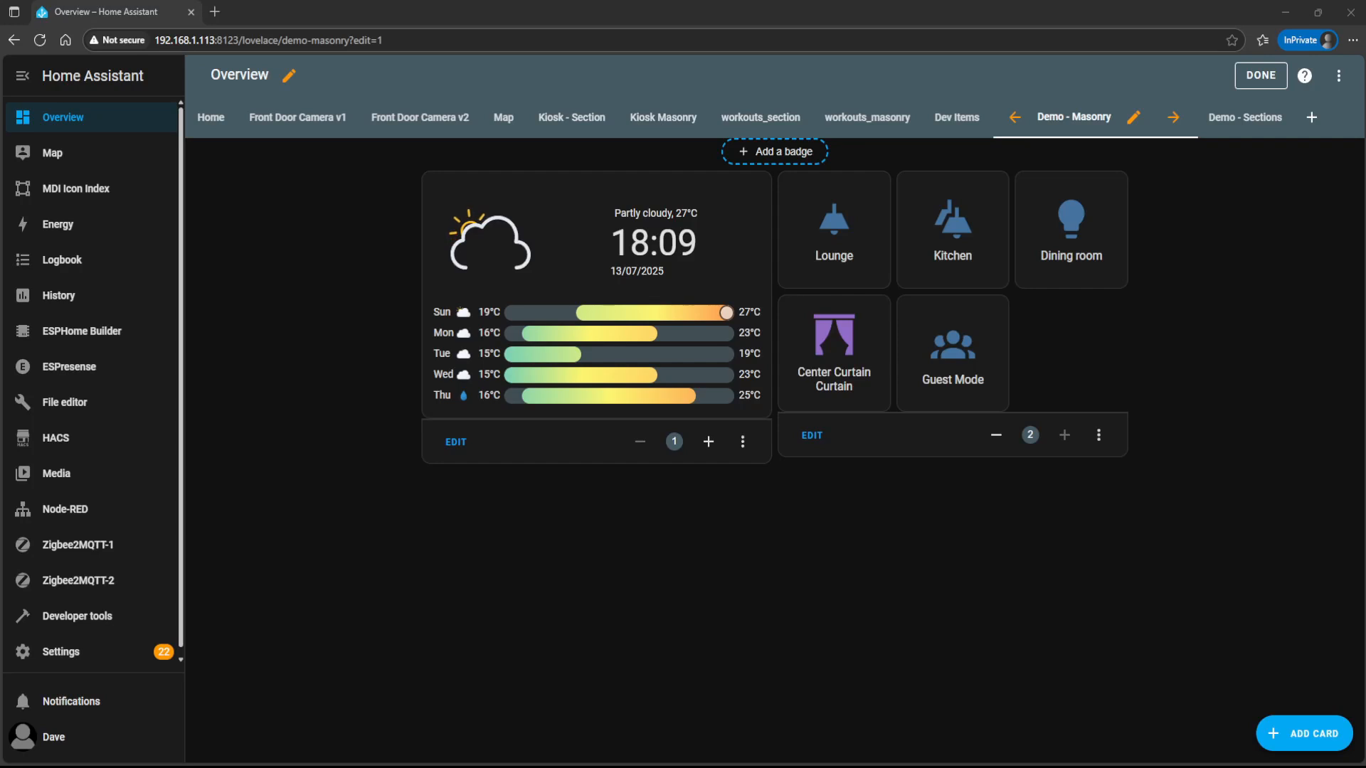
- Switch to the Demo - Sections view and add a new section below the existing ones
left_click(1230, 122)
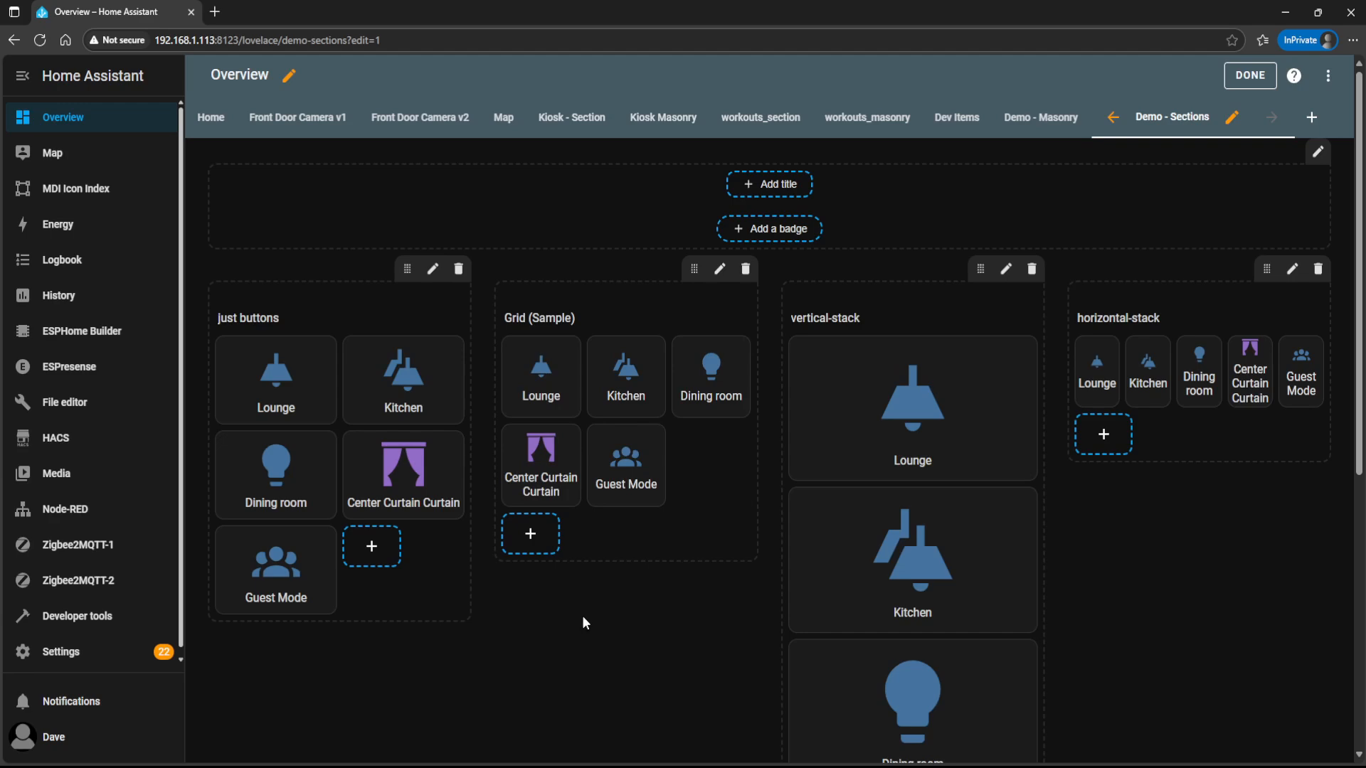
scroll(581, 615, "down", 6)
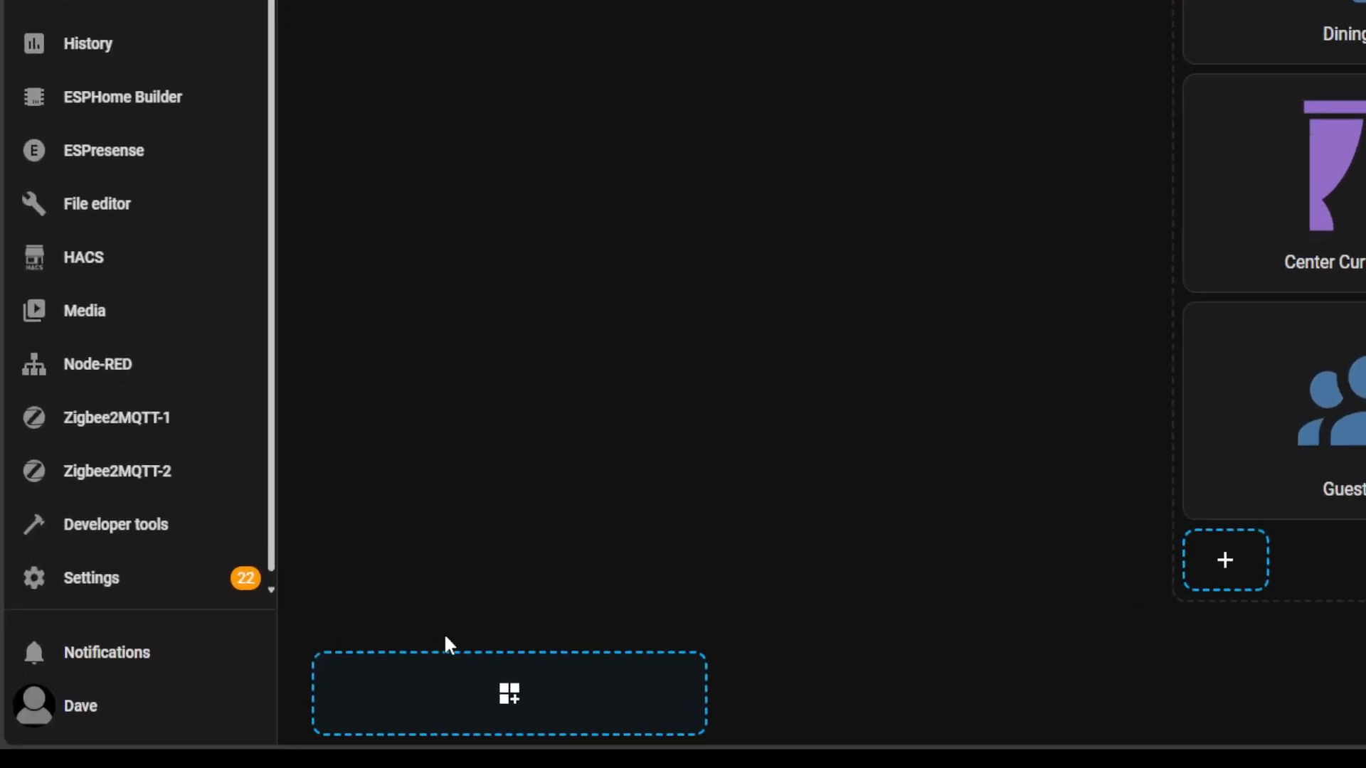
left_click(336, 730)
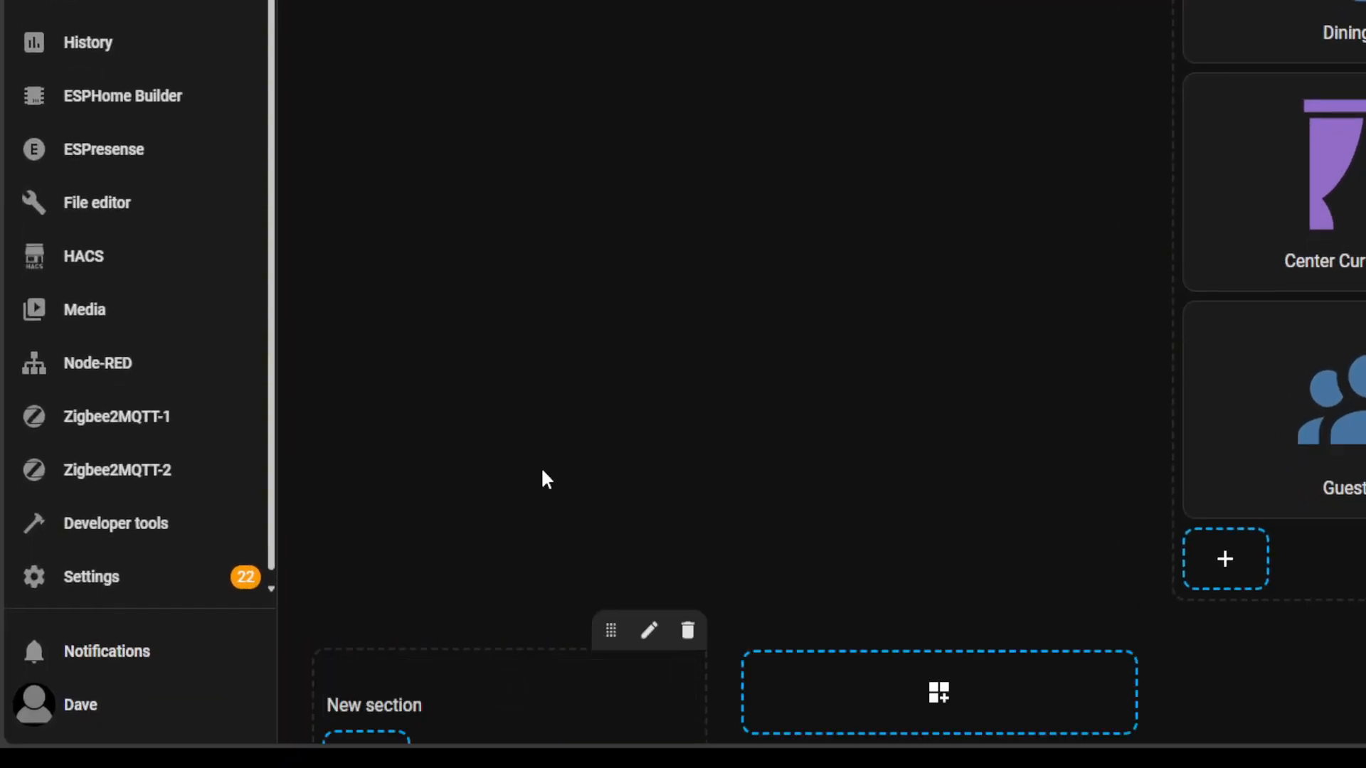
- Start adding a card to the new section and search the cards for "grid", "hor" and "ver"
scroll(543, 475, "down", 1)
left_click(370, 692)
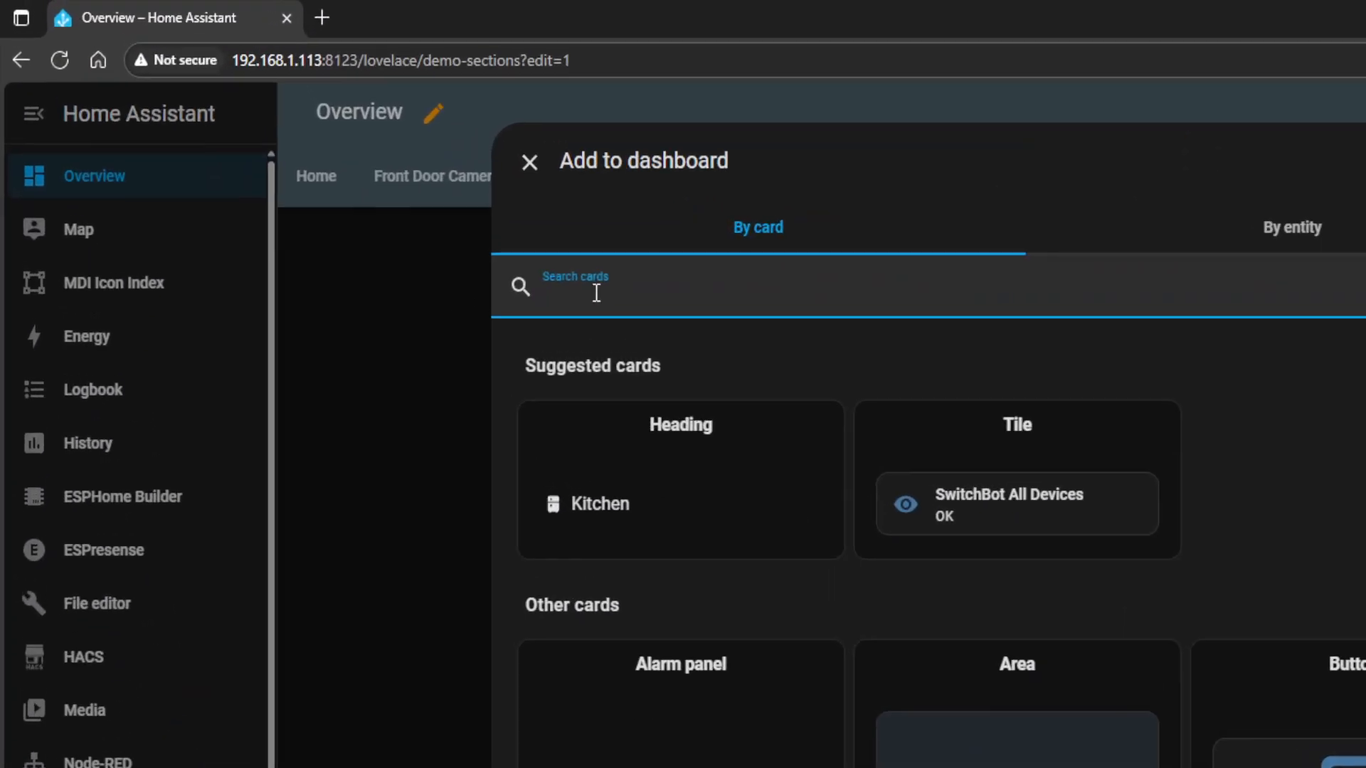
type("grid")
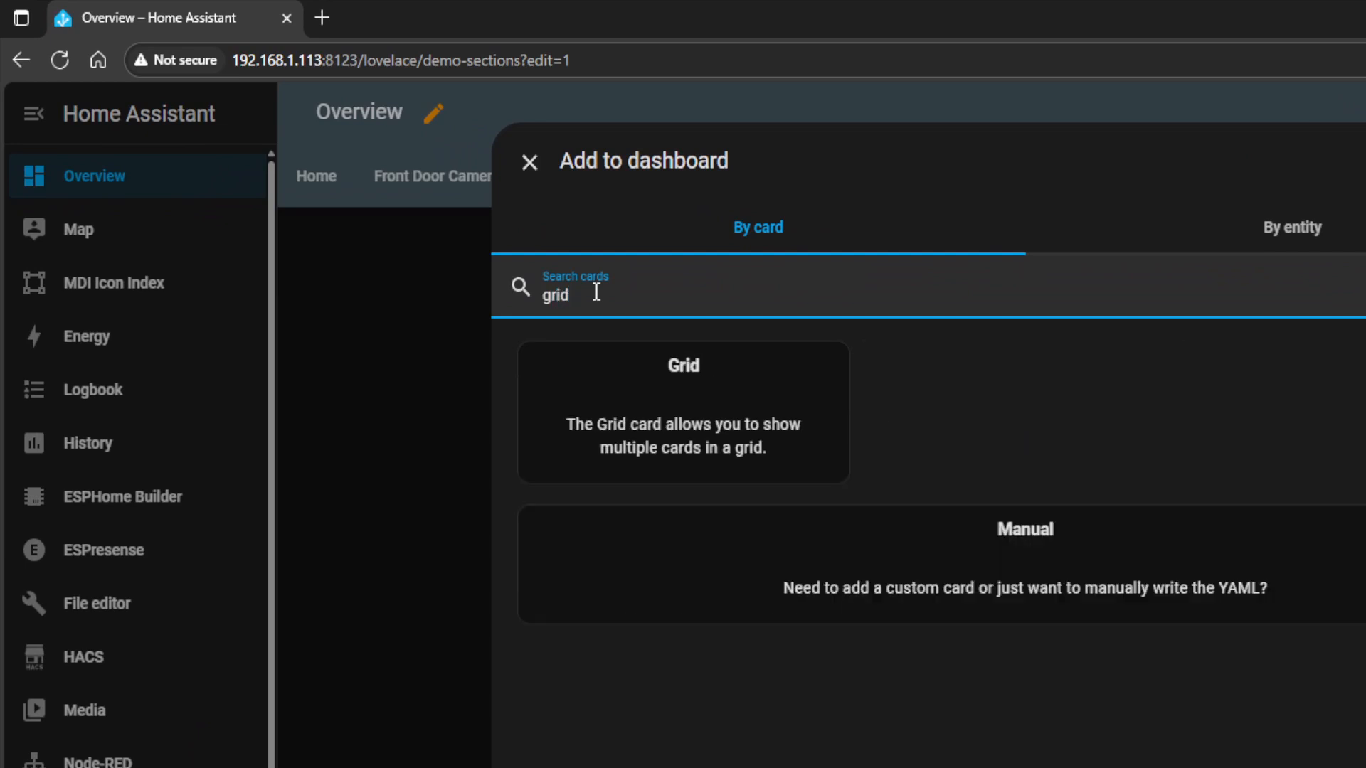
left_click_drag(596, 292, 455, 276)
type("hor")
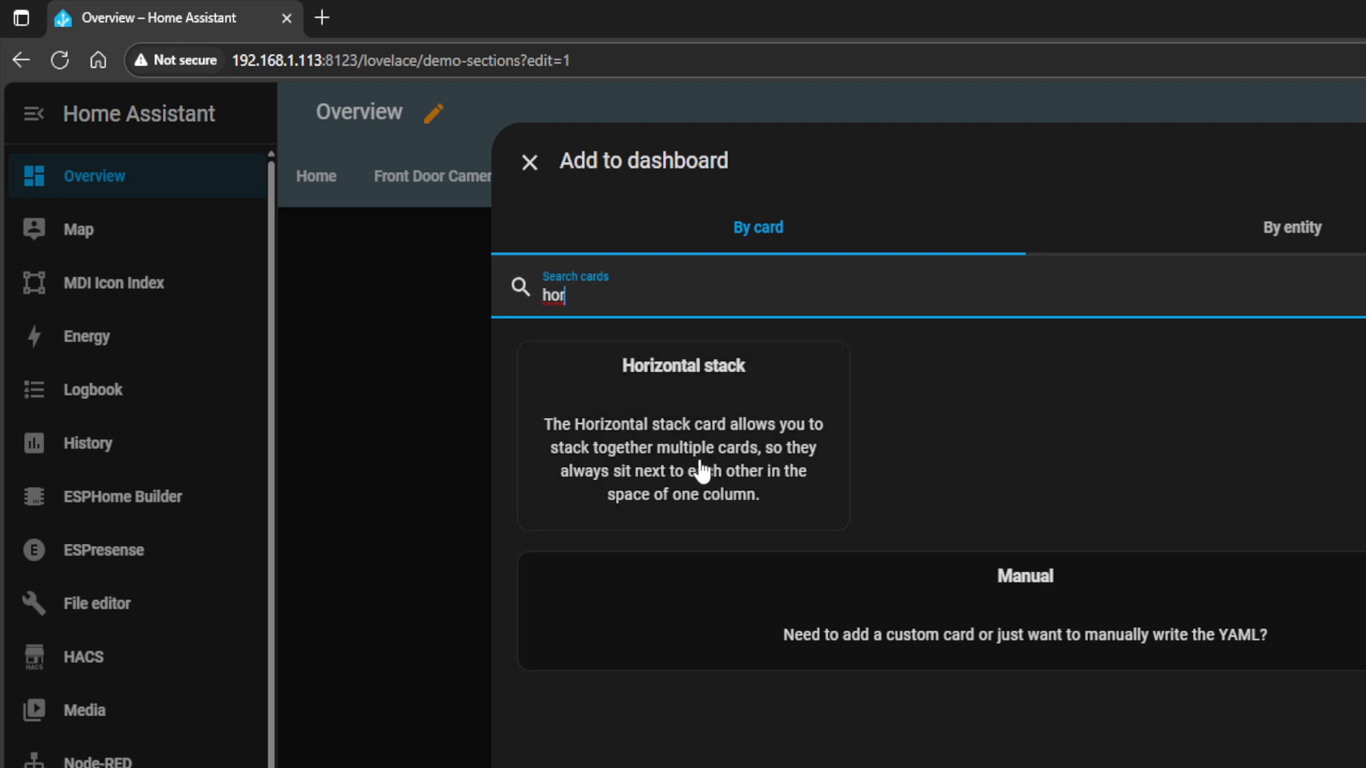
left_click_drag(643, 302, 456, 292)
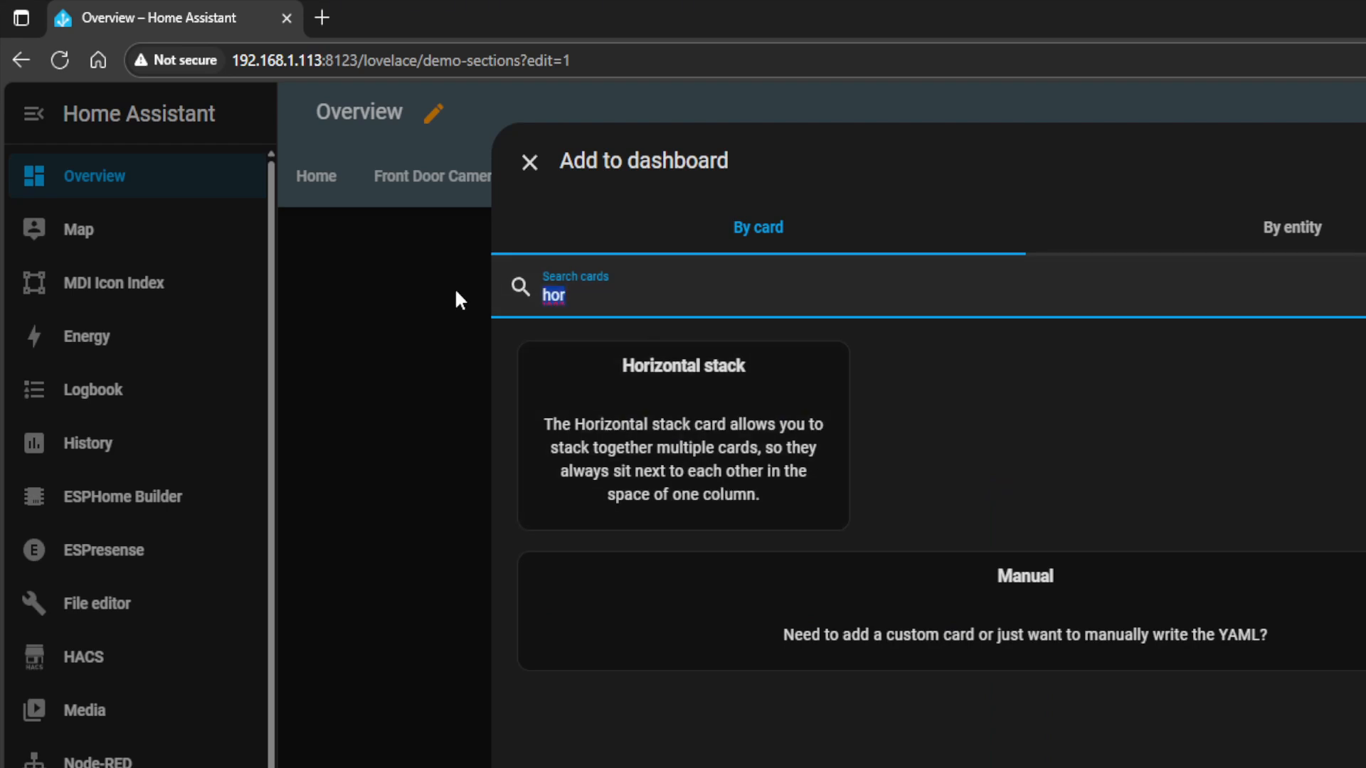
type("ver")
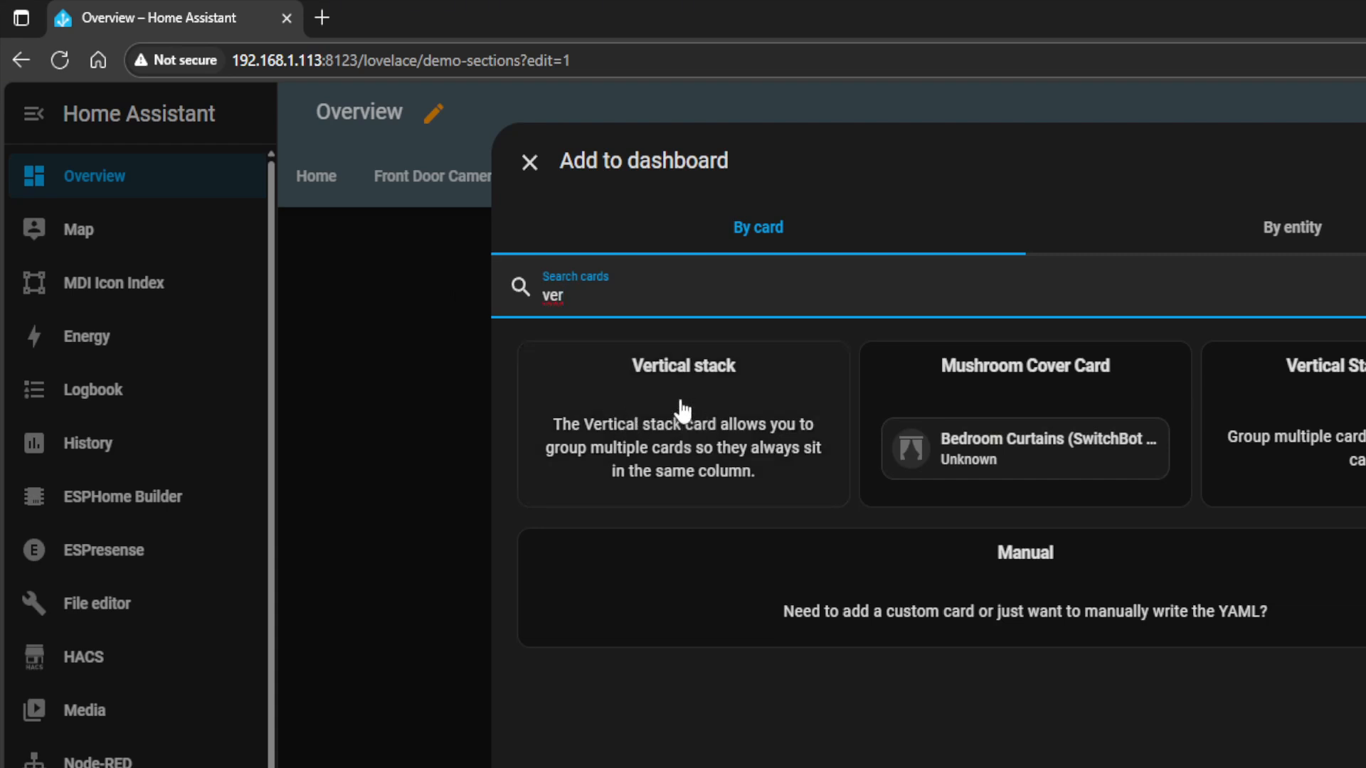
- Leave the card selection without adding anything and delete the new empty section
left_click(1358, 761)
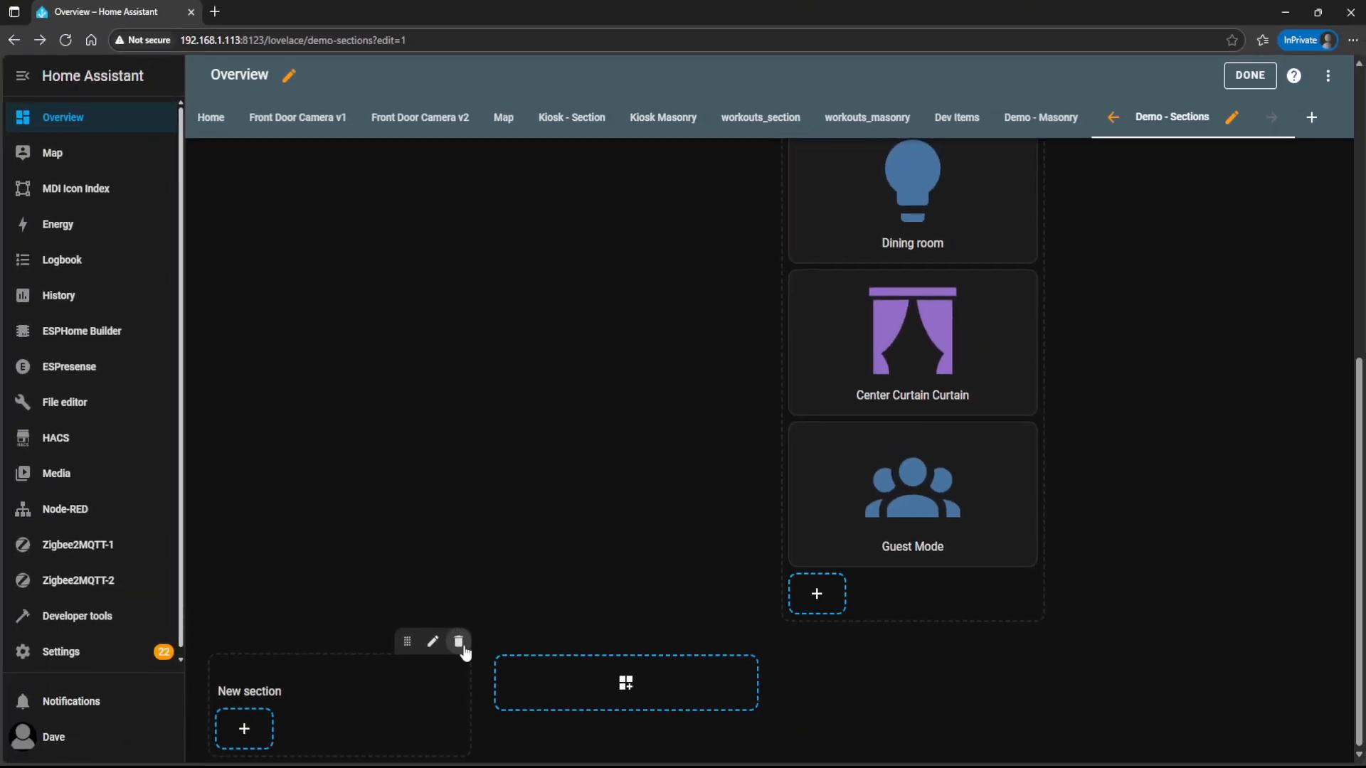
left_click(458, 642)
left_click(744, 449)
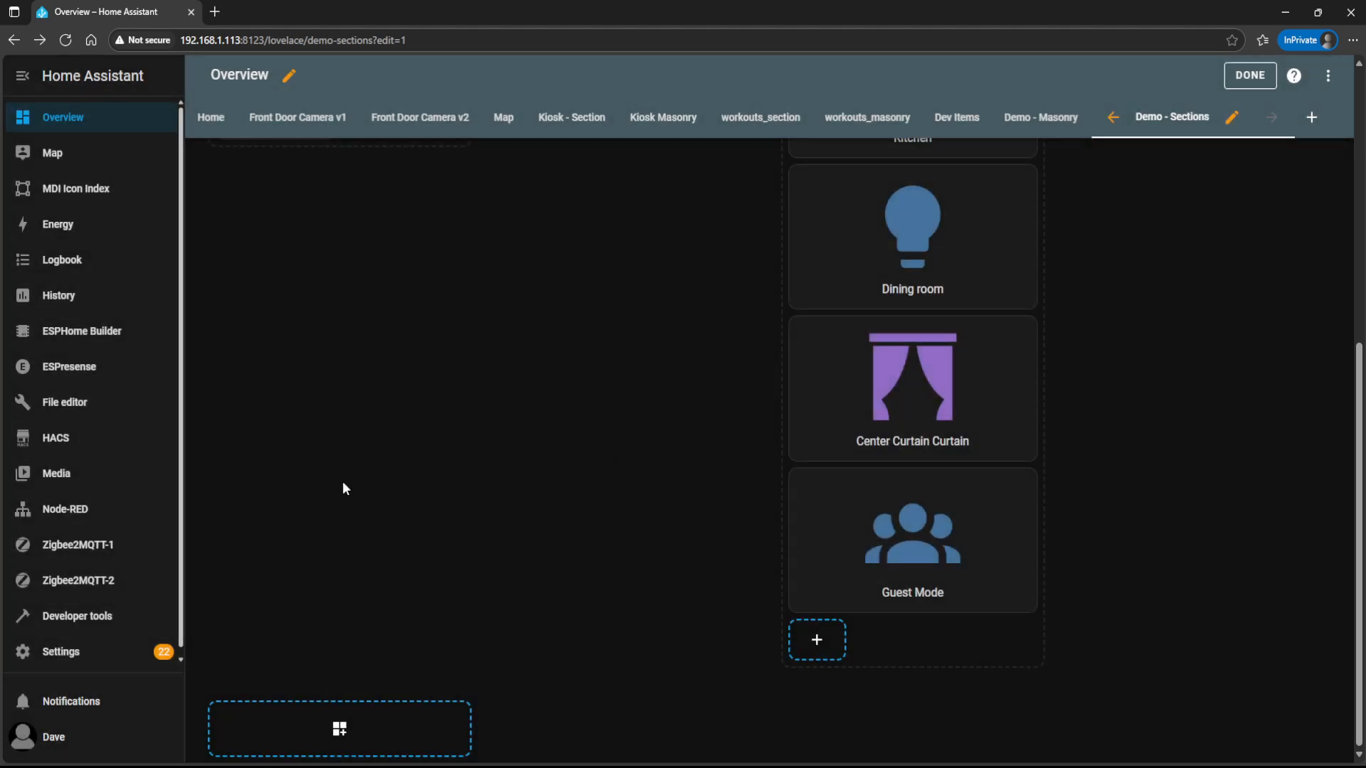
- Set the width of the "just buttons" section to 3 and save it
scroll(341, 481, "up", 6)
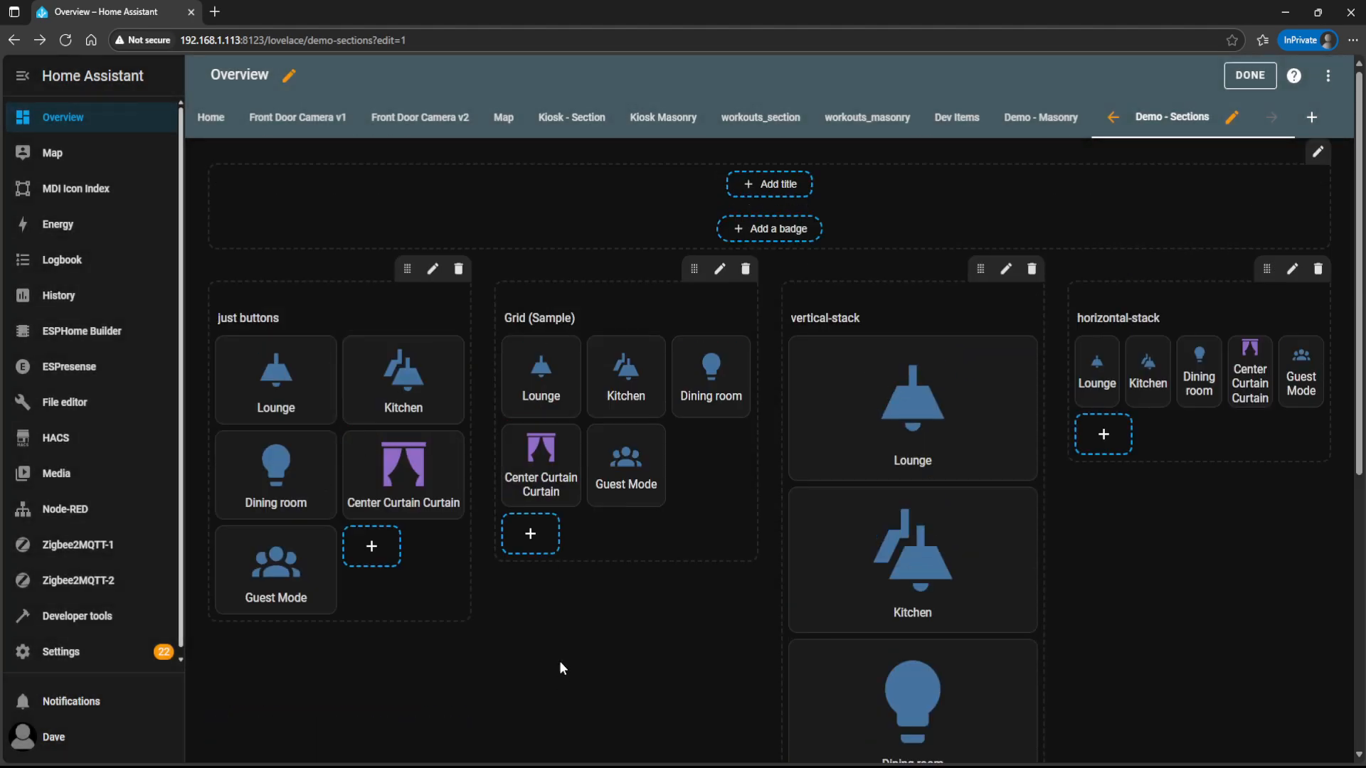
mouse_move(342, 319)
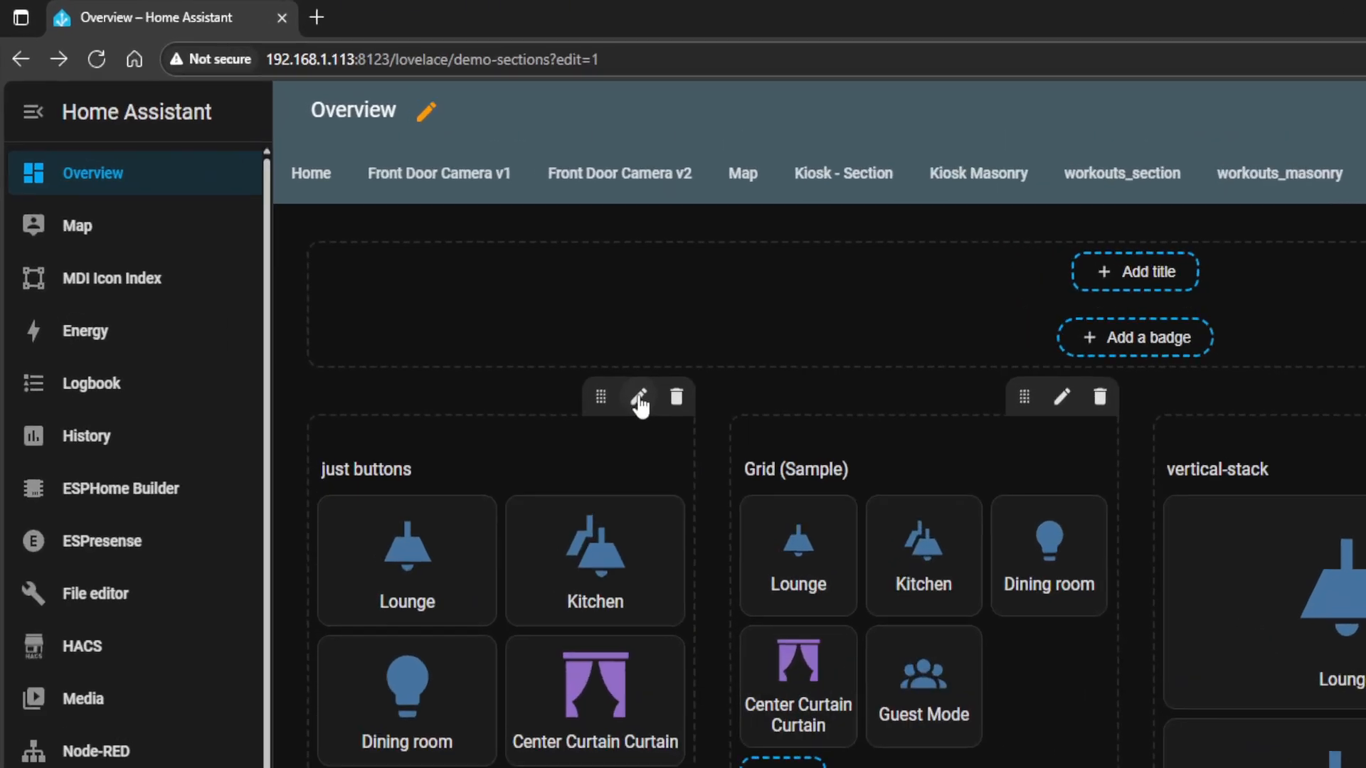
left_click(640, 399)
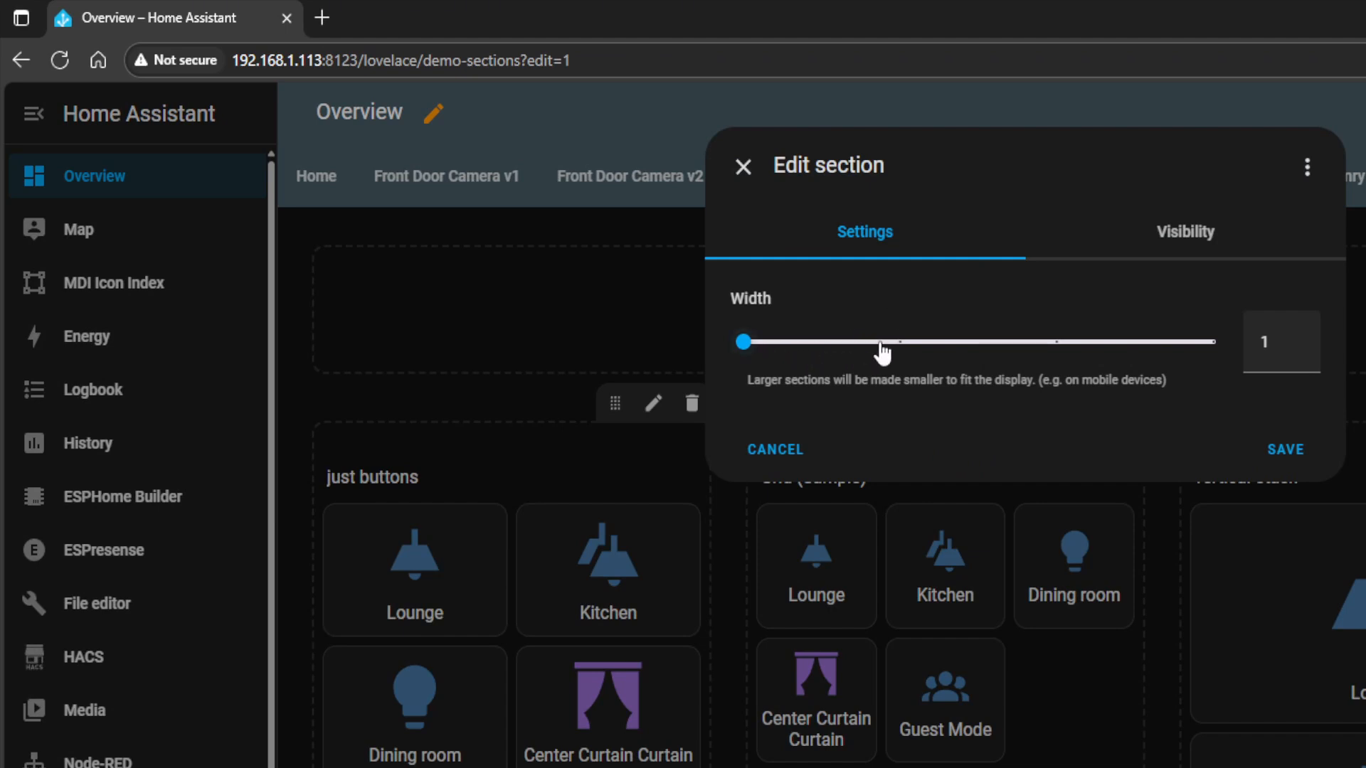
left_click_drag(882, 352, 1000, 343)
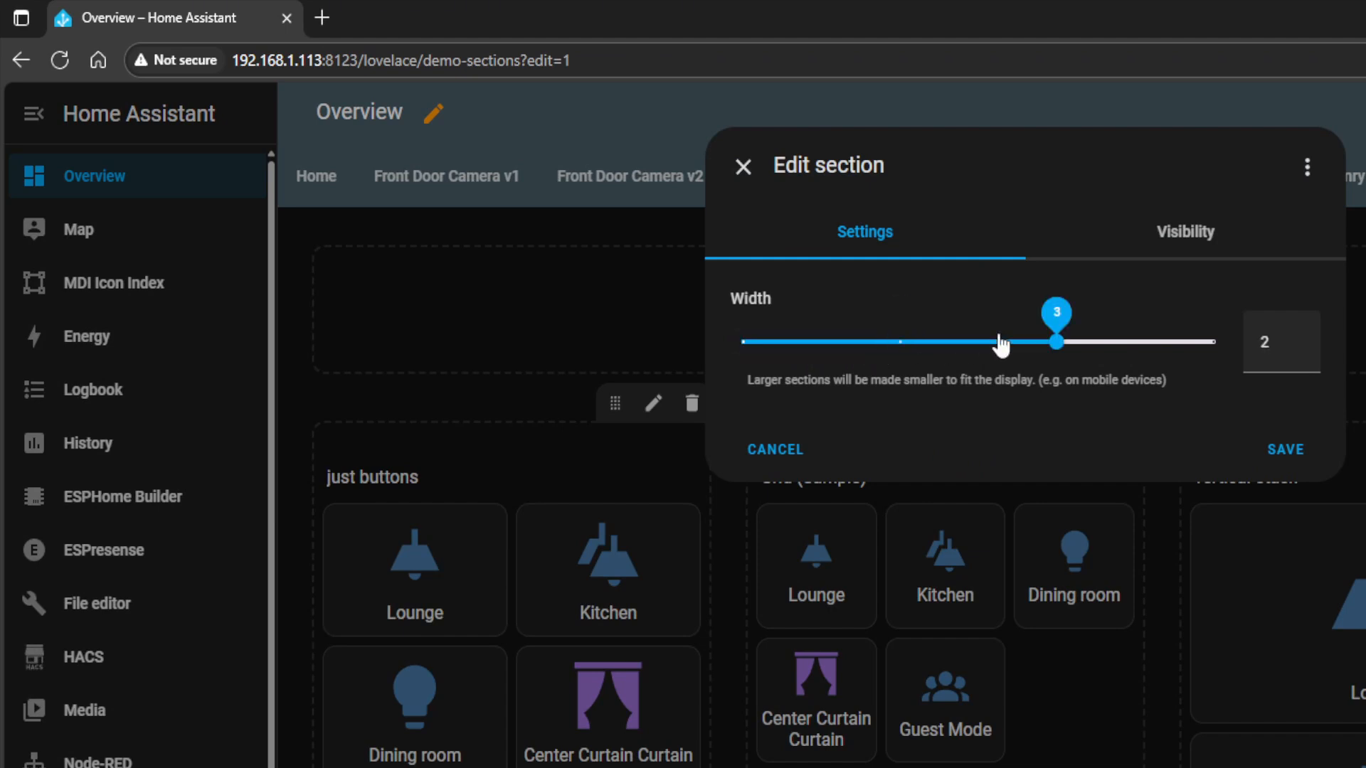
left_click(1306, 460)
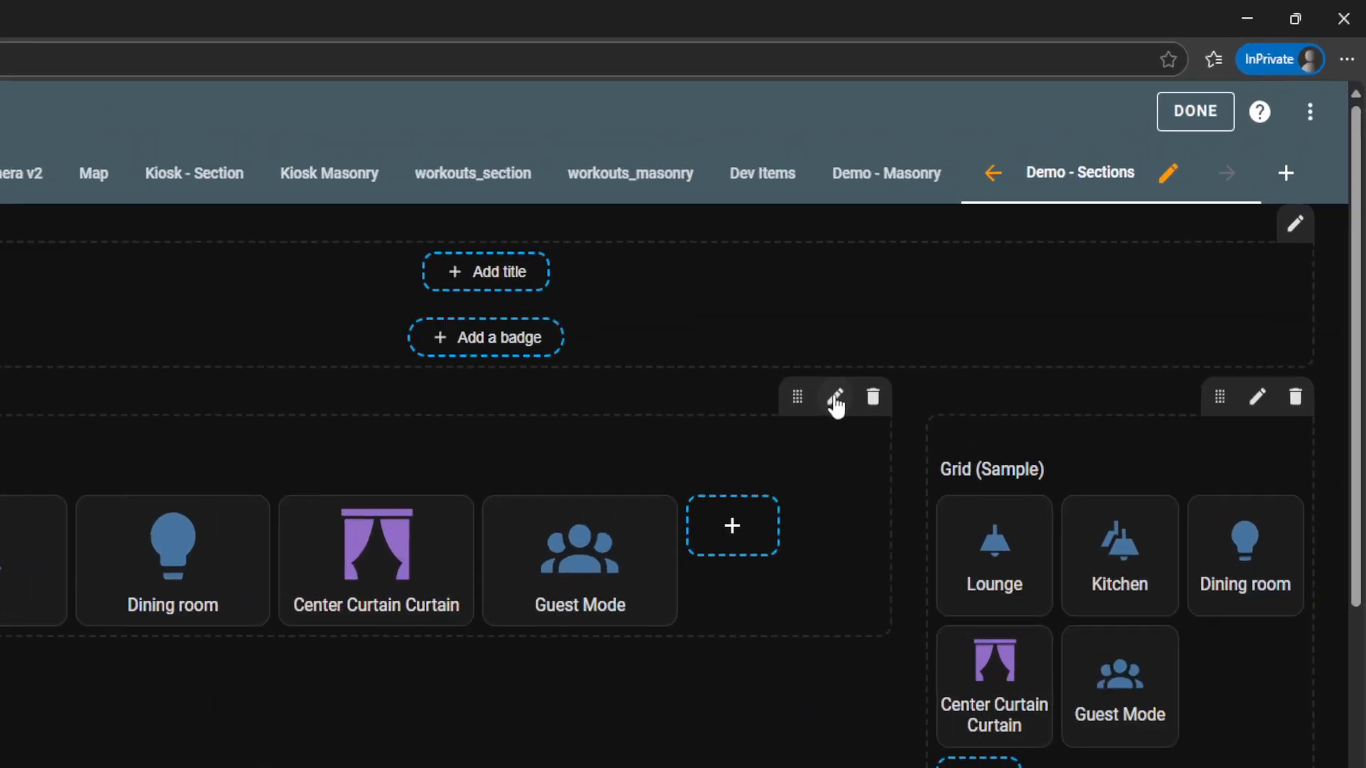
- Set the "just buttons" section's width back to 1 and save it
left_click(835, 400)
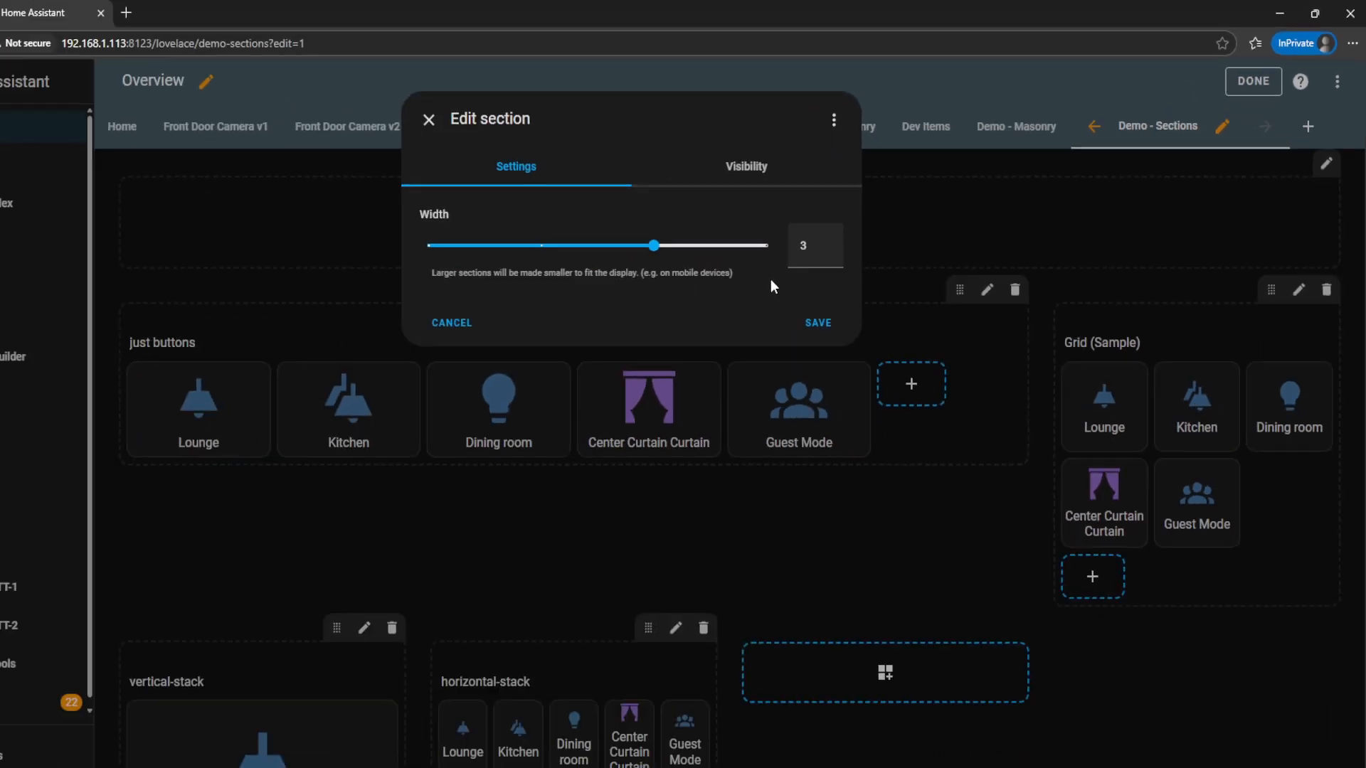
left_click_drag(638, 221, 545, 240)
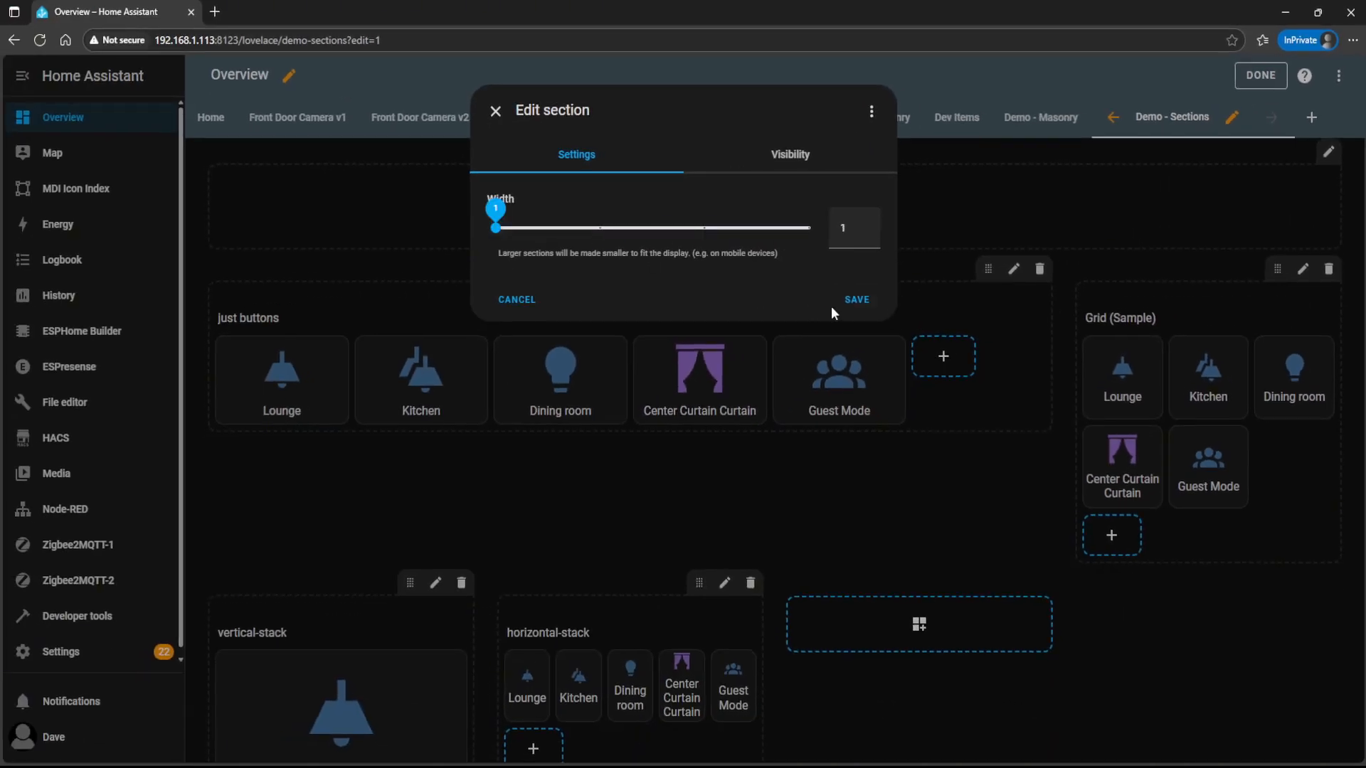
left_click(853, 299)
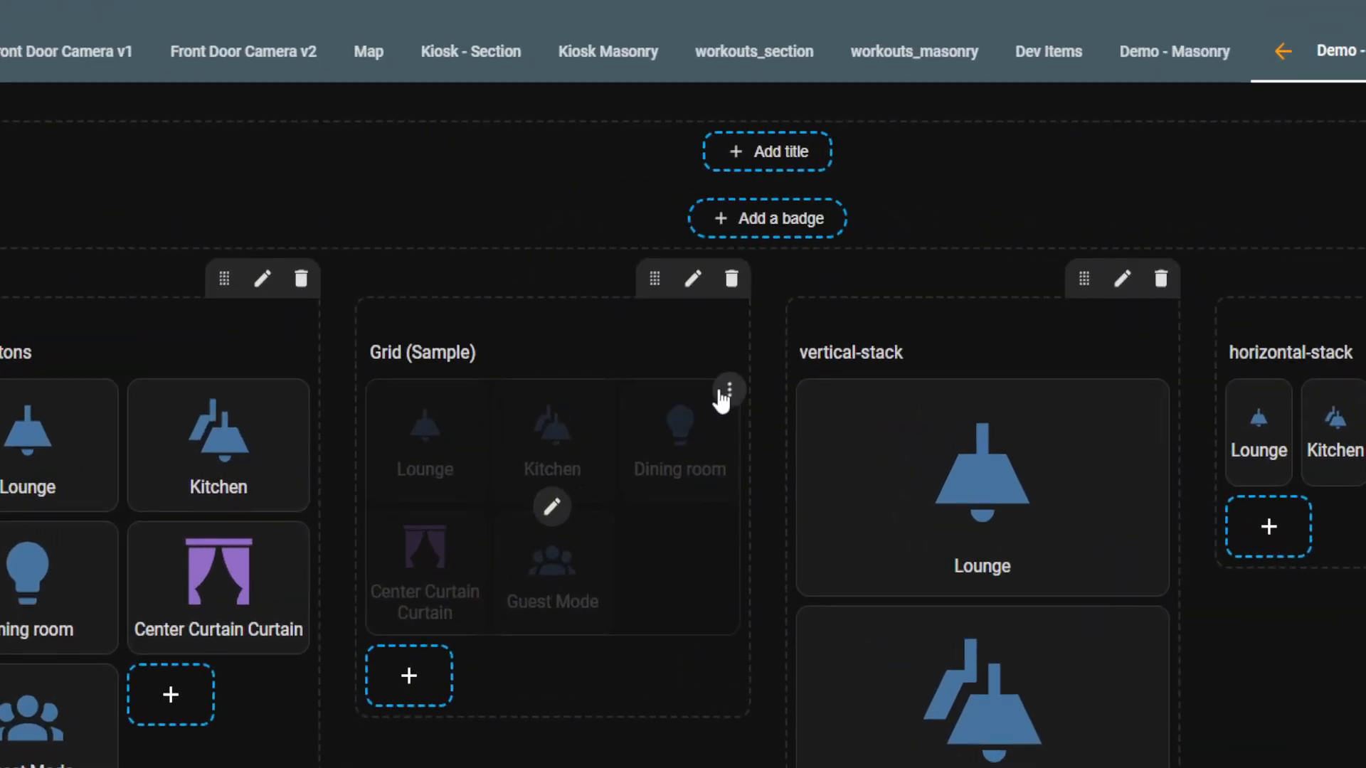
- In the Grid (Sample) card's configuration, try rendering the cards without squares, turn squares back on and cancel the edit
left_click(729, 392)
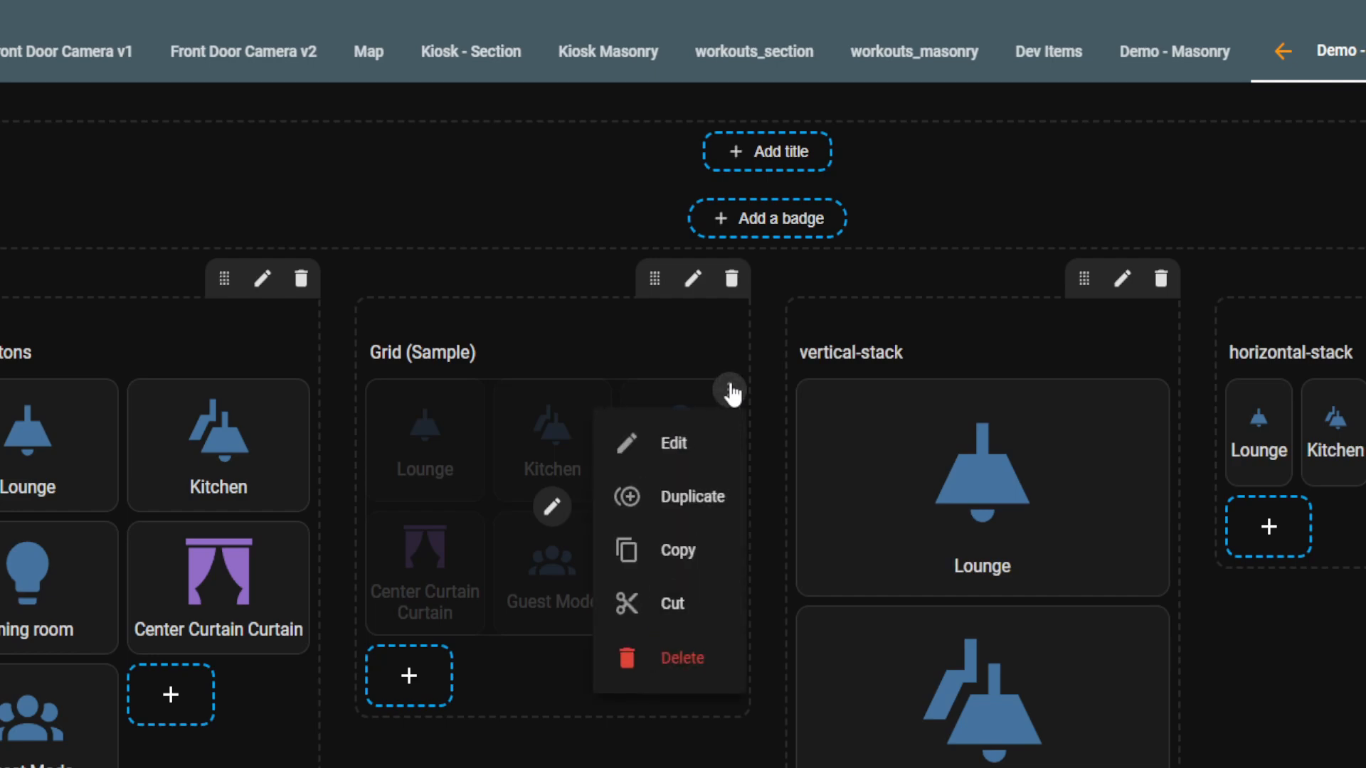
left_click(680, 457)
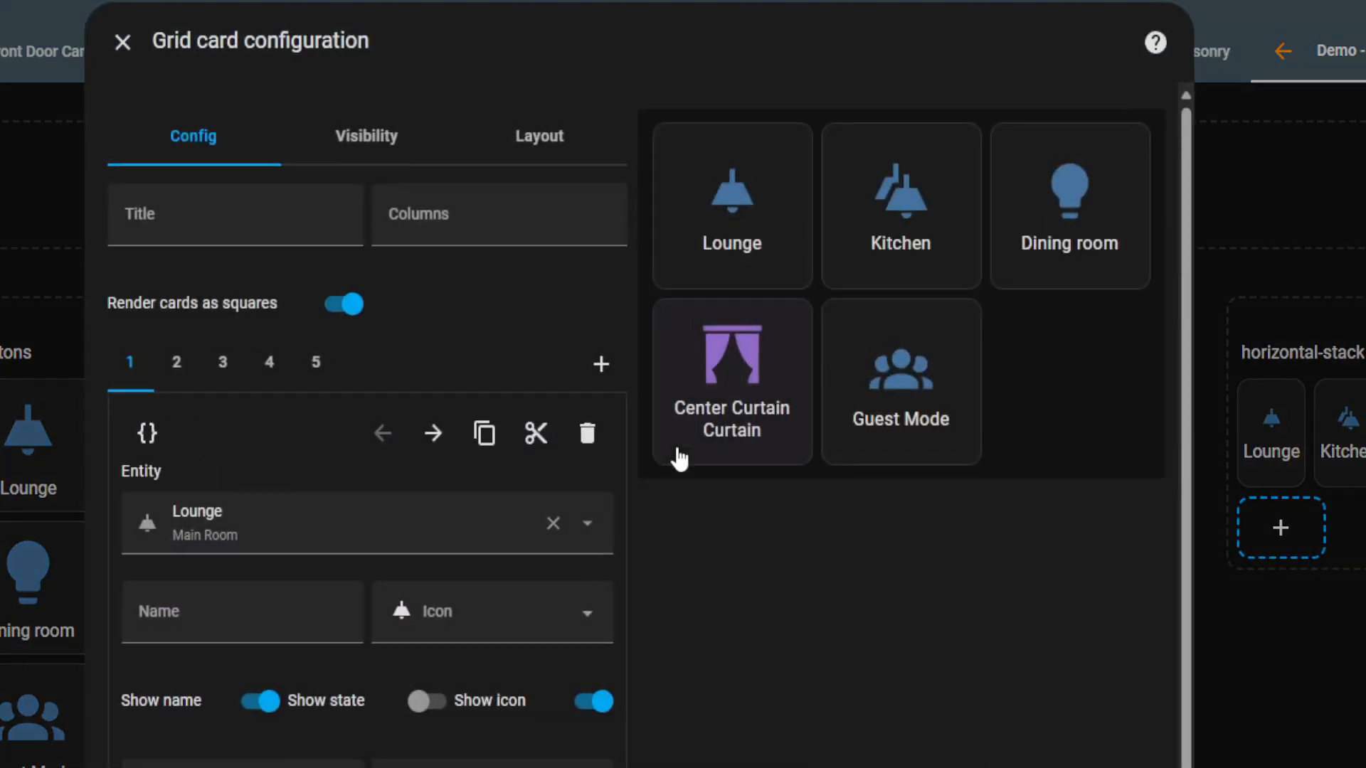
left_click(330, 313)
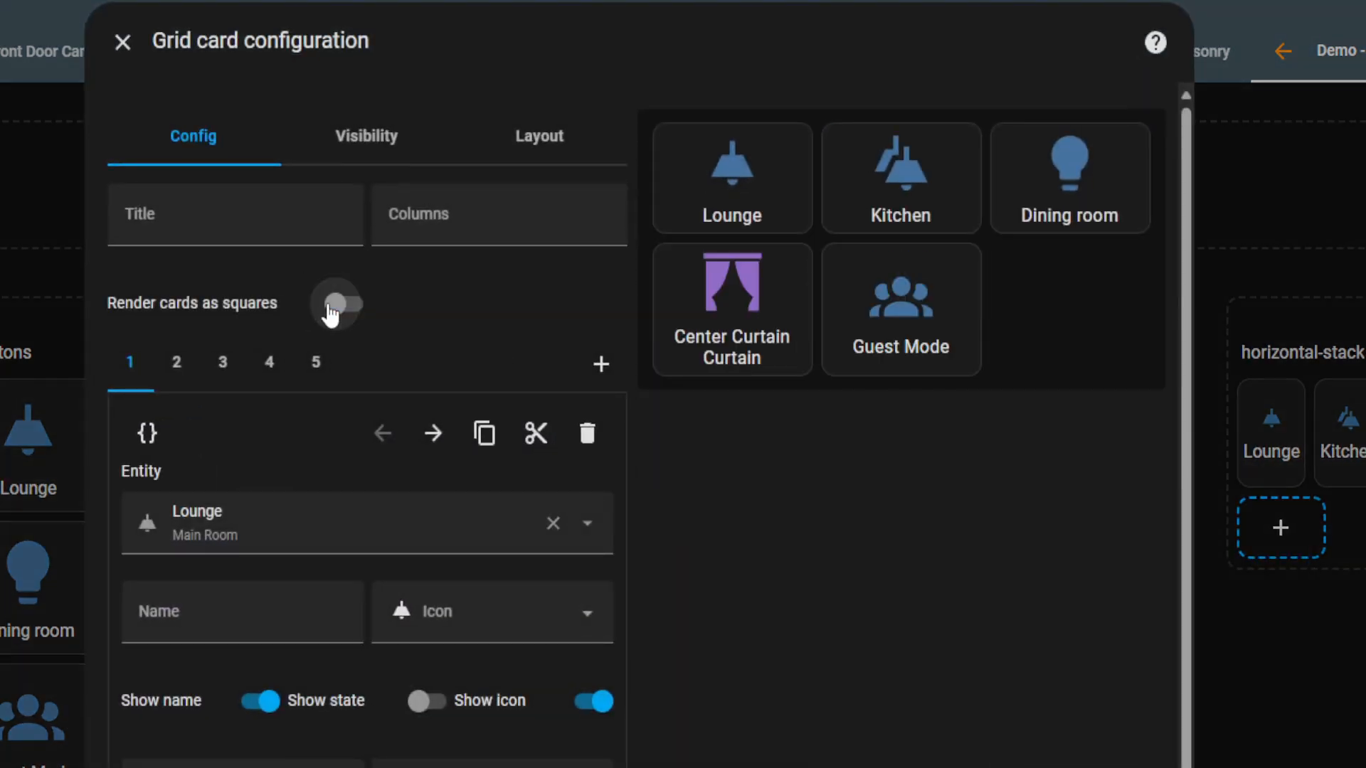
left_click(330, 314)
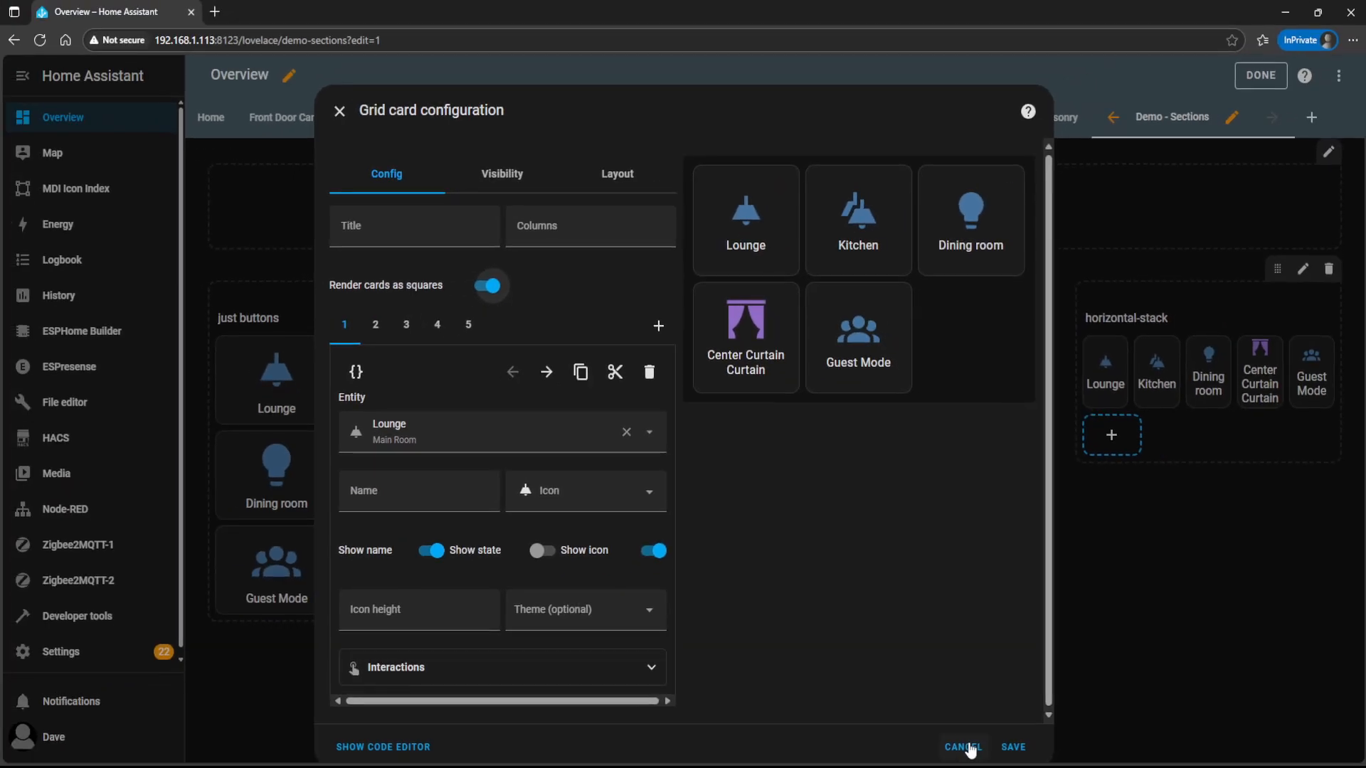
left_click(962, 747)
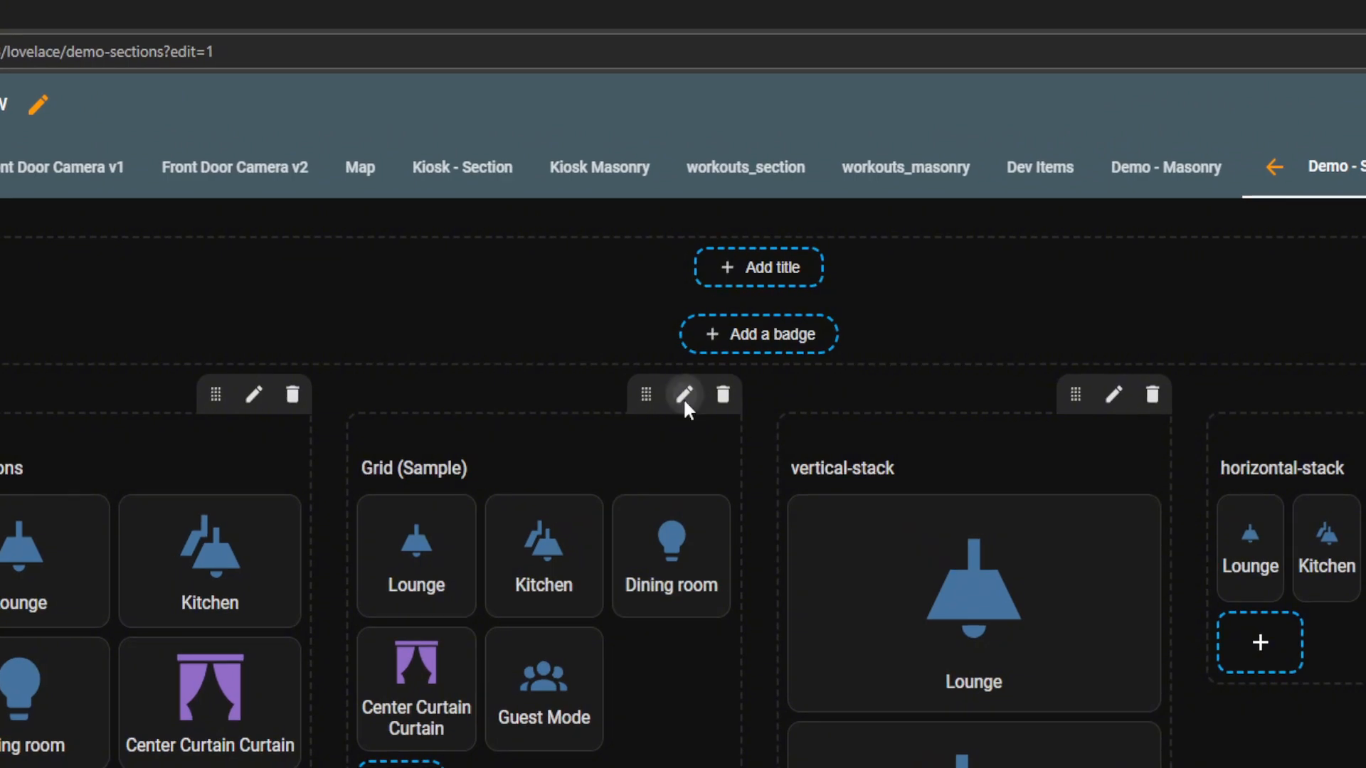
- Set the width of the Grid (Sample) section to 3 and save it
left_click(684, 397)
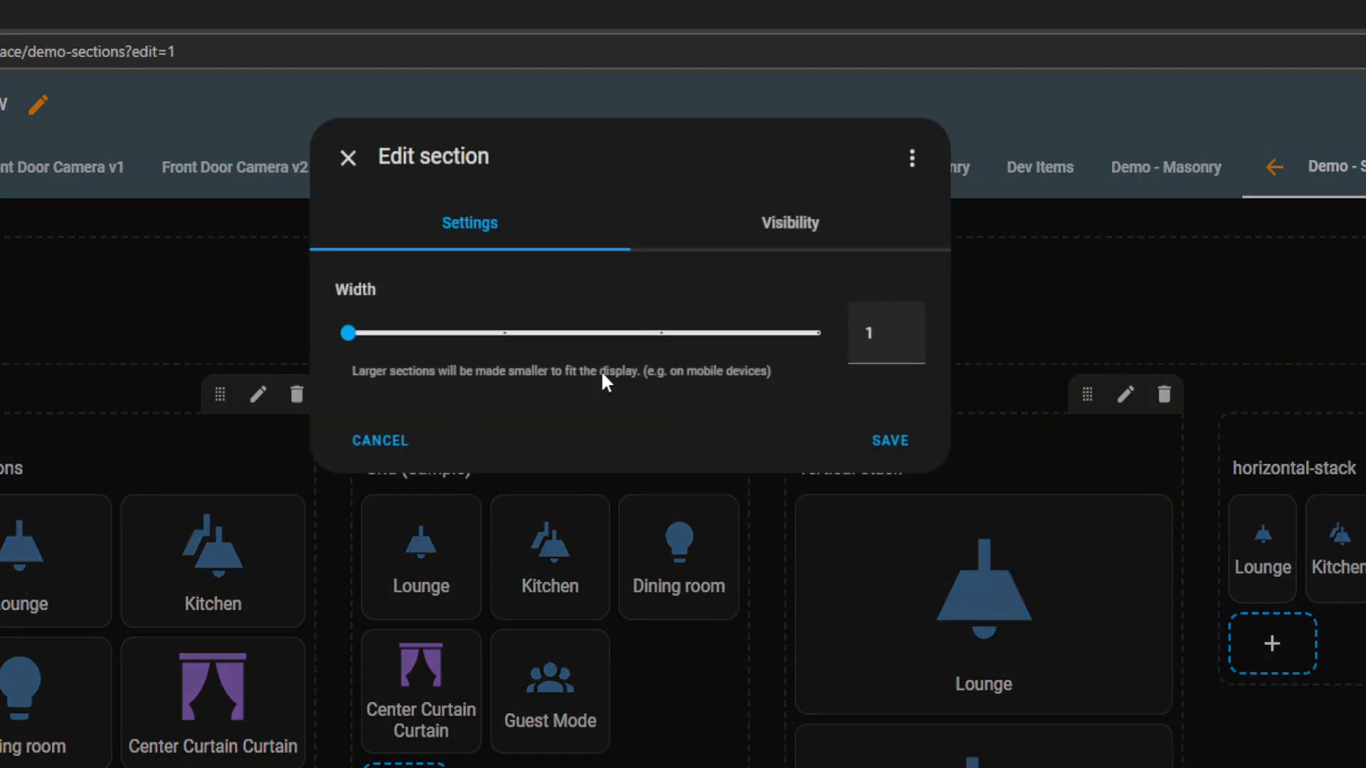
left_click_drag(539, 341, 672, 343)
left_click(905, 461)
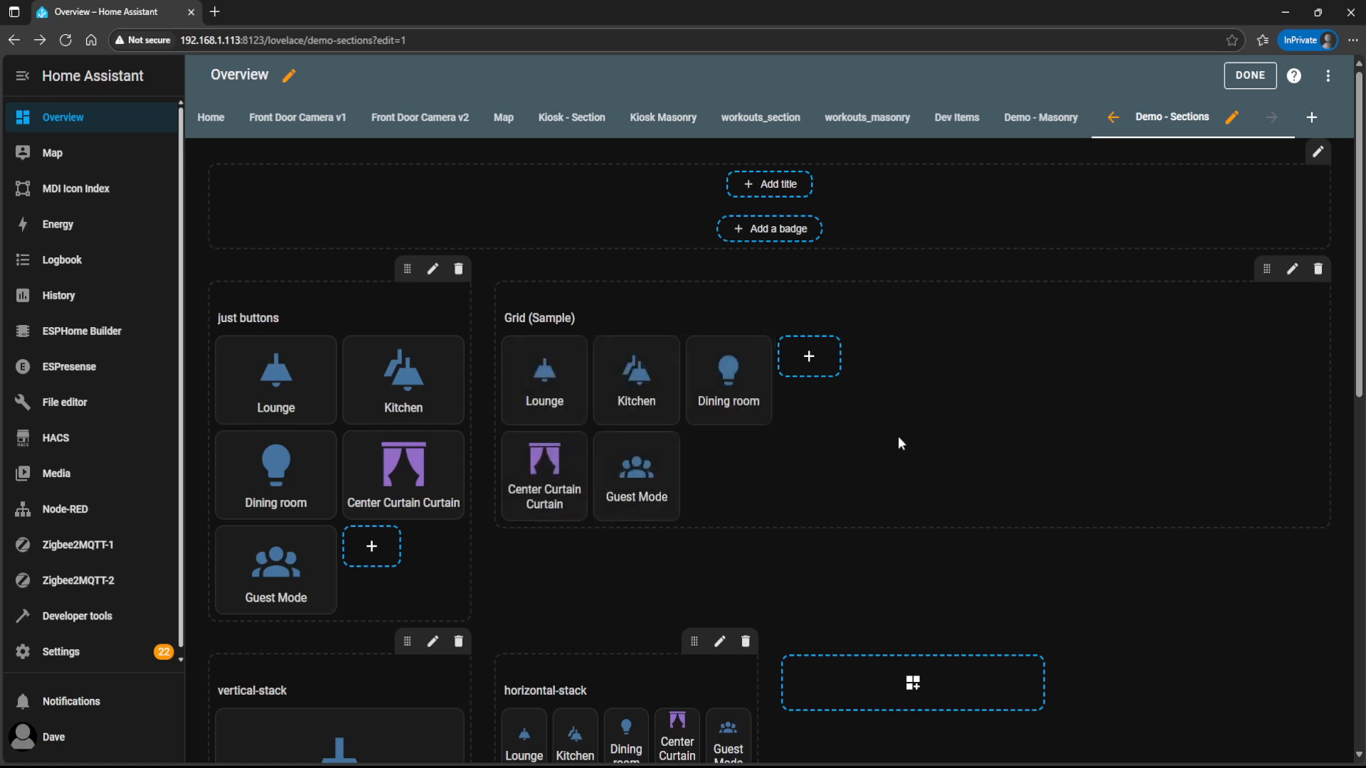
- In the Grid (Sample) card's configuration, try columns values of 3 and 2, return to 3 and close the configuration
mouse_move(766, 347)
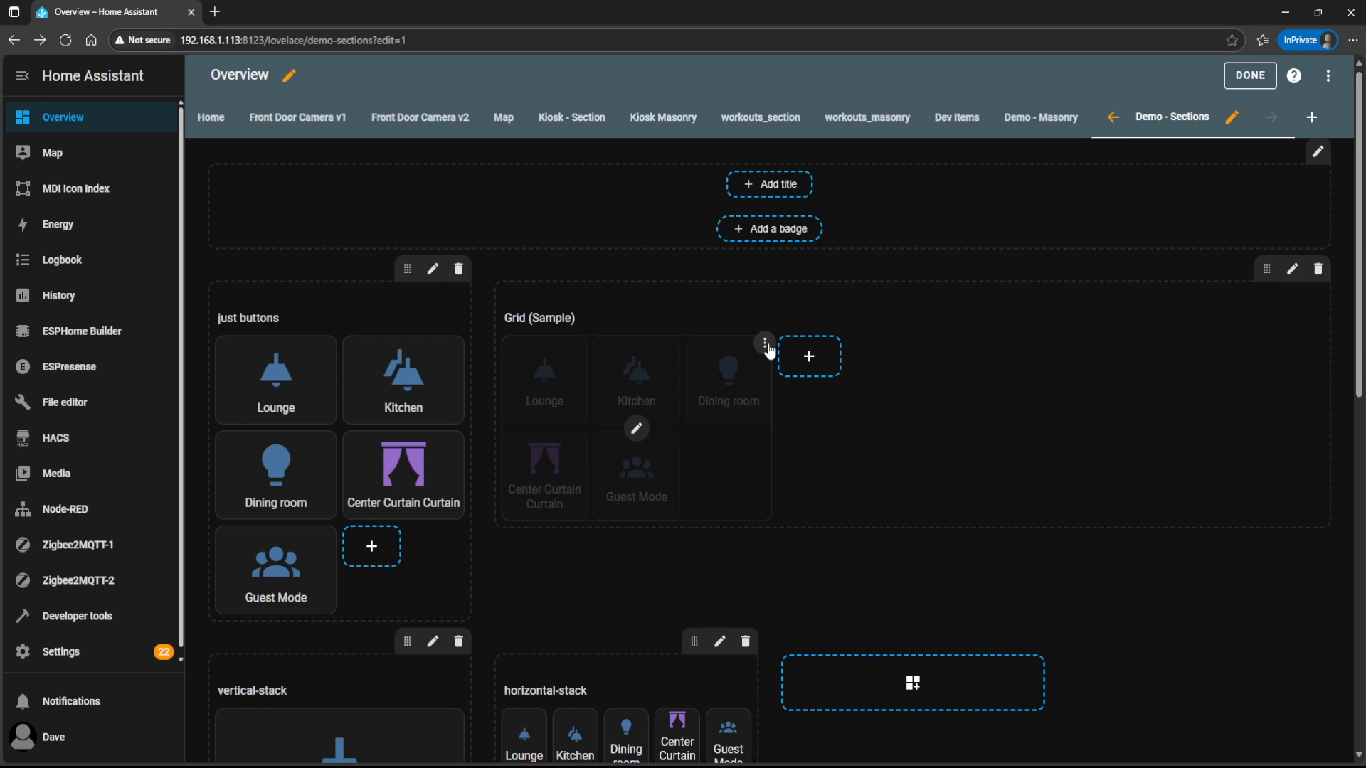
left_click(765, 347)
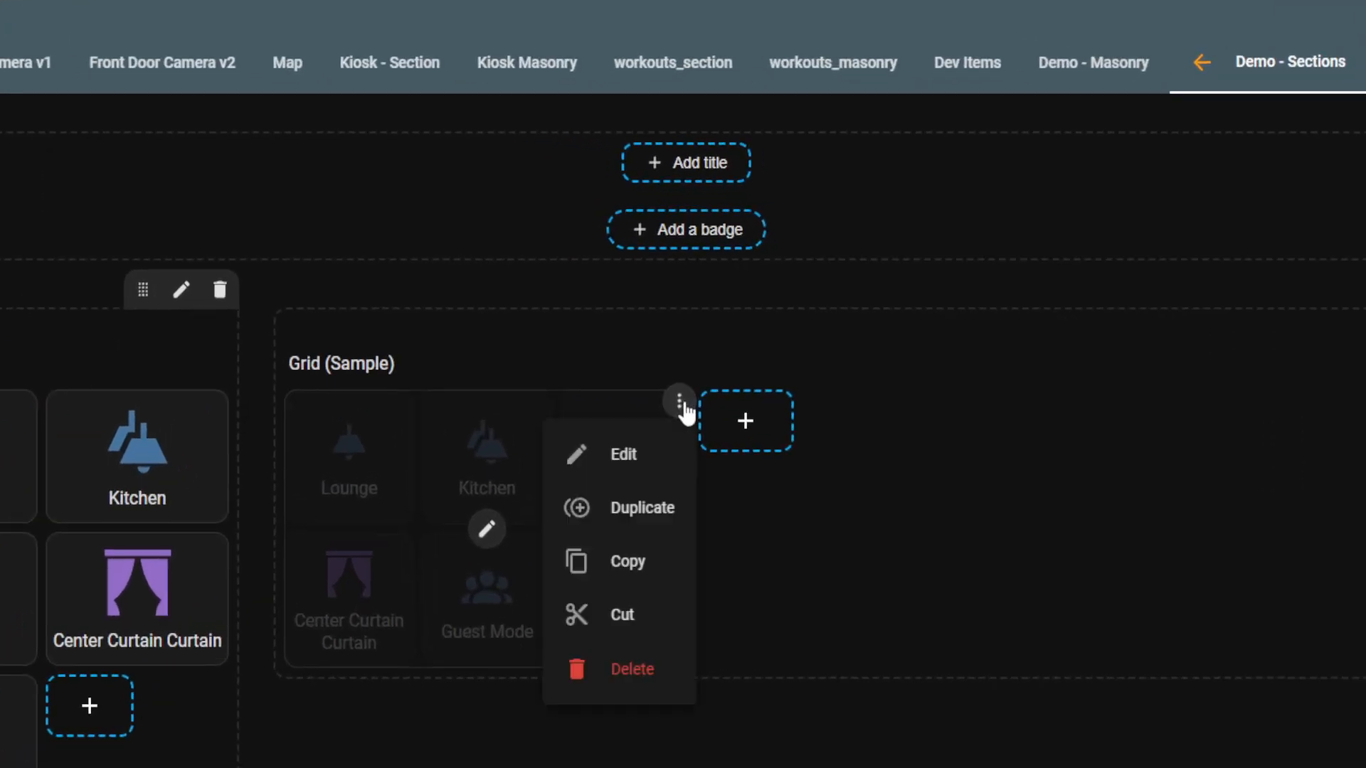
left_click(743, 378)
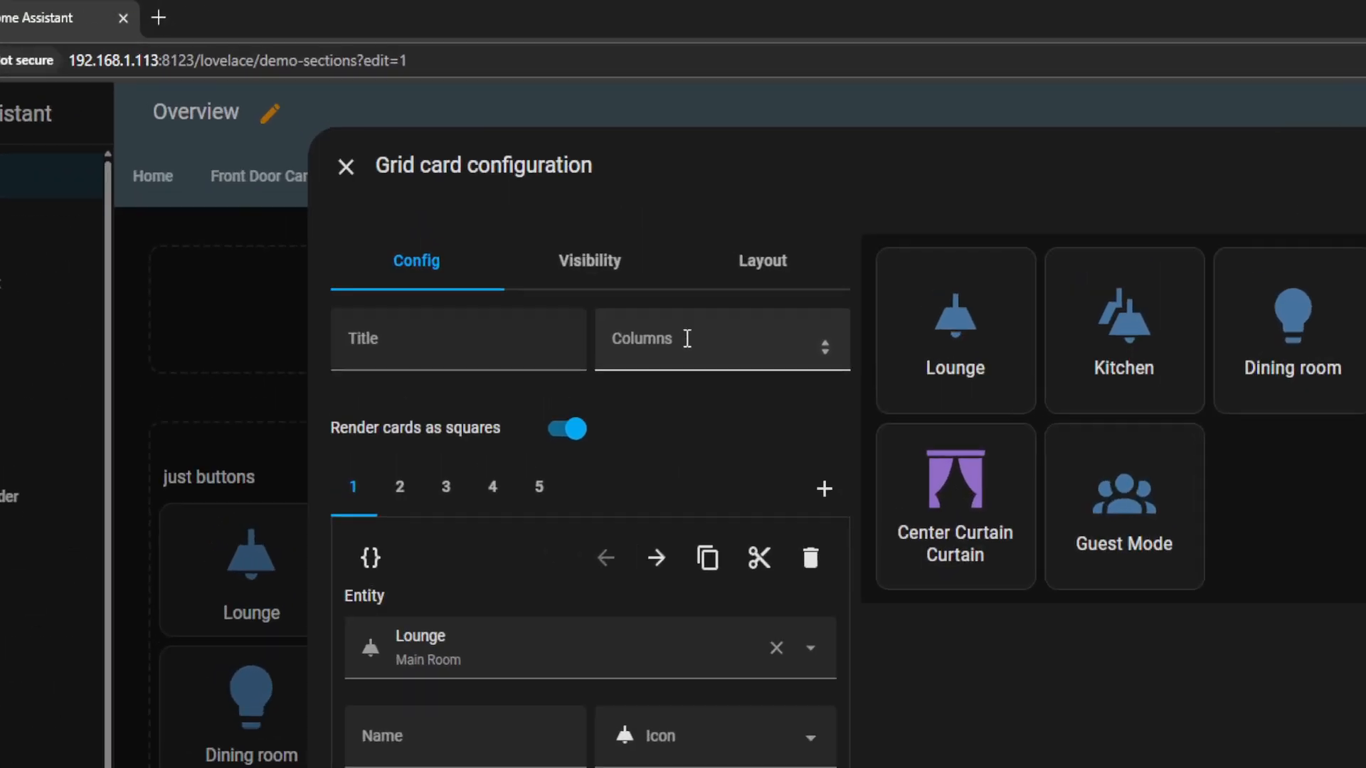
left_click(567, 226)
type("3")
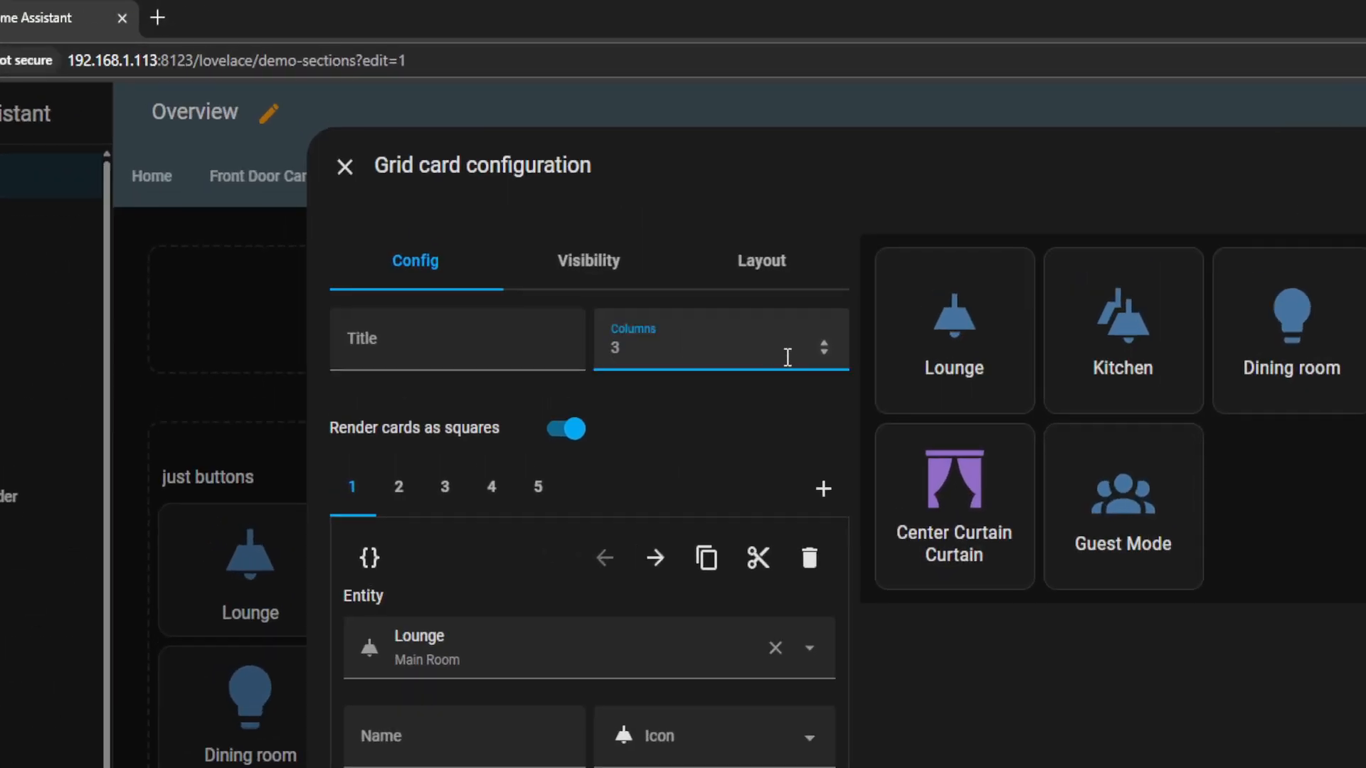
type("3")
left_click(822, 353)
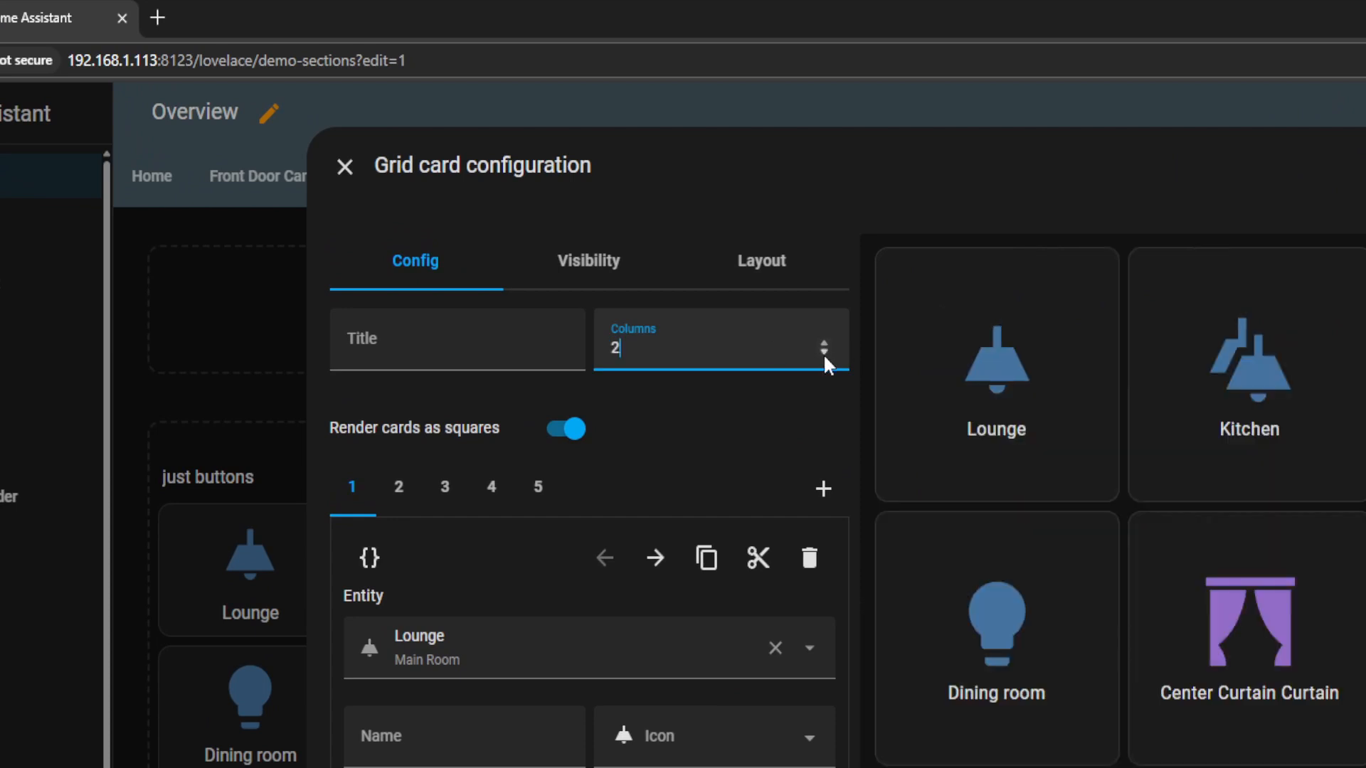
left_click(823, 342)
left_click(1003, 712)
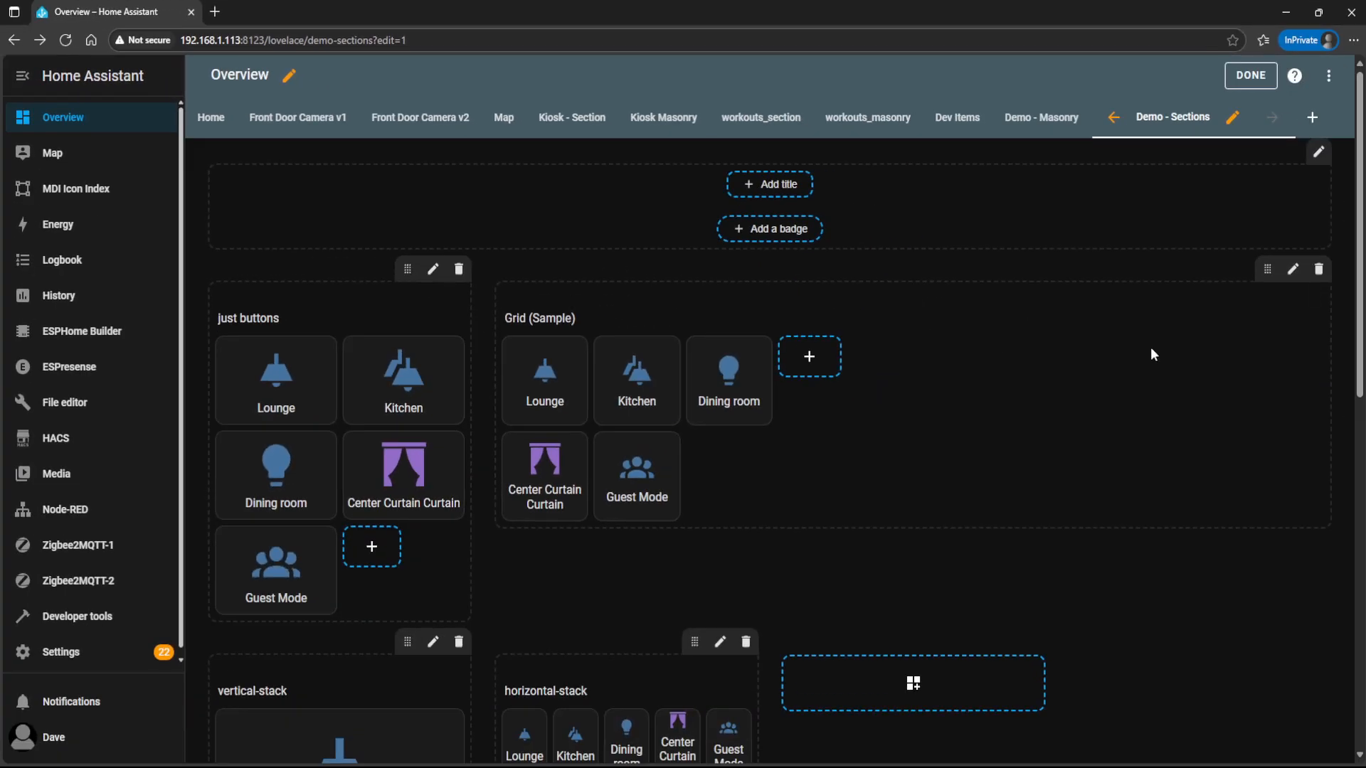
- Set the Grid (Sample) section's width back to 1 and save it
left_click(1292, 269)
left_click(532, 231)
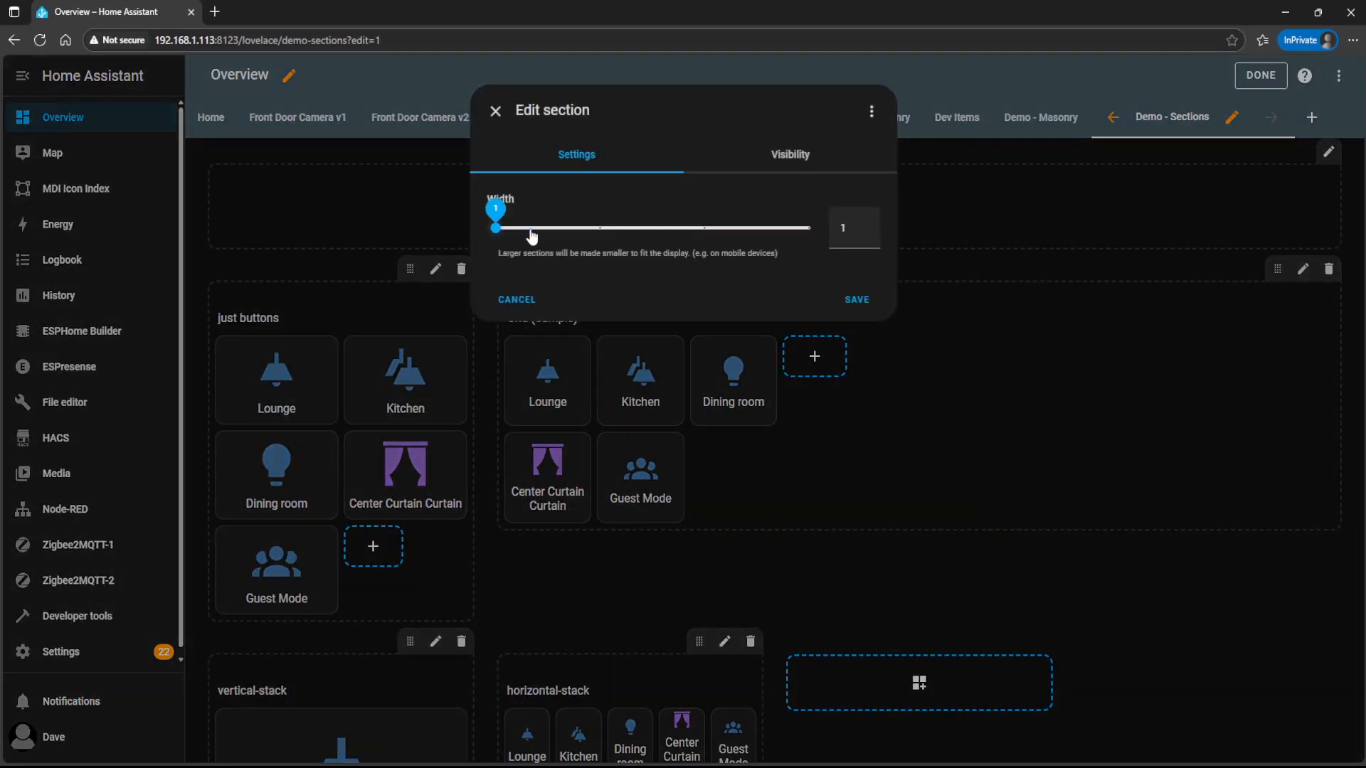
left_click(862, 304)
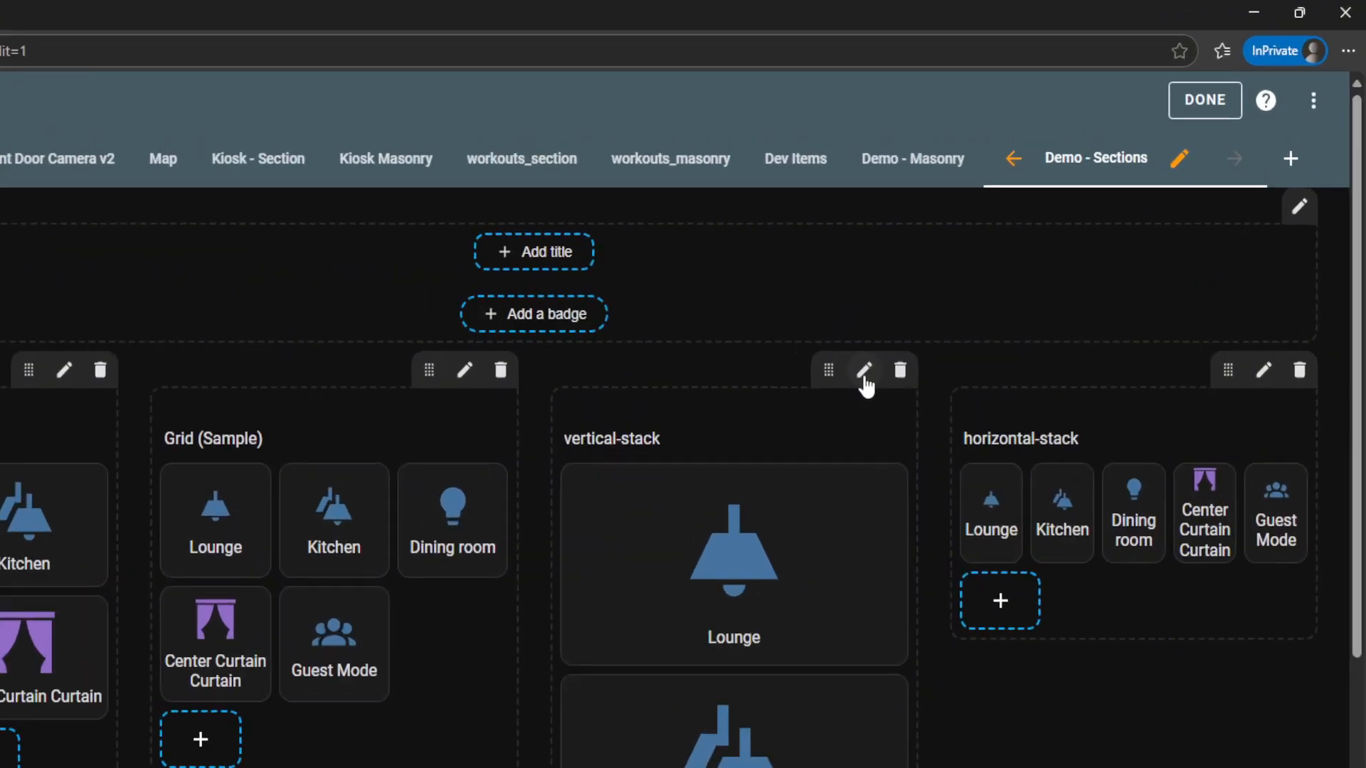
- Set the width of the vertical-stack section to 4, save it and inspect the resulting layout
left_click(1005, 271)
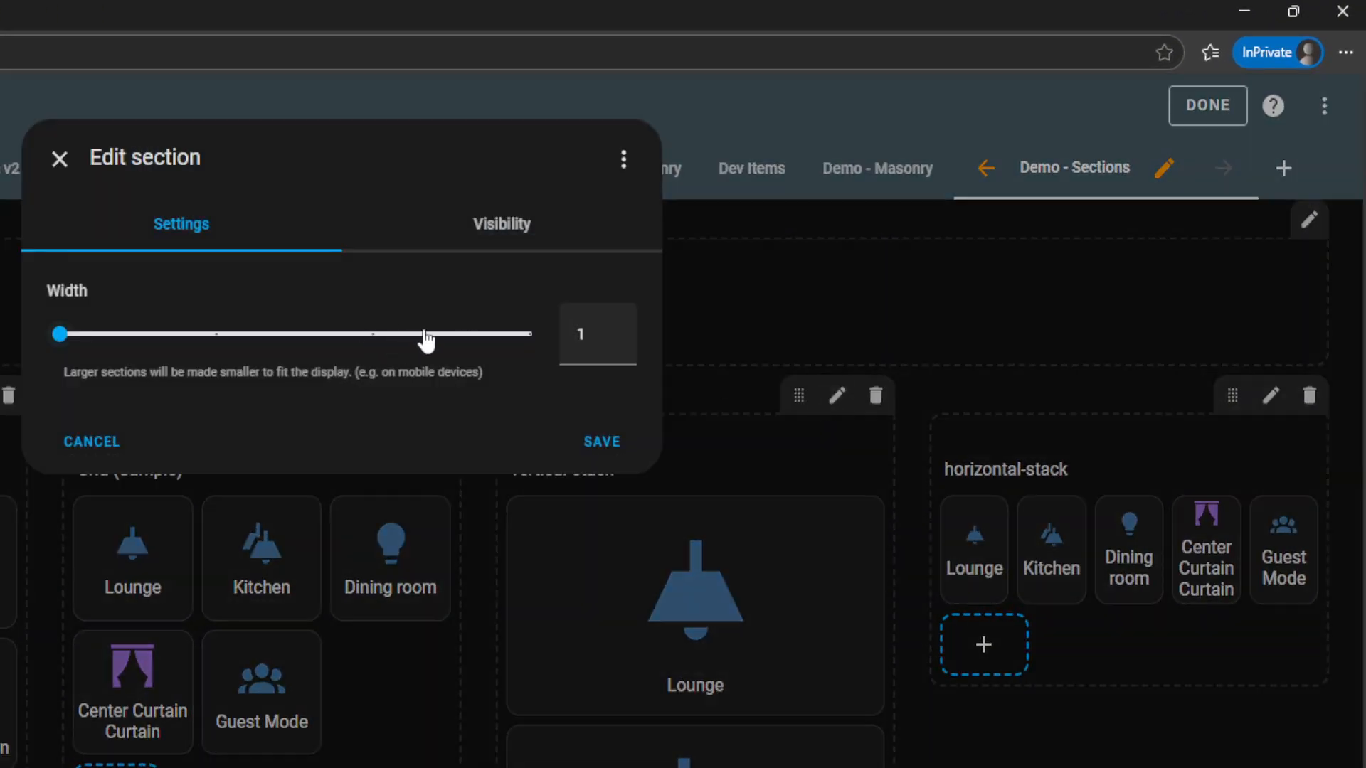
left_click(463, 335)
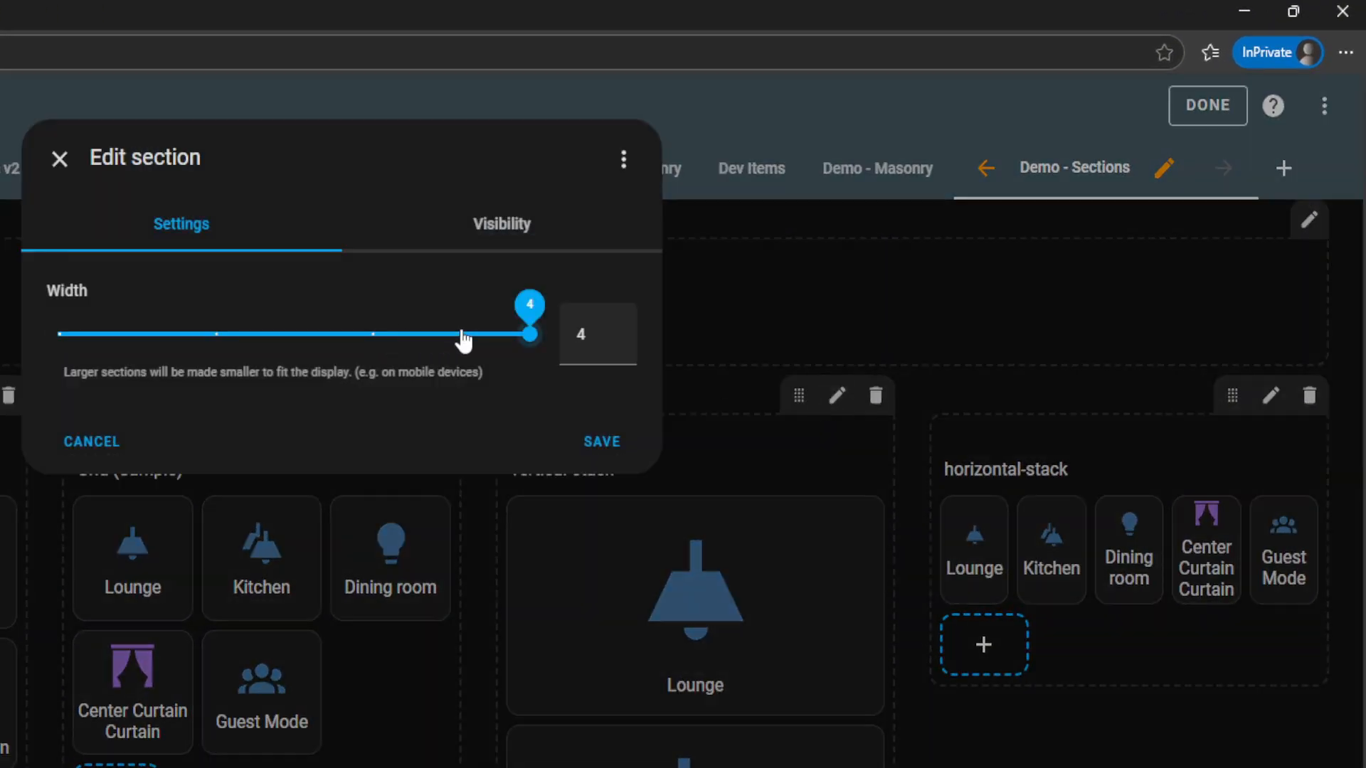
left_click(597, 437)
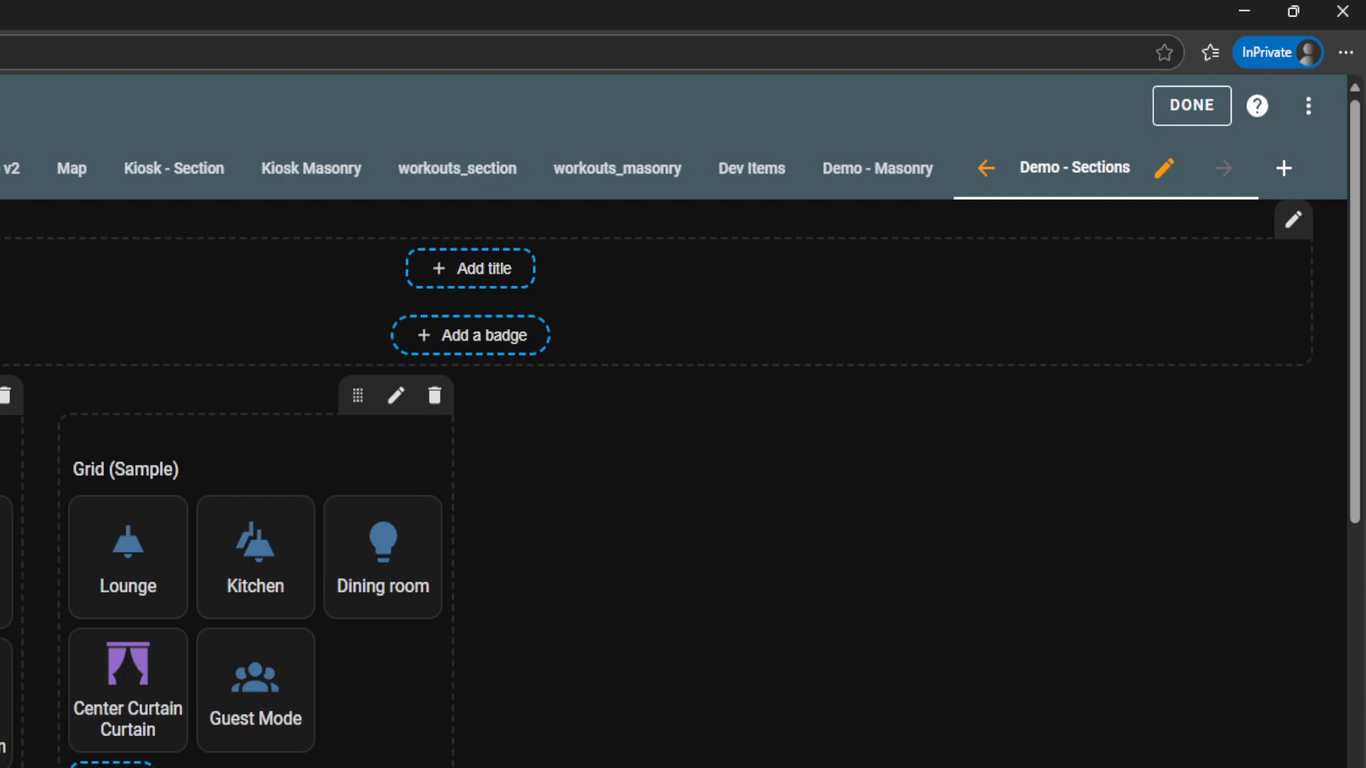
scroll(519, 725, "down", 5)
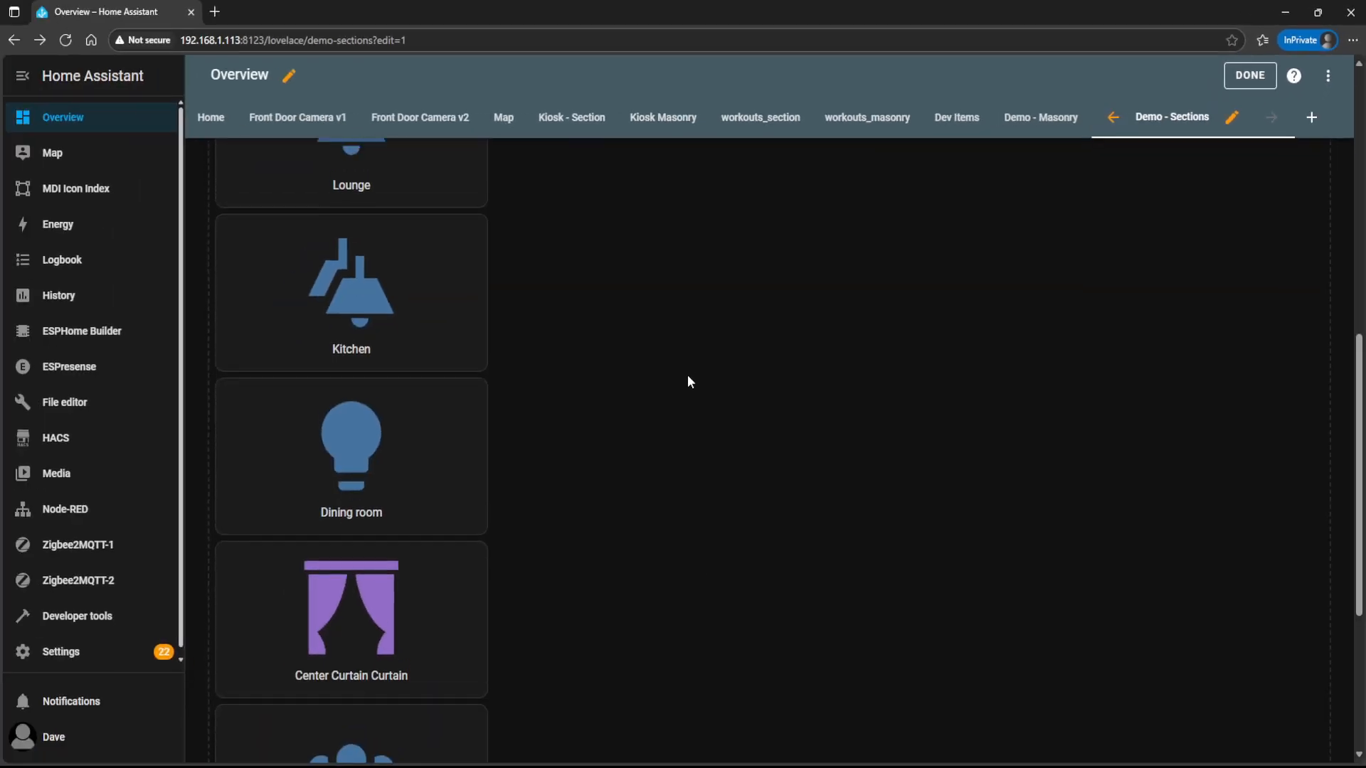
- Set the vertical-stack section's width back to 1 and save it
scroll(454, 507, "up", 2)
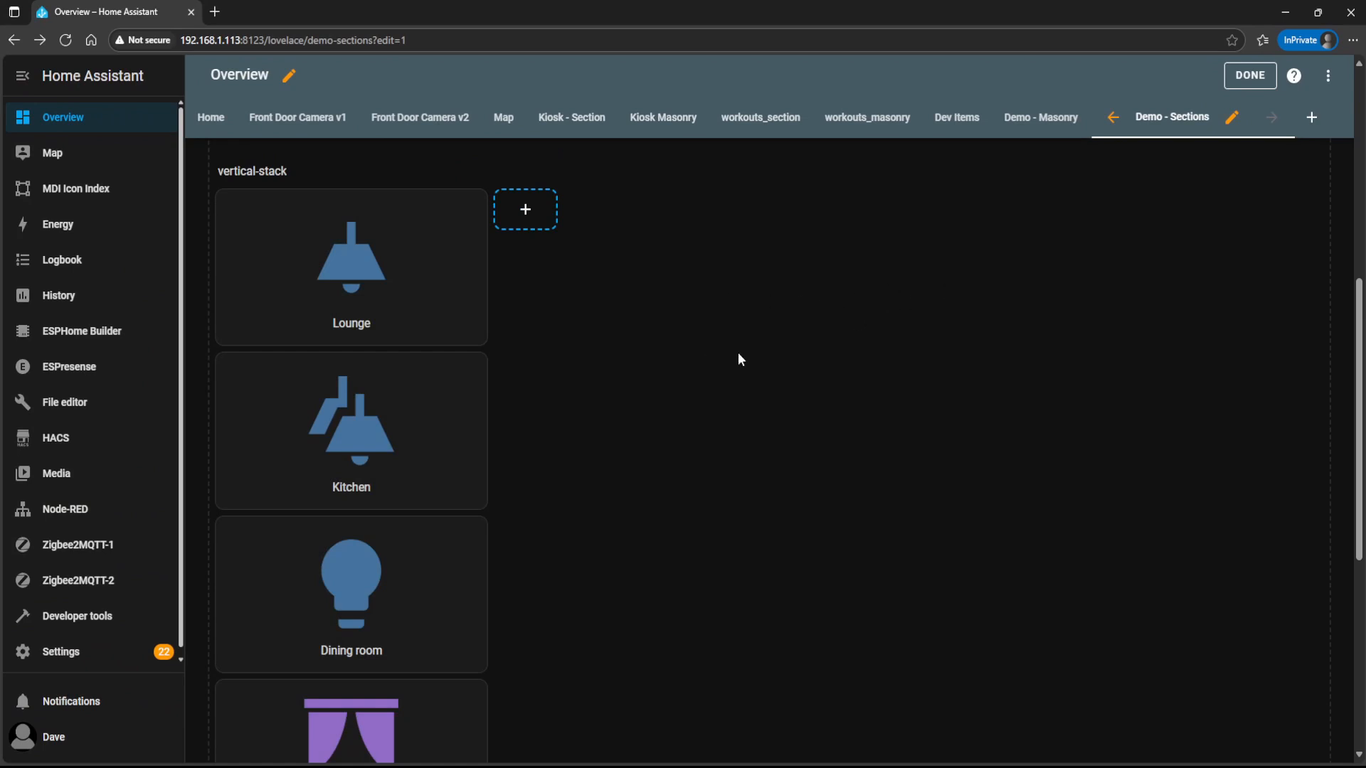
scroll(737, 352, "up", 2)
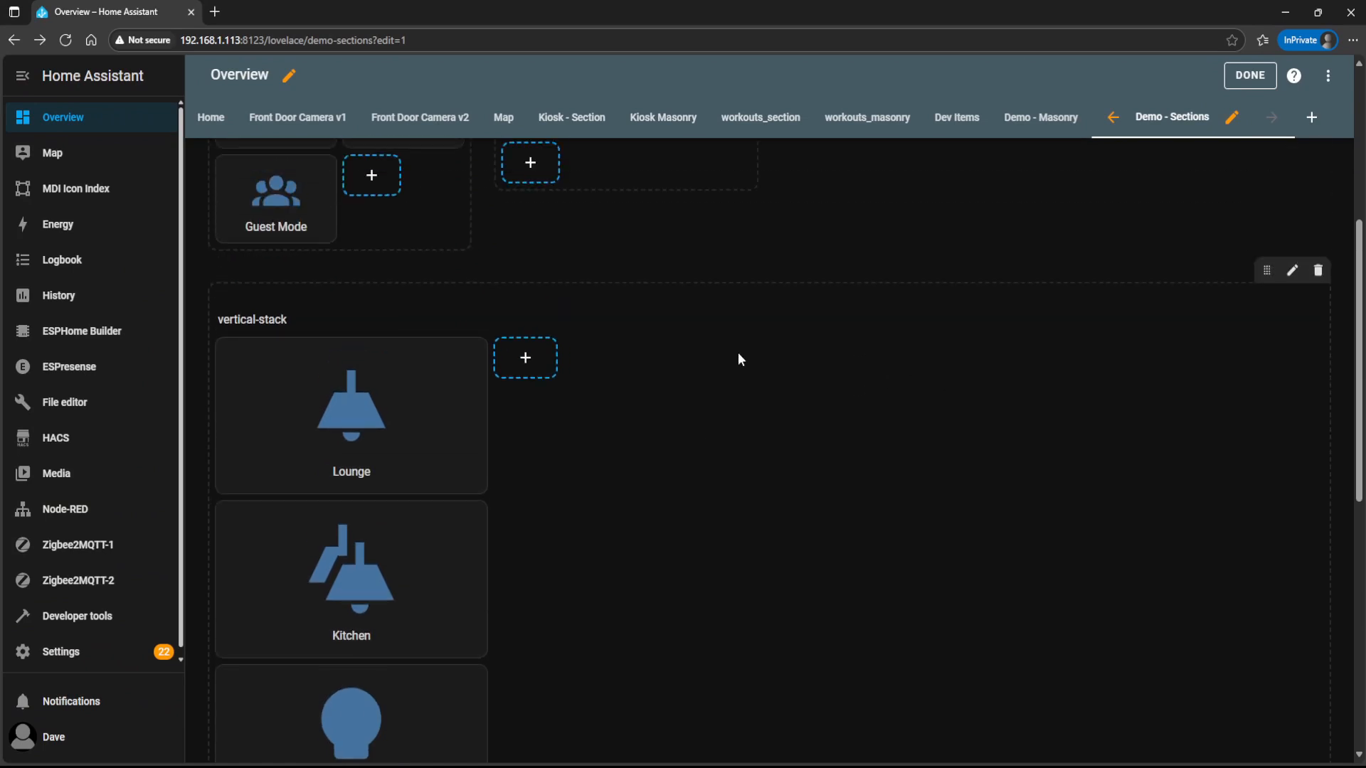
left_click(1293, 272)
left_click(519, 229)
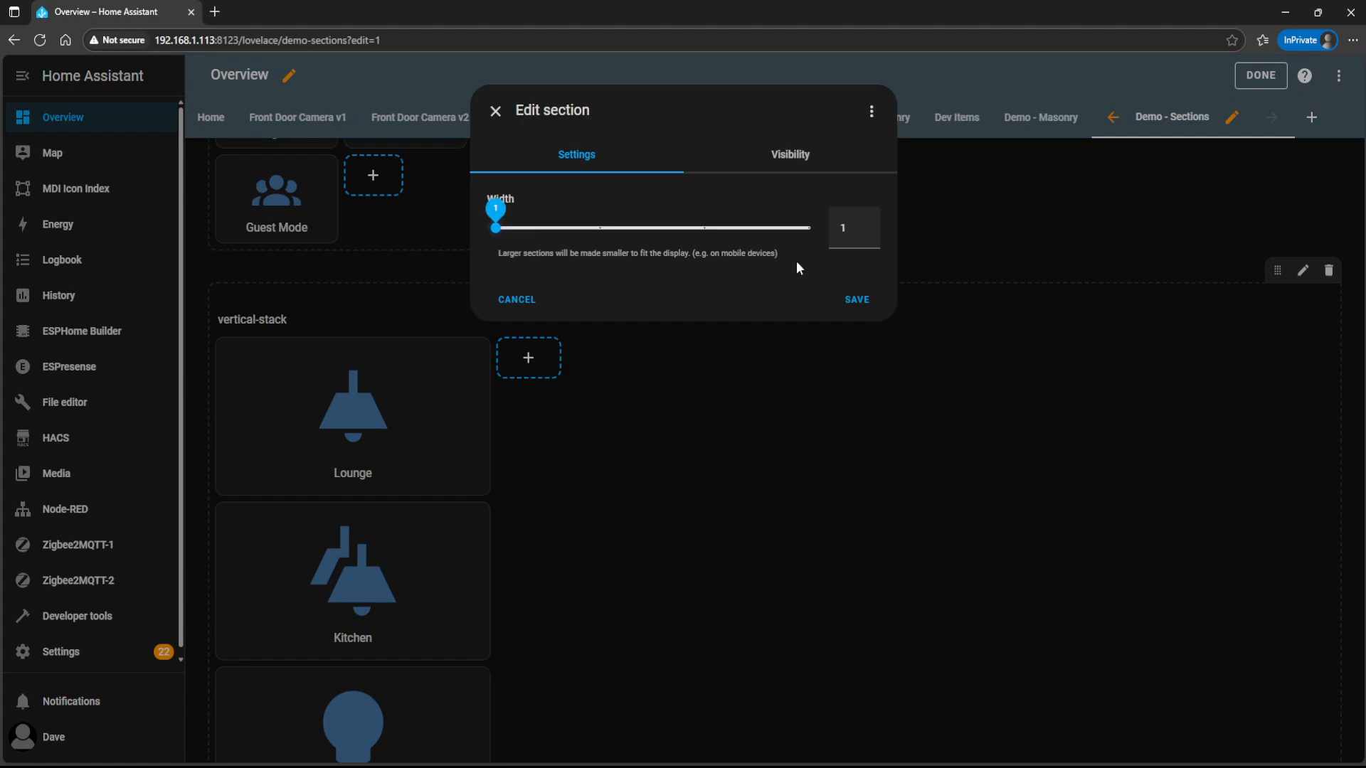
left_click(857, 299)
- Set the width of the horizontal-stack section to 4, save it and view the section's new layout
scroll(1069, 351, "up", 5)
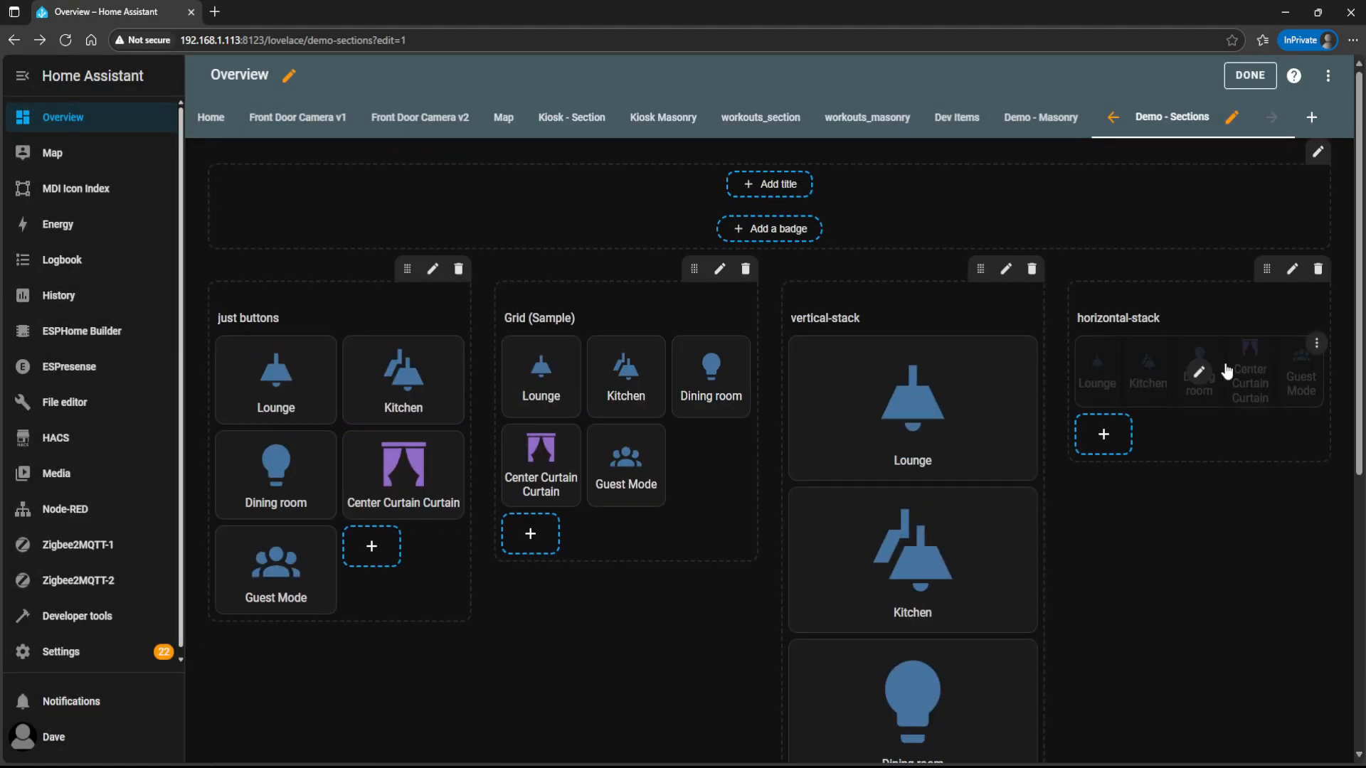
left_click(1292, 270)
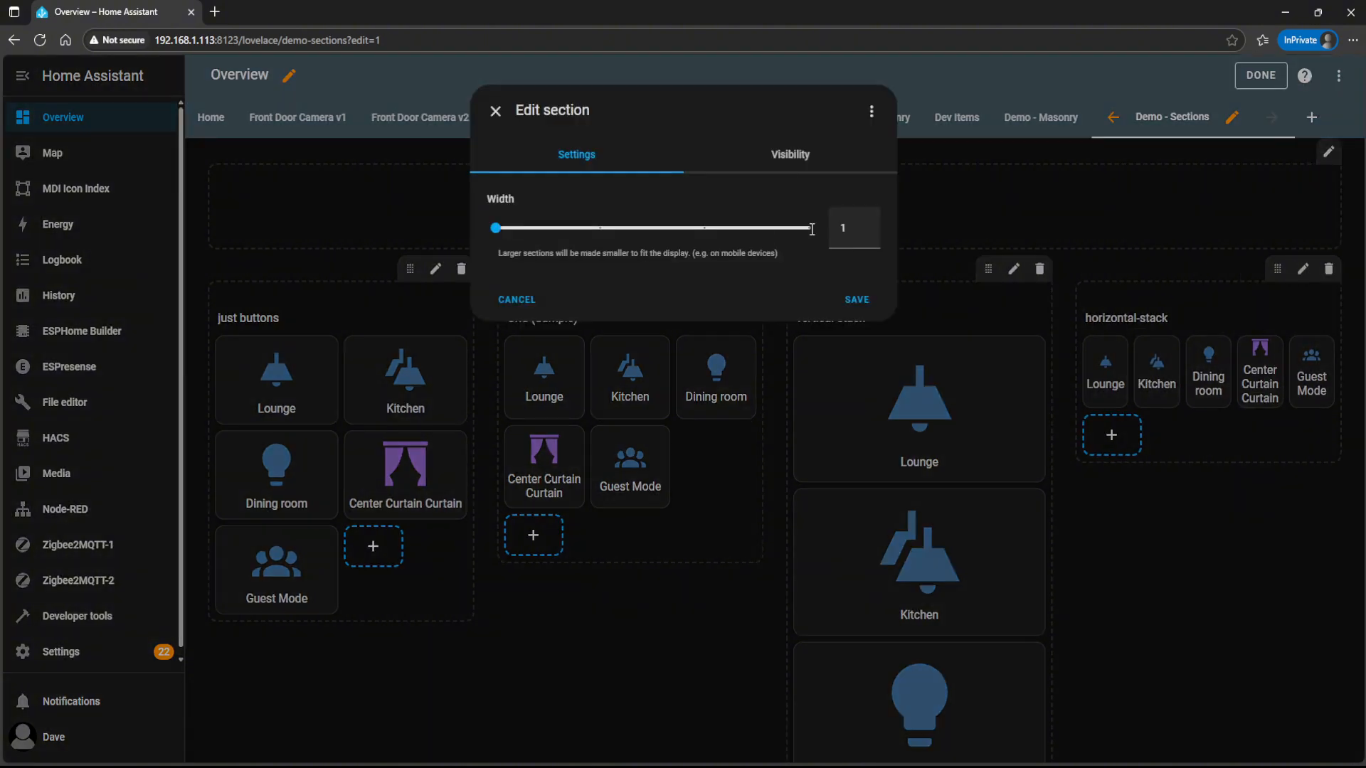
left_click(756, 235)
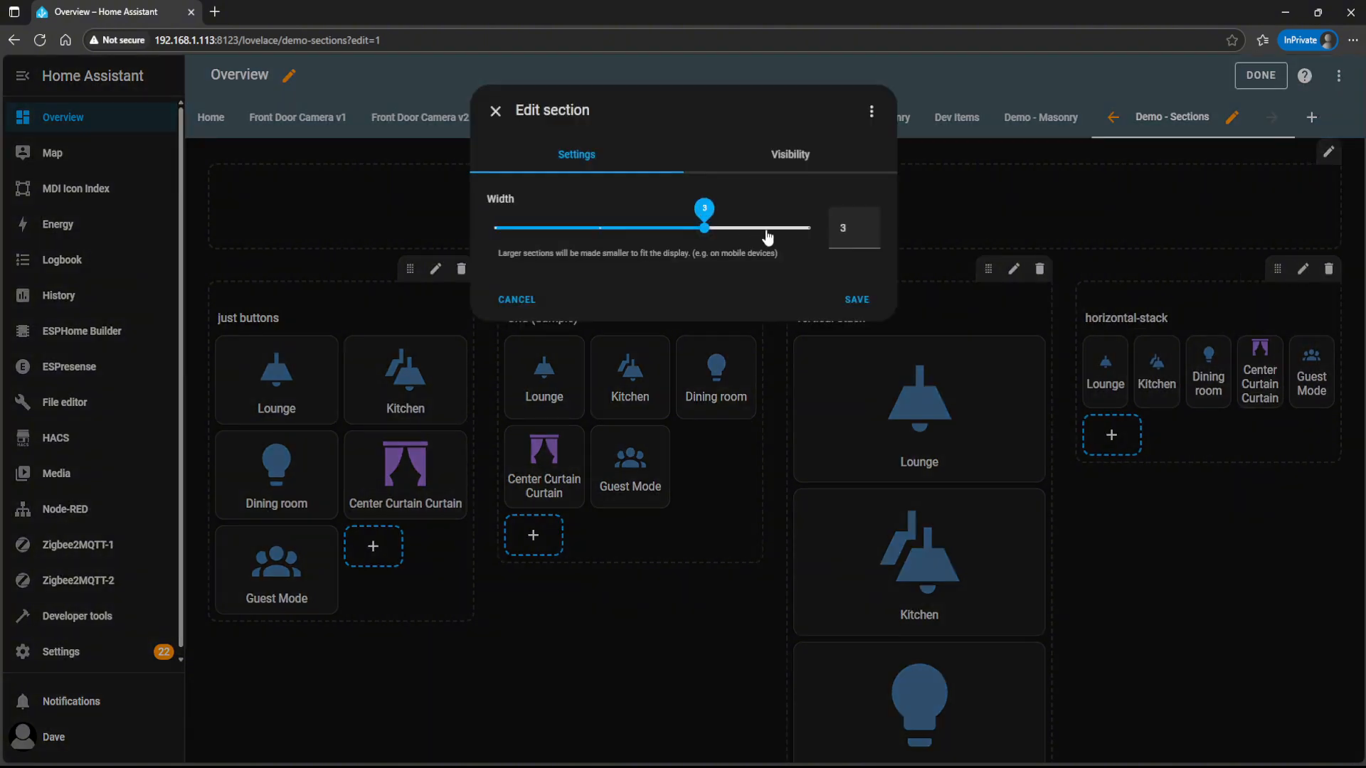
left_click(777, 235)
left_click(856, 300)
scroll(713, 479, "down", 9)
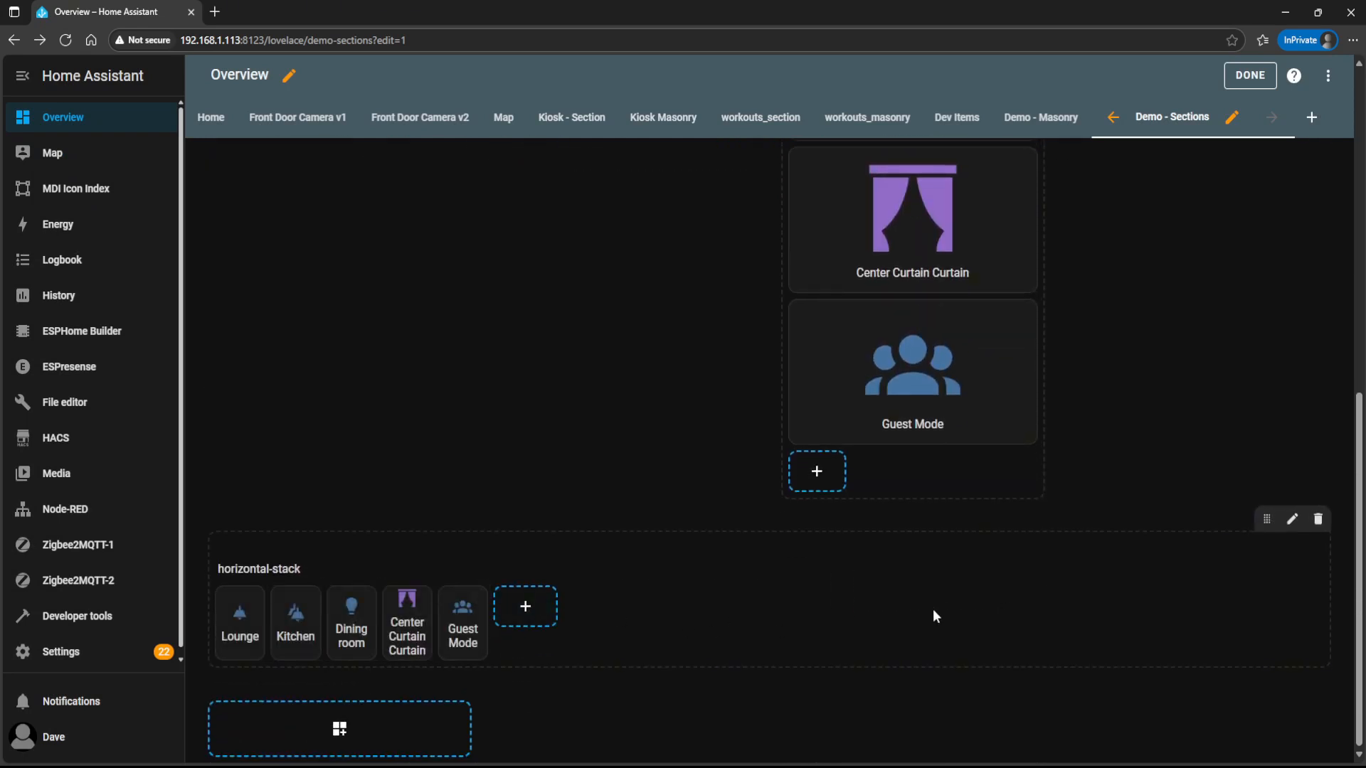
- Set the horizontal-stack section's width back to 1 and save it
left_click(1291, 519)
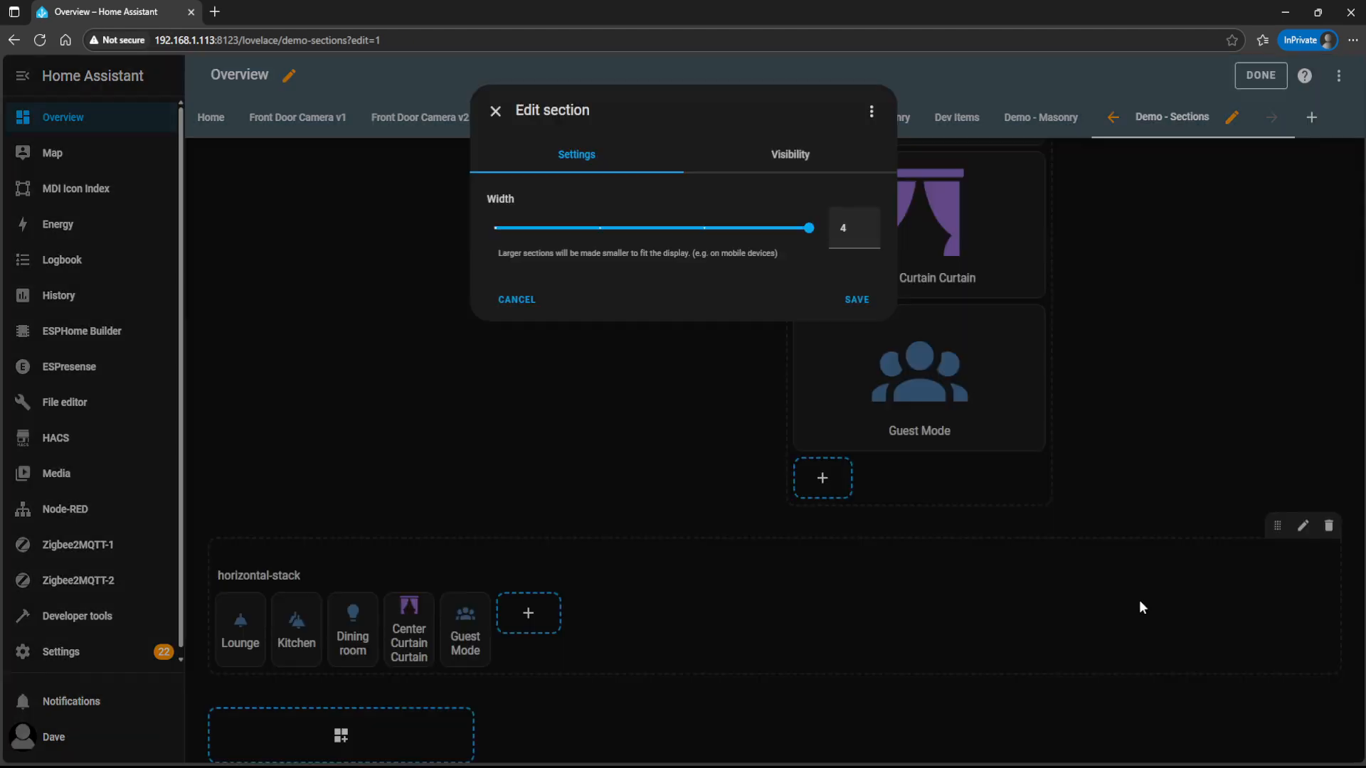
mouse_move(510, 234)
left_mouse_down()
mouse_move(552, 232)
mouse_move(513, 234)
left_mouse_up()
left_click(875, 303)
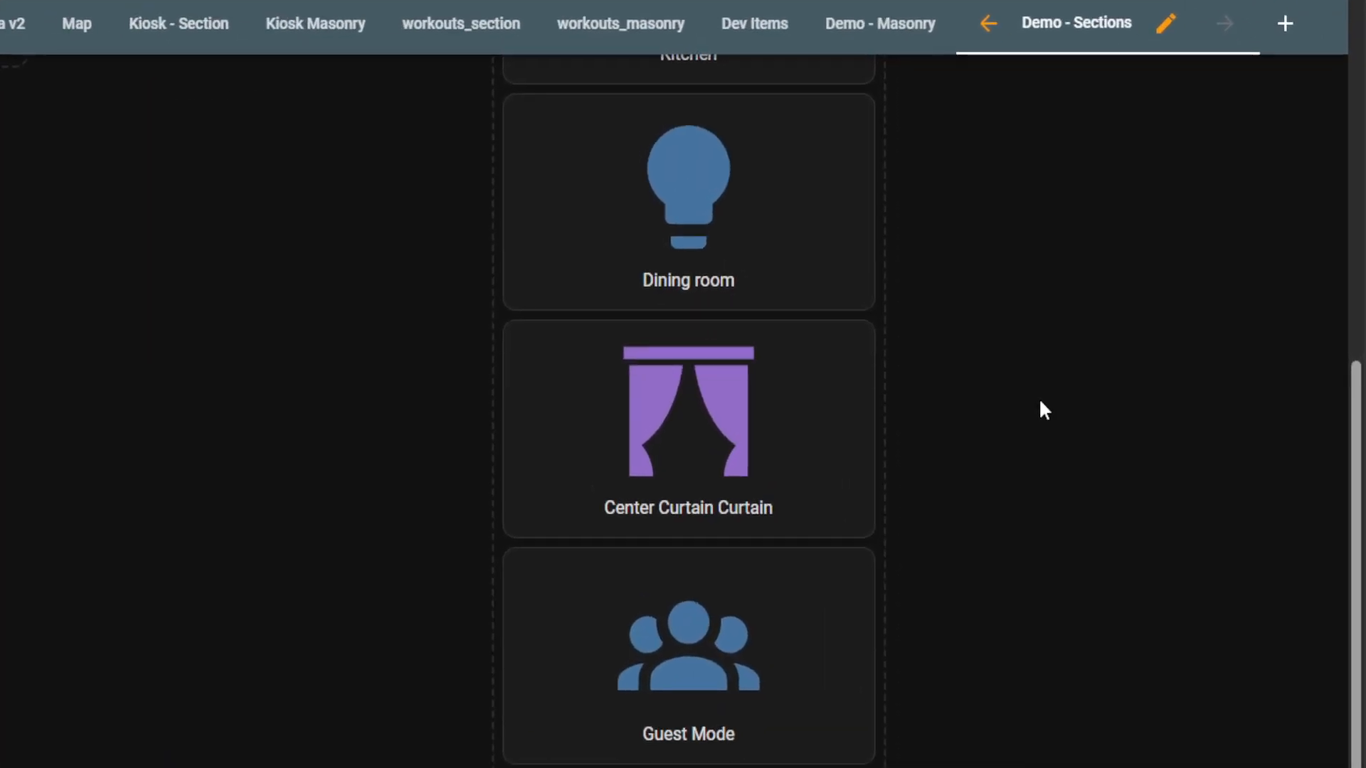
- Copy the complete YAML configuration of the vertical-stack section and close its editor without changes
scroll(1038, 403, "up", 7)
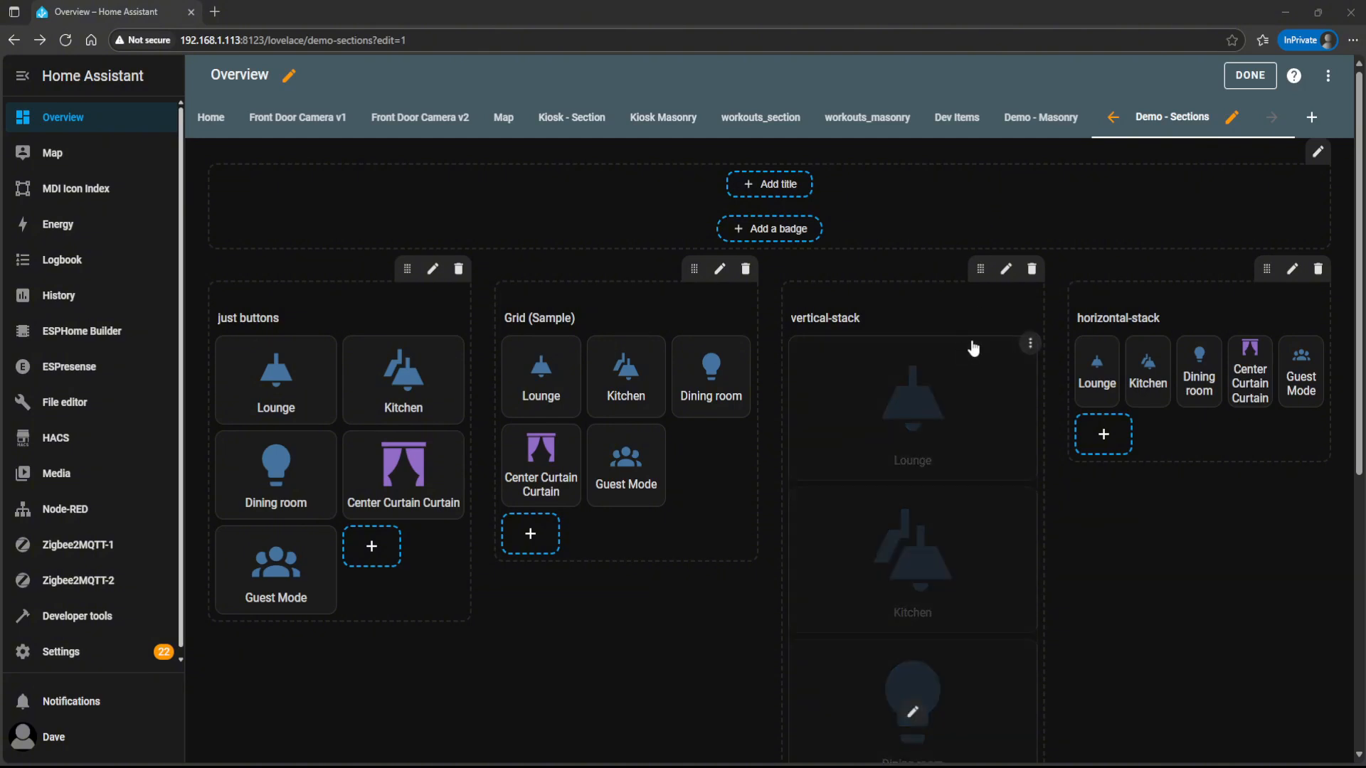
left_click(1029, 345)
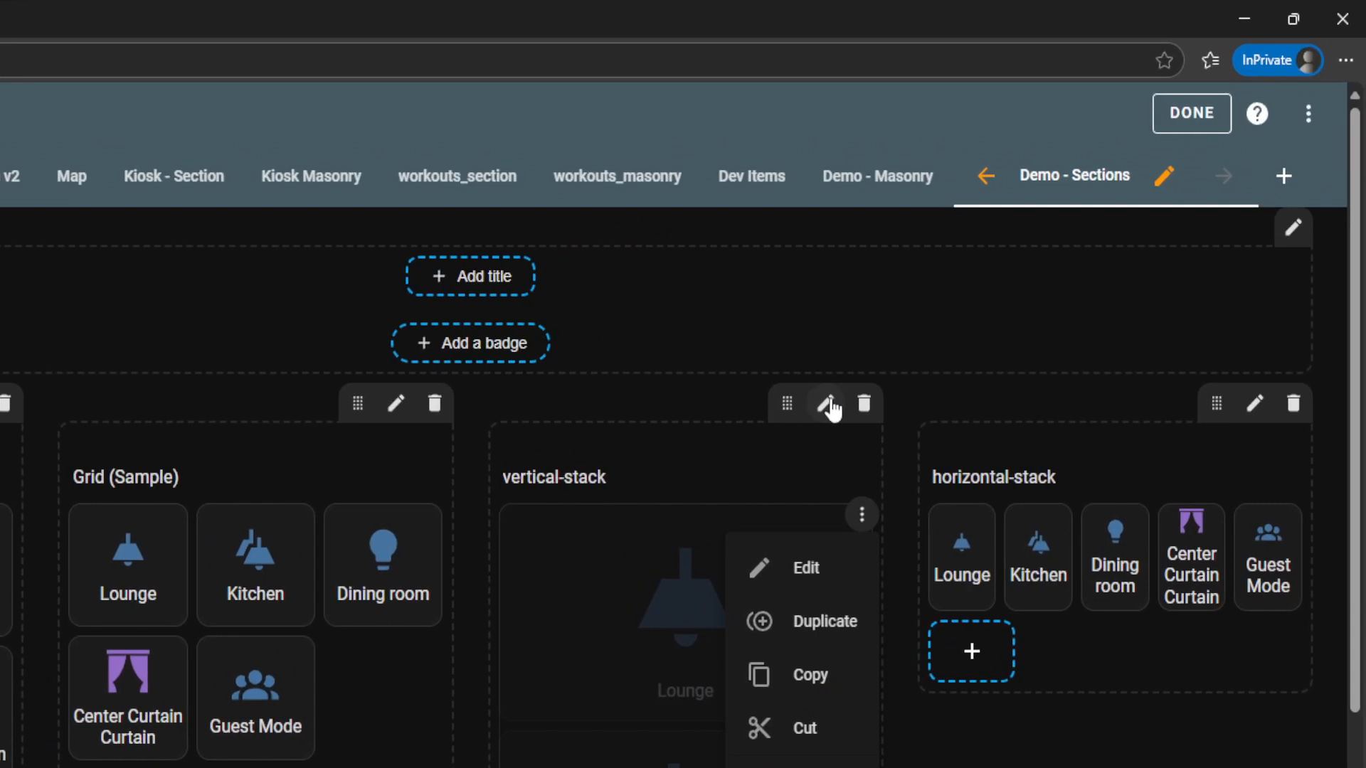
left_click(826, 405)
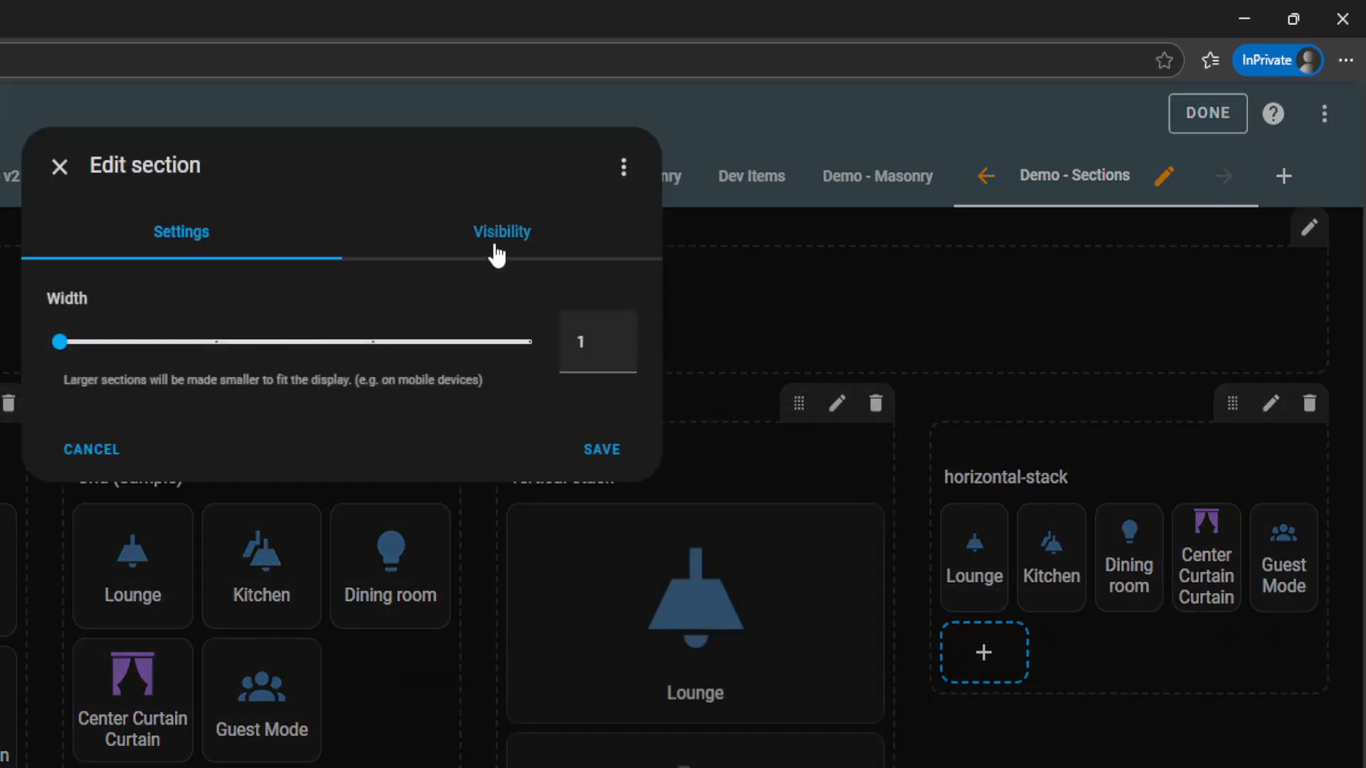
left_click(623, 167)
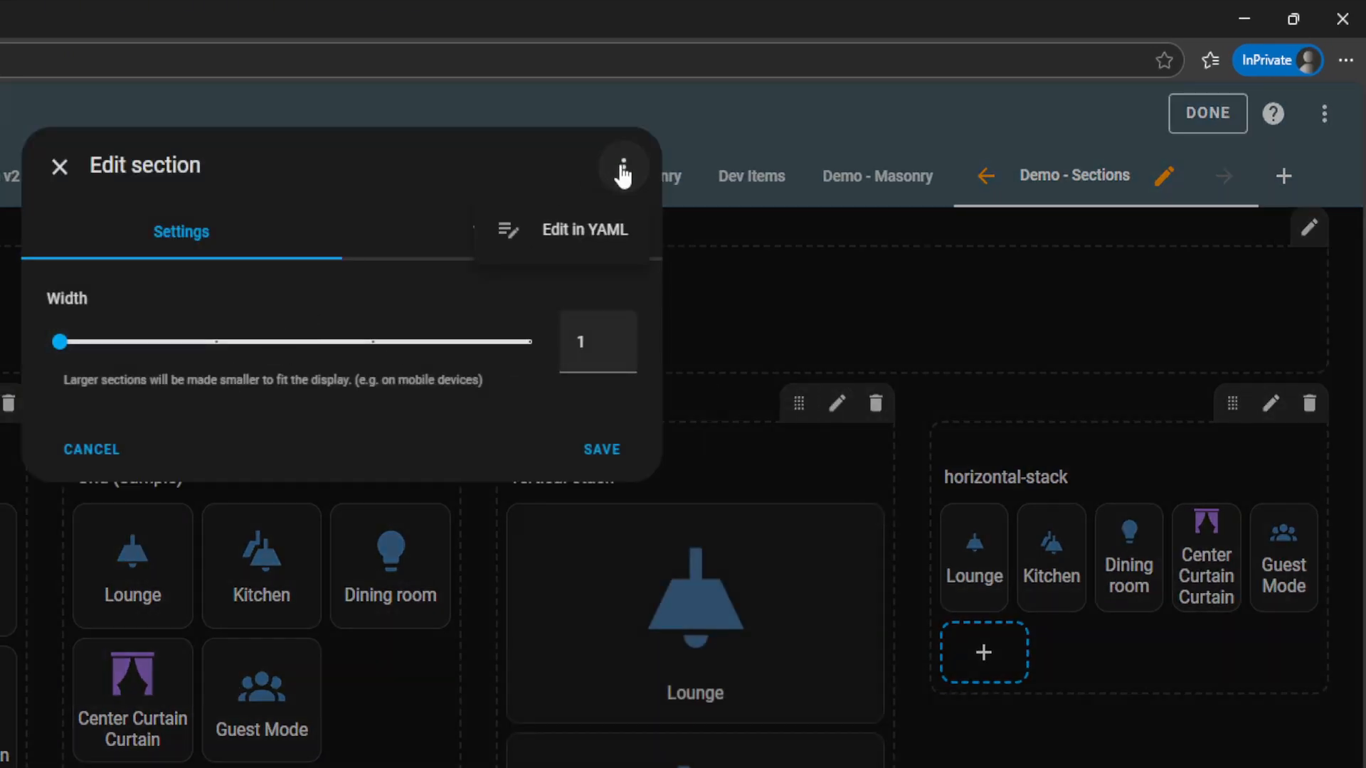
left_click(559, 240)
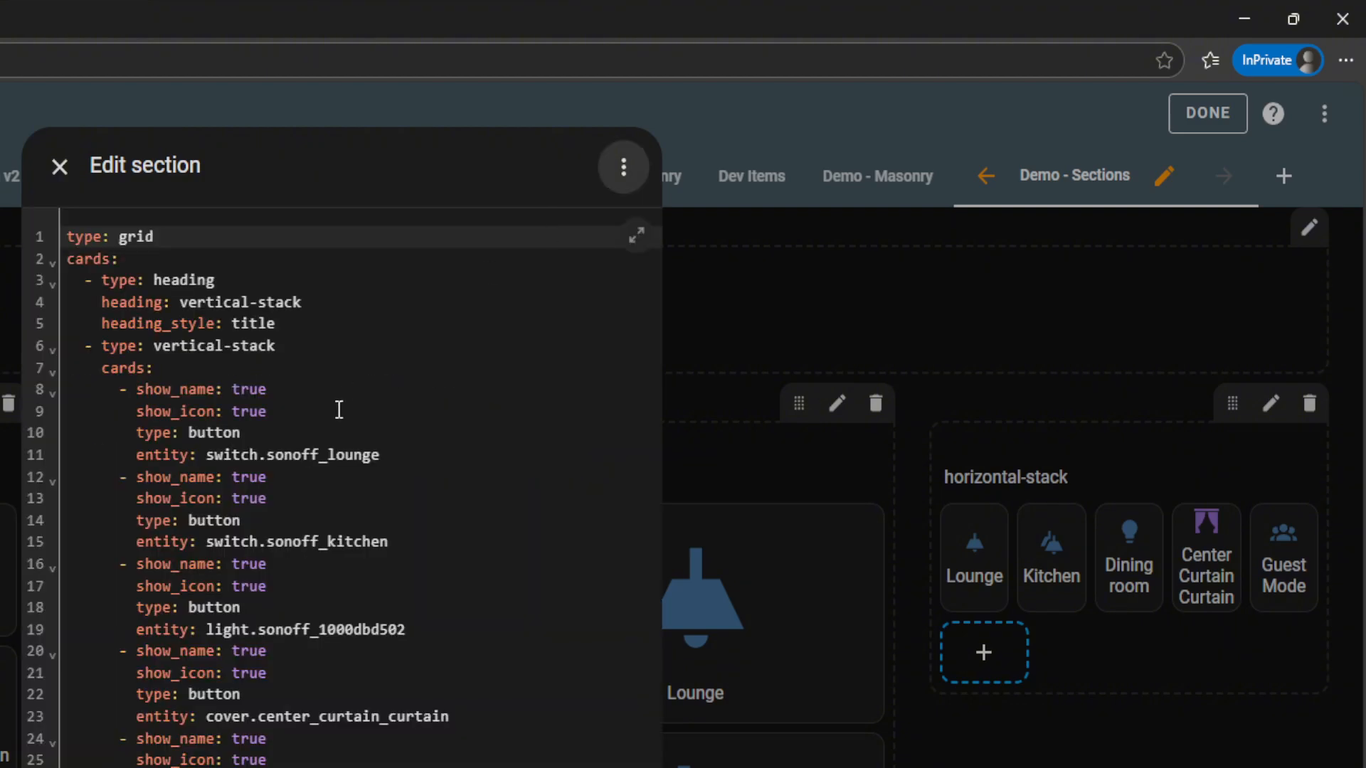
left_click(329, 430)
key("ctrl+a")
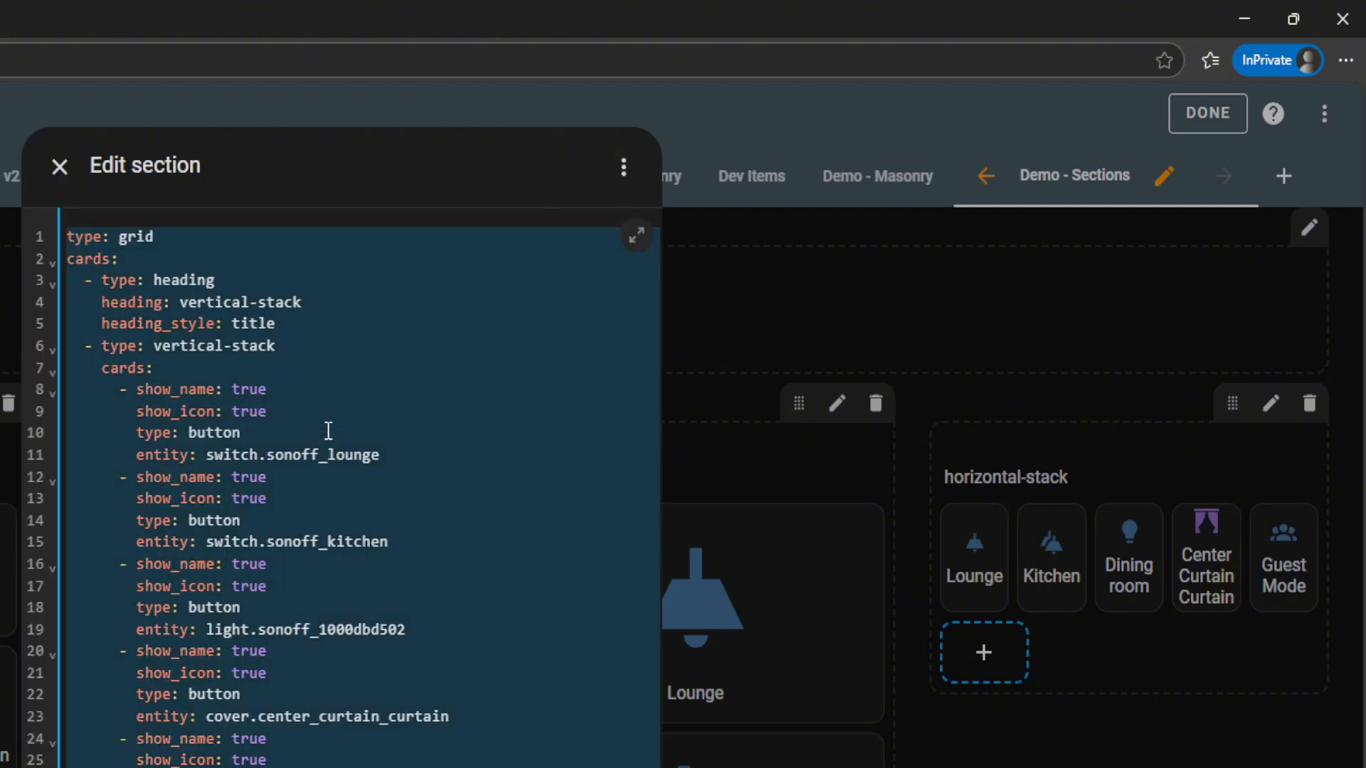
key("Escape")
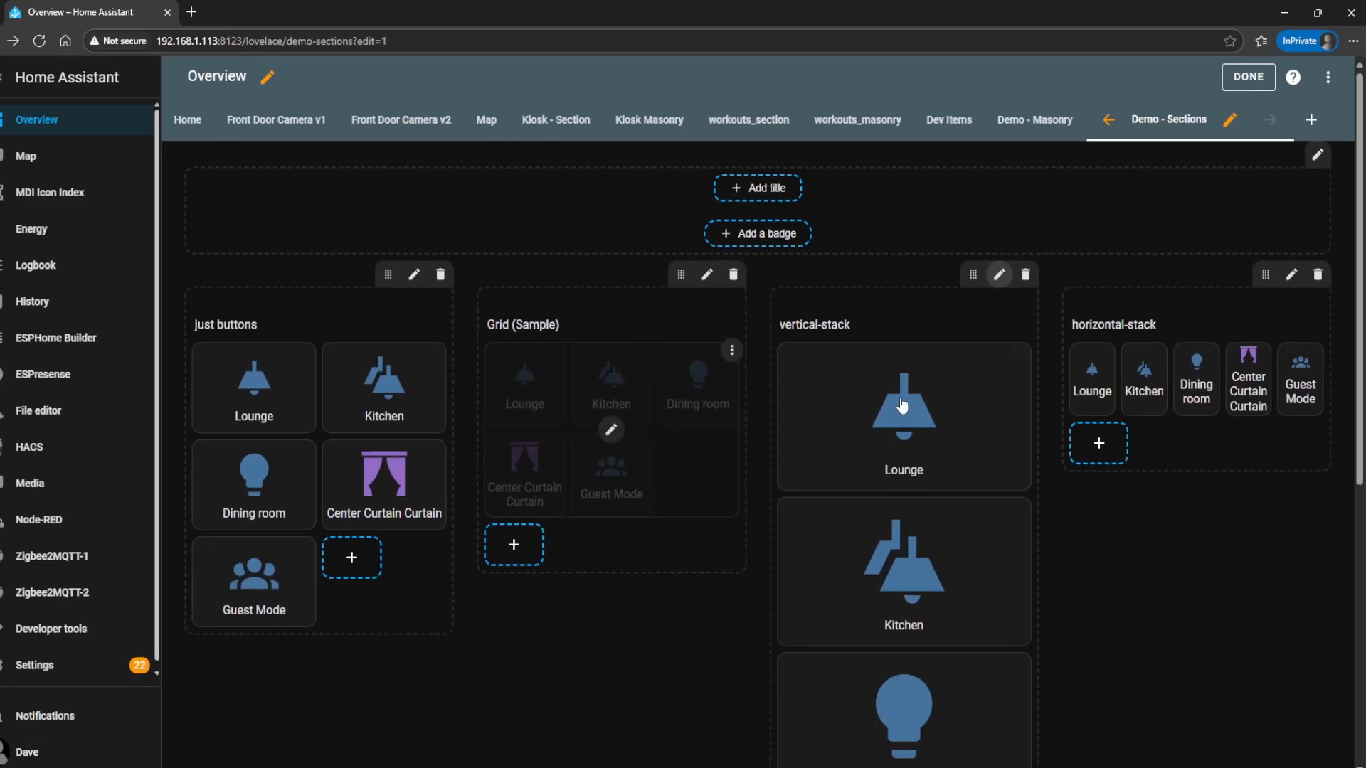
- Add a new section to the view, replace its YAML with the copied vertical-stack configuration and save it
scroll(687, 599, "down", 7)
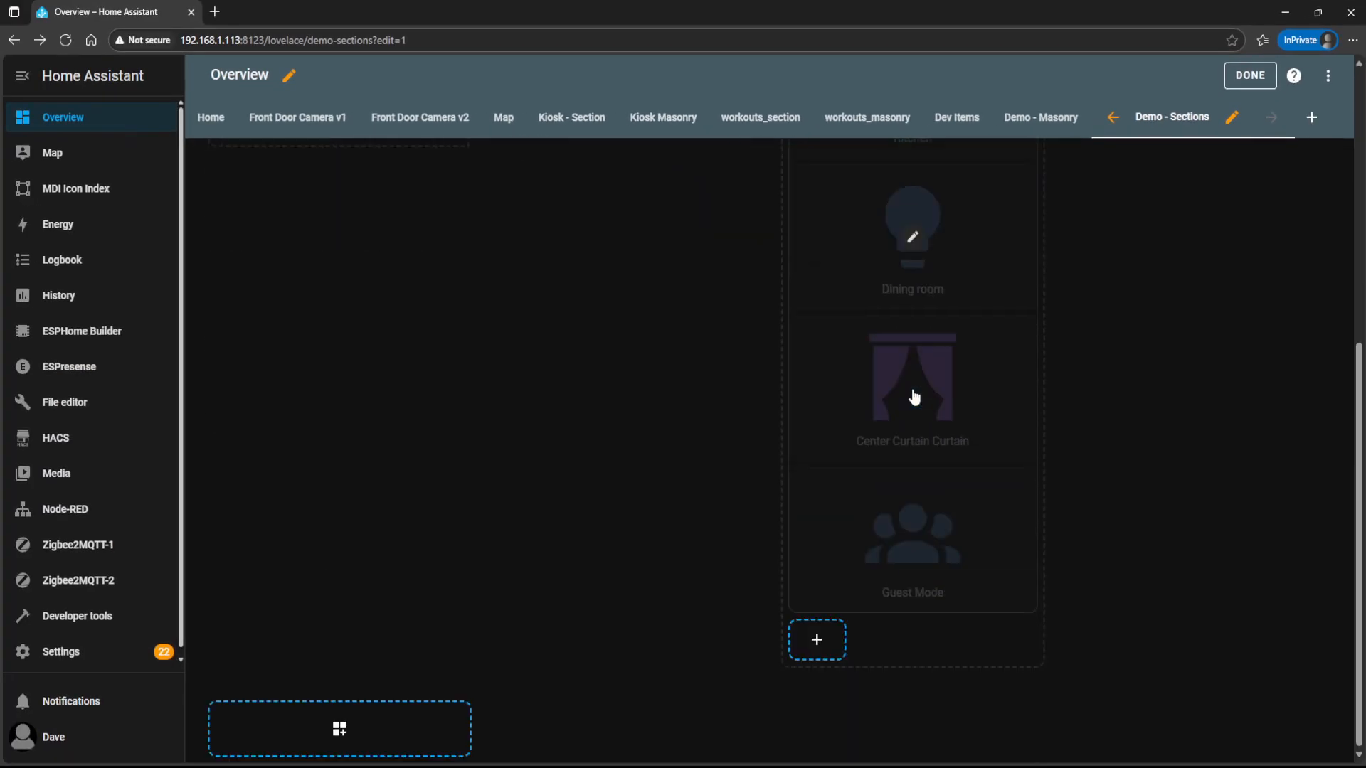
left_click(339, 728)
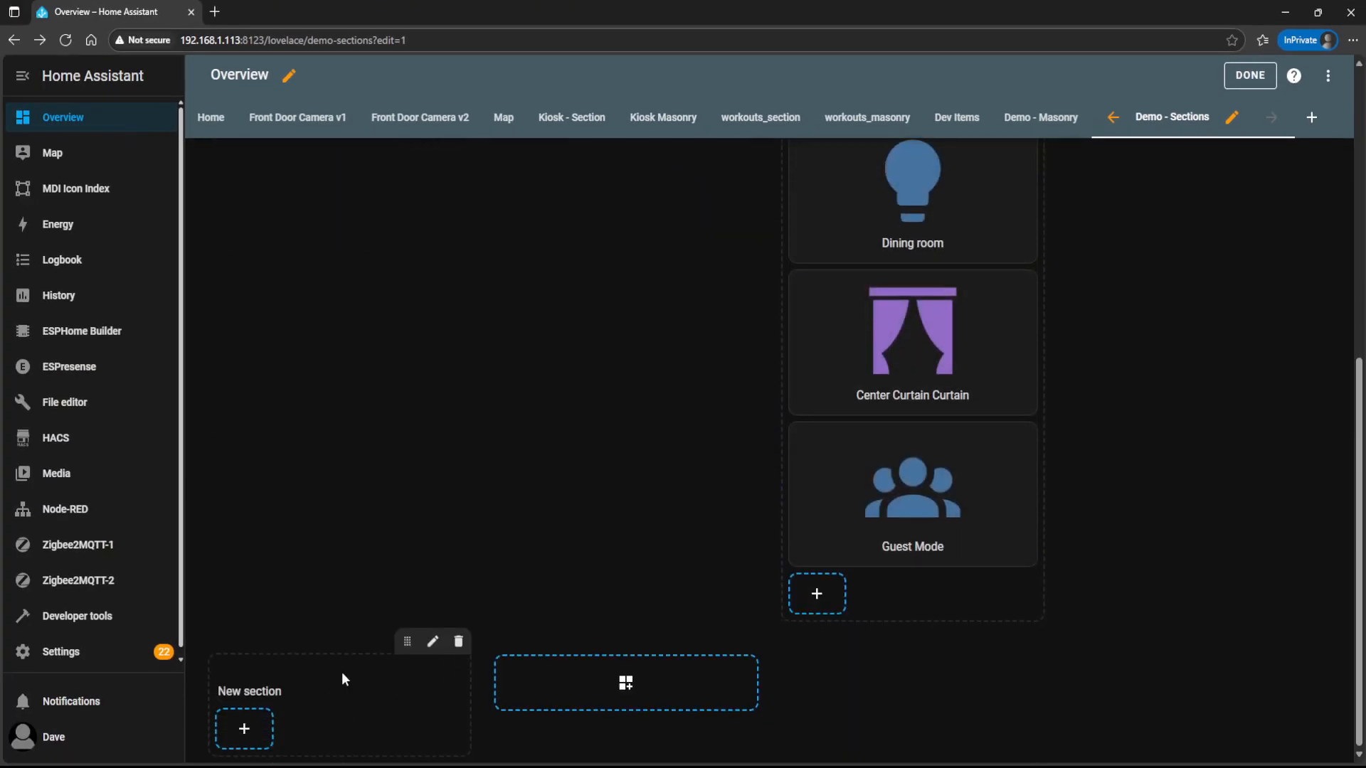
left_click(434, 643)
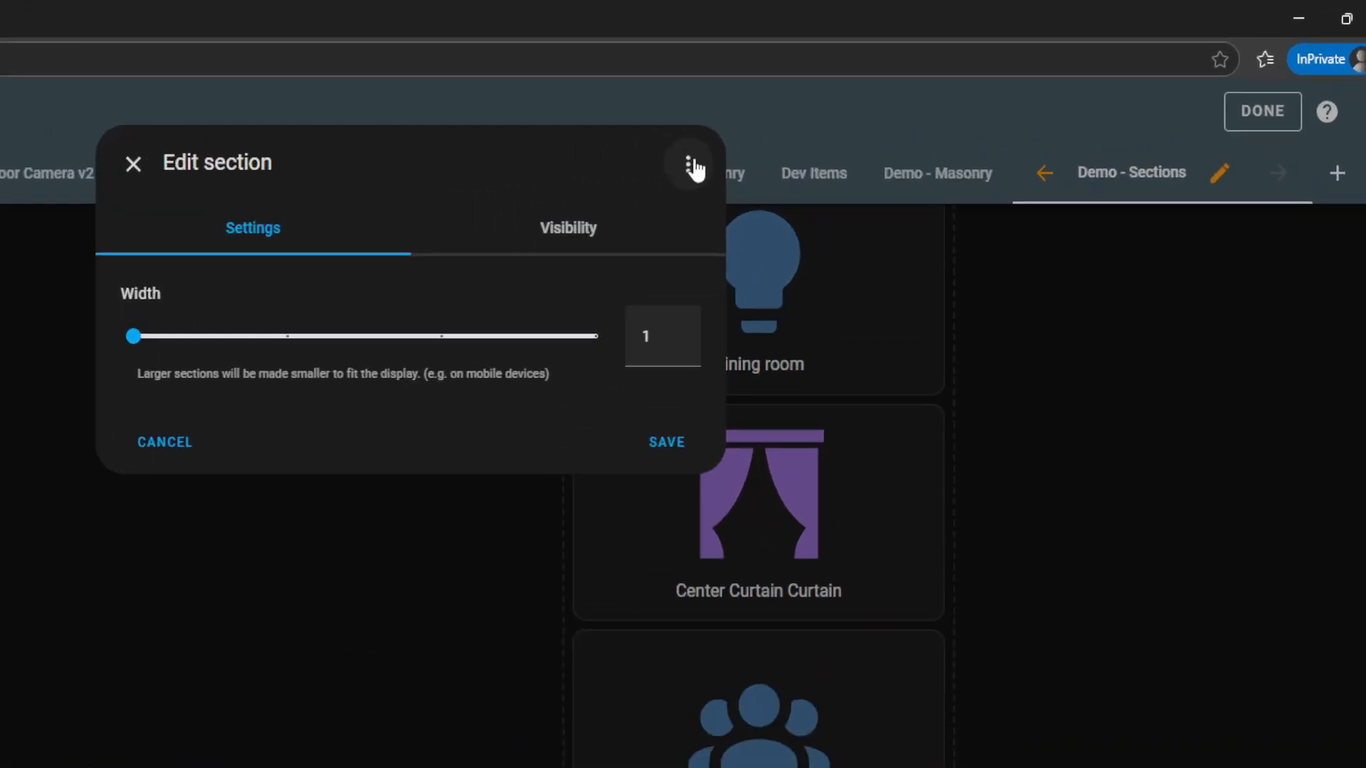
left_click(870, 112)
left_click(637, 235)
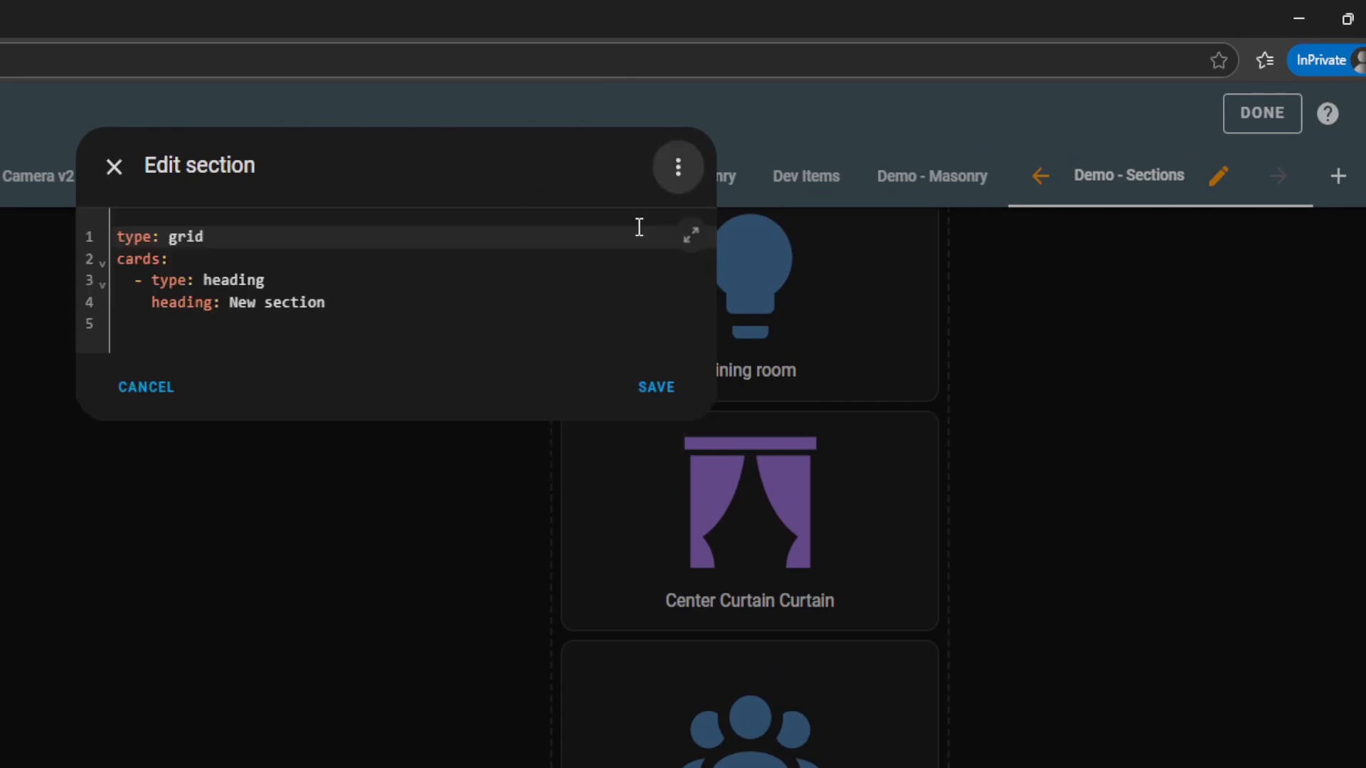
left_click(391, 313)
left_click_drag(391, 313, 103, 206)
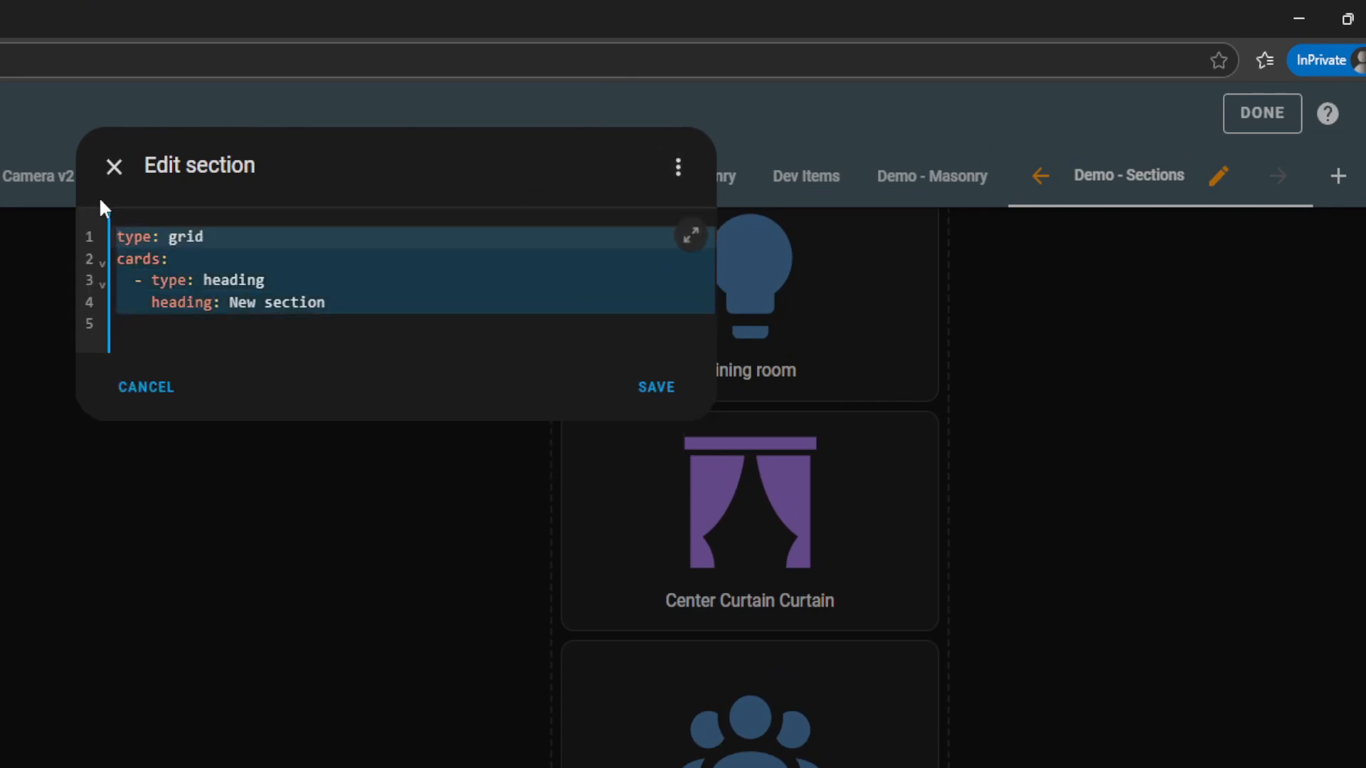
type("type: grid cards:   - type: heading     heading: vertical-stack     heading_style: title   - type: vertical-stack     cards:       - show_name: true         show_icon: true         type: button         entity: switch.sonoff_lounge       - show_name: true         show_icon: true         type: button         entity: switch.sonoff_kitchen       - show_name: true         show_icon: true         type: button         entity: light.sonoff_1000dbd502       - show_name: true         show_icon: true         type: button         entity: cover.center_curtain_curtain       - show_name: true         show_icon: true         type: button         entity: input_boolean.guest_mode column_span: 1")
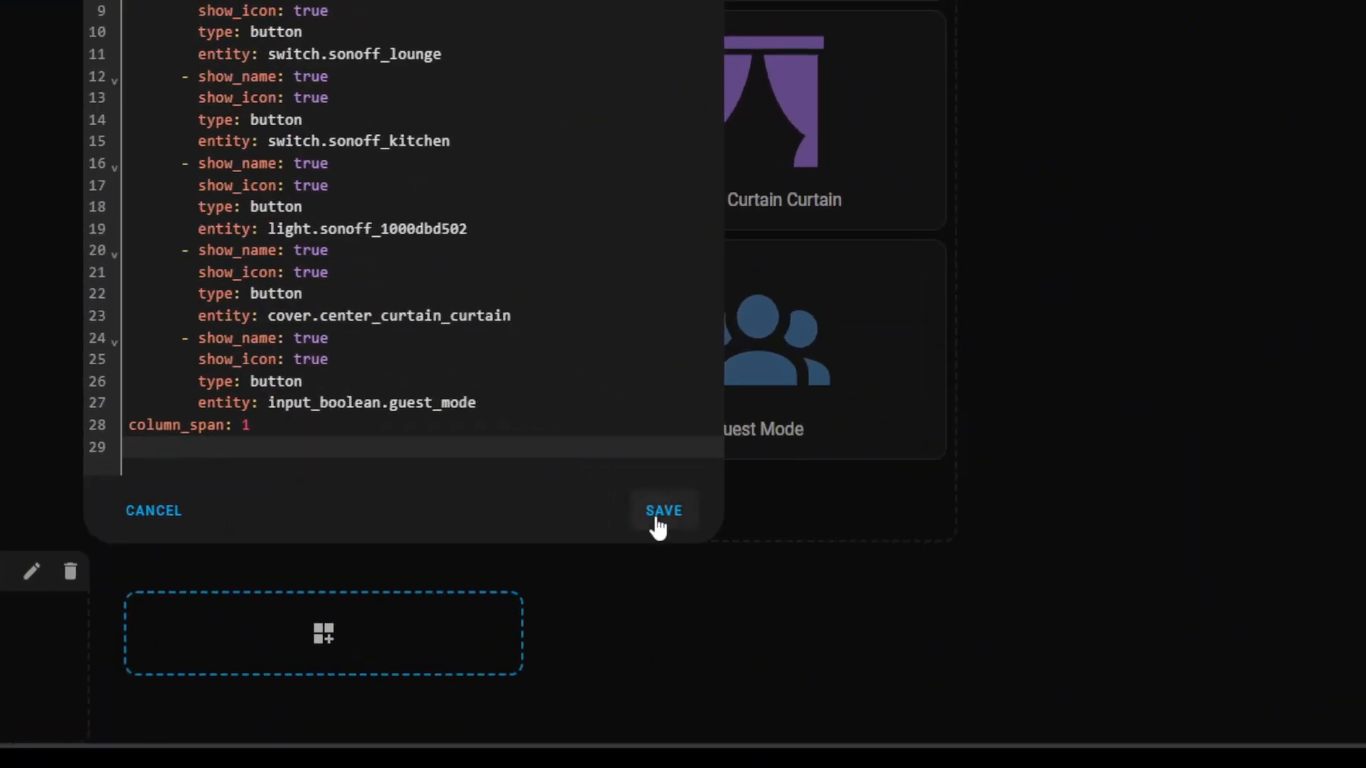
left_click(857, 607)
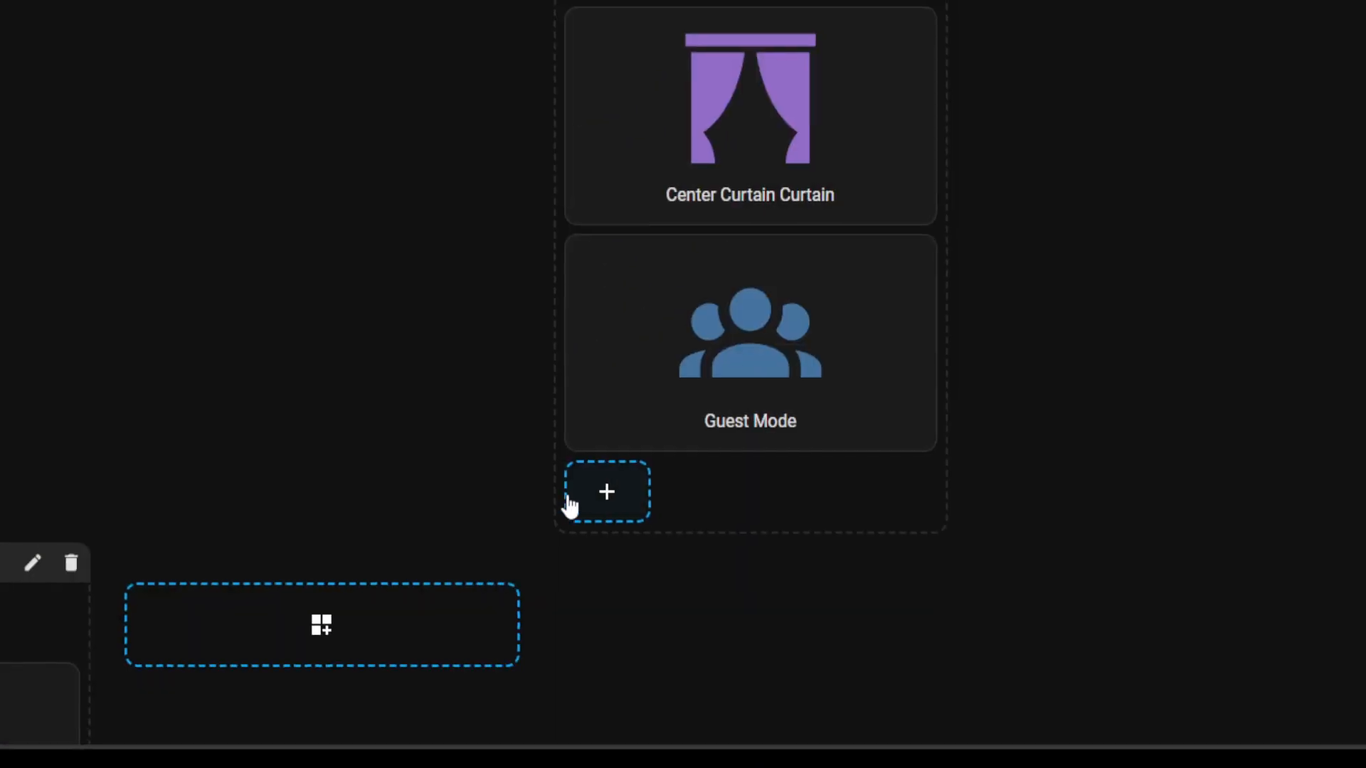
- Look over the pasted copy of the vertical-stack section and delete it from the view
scroll(655, 633, "down", 5)
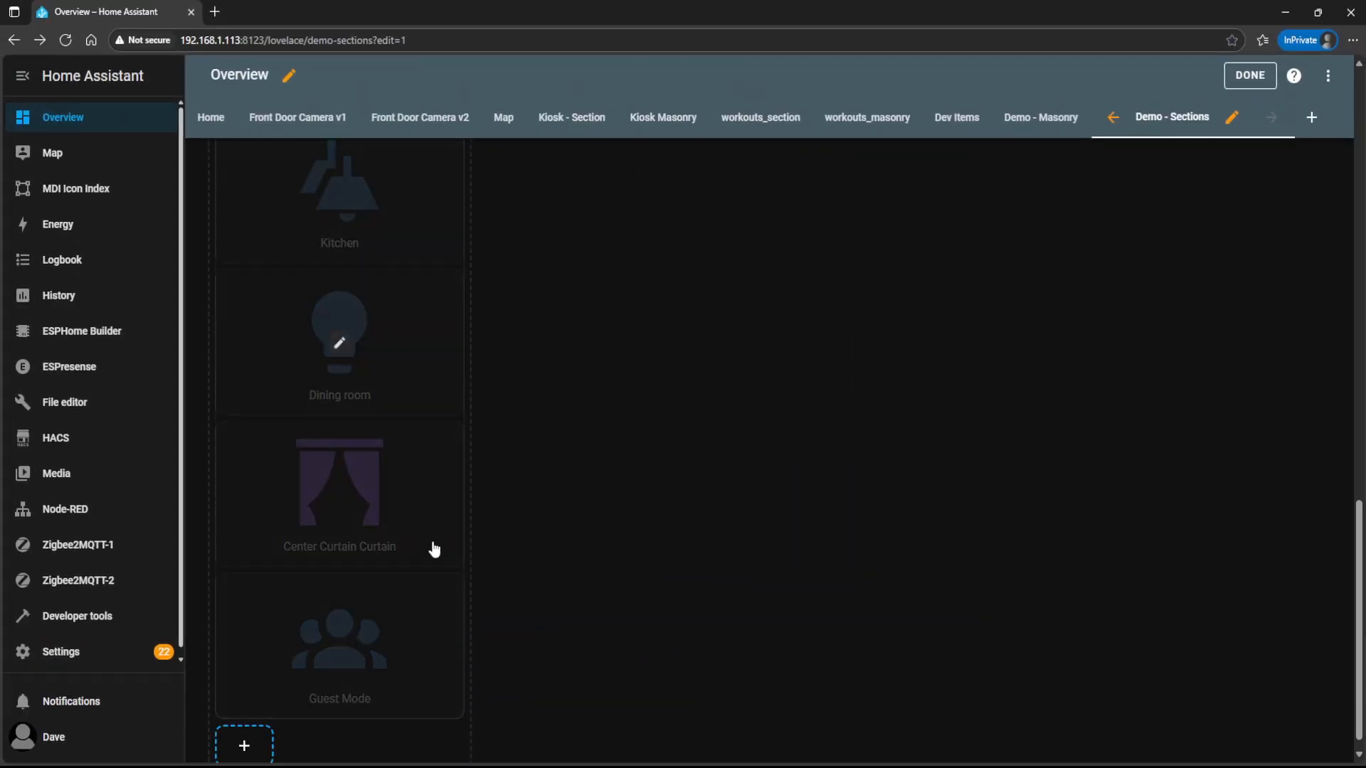
scroll(434, 549, "up", 5)
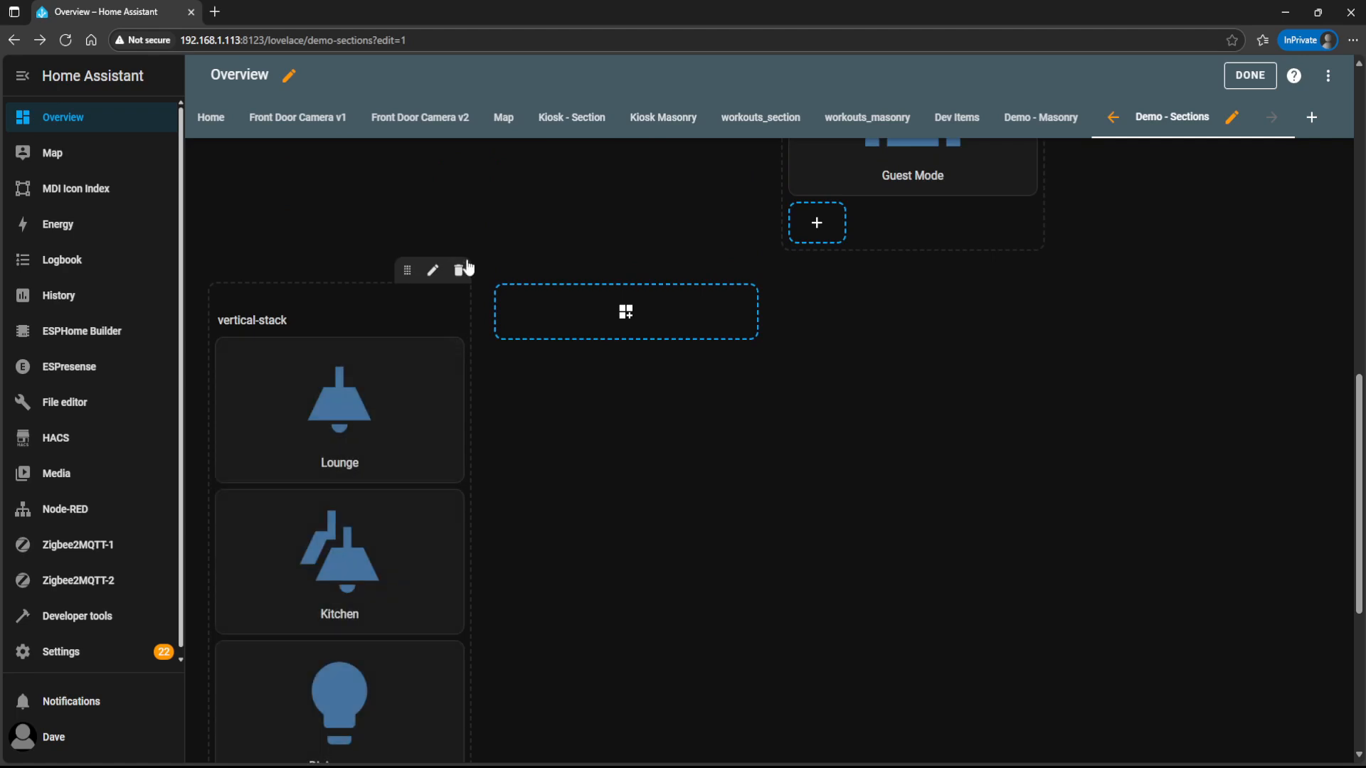
left_click(459, 271)
left_click(754, 450)
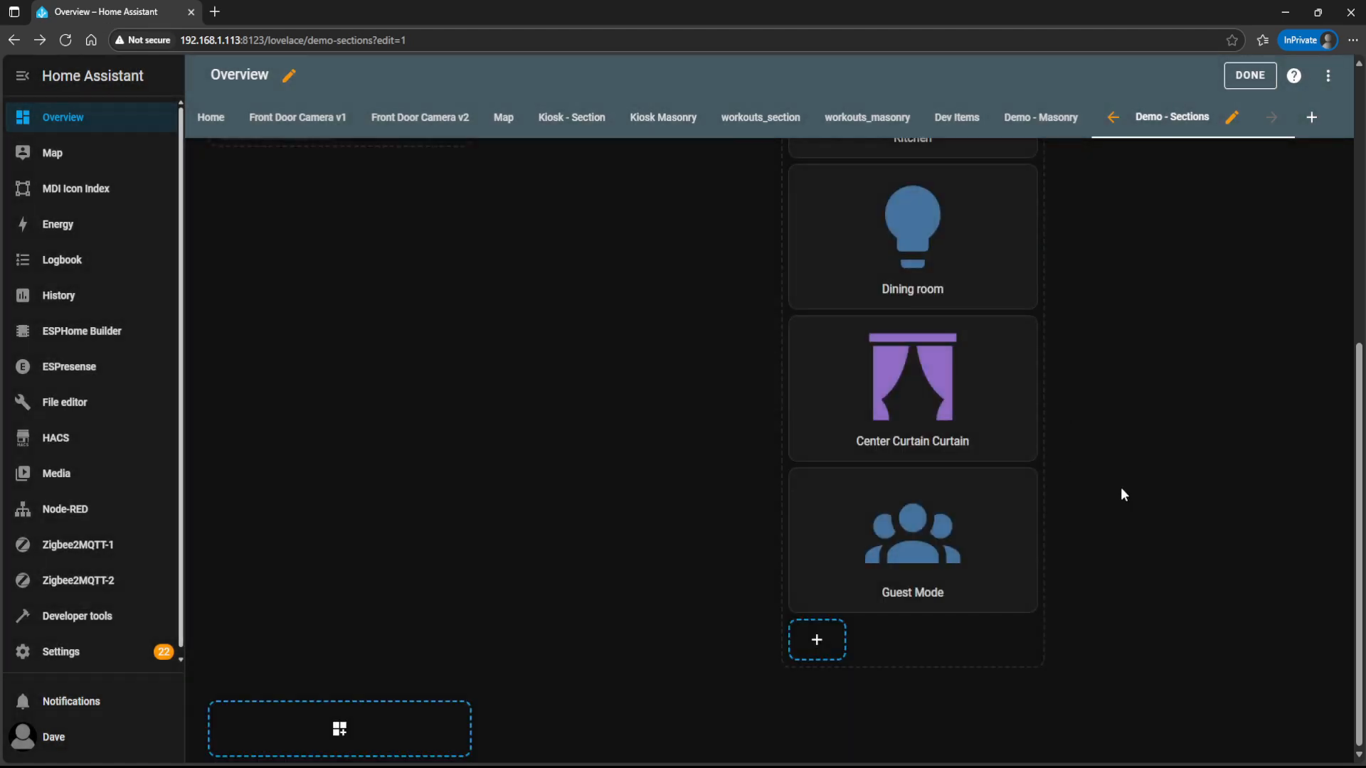
- Copy the entire YAML configuration of the Demo - Sections view and close its configuration
scroll(1197, 419, "up", 6)
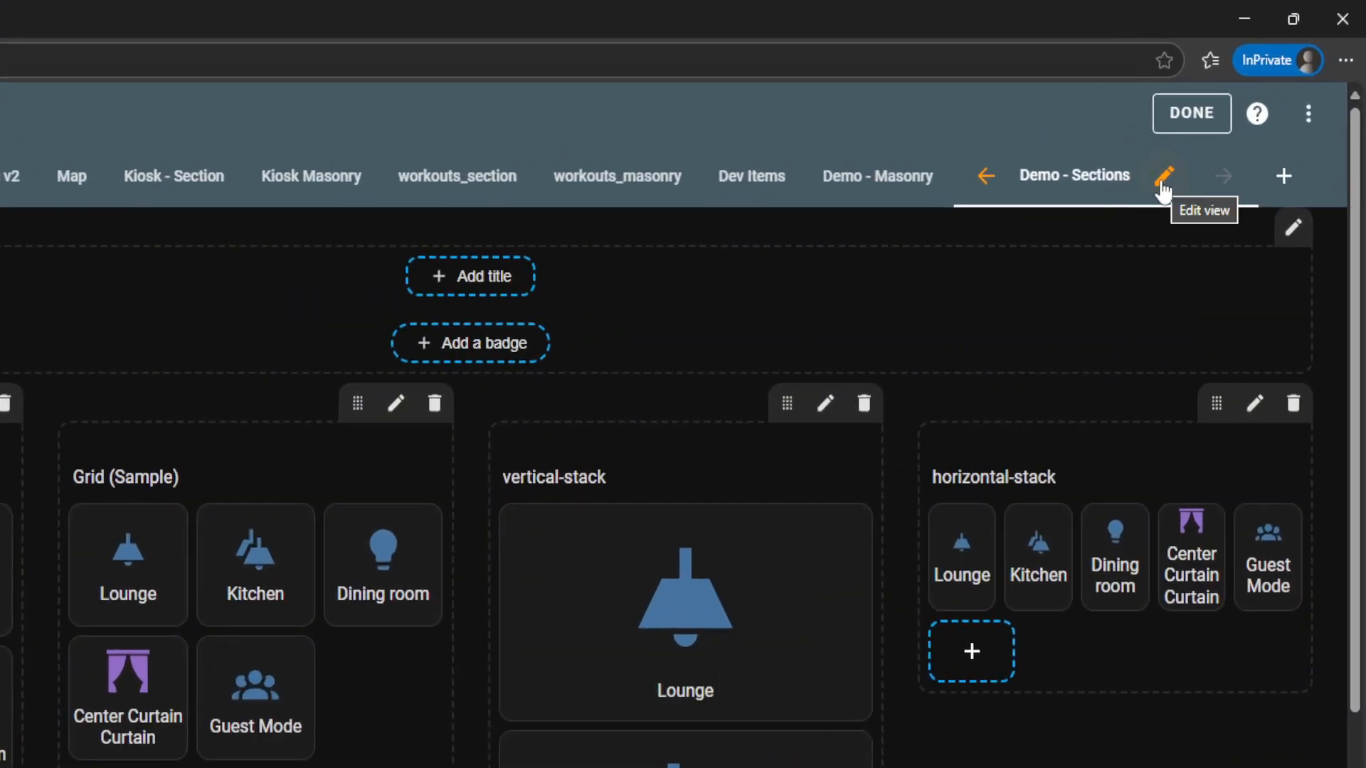
left_click(1163, 178)
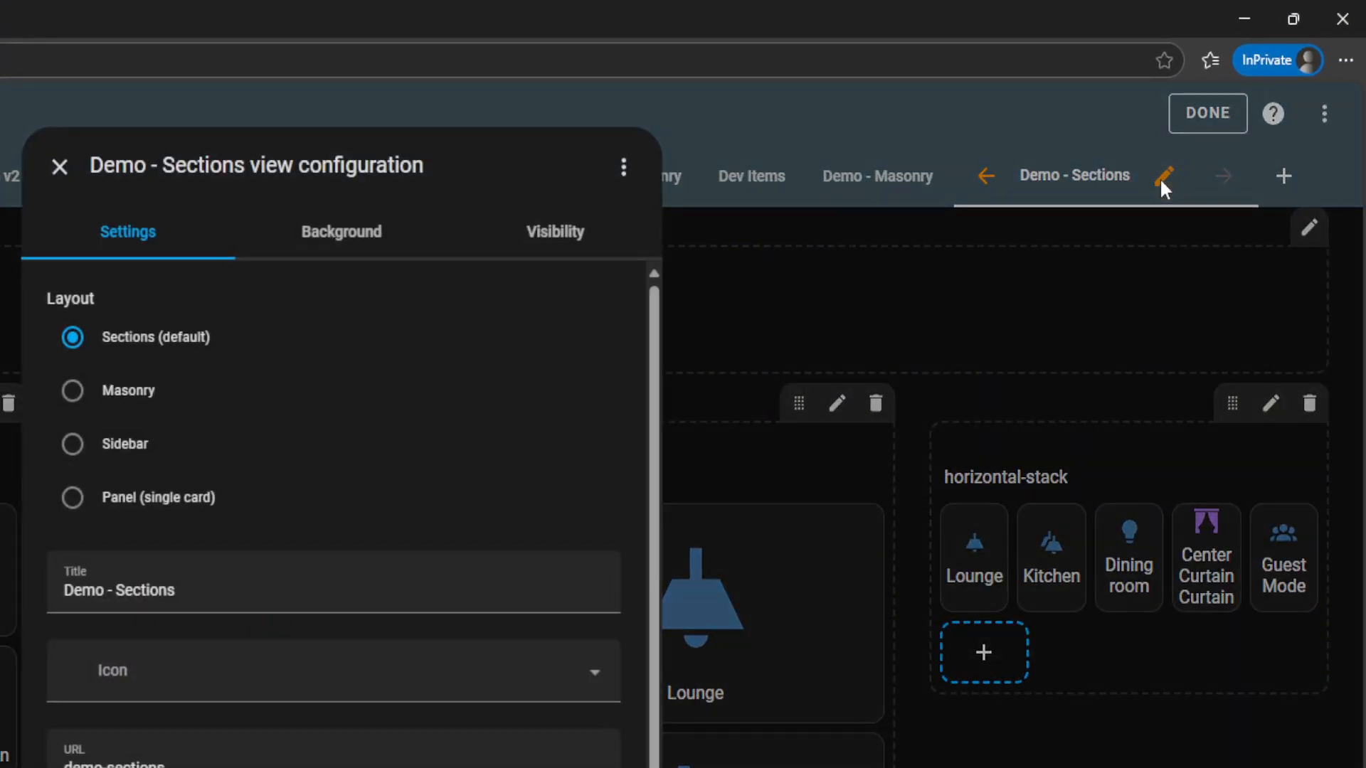
left_click(624, 168)
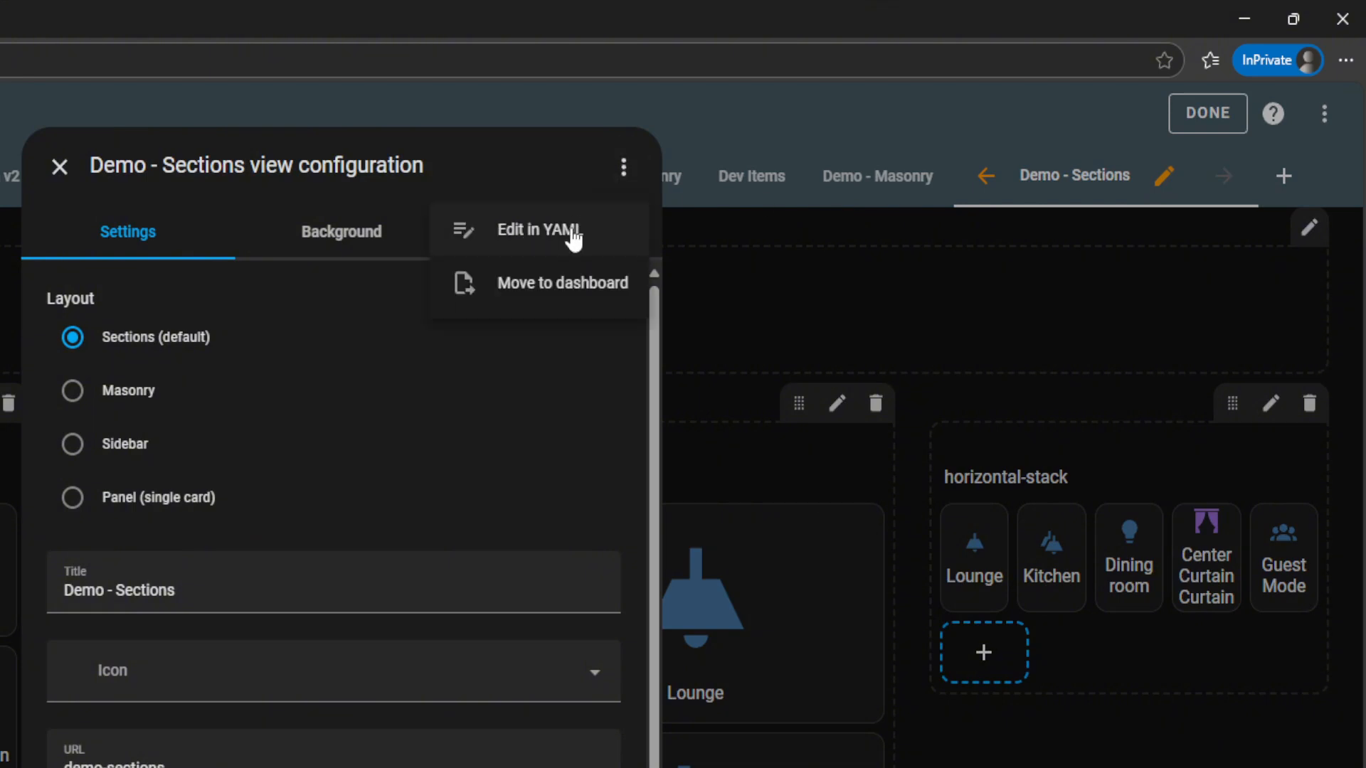
left_click(573, 229)
left_click(323, 393)
key("ctrl+a")
key("ctrl+c")
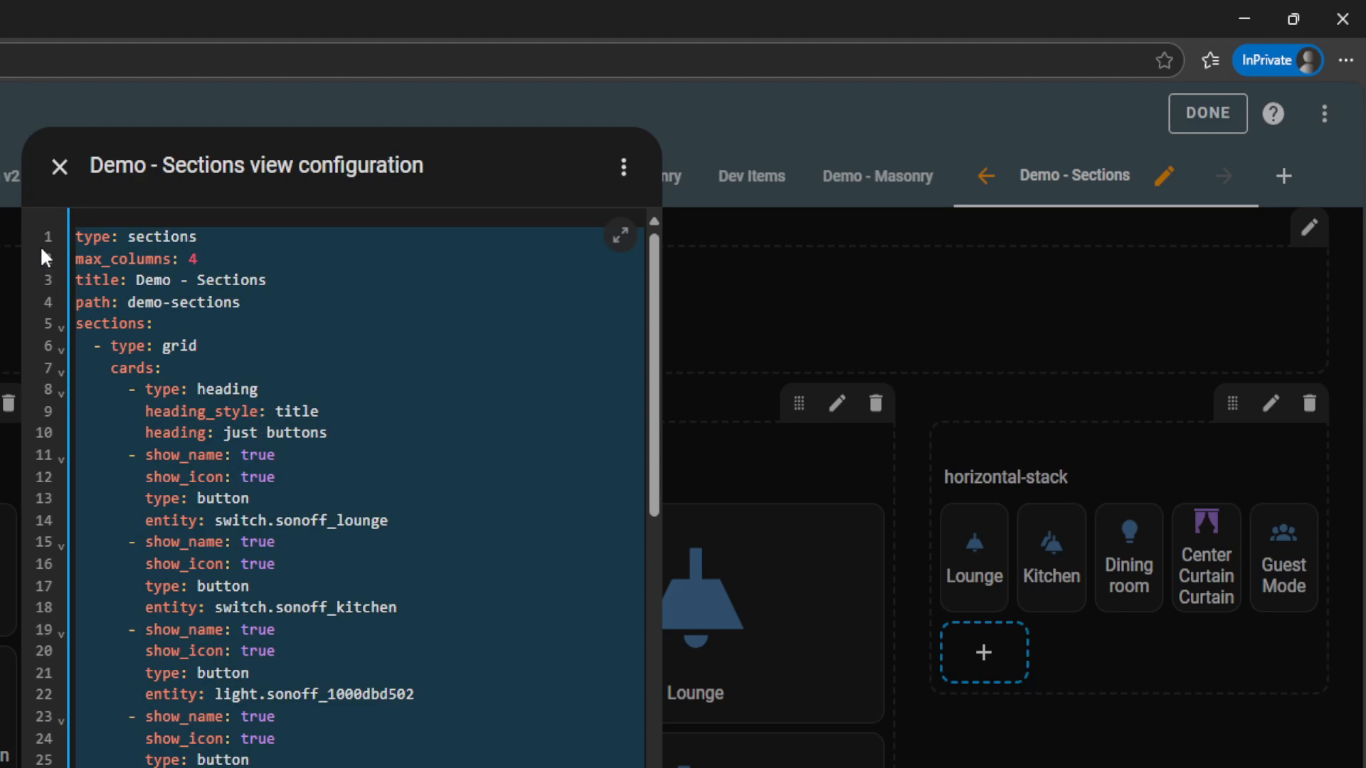
left_click(59, 167)
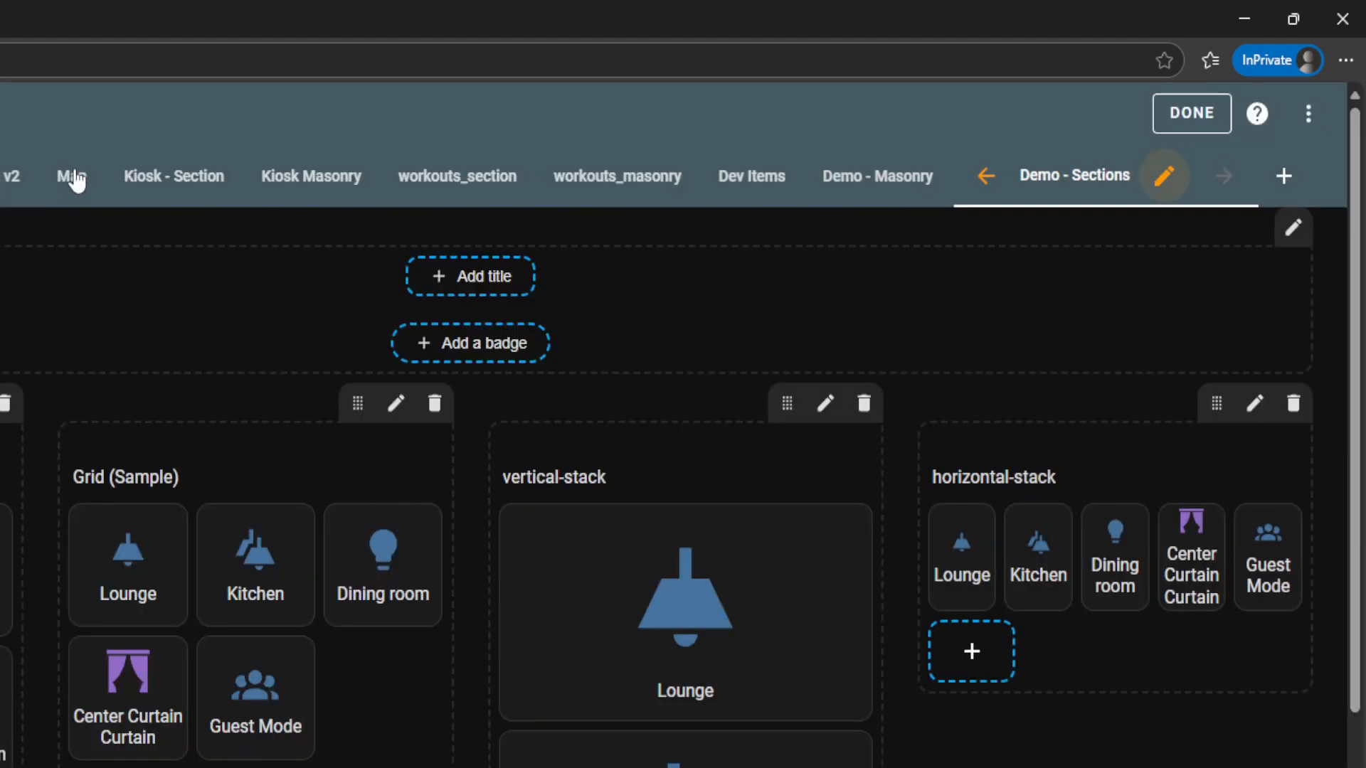
- Create a new view and replace its YAML with the copied Demo - Sections configuration
left_click(1282, 175)
left_click(623, 167)
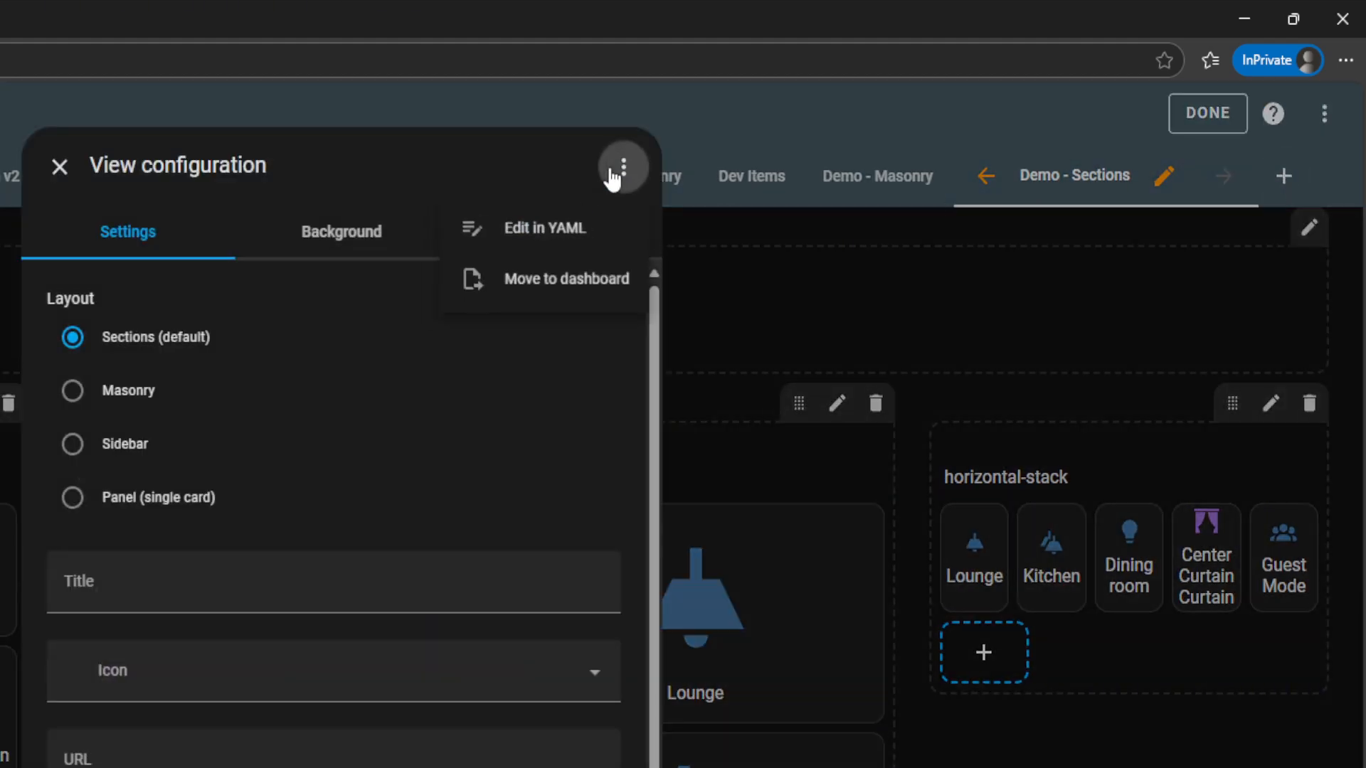
left_click(552, 235)
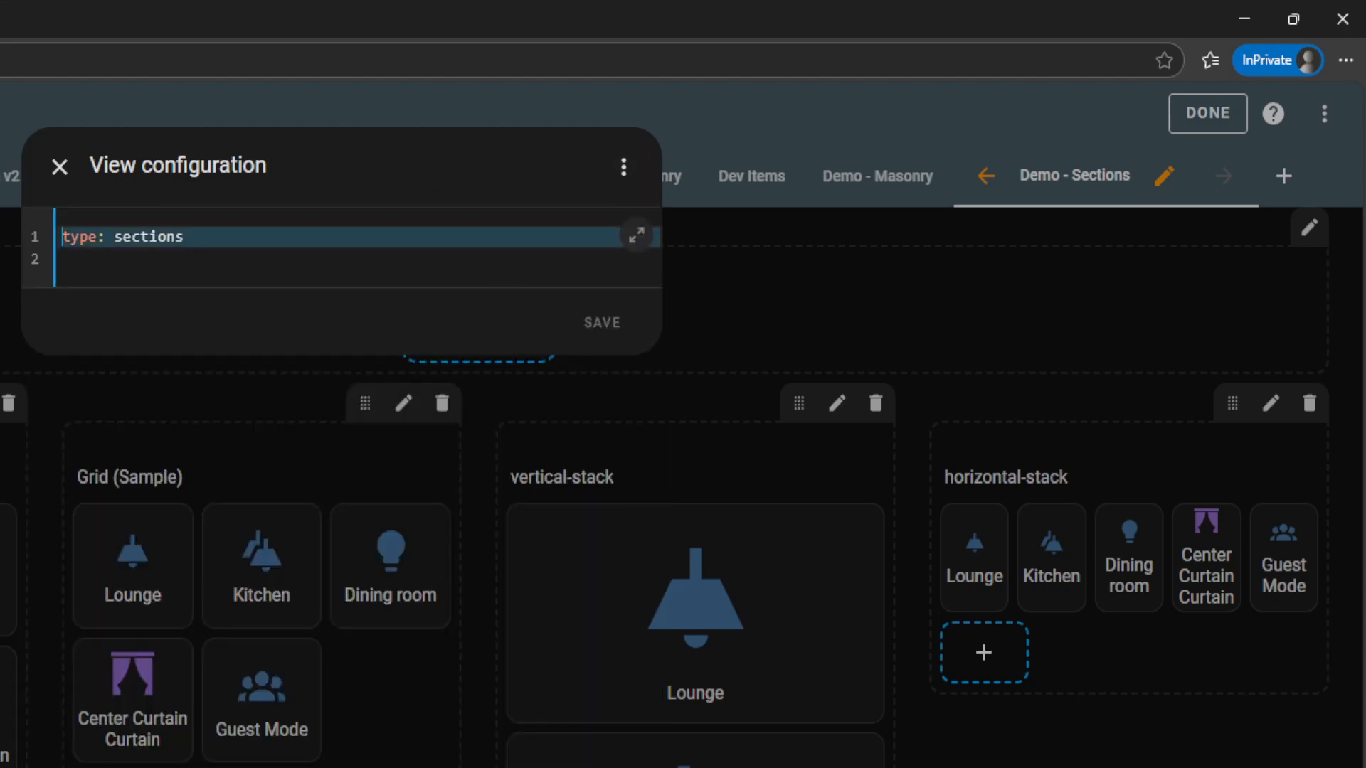
key("ctrl+v")
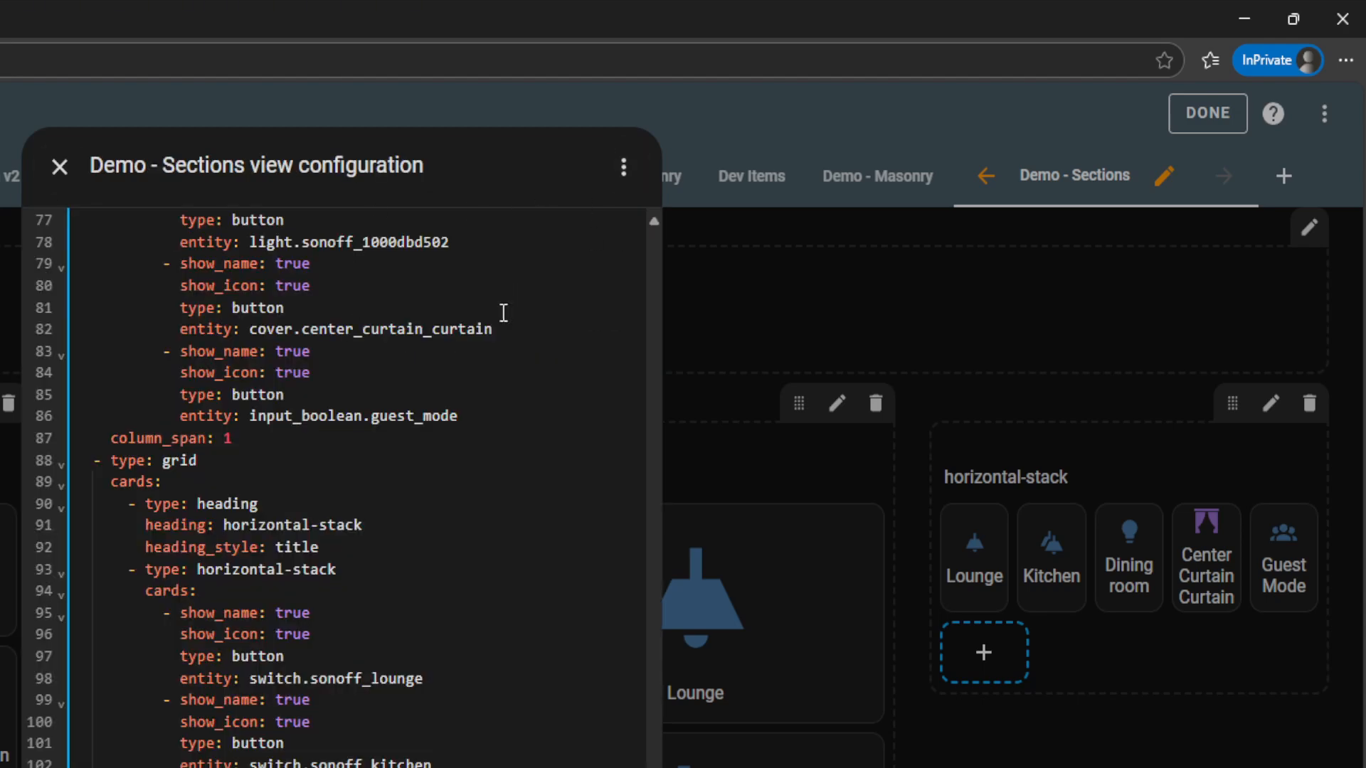
- Change the new view's title to Demo - Sections2 and its path to demo-sections2 in the YAML and save it
scroll(446, 349, "up", 15)
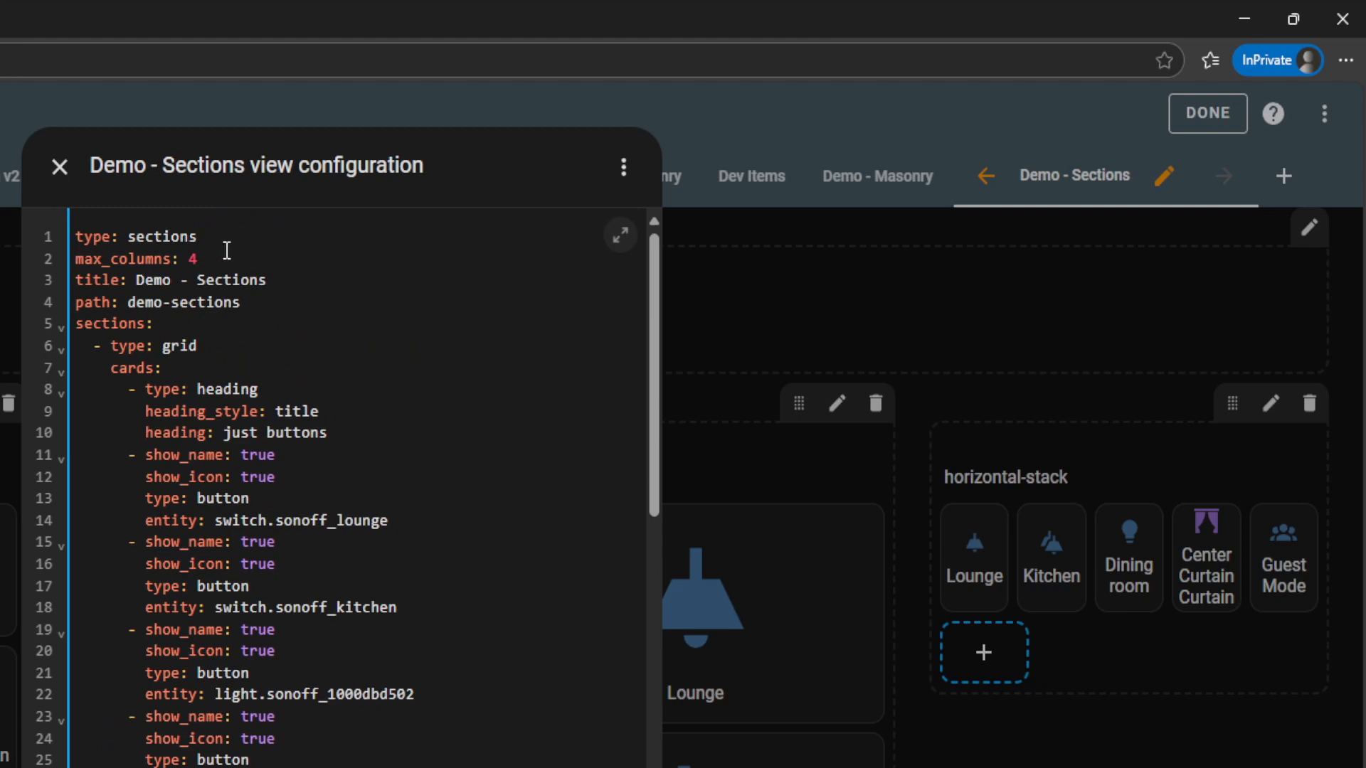
left_click(282, 279)
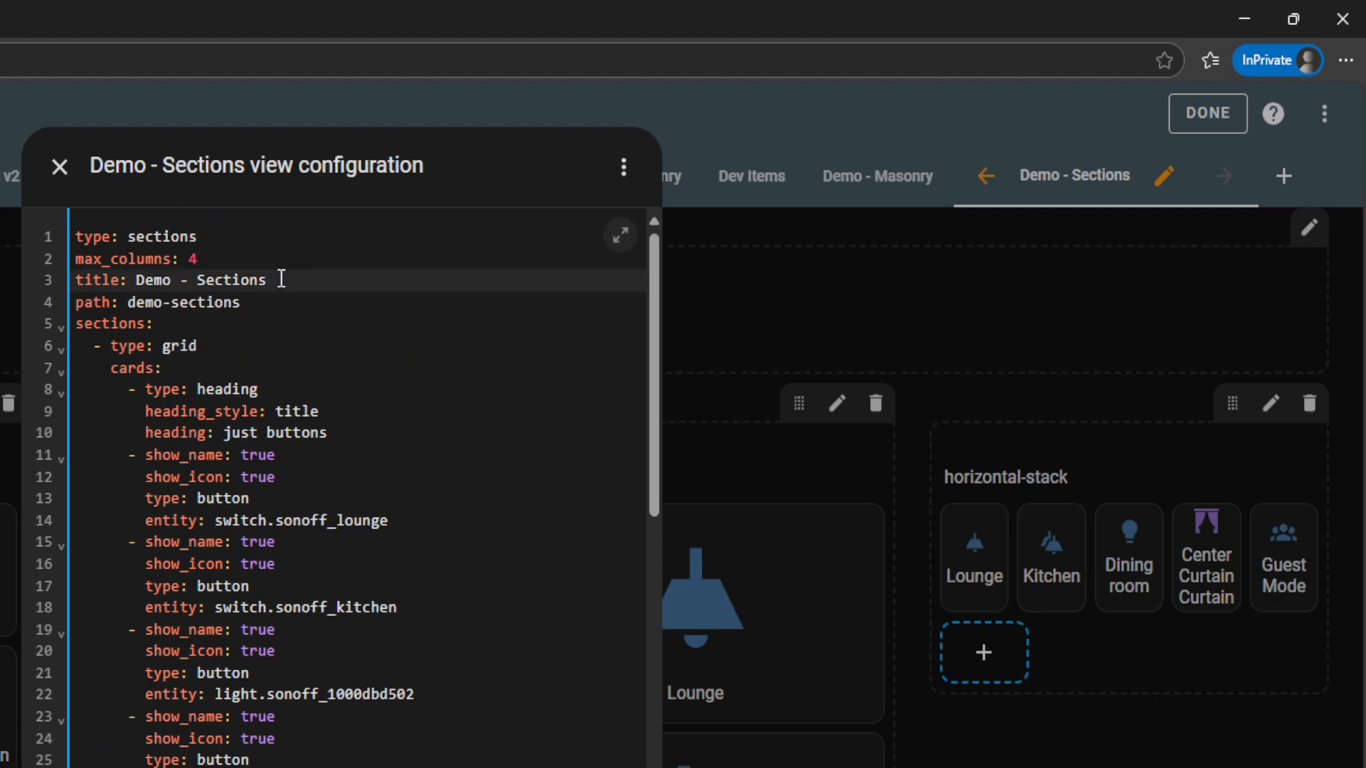
type("2")
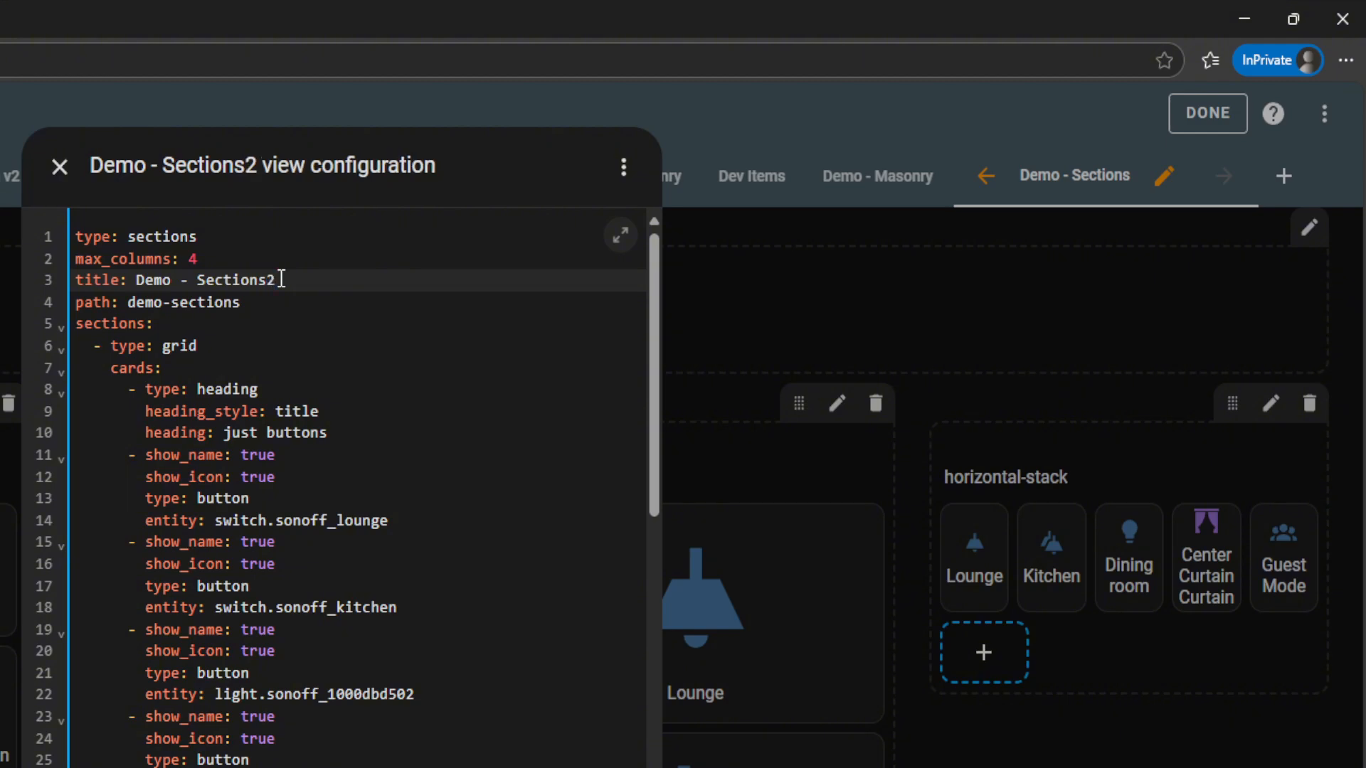
key("Down")
type("2")
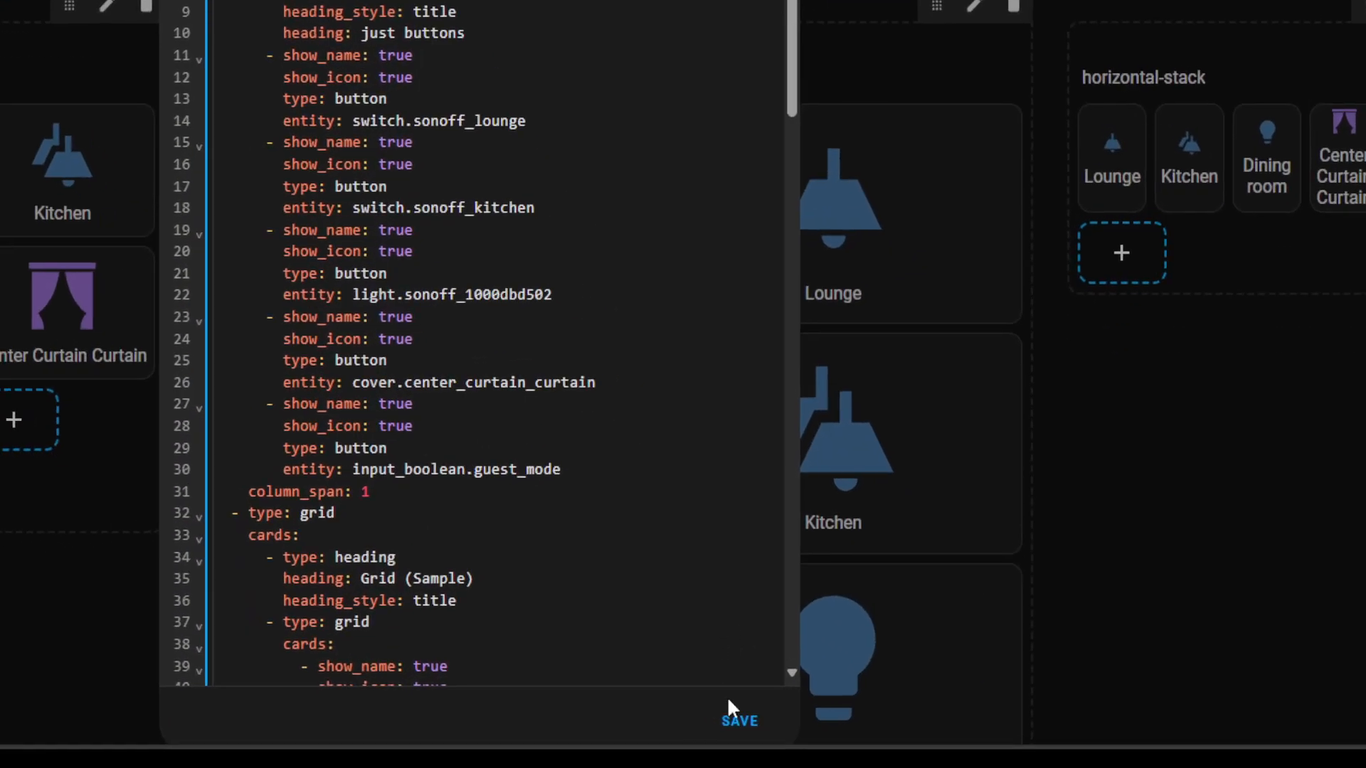
left_click(853, 746)
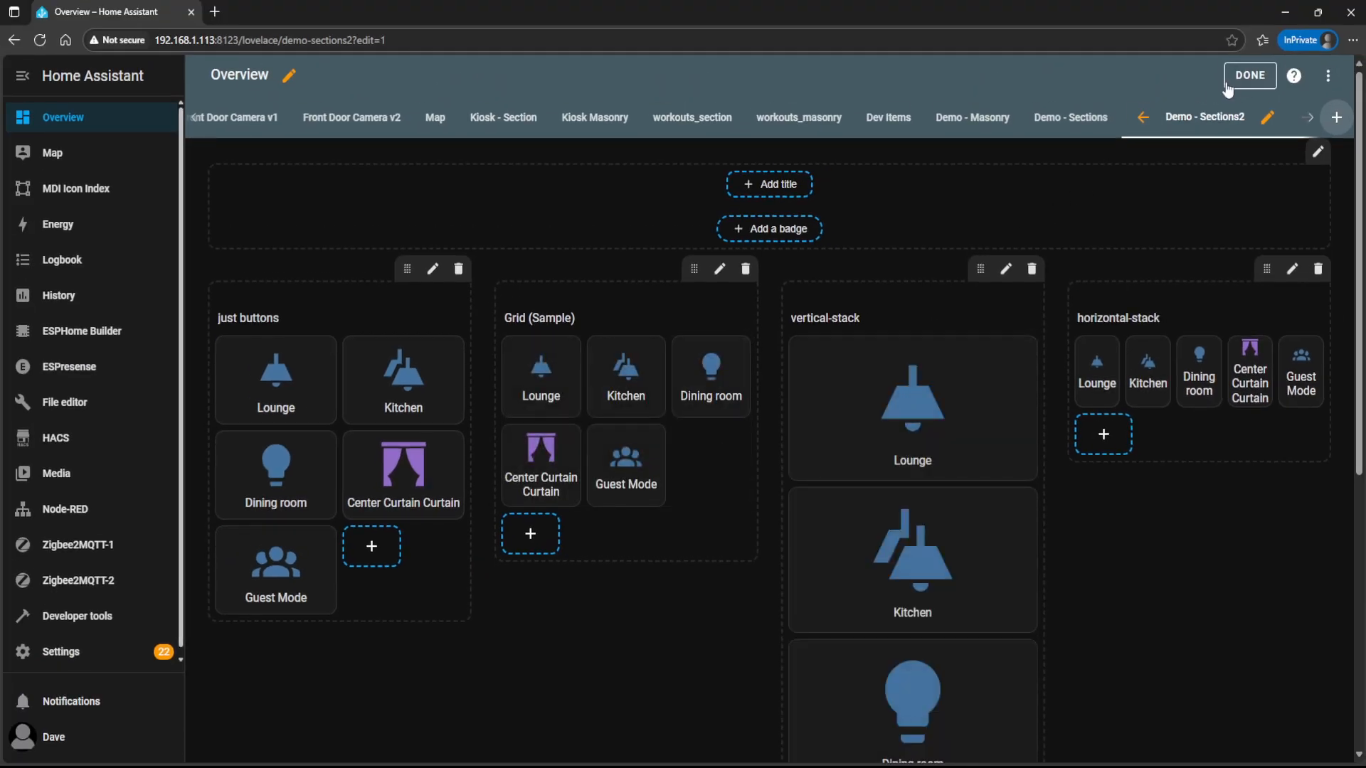
- Finish editing the dashboard and compare the Demo - Sections view with its copy Demo - Sections2
left_click(1237, 79)
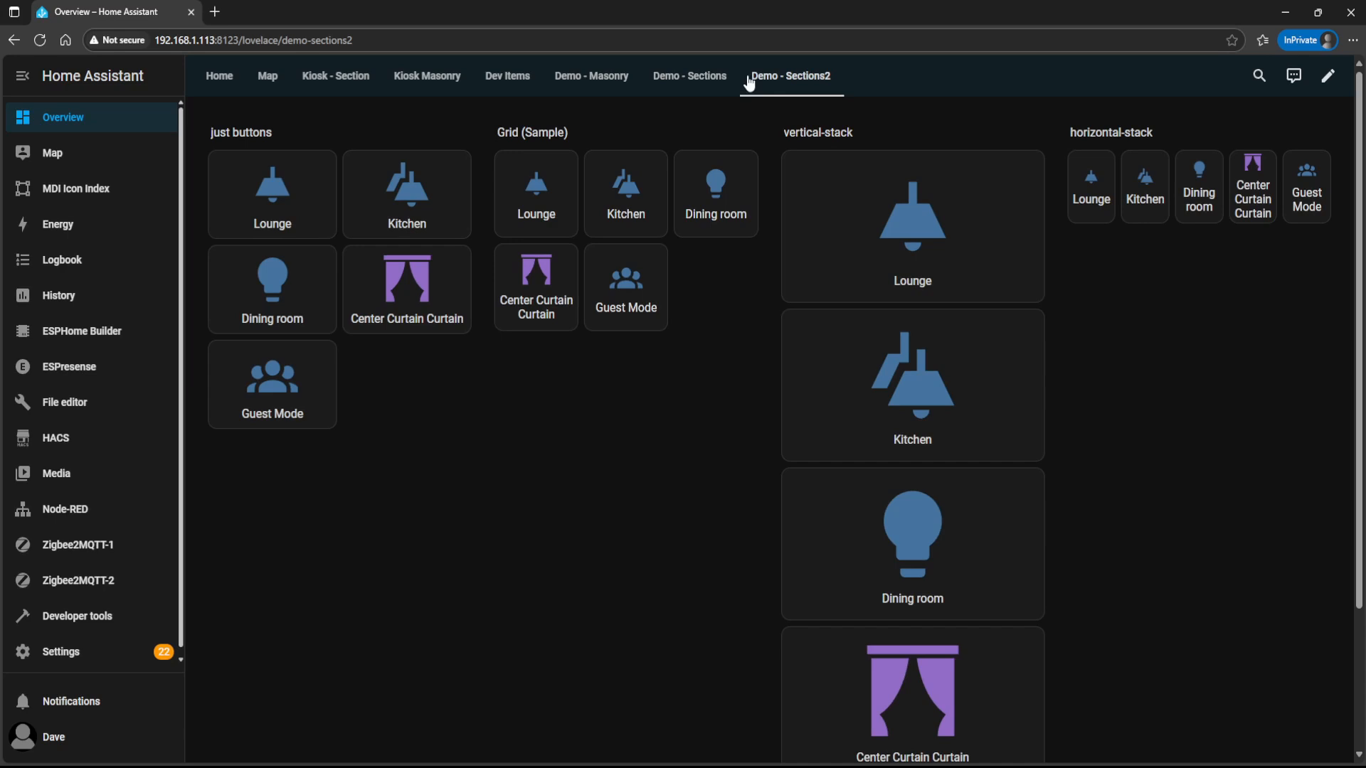
left_click(413, 121)
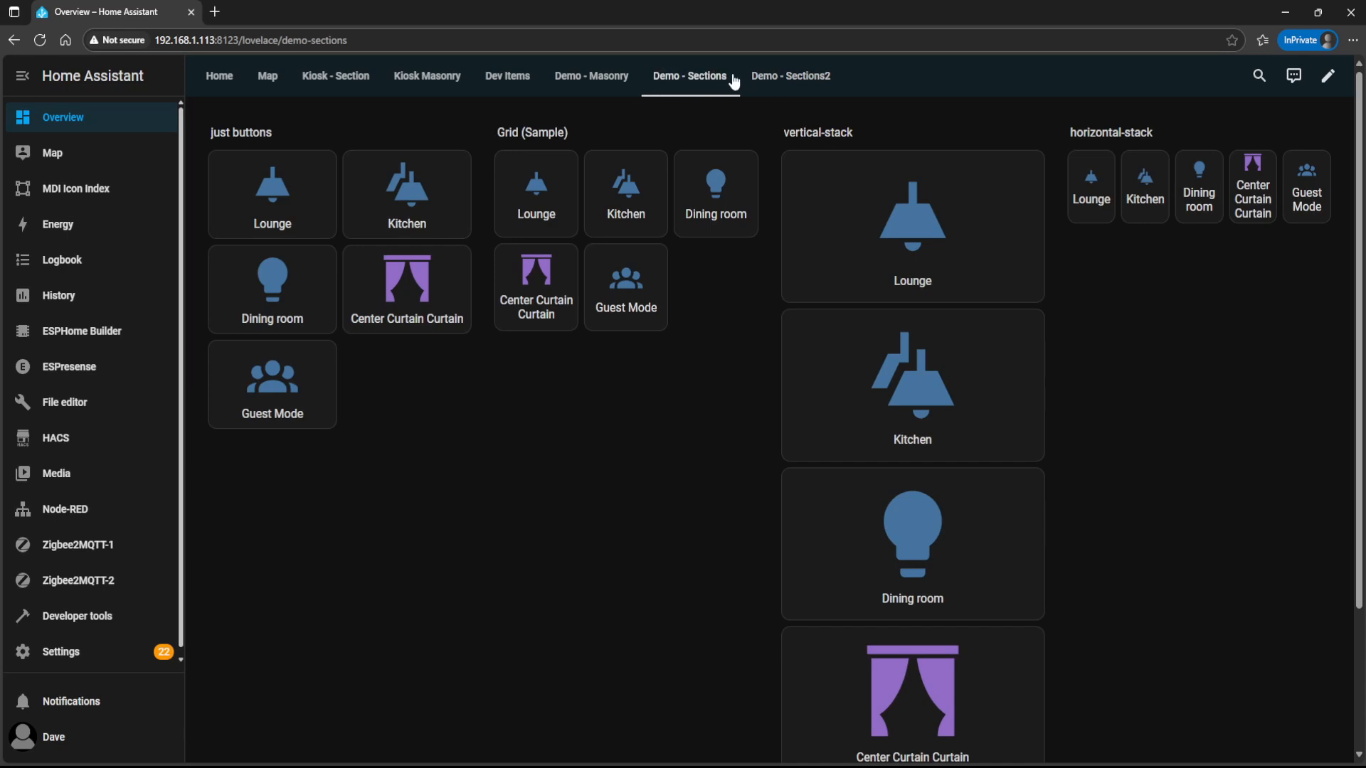
left_click(766, 82)
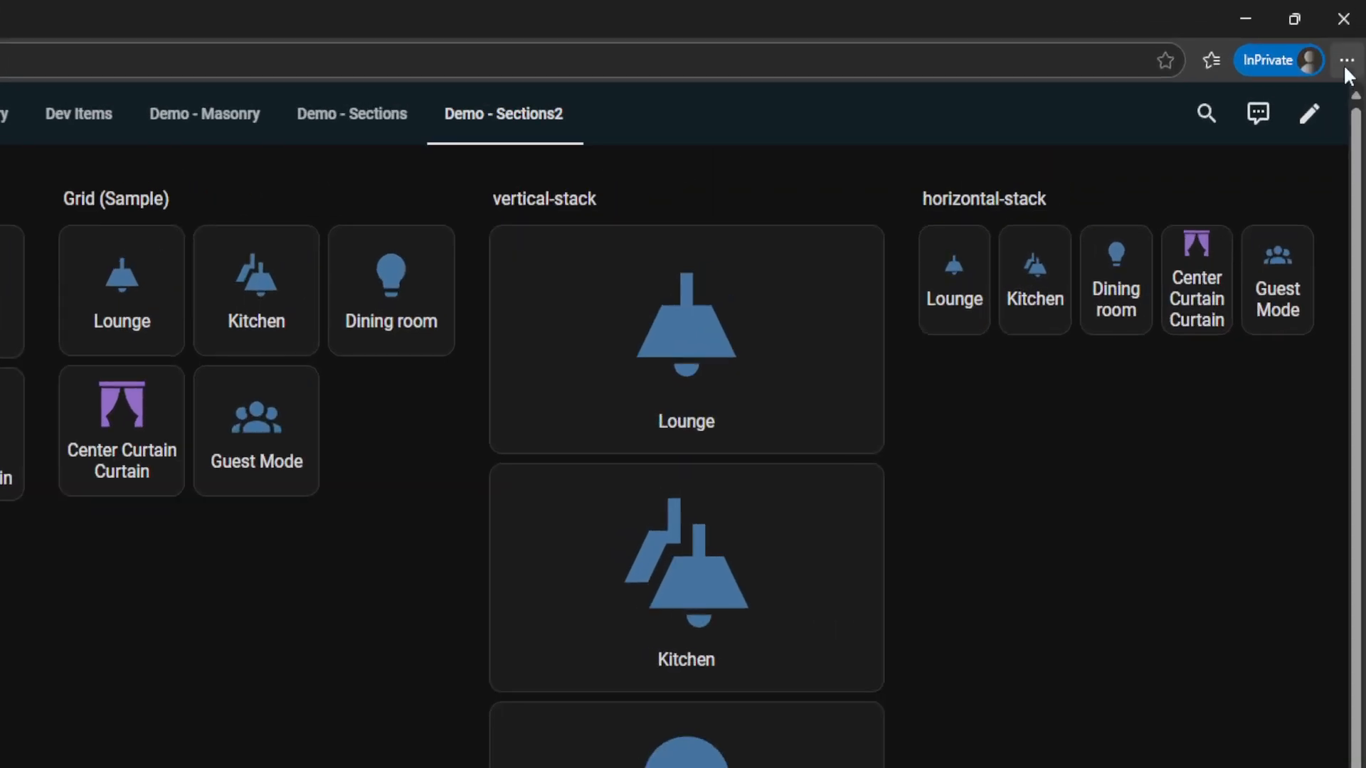
- Open the browser's developer tools for the Demo - Sections2 view and turn on device emulation
left_click(1352, 40)
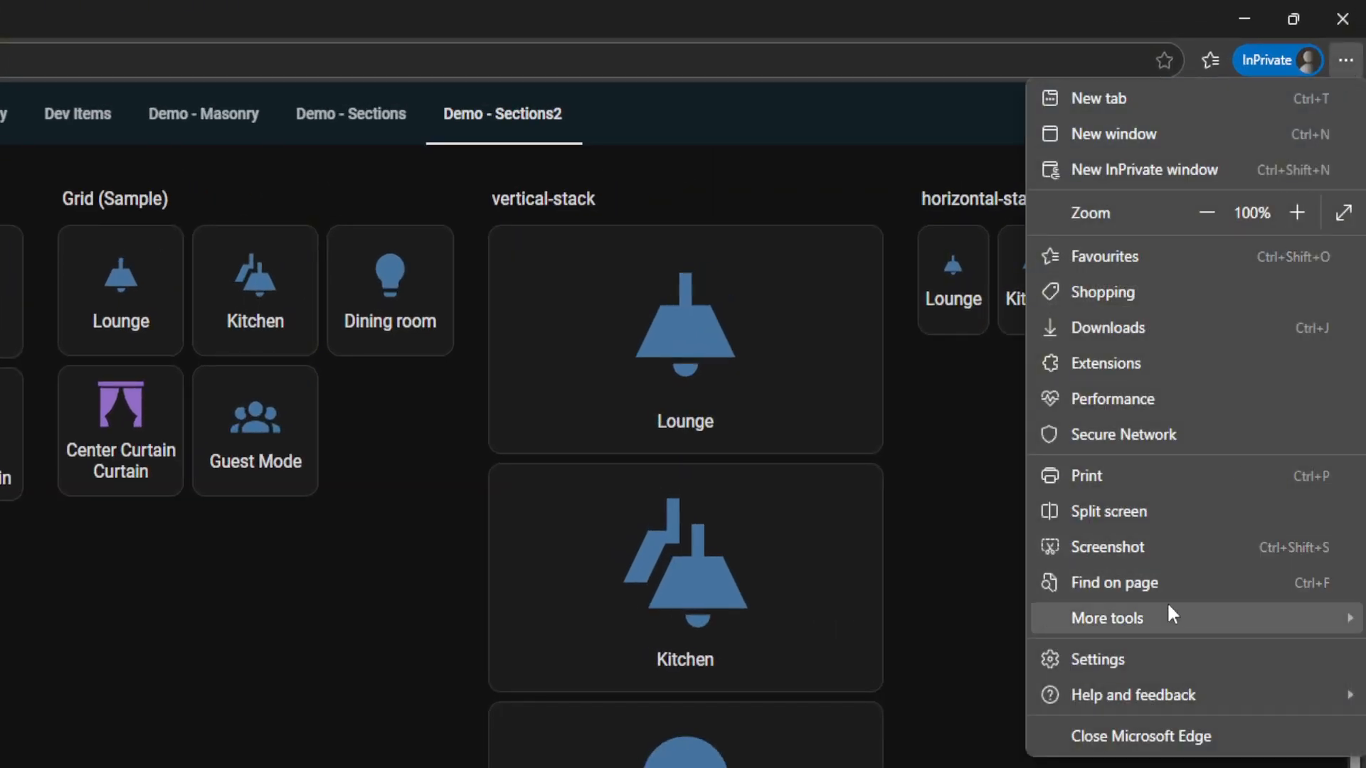
mouse_move(1156, 638)
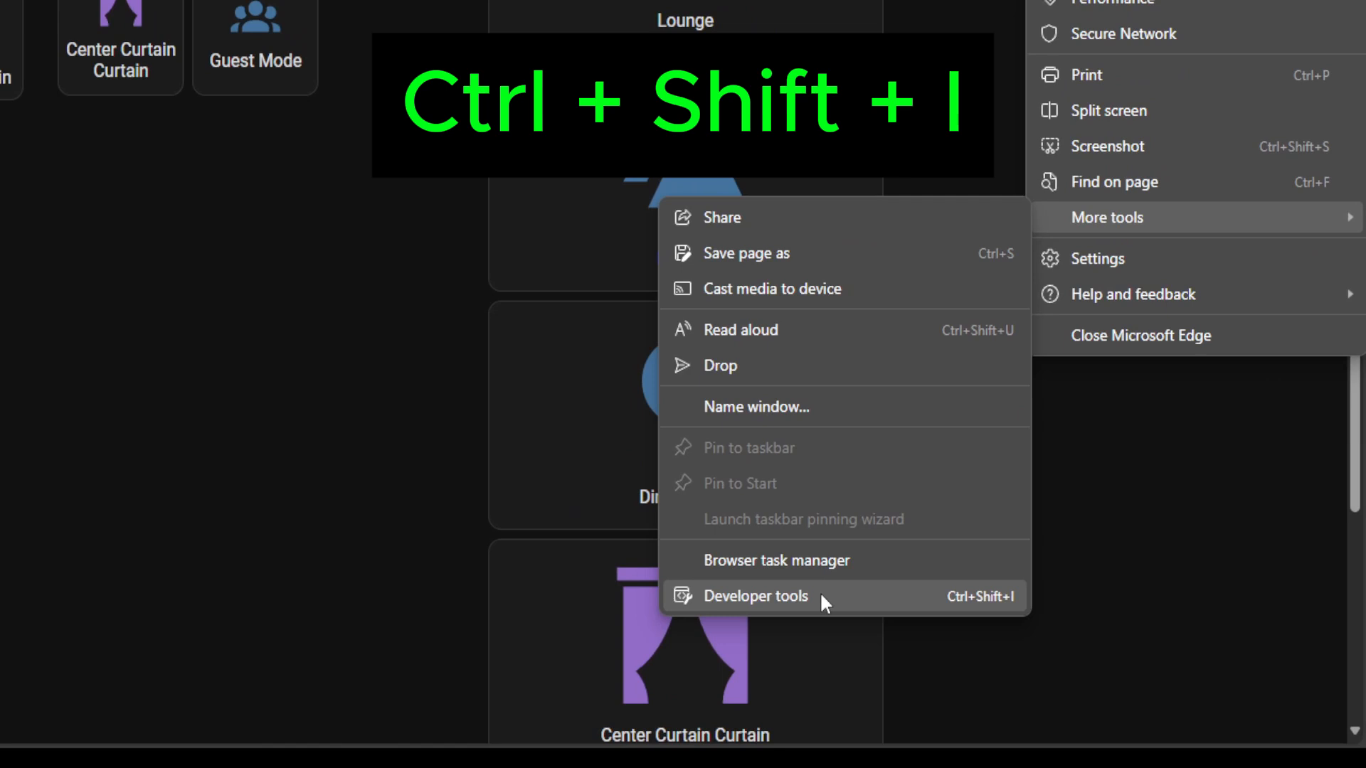
left_click(821, 596)
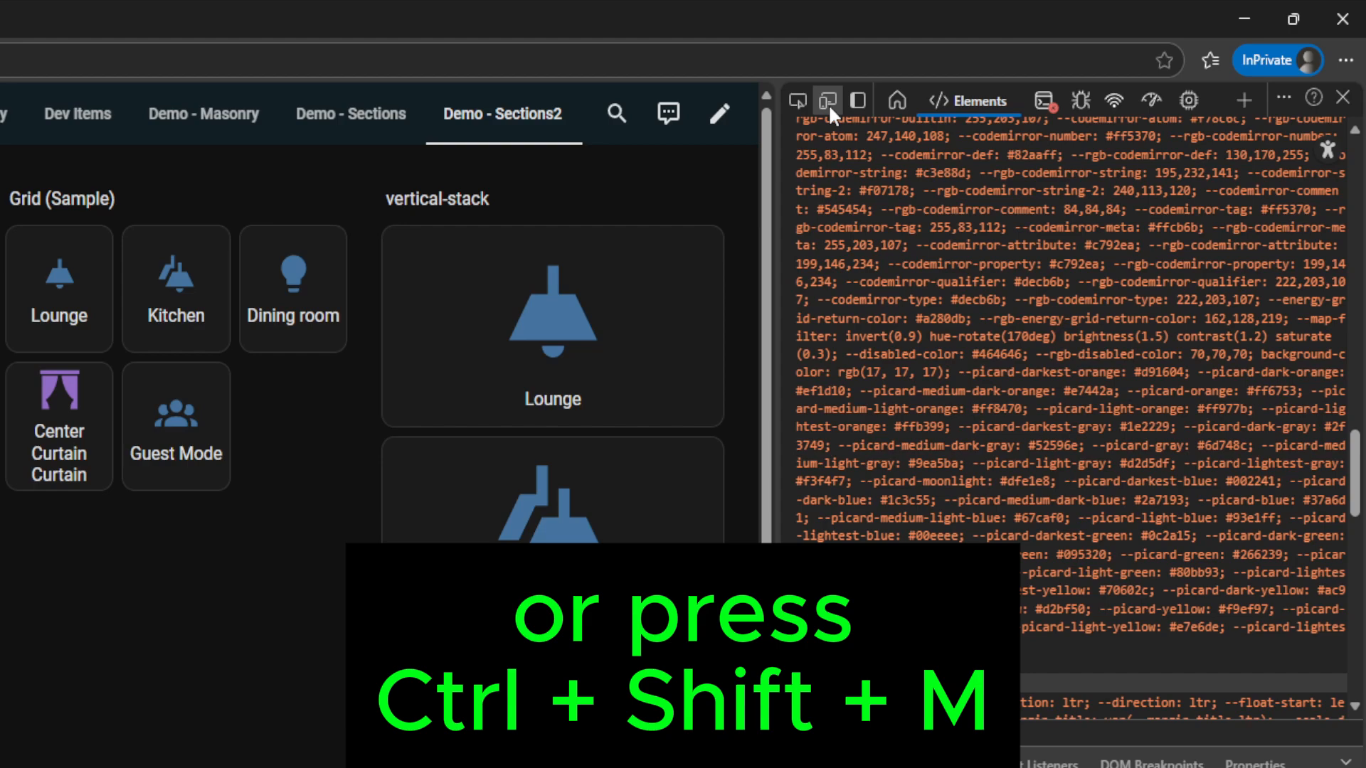
left_click(828, 104)
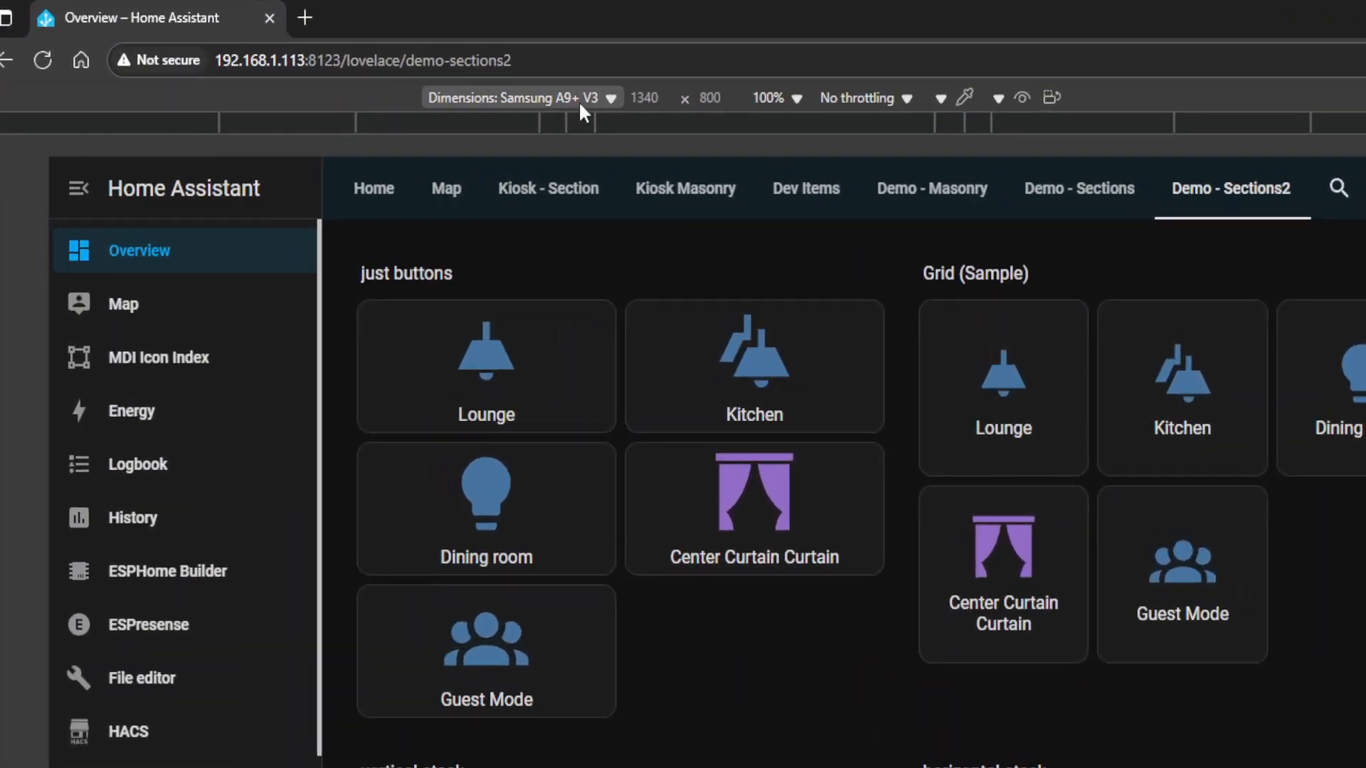
- Preview the Demo - Sections2 view at iPad Pro size and at iPhone SE size
left_click(583, 97)
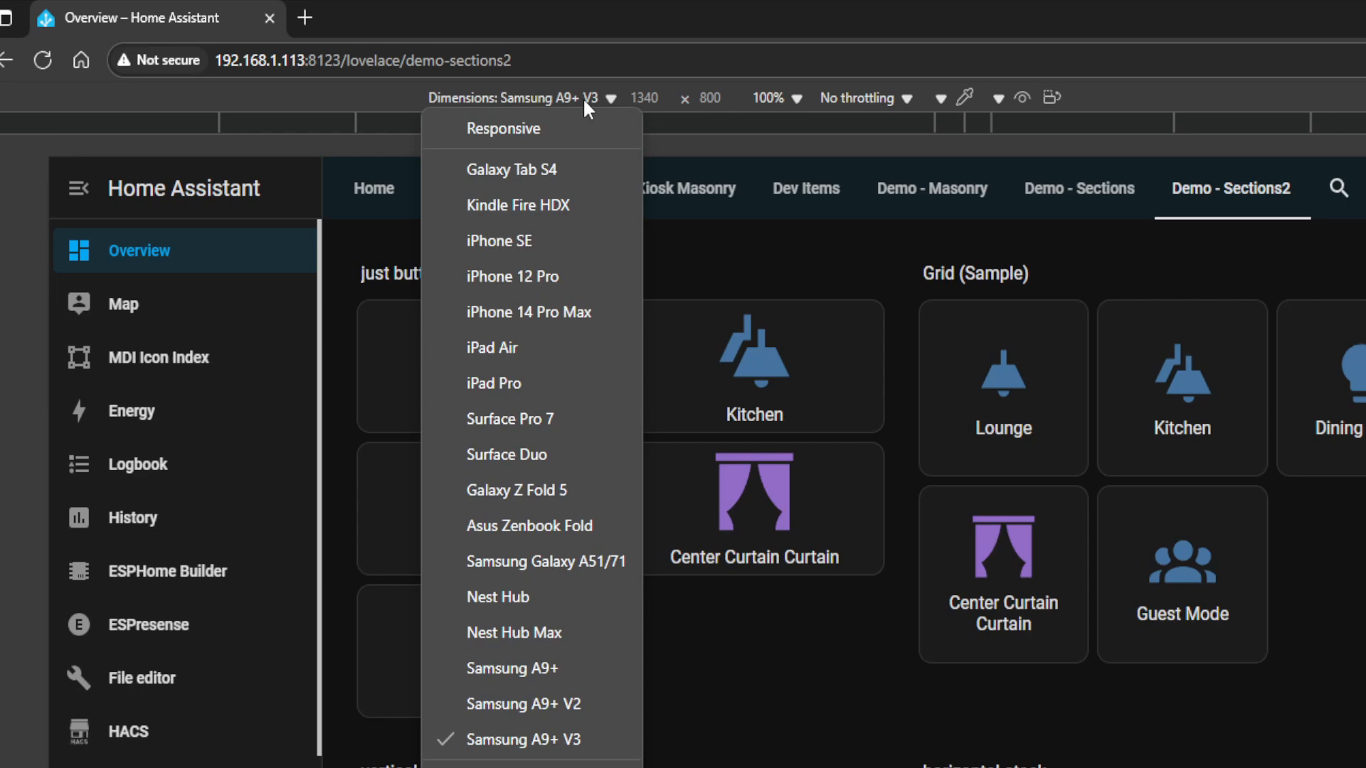
left_click(497, 383)
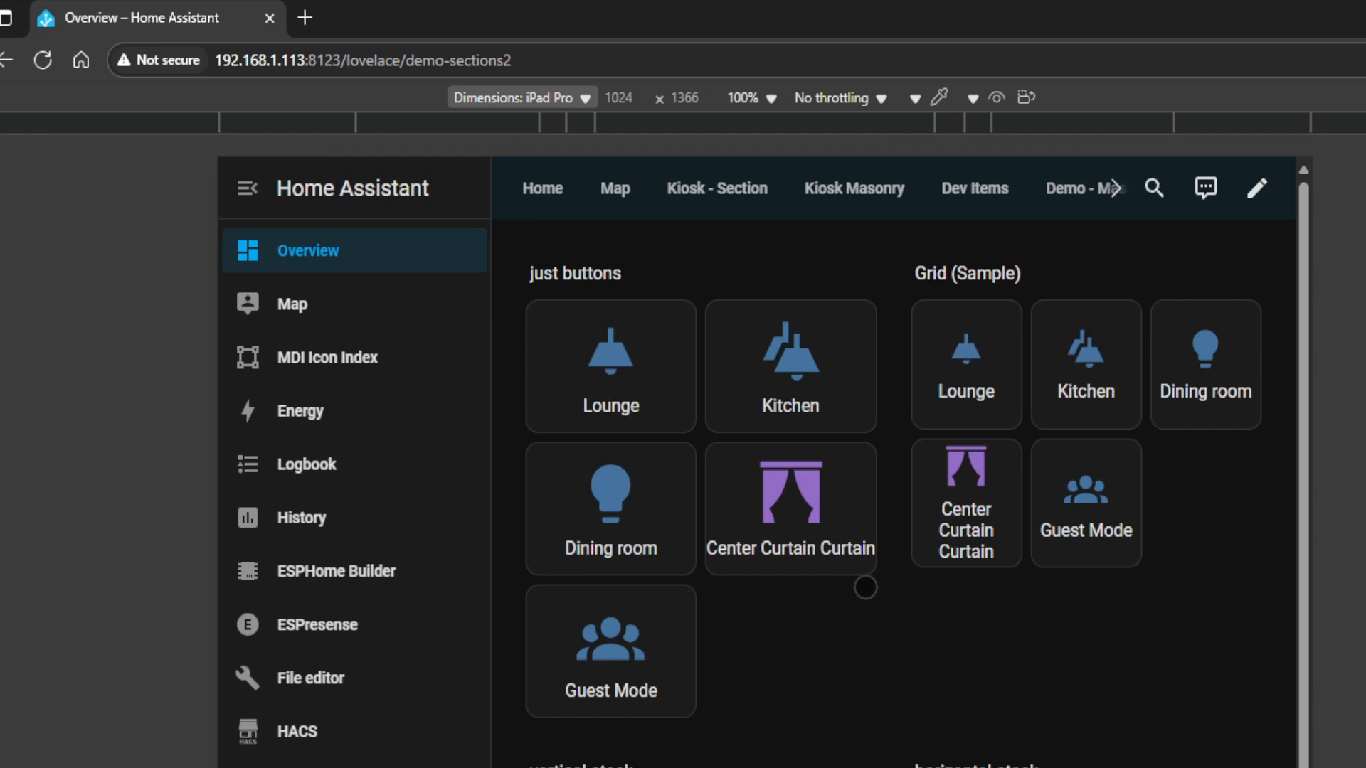
left_click(566, 91)
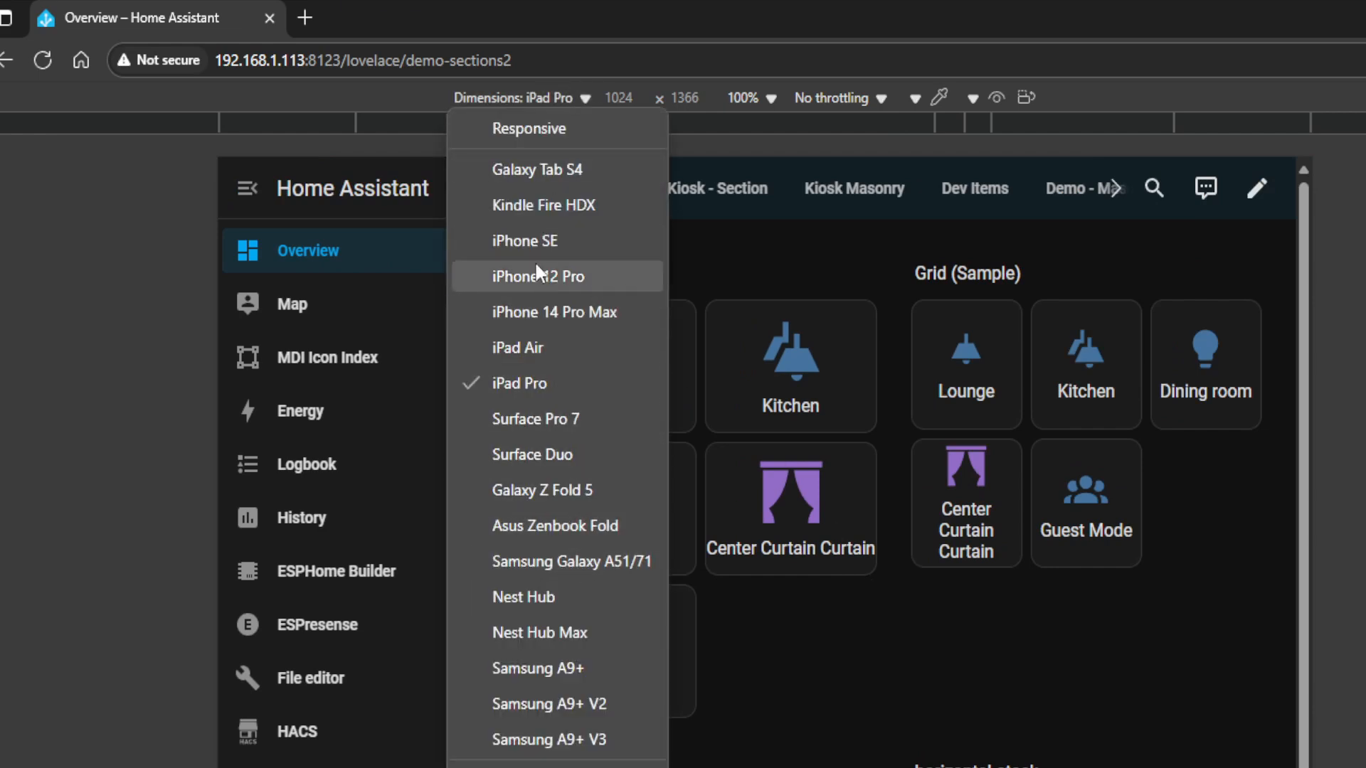
left_click(526, 240)
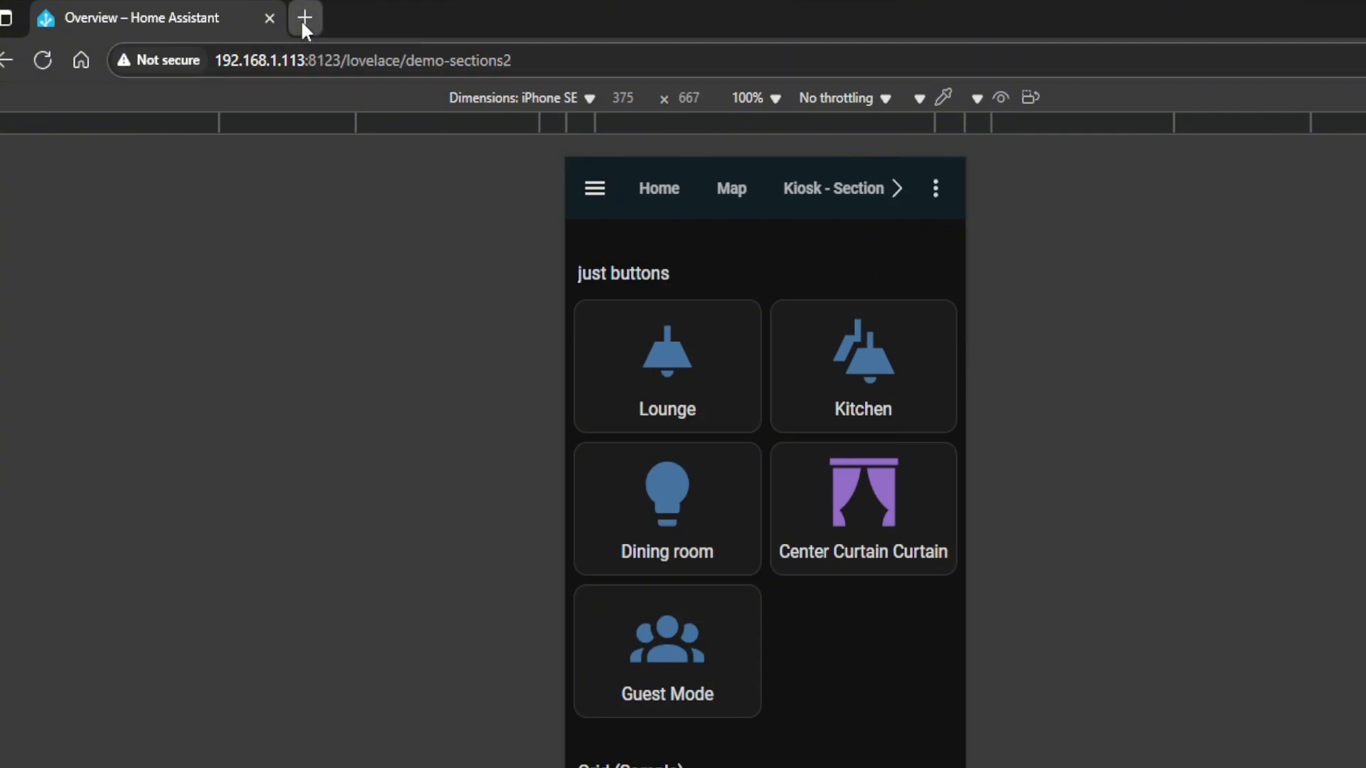
- Open 192.168.1.113:8123 in a new browser tab and show the Demo - Sections2 view there
left_click(303, 19)
type("192.168.1.113:8123")
key("Return")
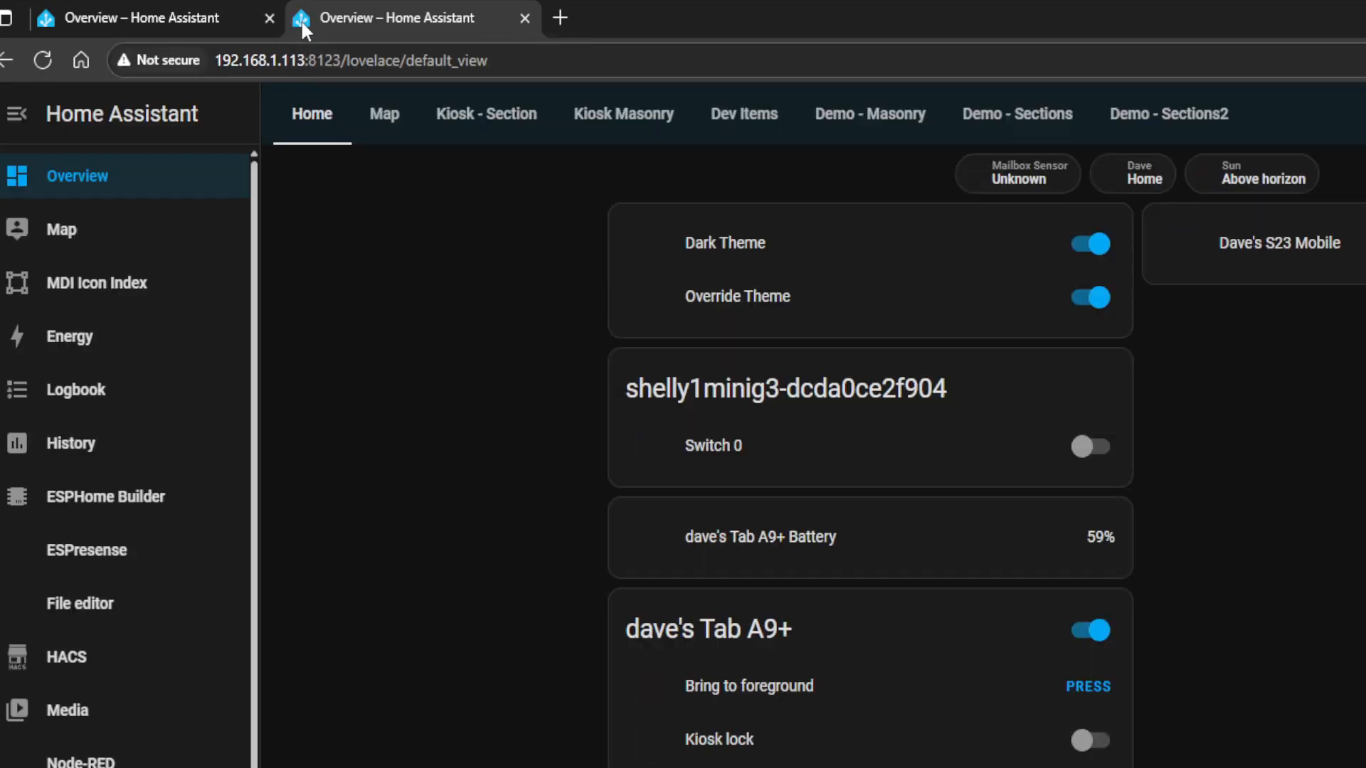
left_click(1128, 119)
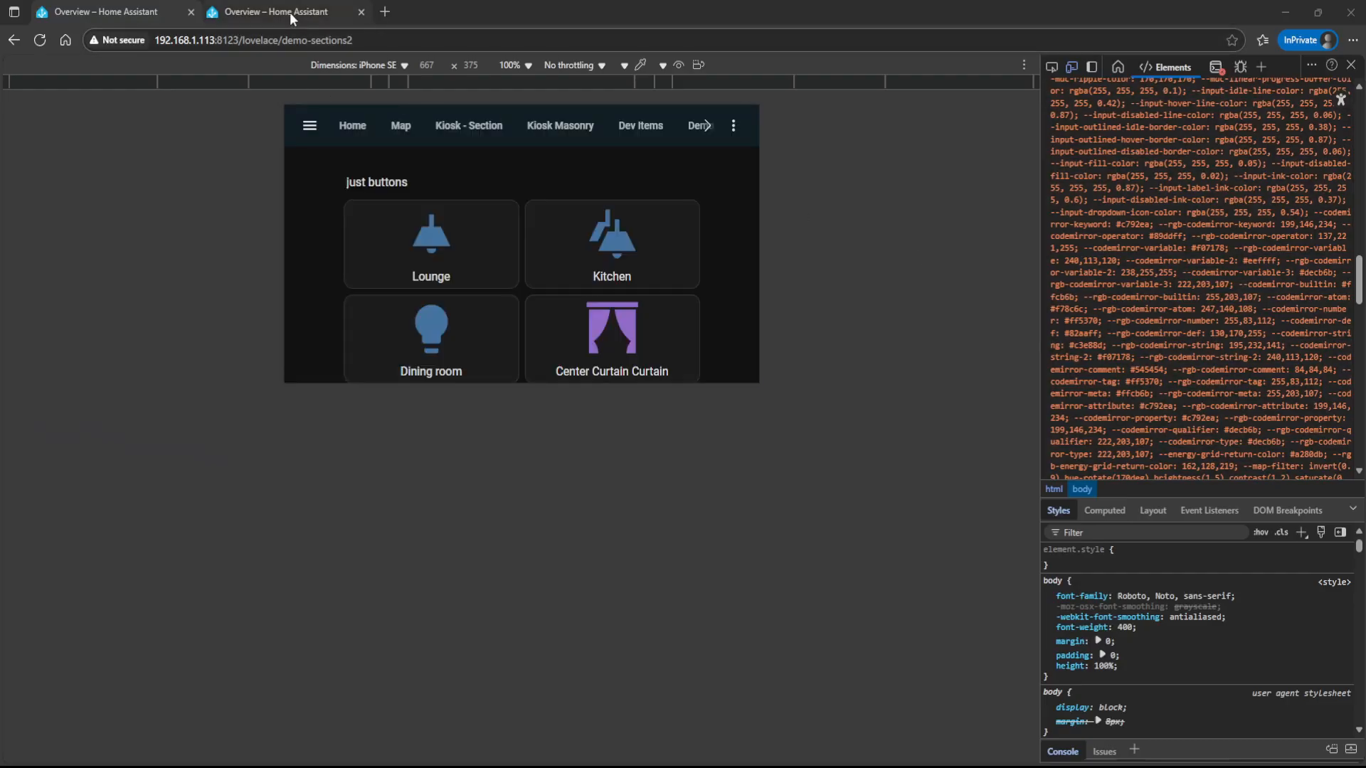
- Compare the normal Demo - Sections2 page with the emulated iPhone SE page, and rotate the emulated device to portrait and back to landscape
left_click(289, 11)
left_click(110, 12)
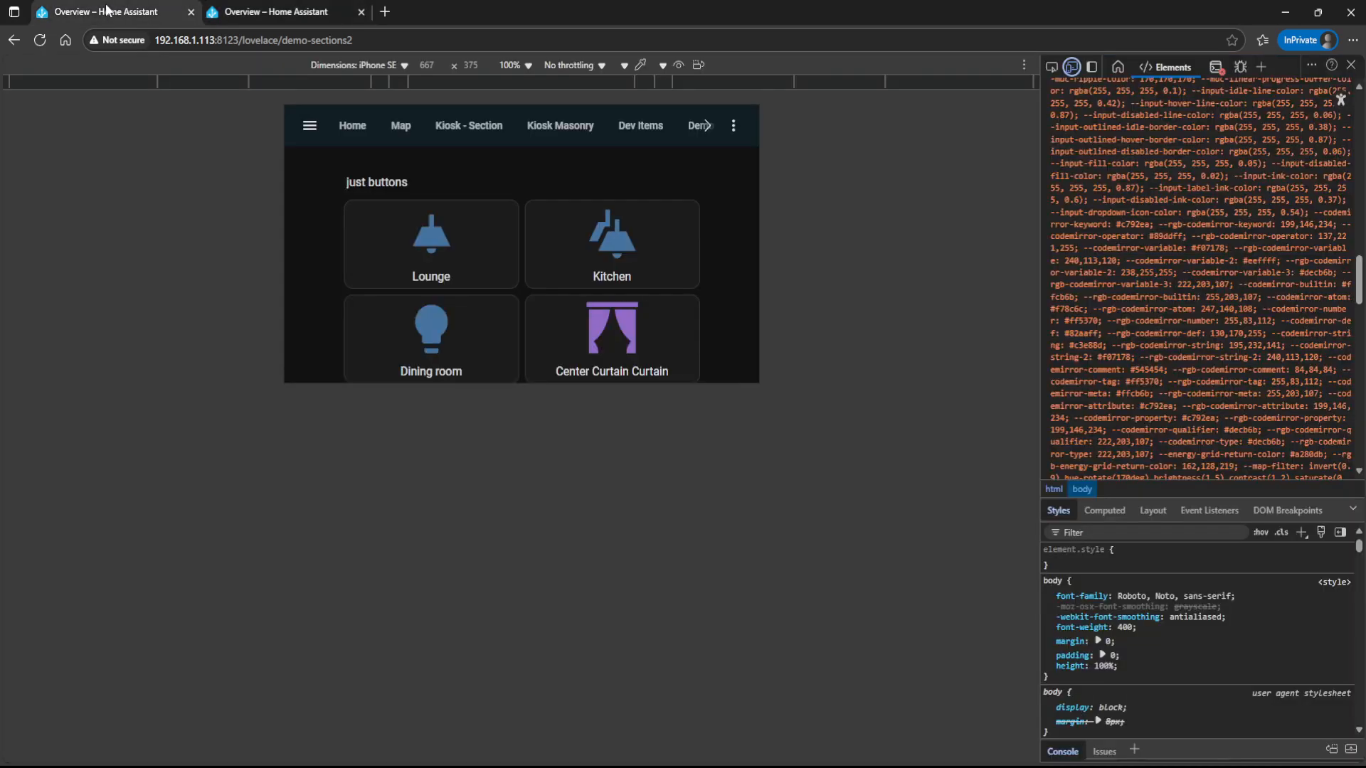
left_click(276, 14)
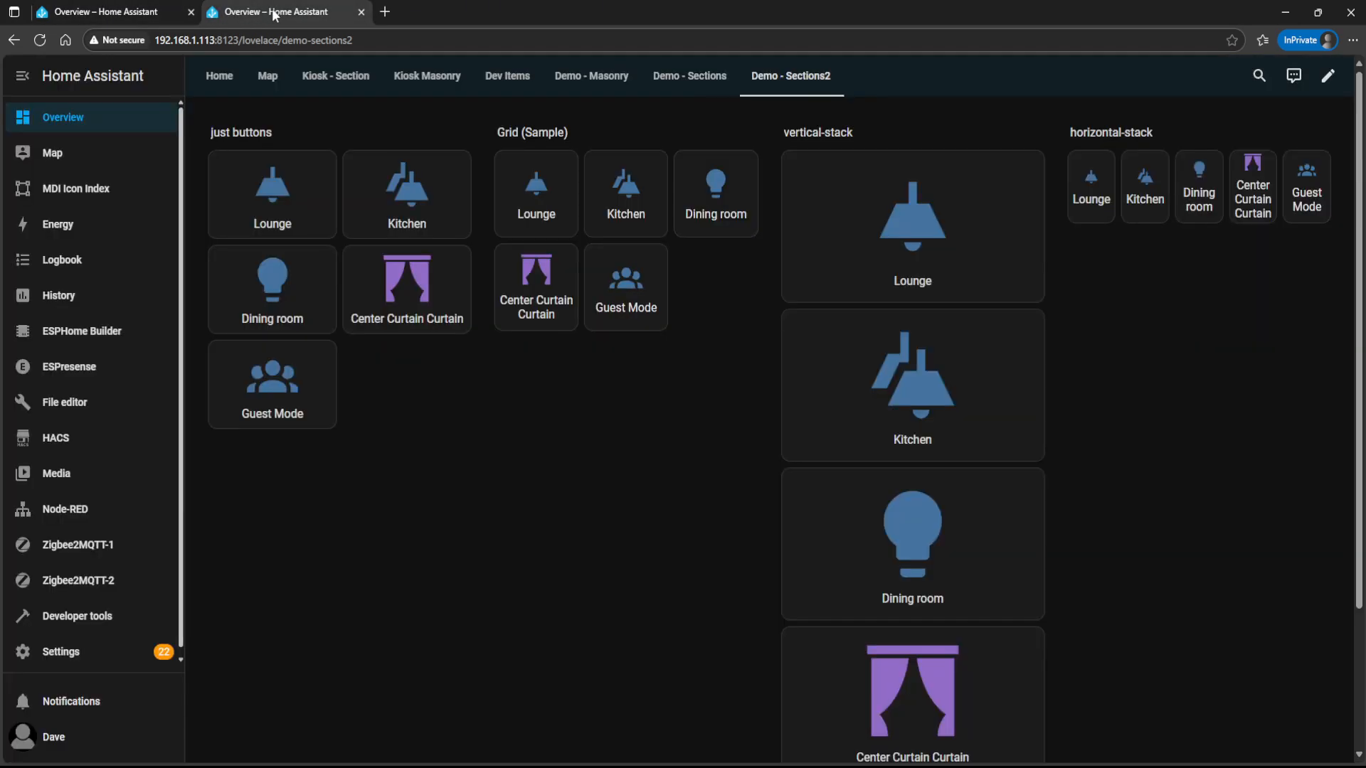
left_click(130, 13)
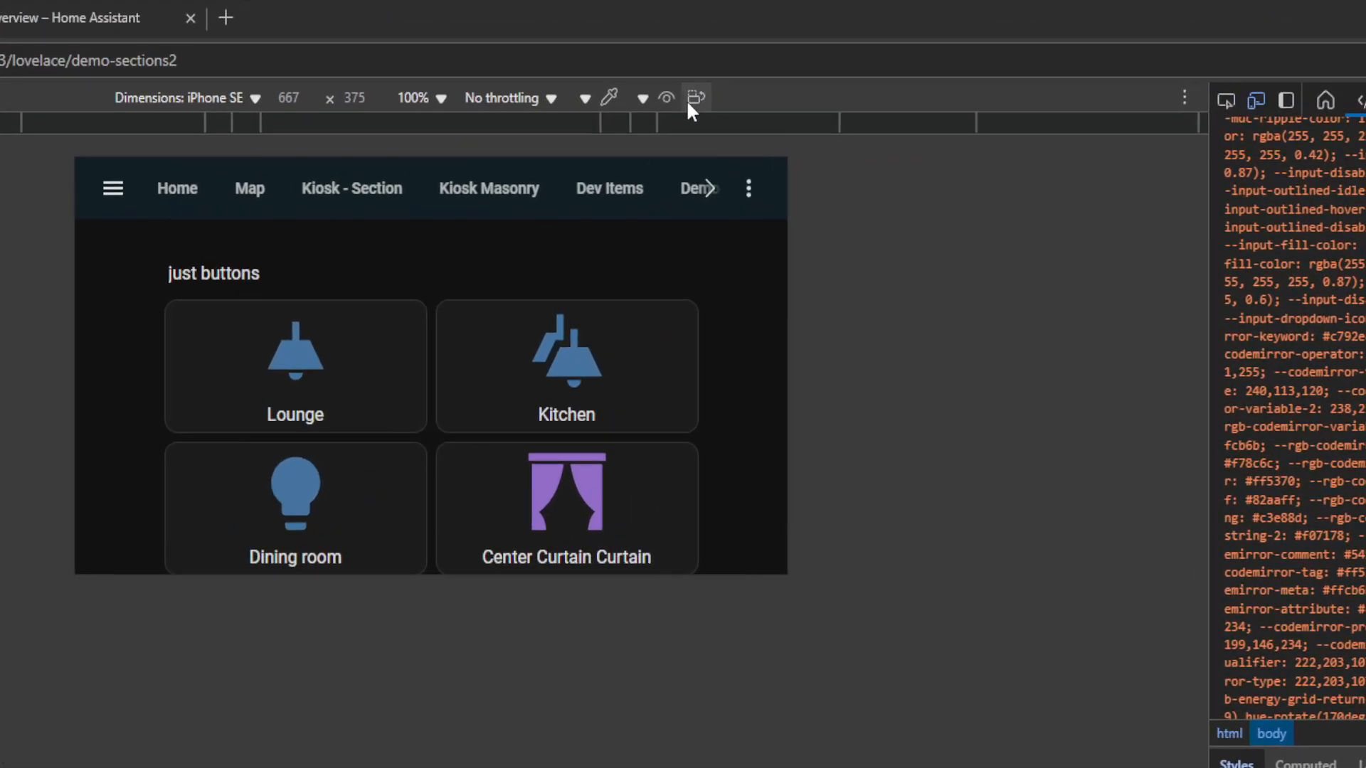
left_click(697, 68)
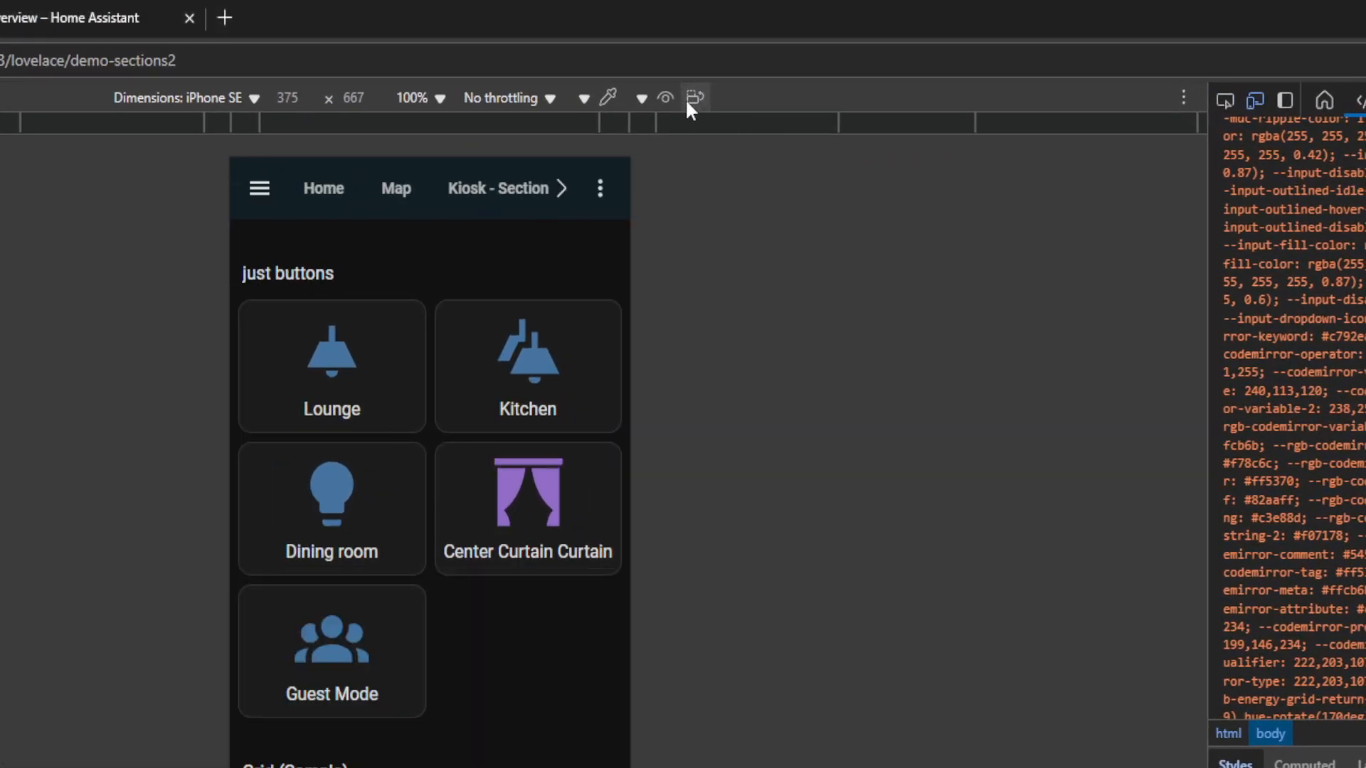
left_click(687, 103)
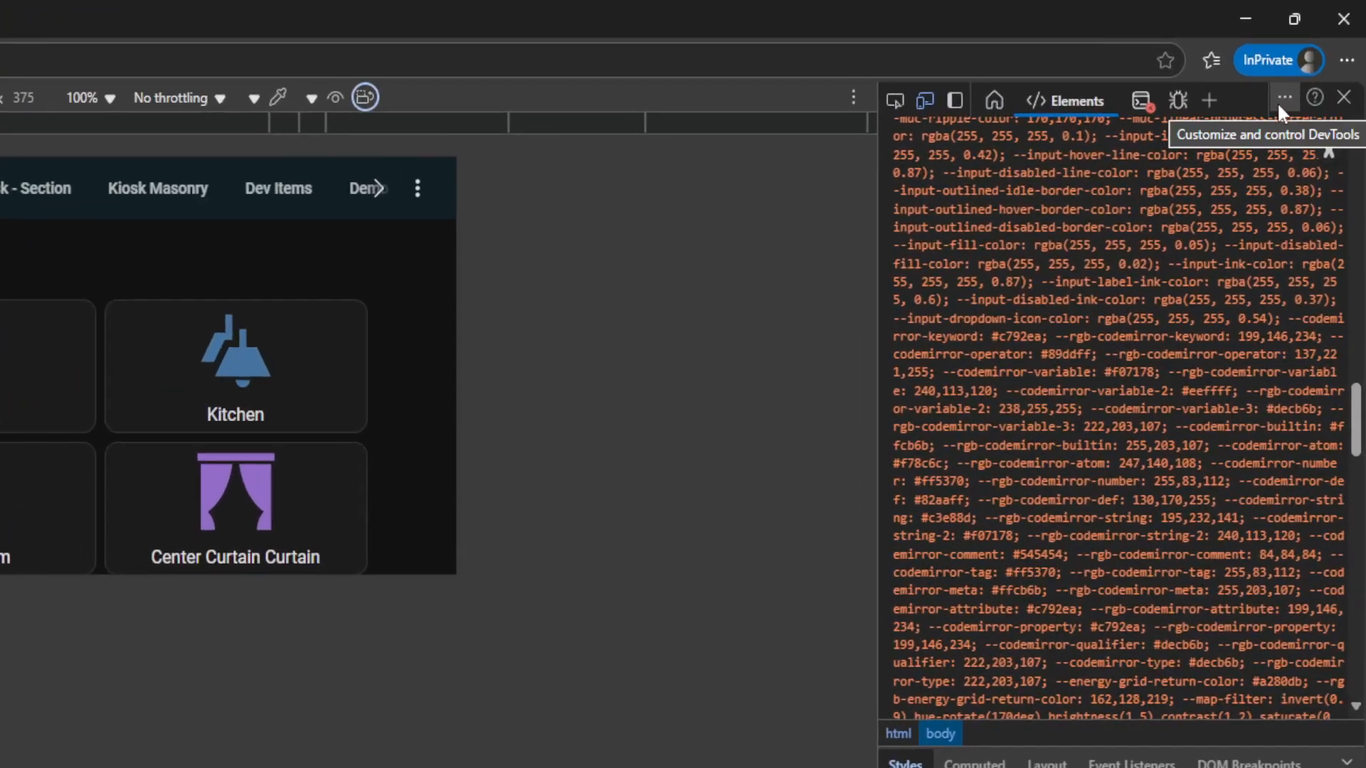
- Examine the custom and default device lists in the developer tools settings and open the form for adding a custom device
left_click(1310, 66)
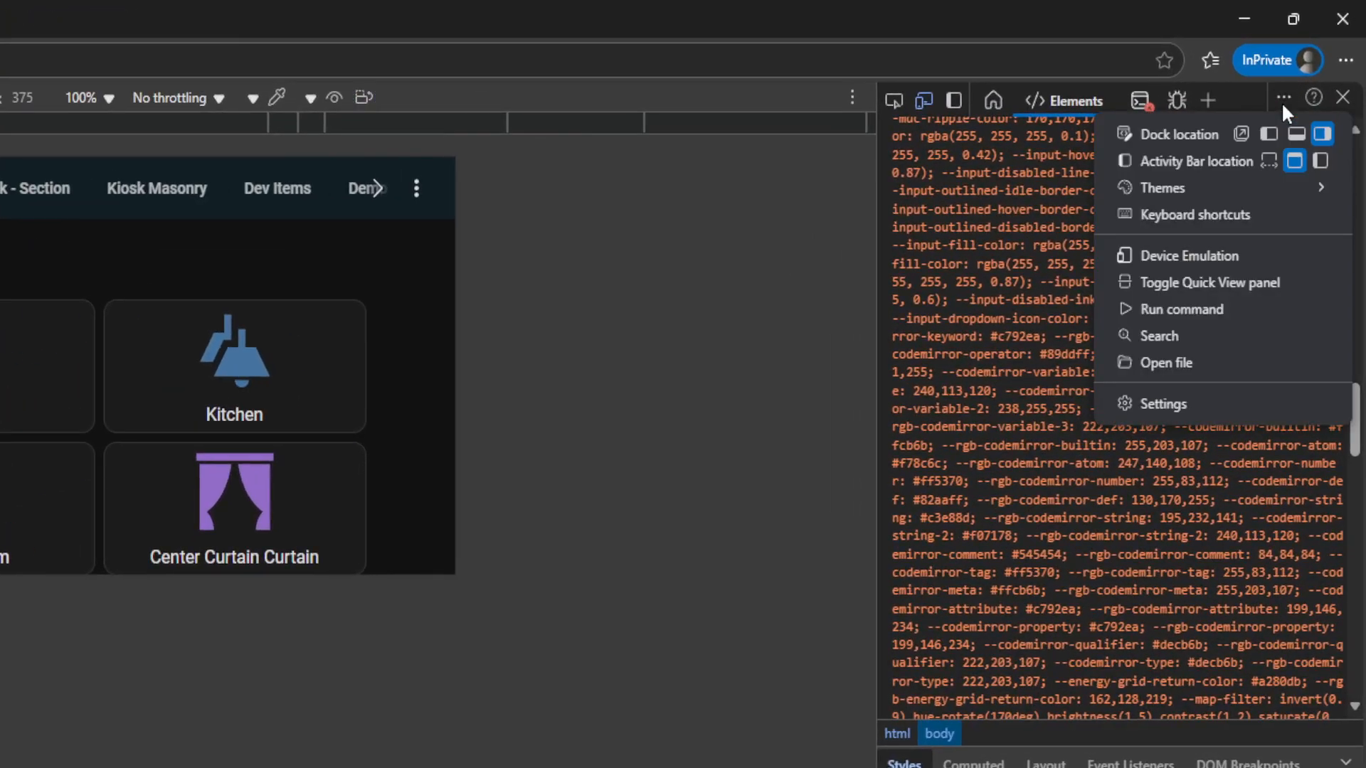
left_click(1175, 403)
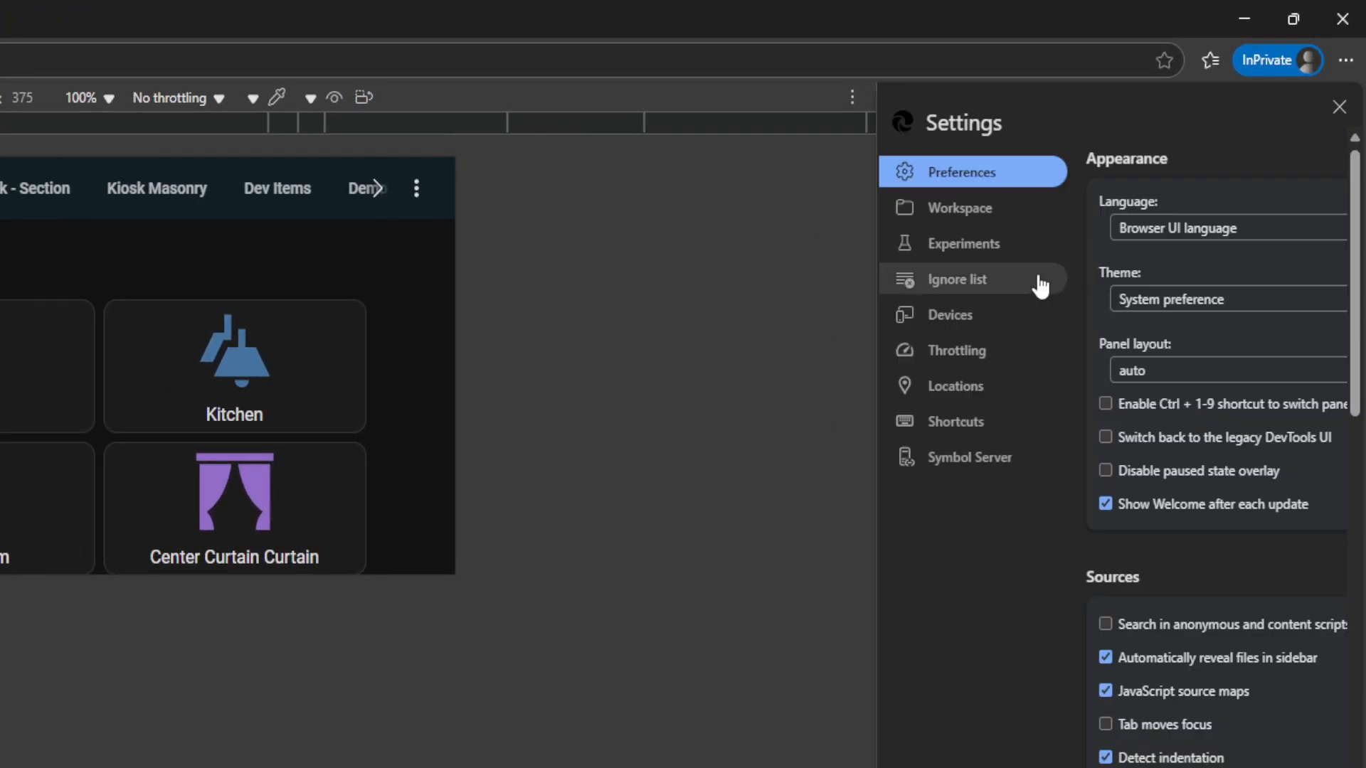
left_click(981, 320)
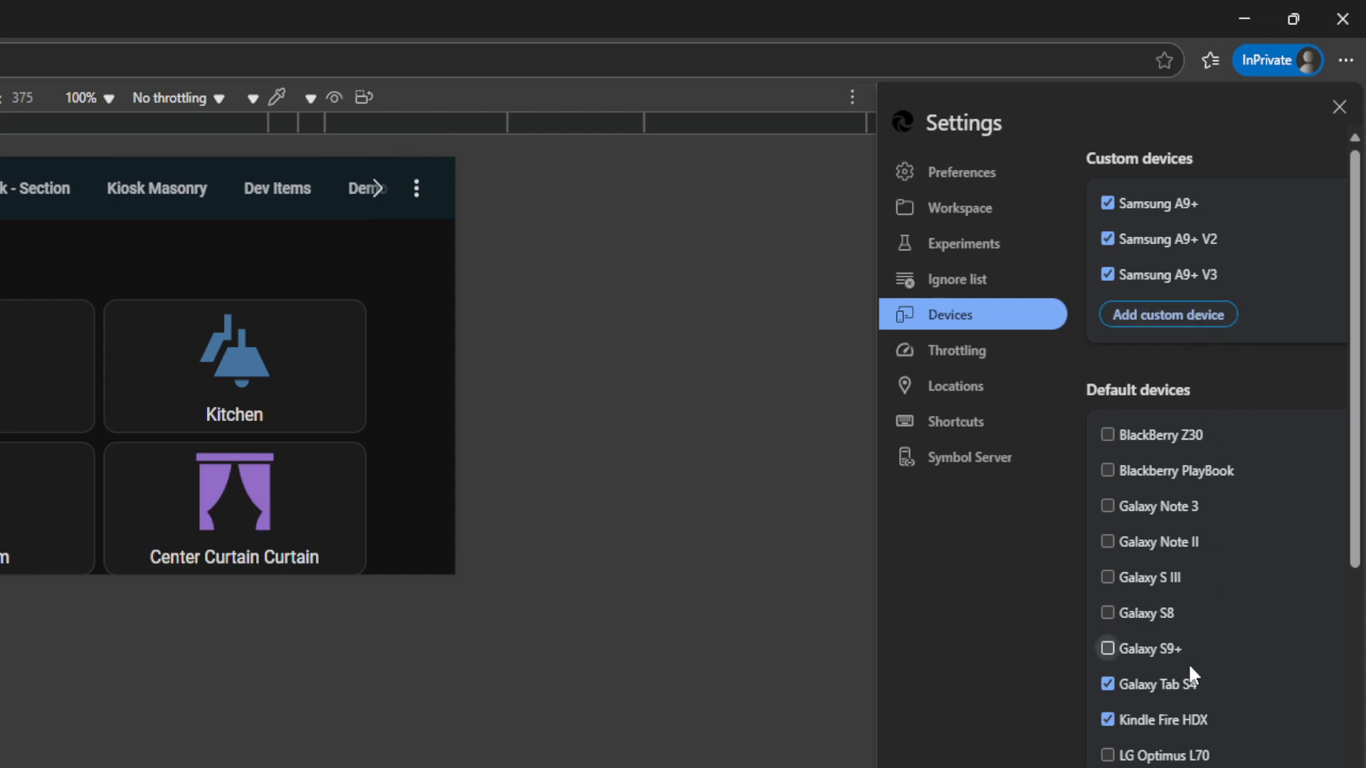
scroll(1213, 539, "down", 1)
scroll(1212, 539, "down", 4)
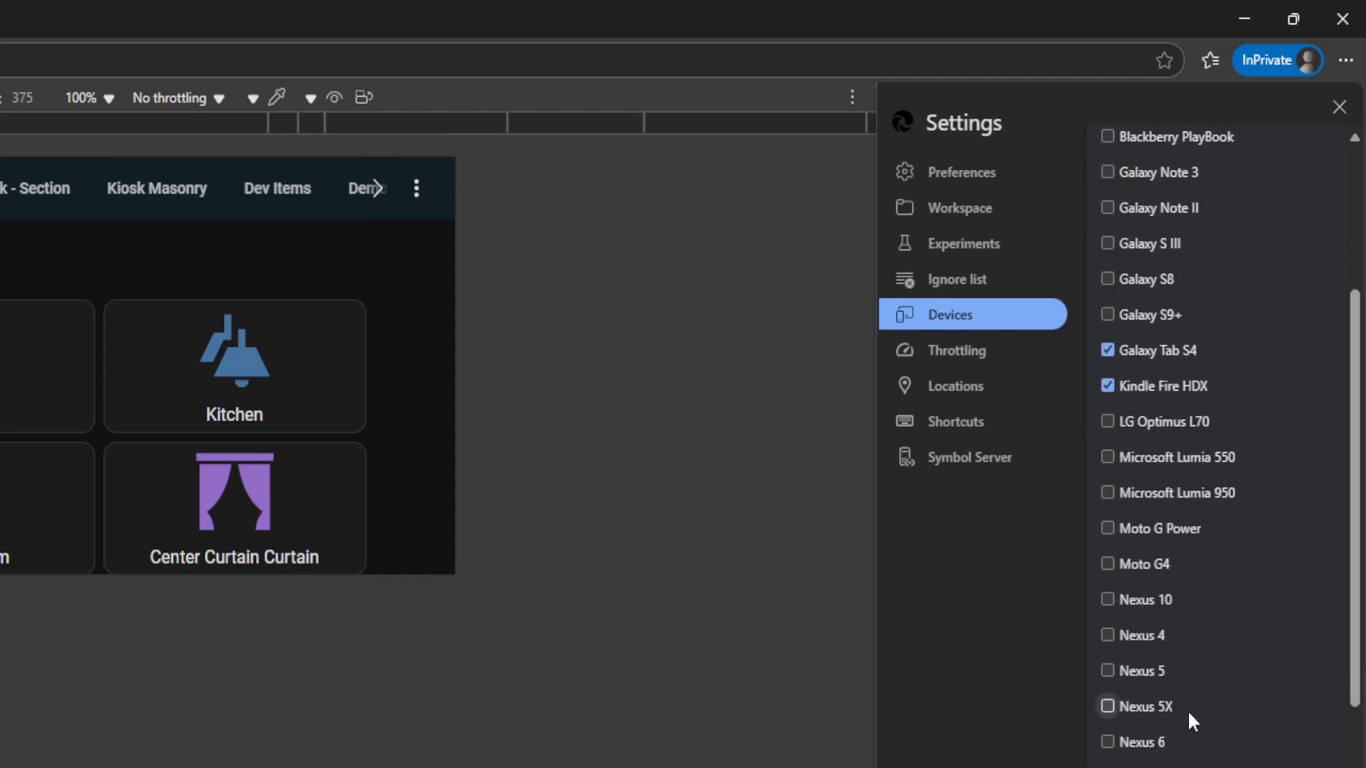
scroll(1154, 614, "up", 5)
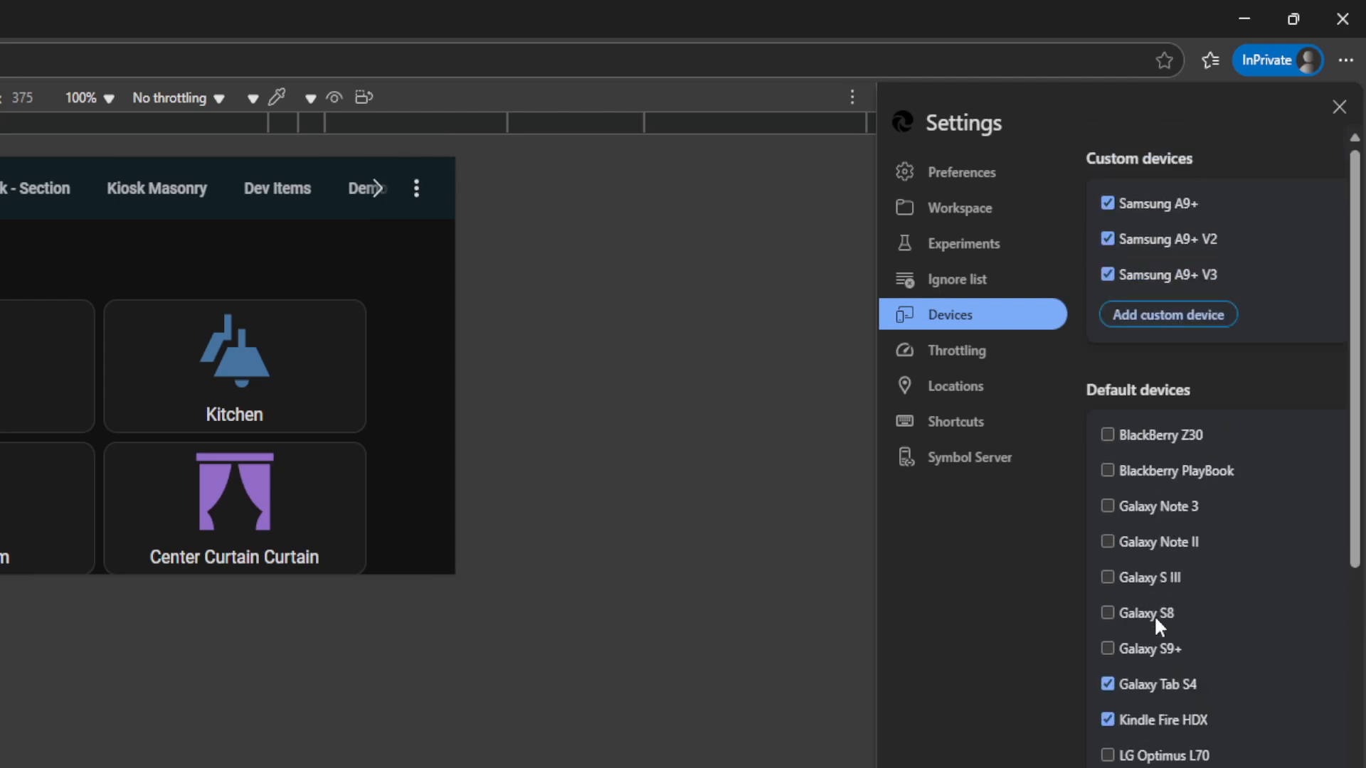
left_click(1183, 315)
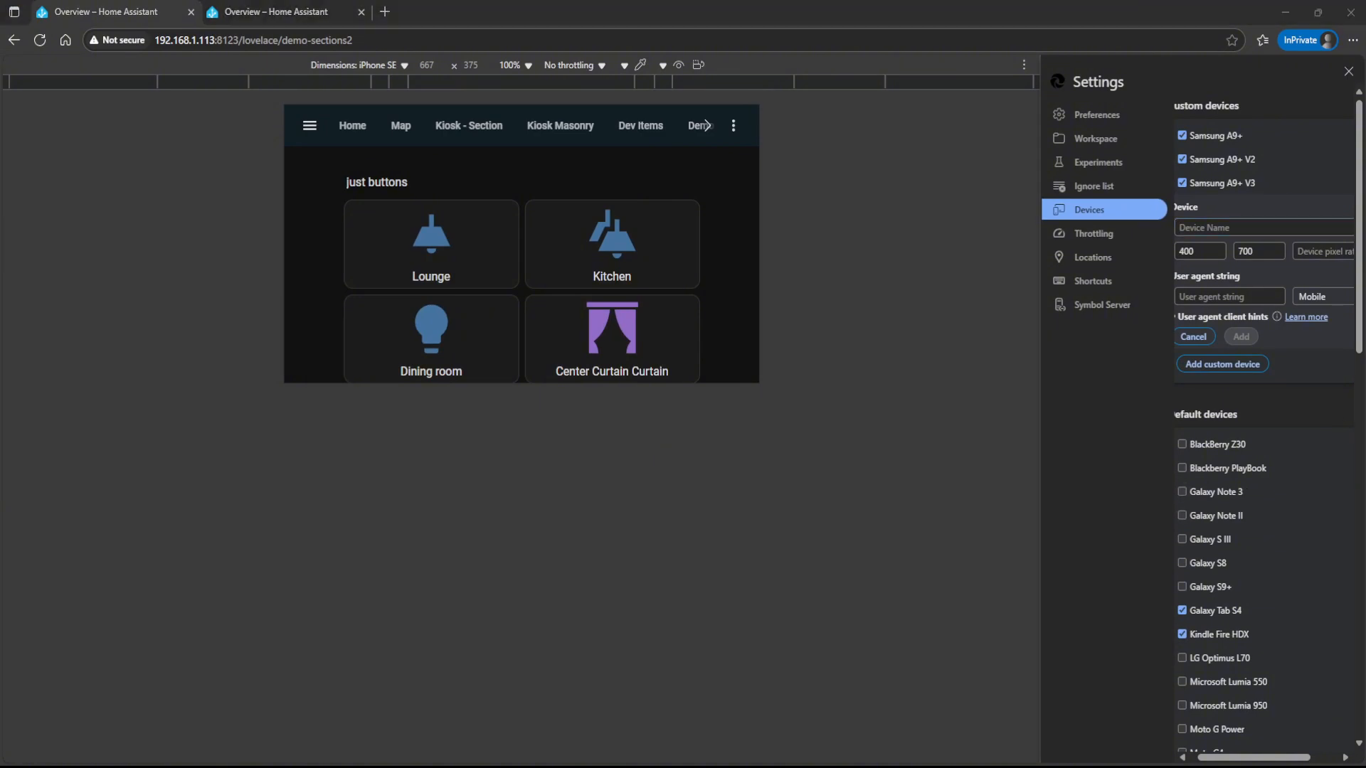
- Close the developer tools settings and toggle device emulation off and on again
left_click(1349, 72)
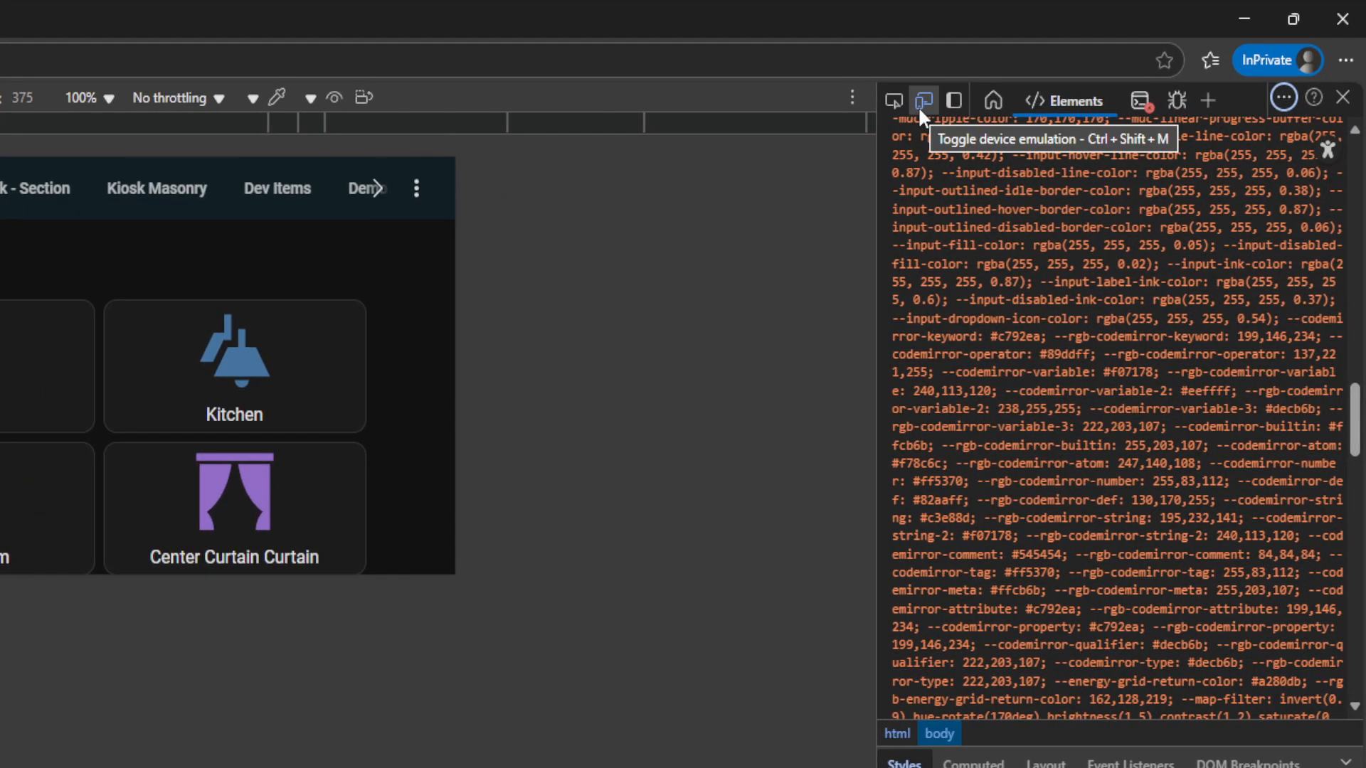
left_click(917, 105)
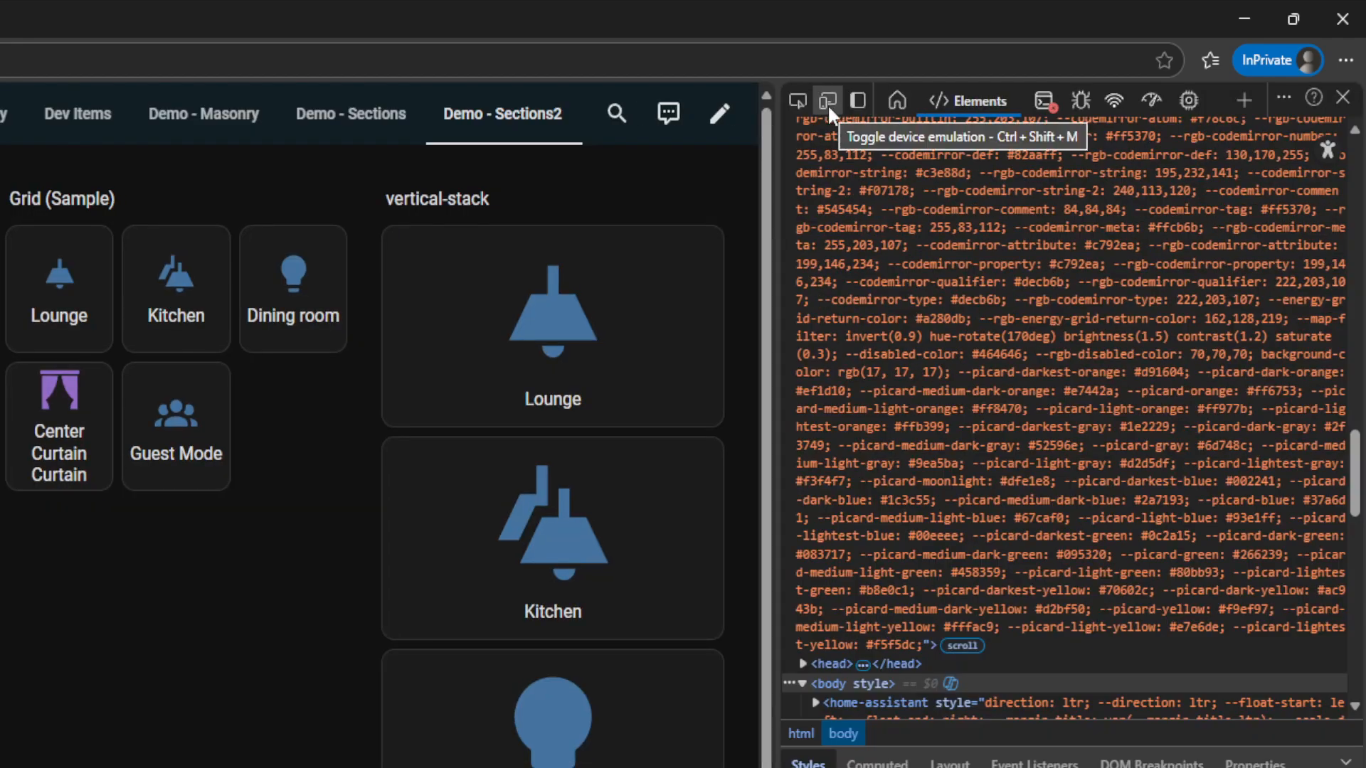
left_click(827, 103)
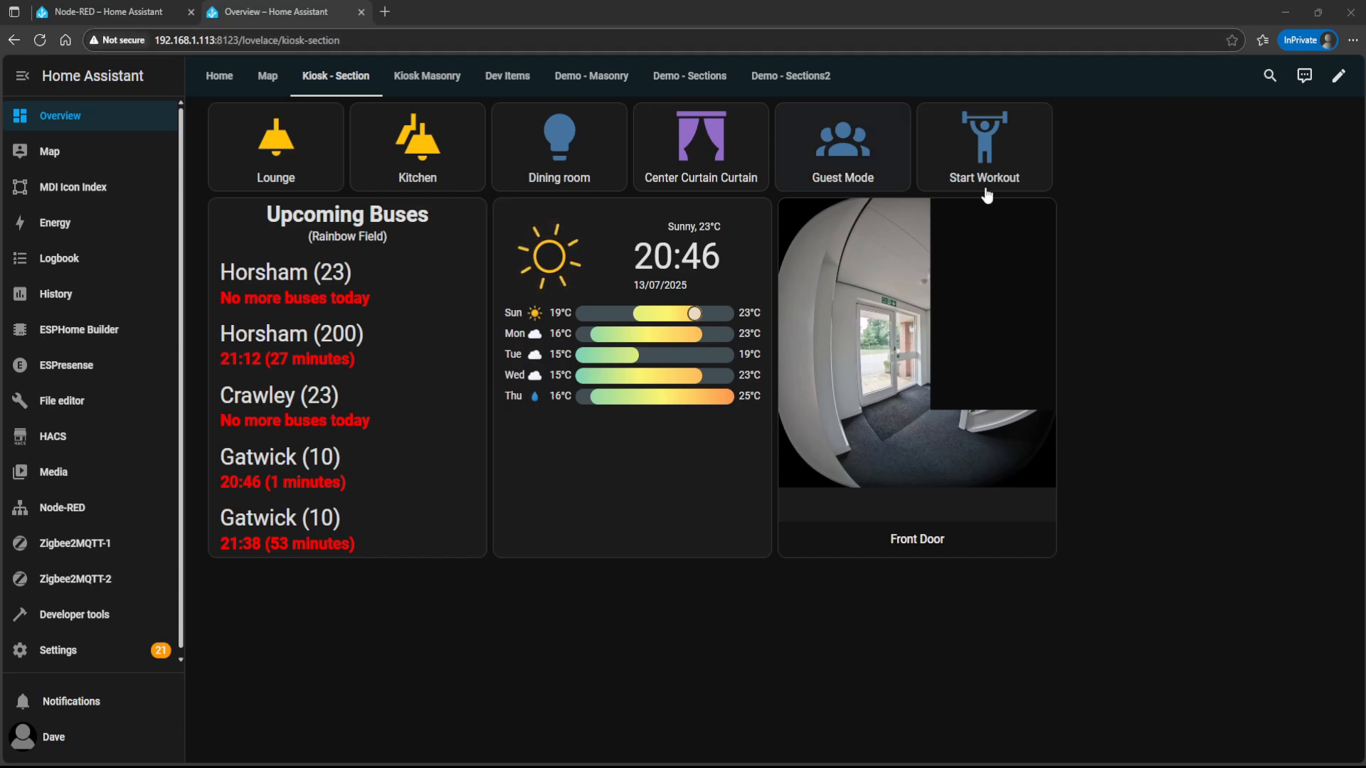
- View the enlarged front door camera from both the Kiosk - Section and Kiosk Masonry views, returning to the dashboard each time
left_click(876, 355)
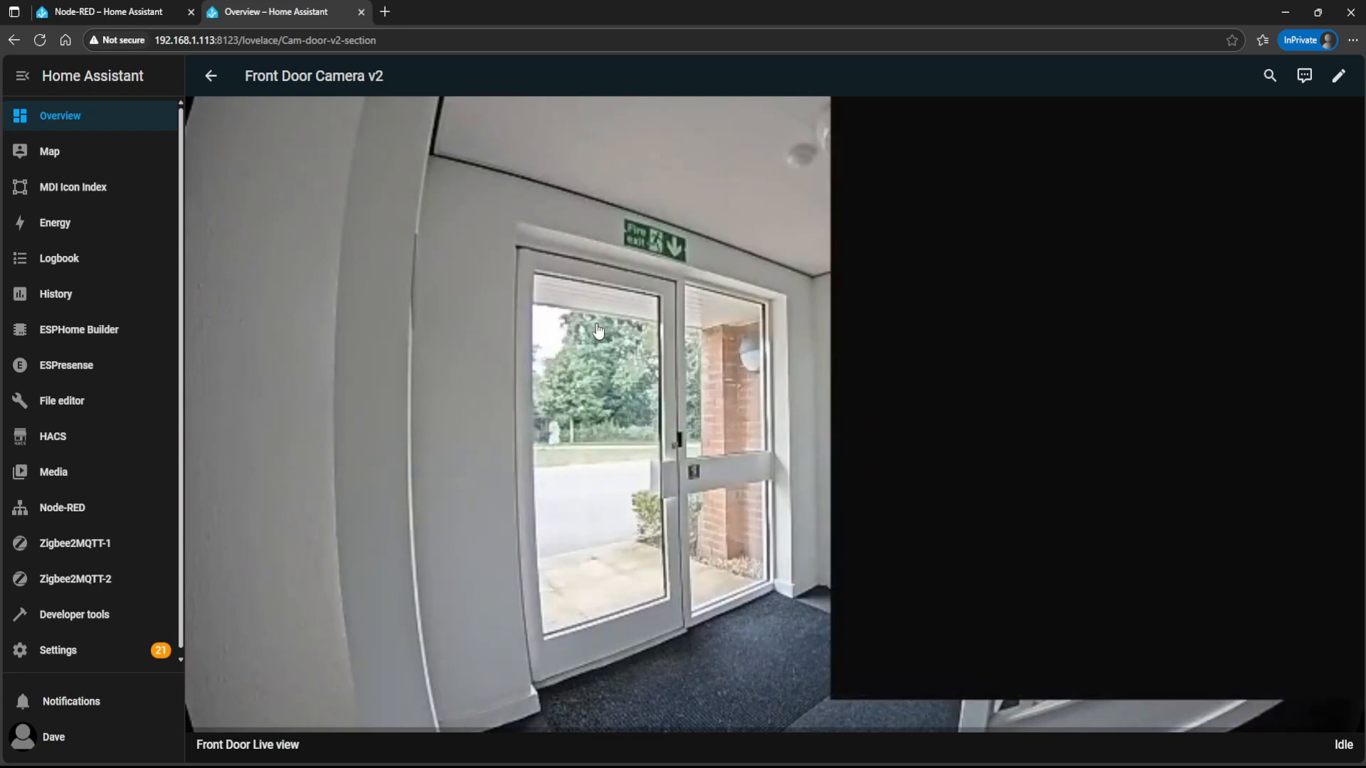
left_click(645, 385)
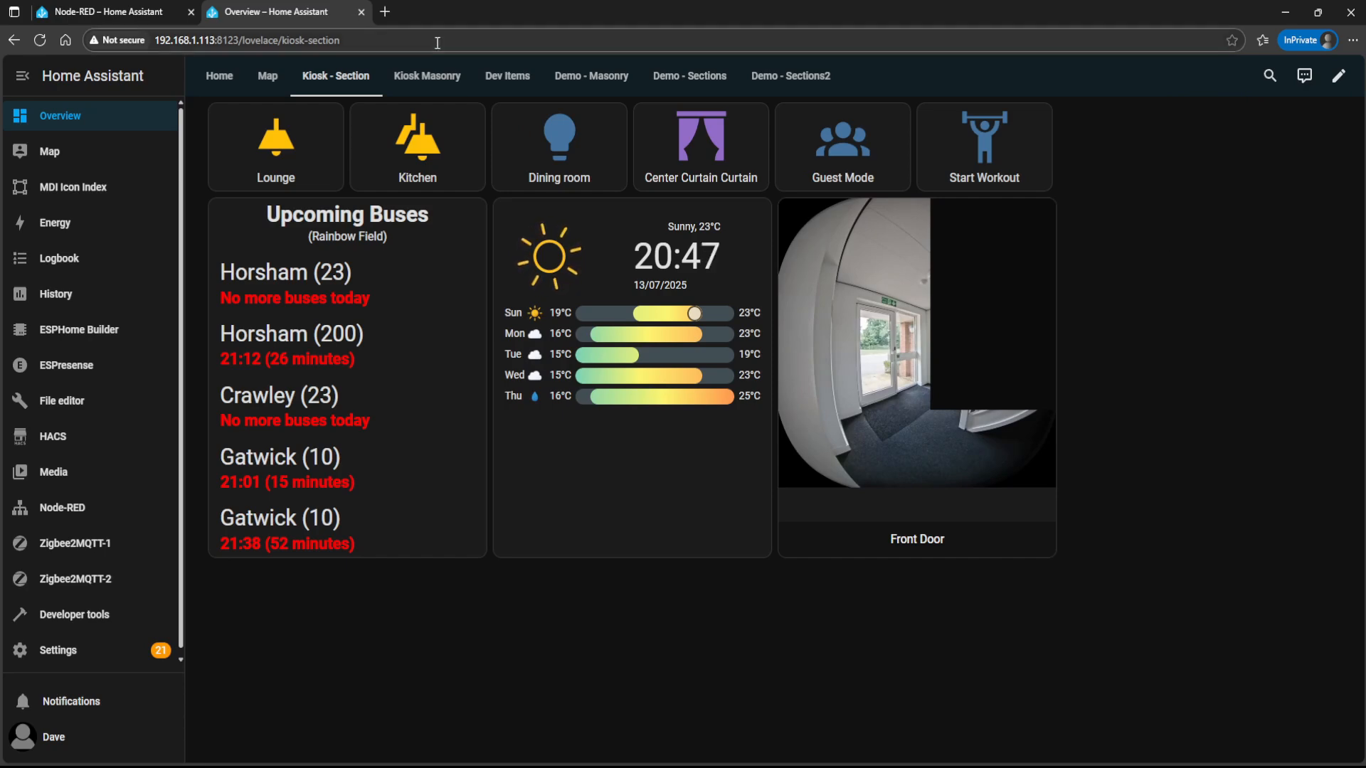
left_click(417, 78)
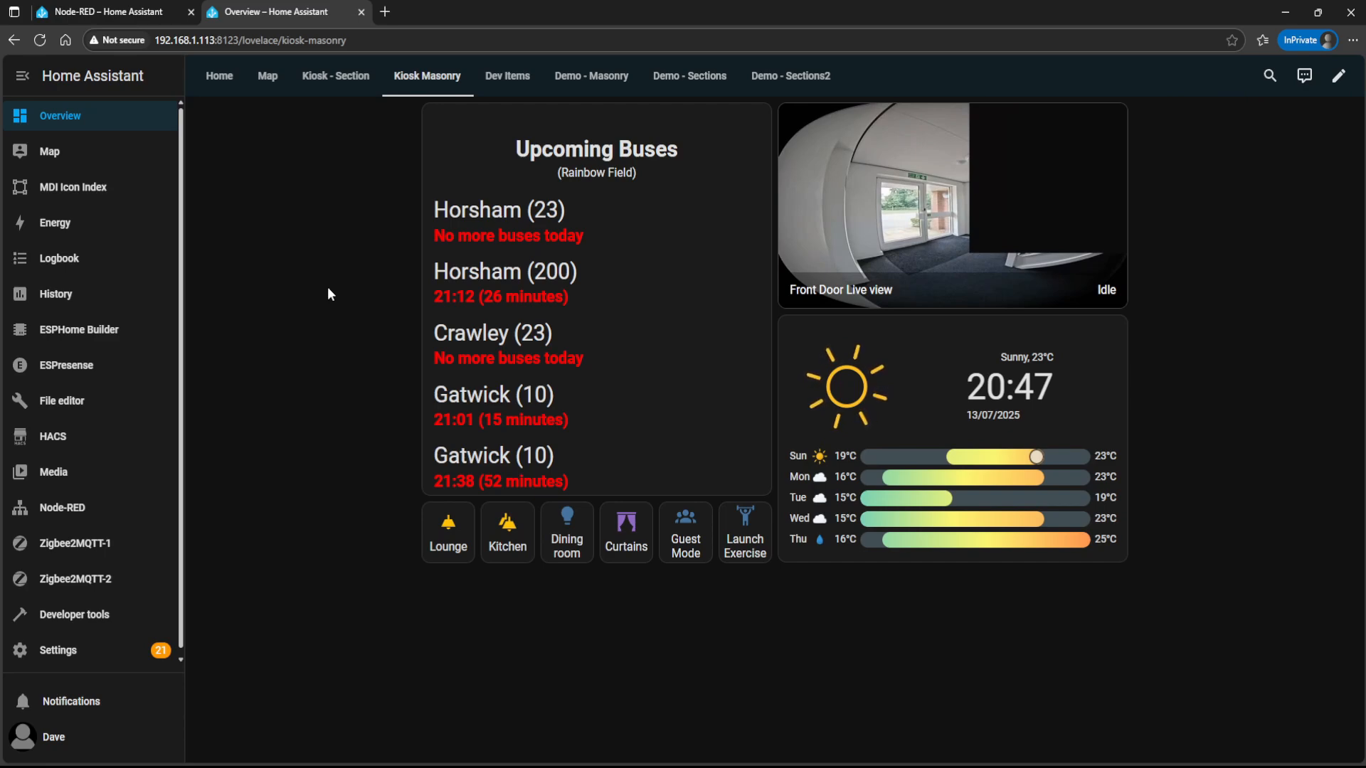
left_click(926, 212)
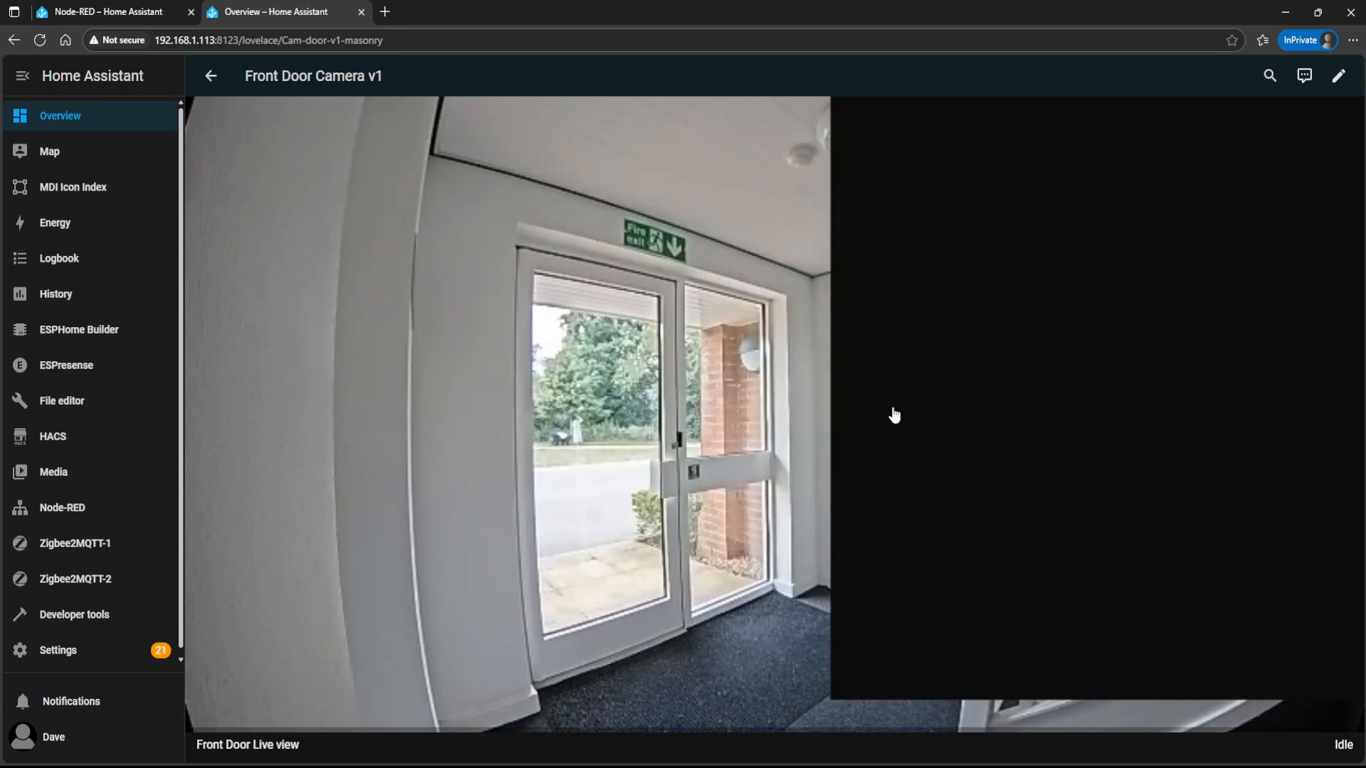
key("alt+Left")
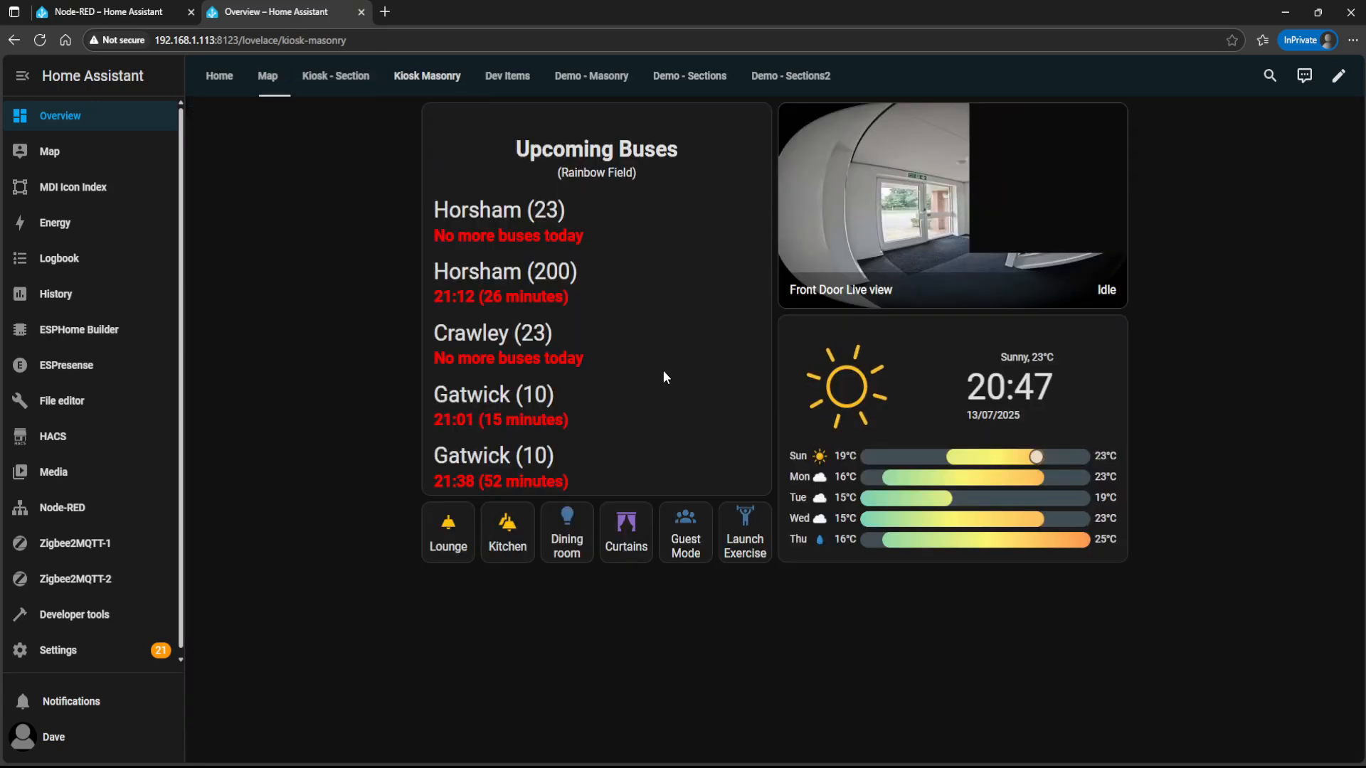
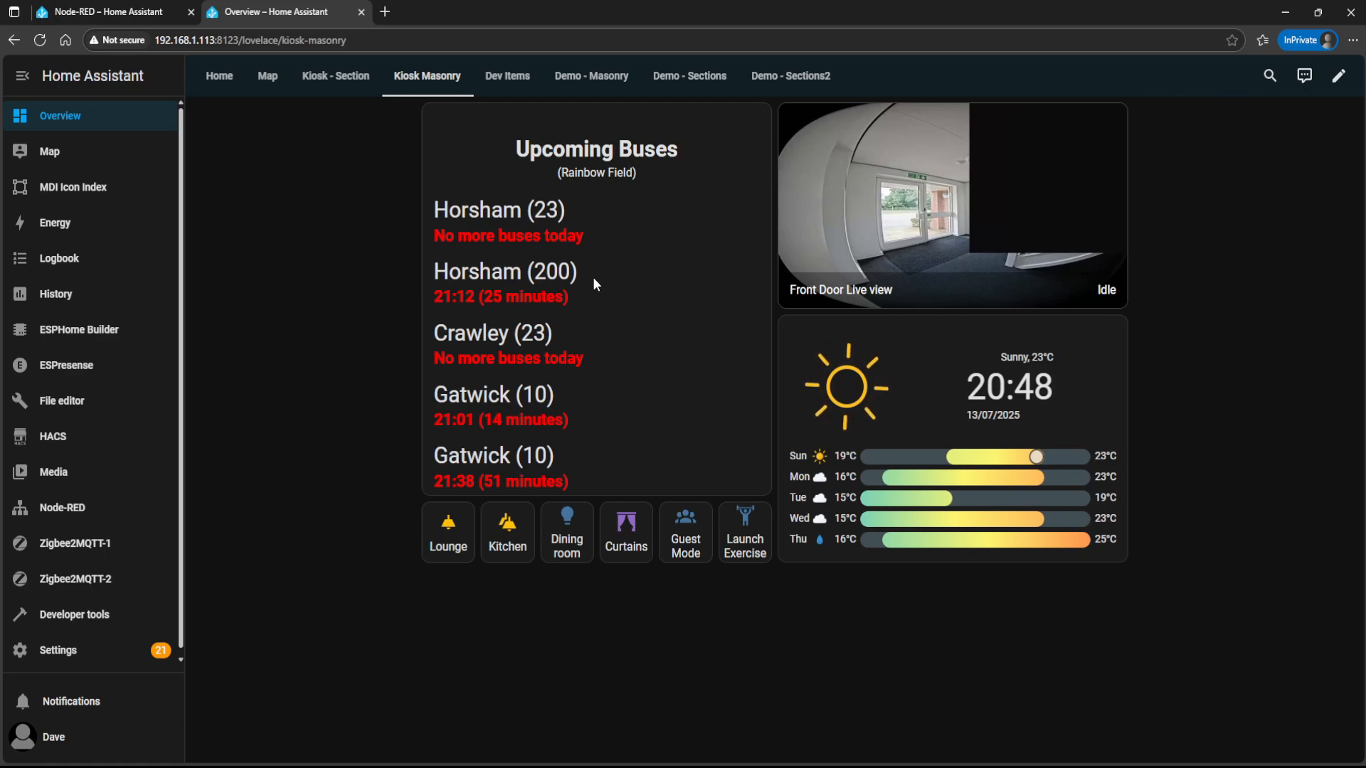
- Switch to the Node-RED page and check the file path in Bus 23's Read bus CSV node, leaving it unchanged
left_click(141, 12)
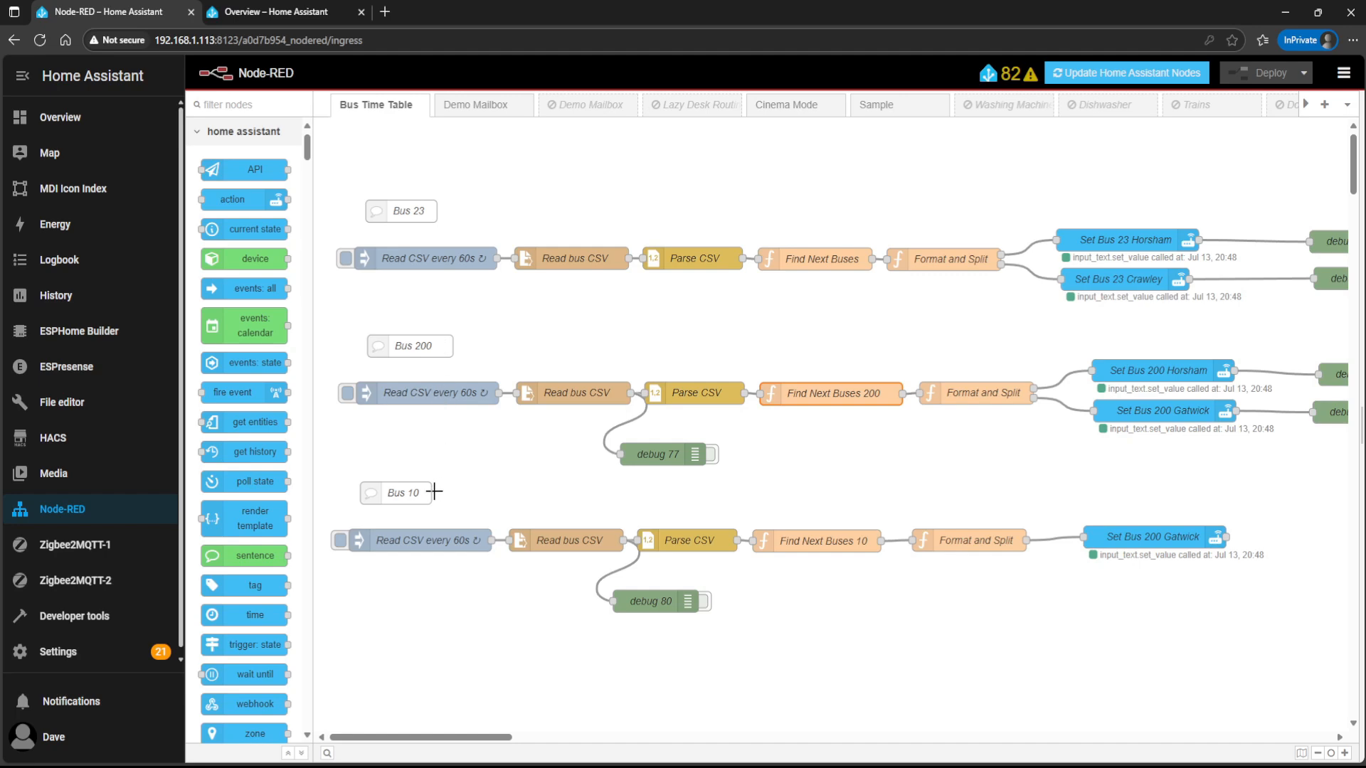
double_click(547, 263)
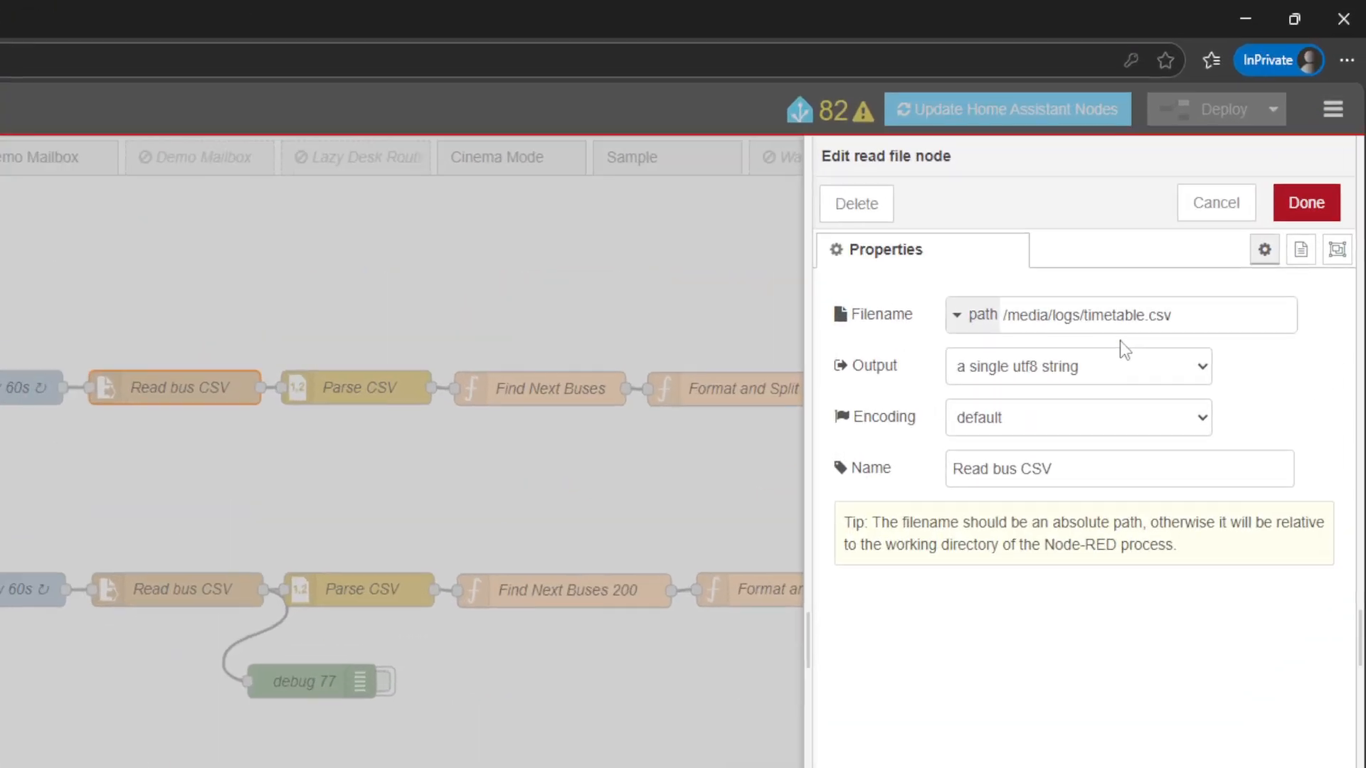
left_click_drag(1181, 315, 1001, 319)
left_click(1227, 317)
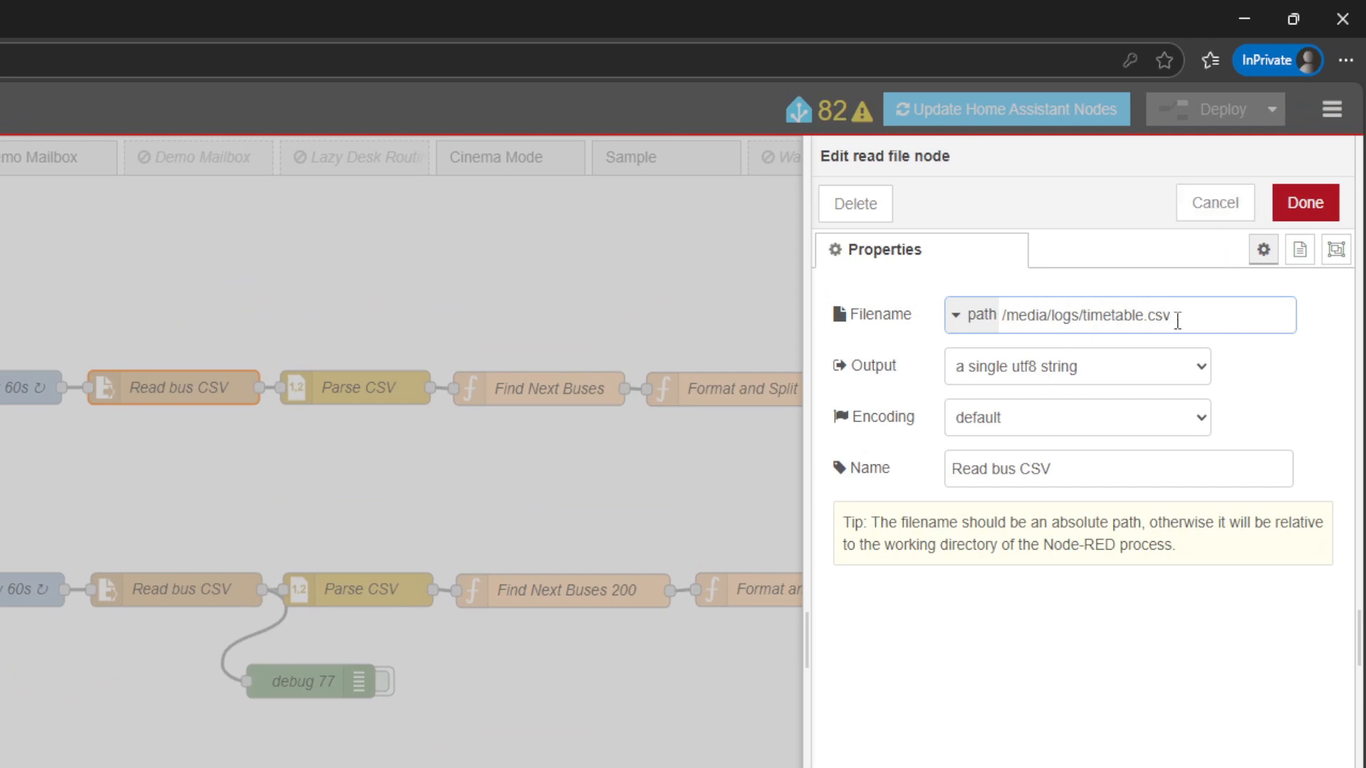
left_click(1200, 208)
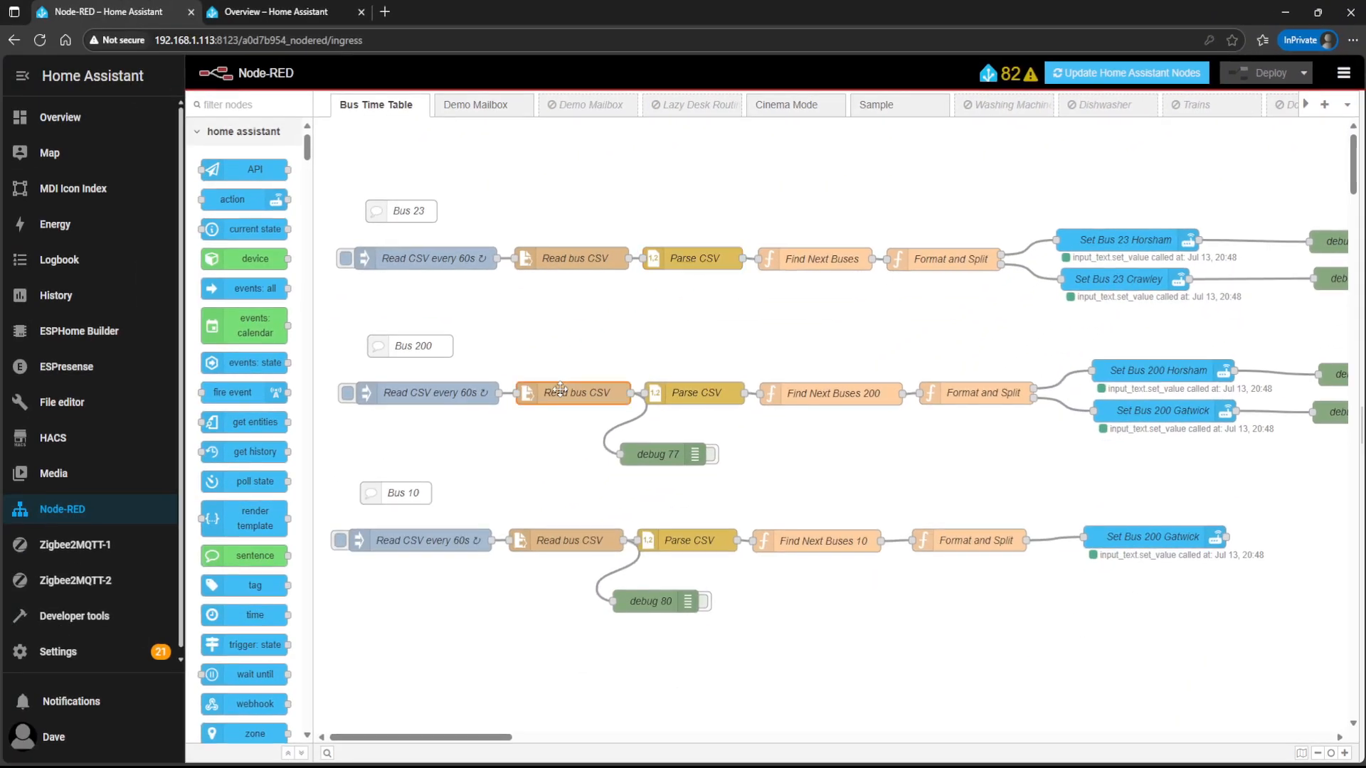
- Check the file paths in the Read bus CSV nodes of the Bus 200 and Bus 10 flows without editing them
double_click(156, 586)
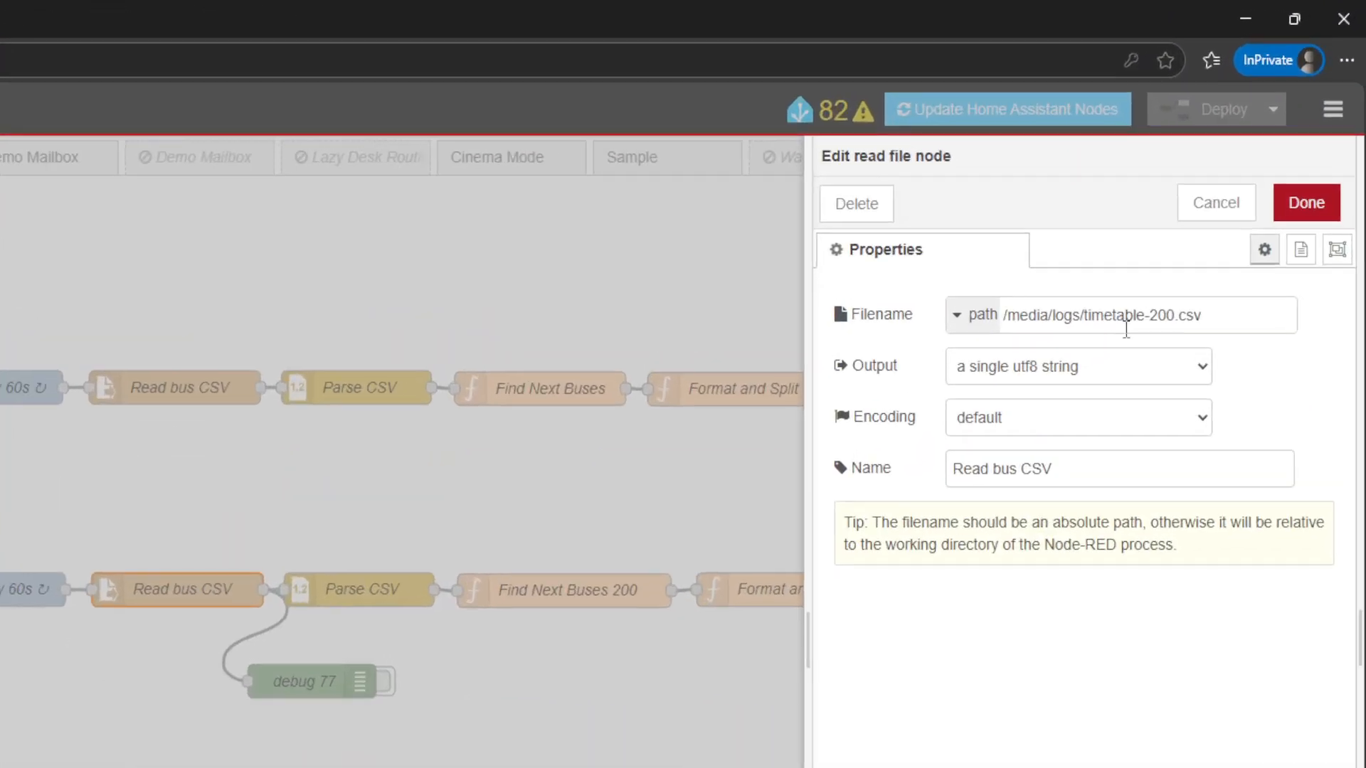
left_click(1198, 207)
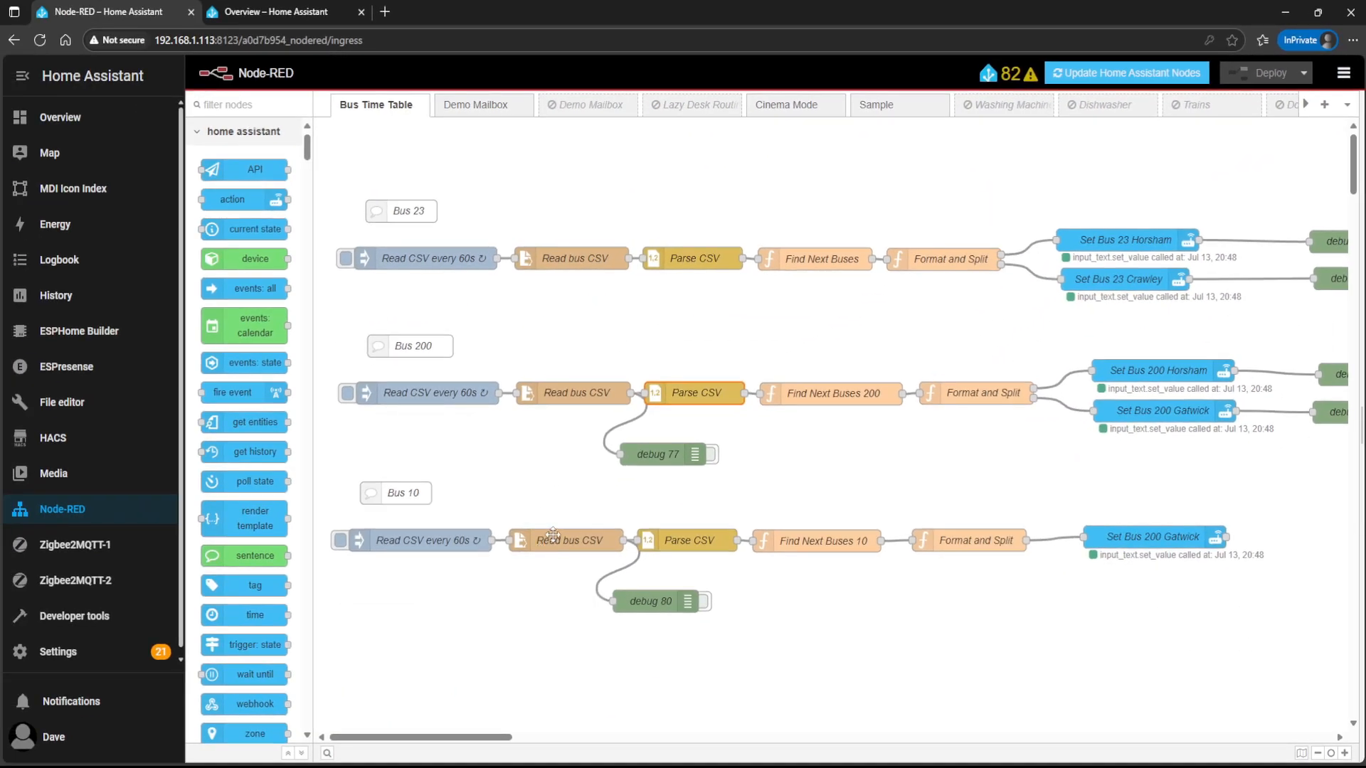
double_click(553, 535)
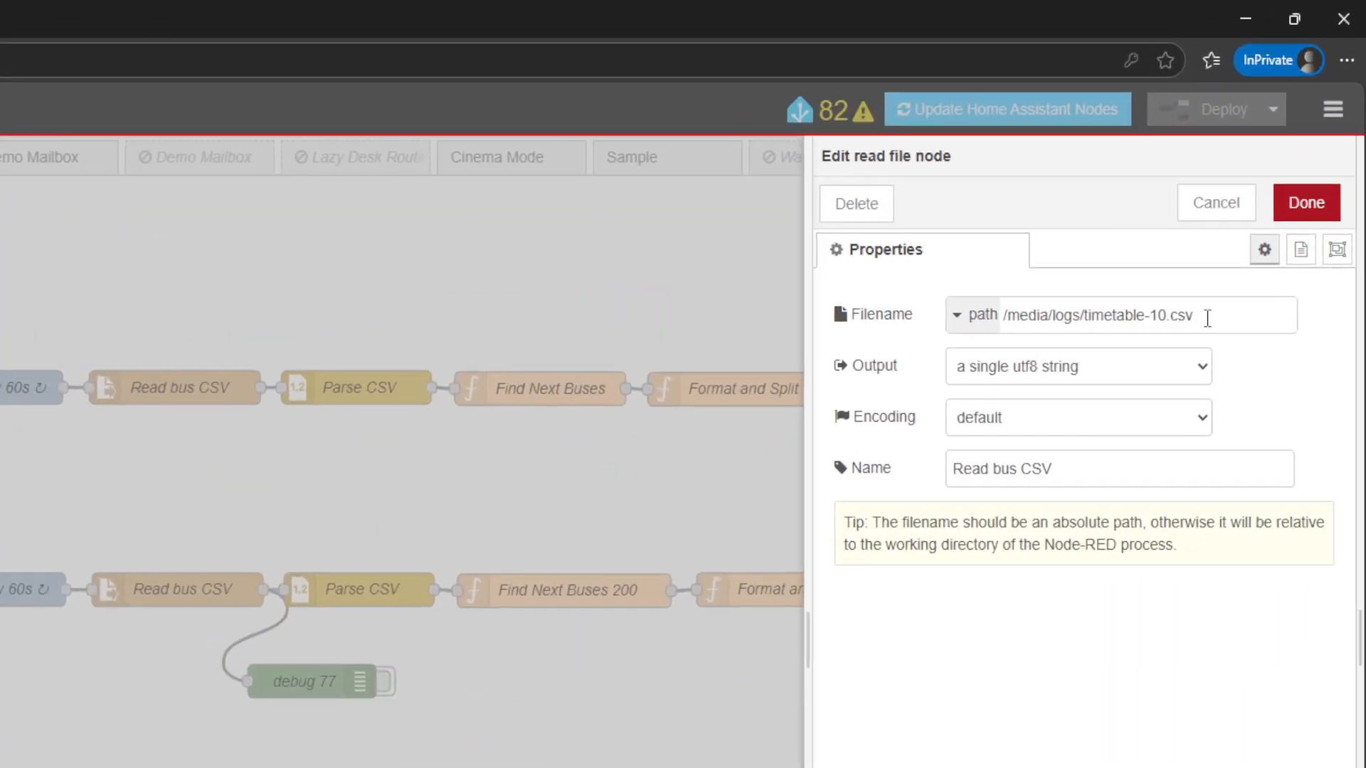
left_click(1225, 208)
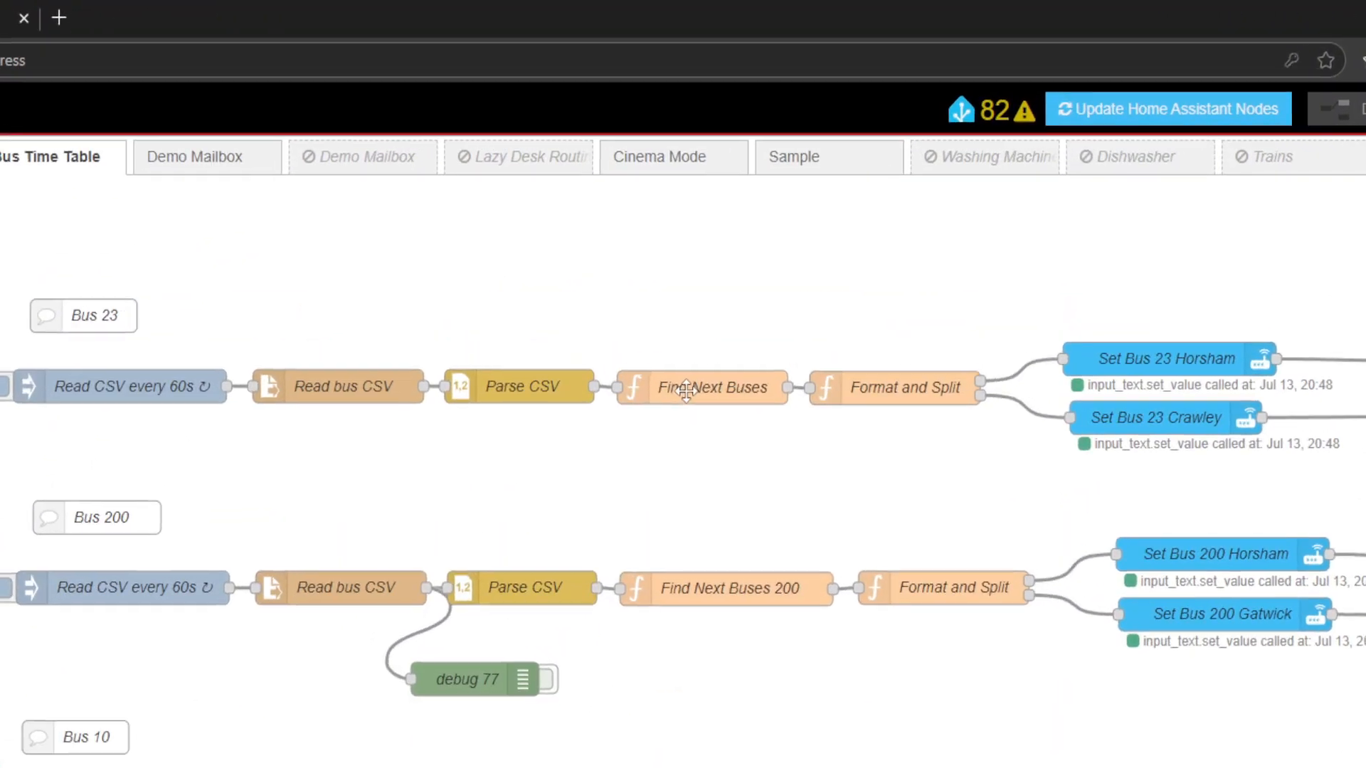
- Open Bus 23's Find Next Buses function node and highlight the dayLabels block in its On Message code
double_click(804, 260)
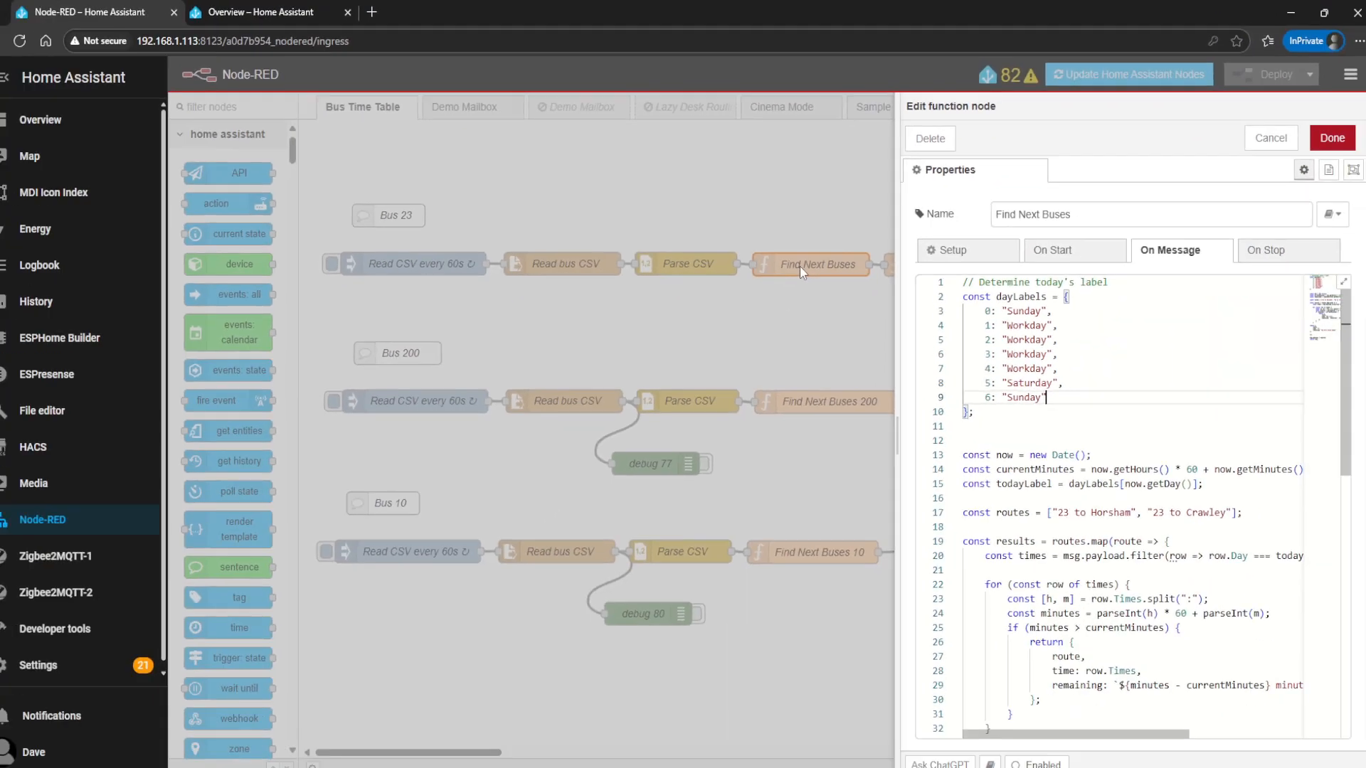
left_click_drag(1061, 411, 925, 274)
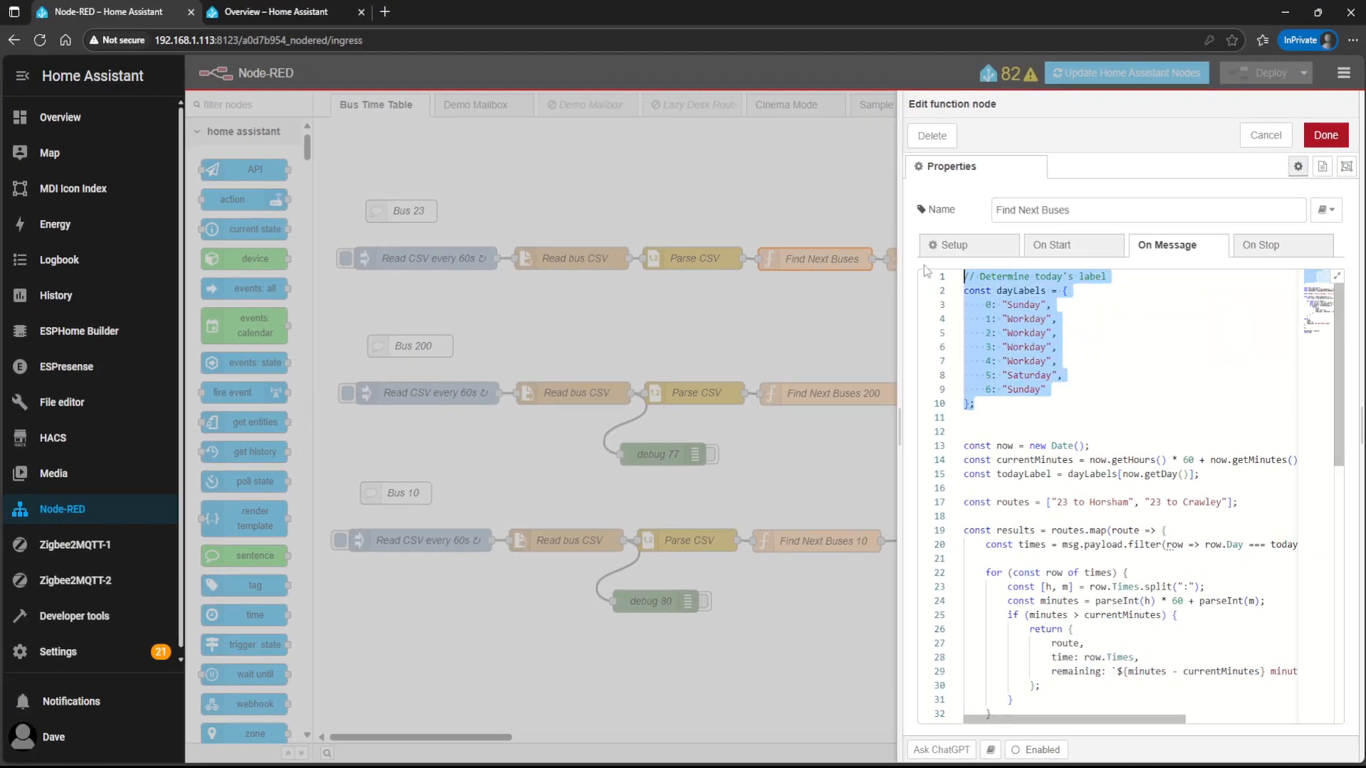
left_click(1033, 428)
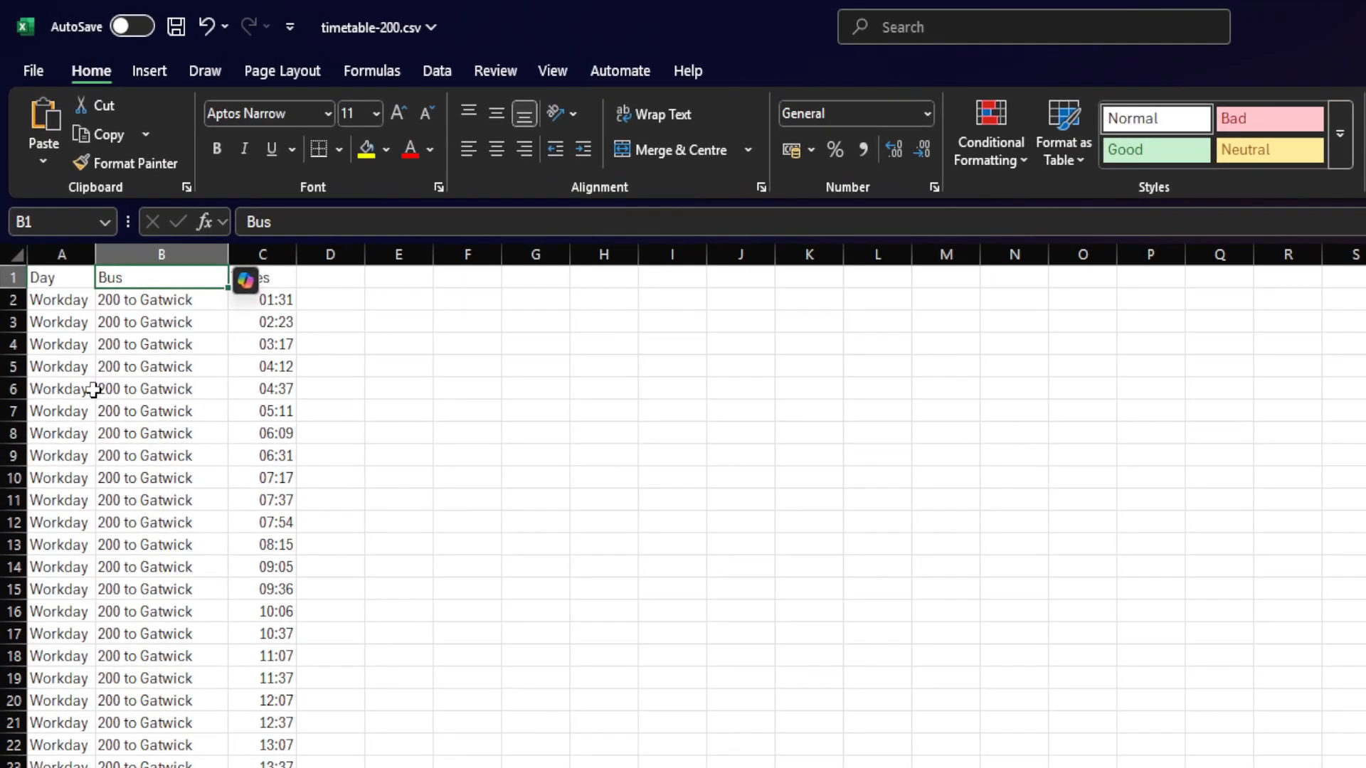
- In the timetable-200.csv workbook in Excel, point out the Day, Bus and Times column headers
left_click(57, 279)
left_click(146, 276)
left_click(269, 276)
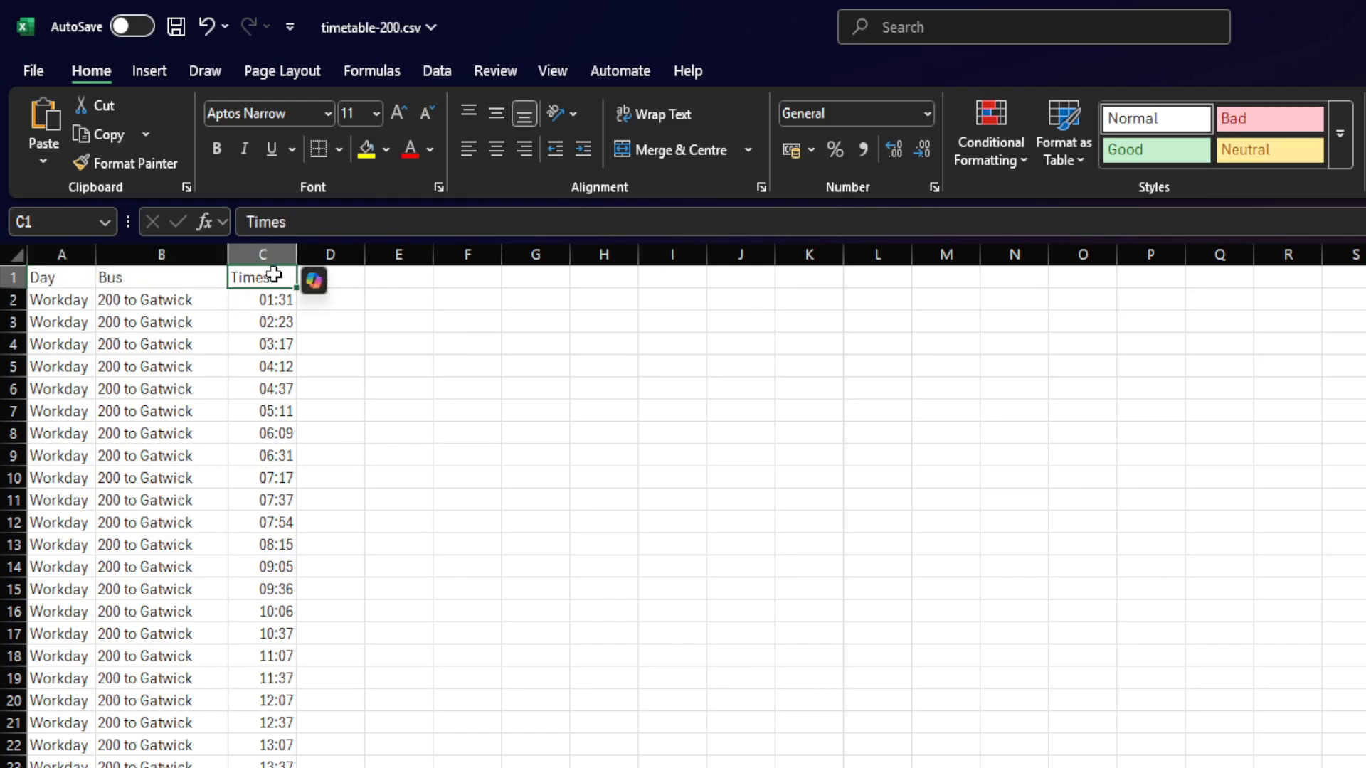
left_click(398, 318)
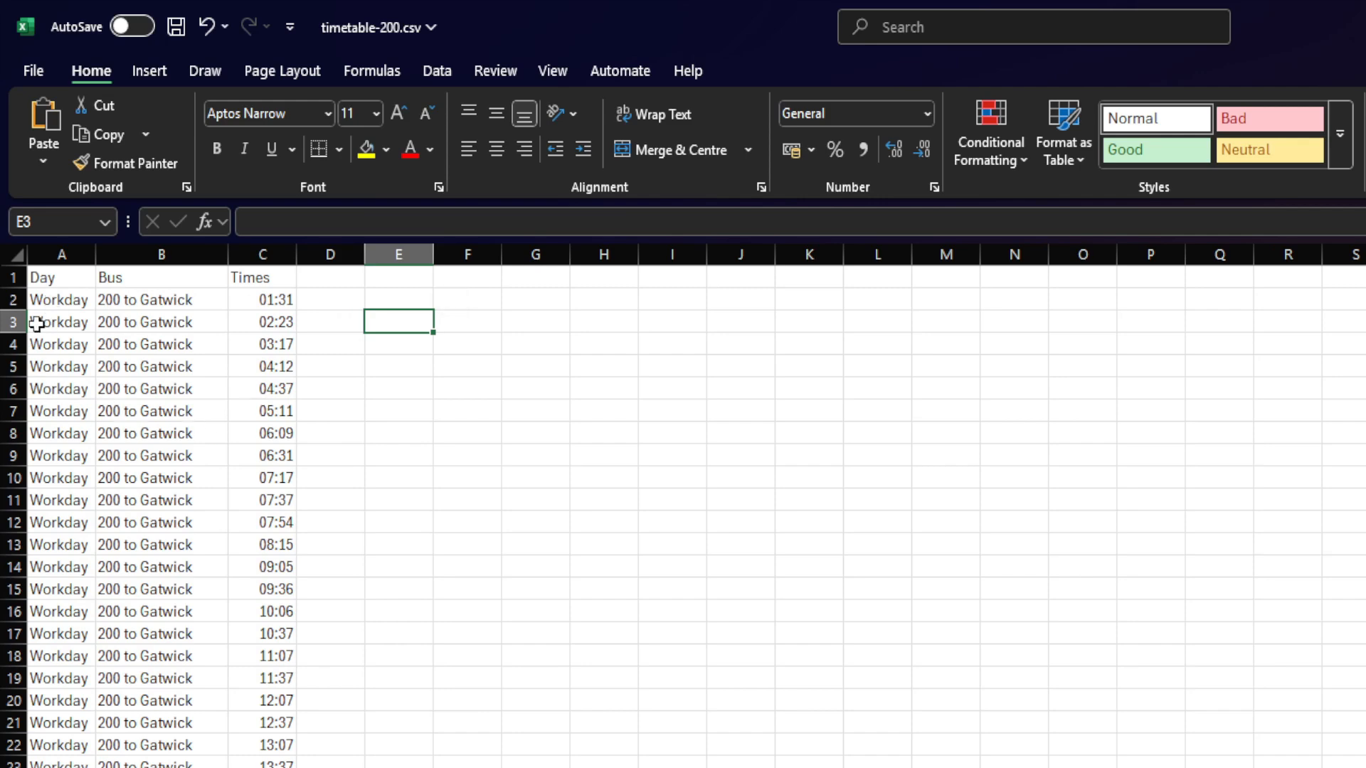
- View the Day column's distinct values through a filter on the header row, and close timetable-200.csv without saving
left_click(15, 278)
left_click(437, 71)
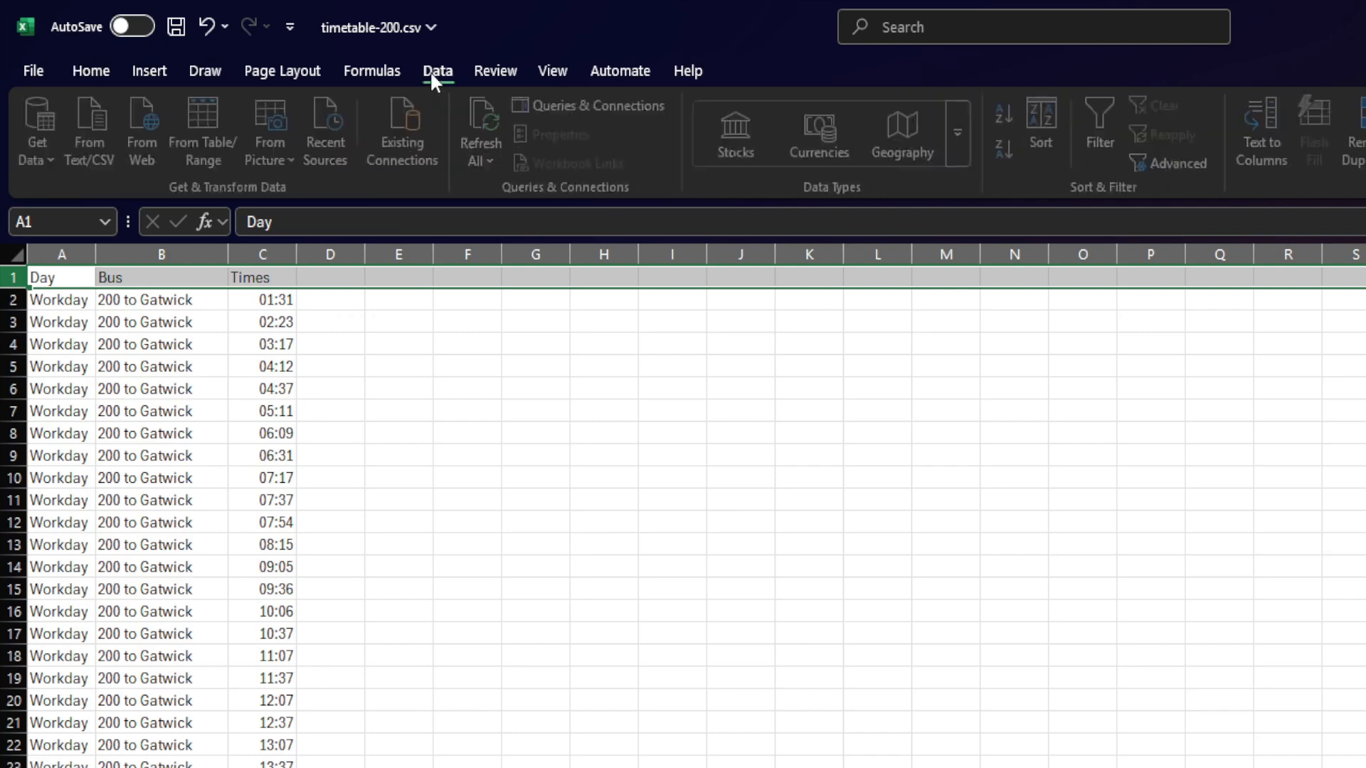
left_click(1109, 115)
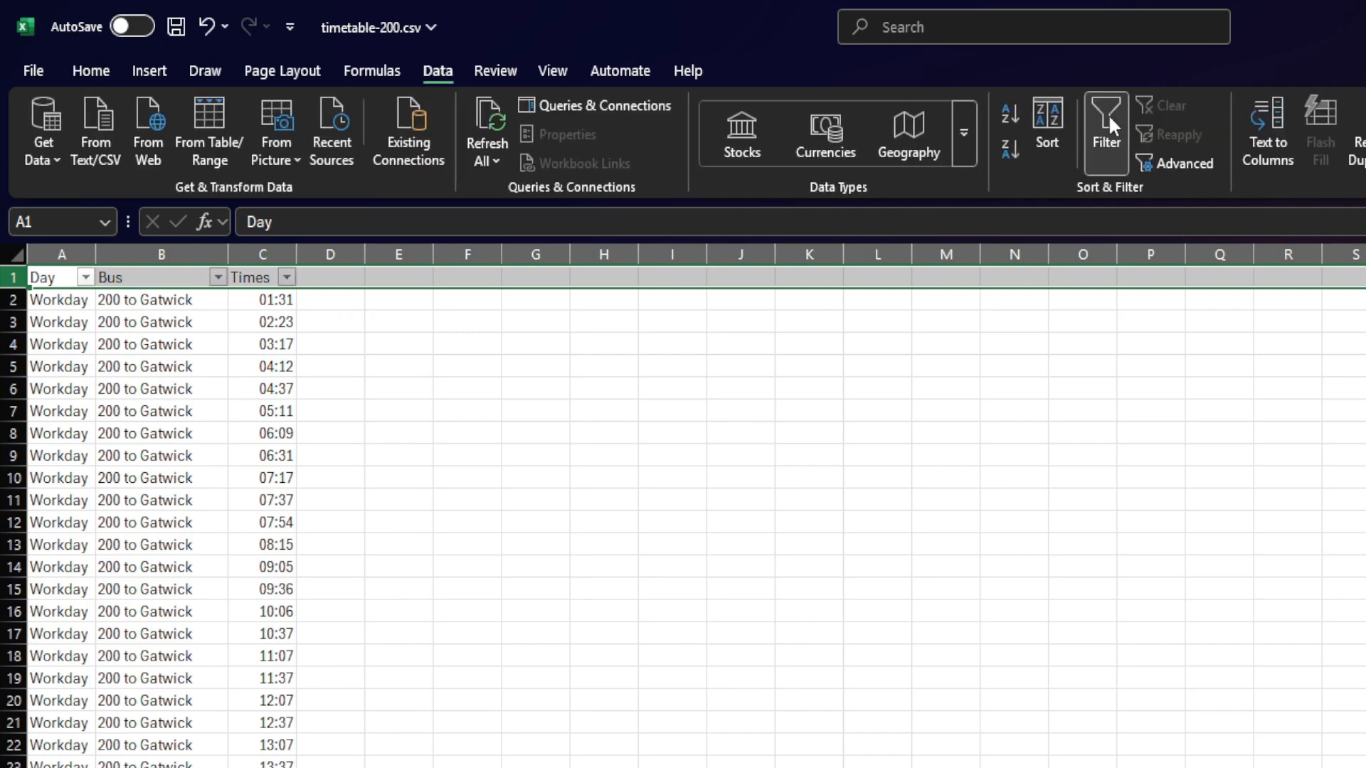
left_click(86, 277)
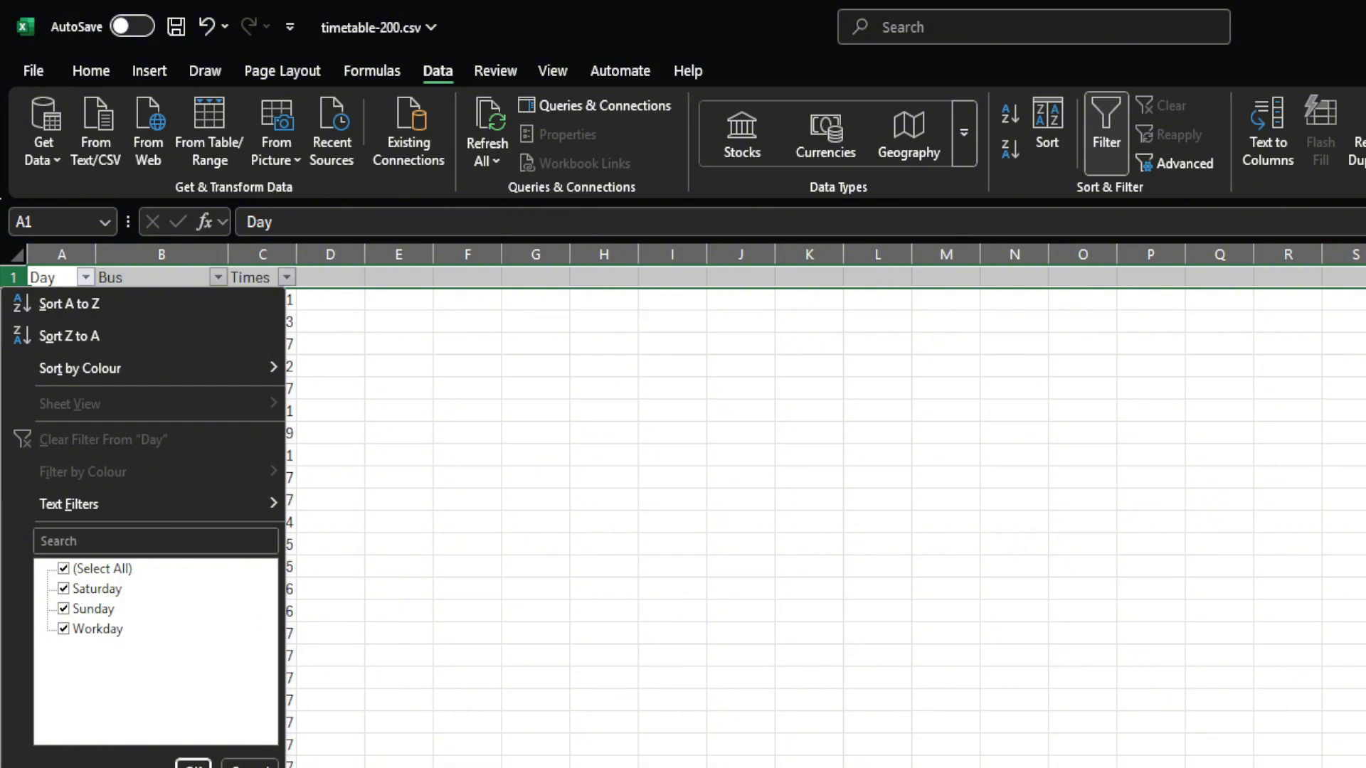
left_click(248, 763)
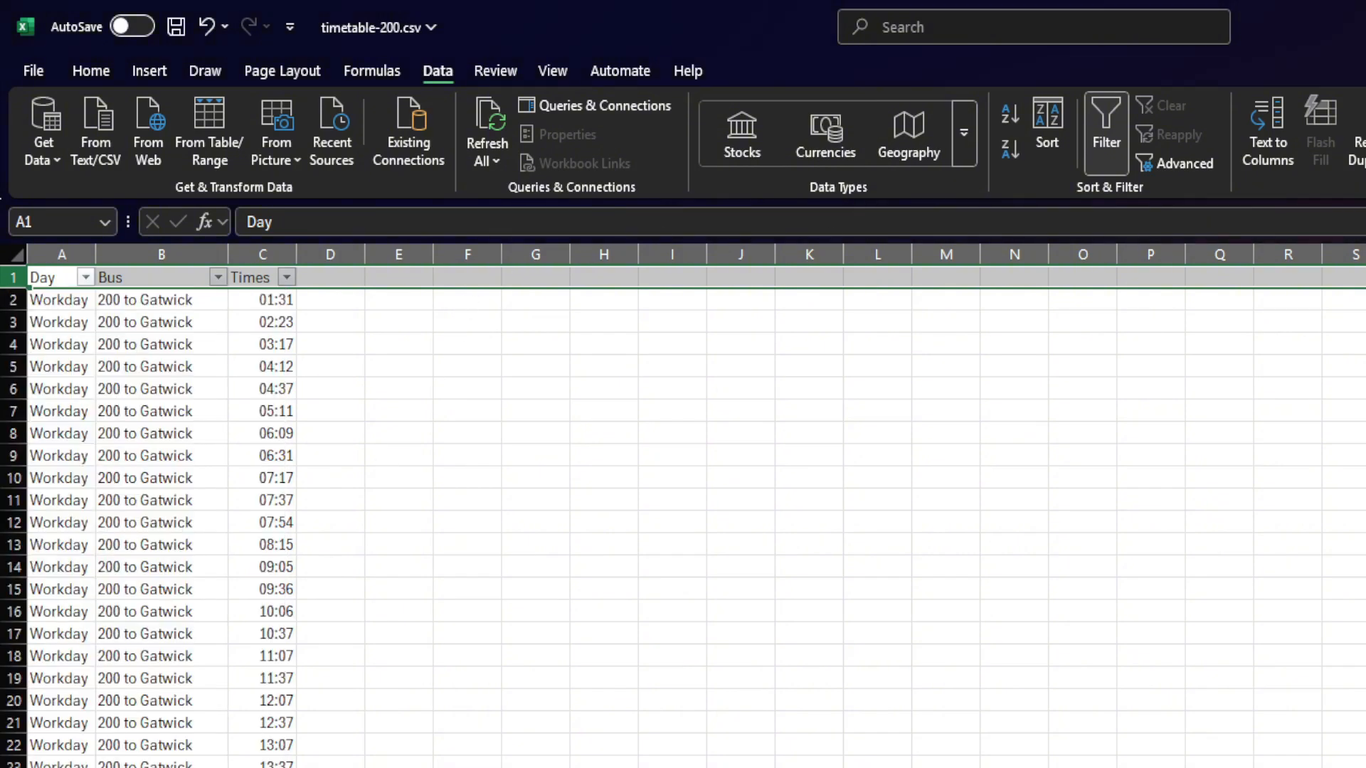
key("alt+F4")
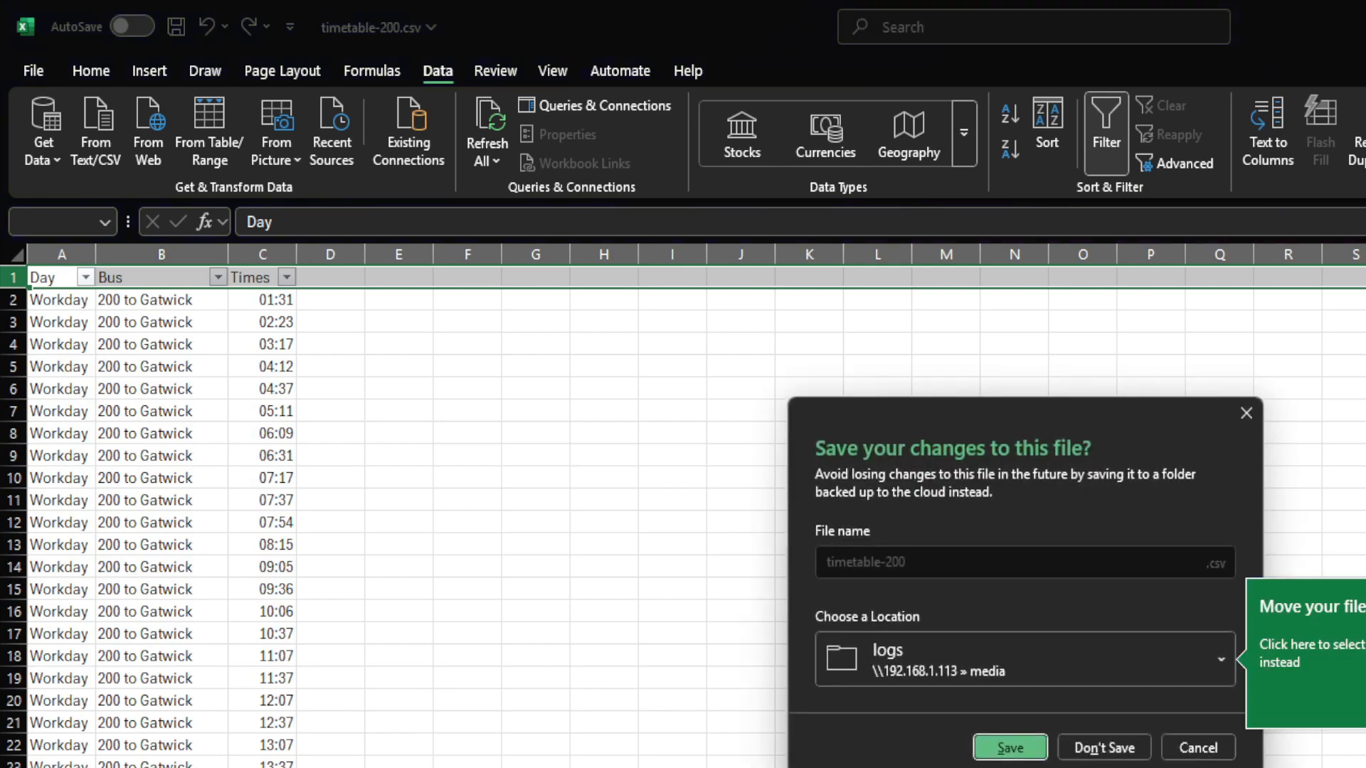
left_click(1107, 754)
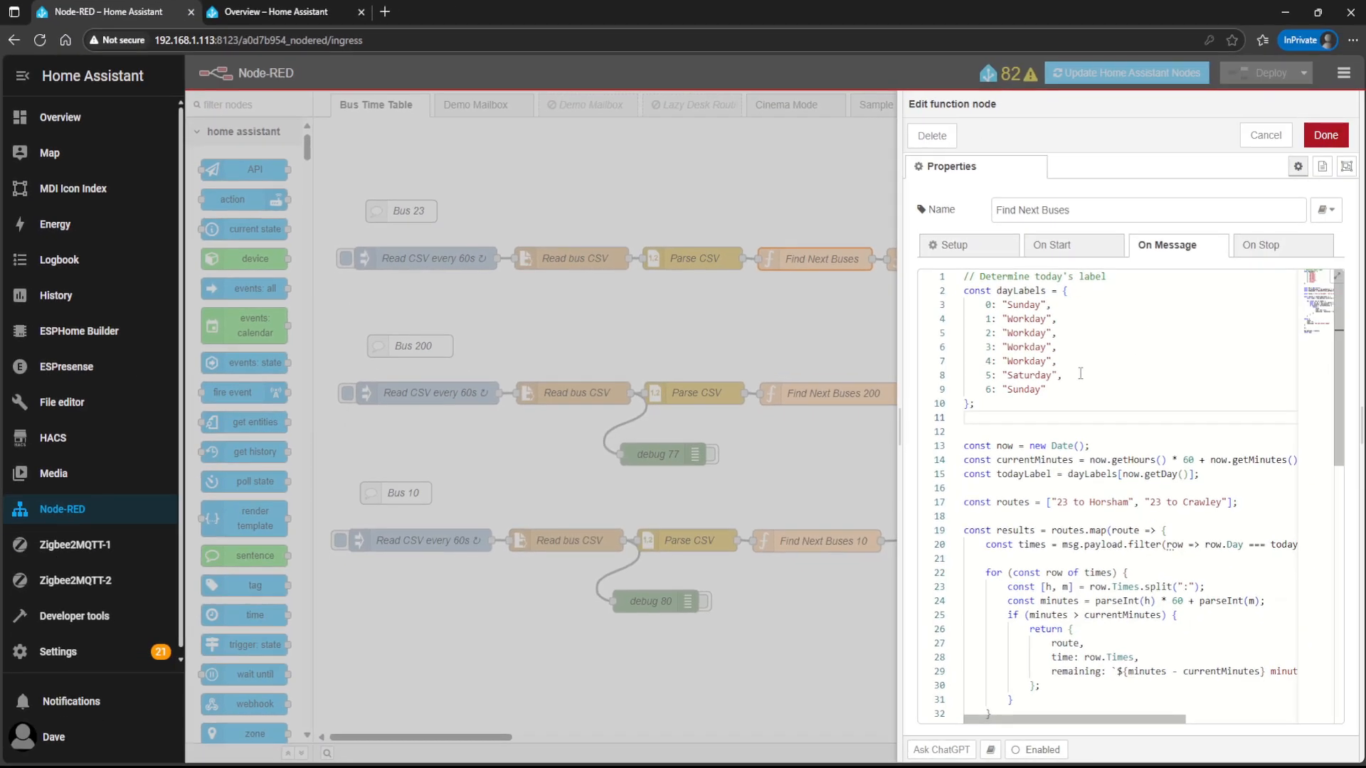
- Back in the Find Next Buses code, highlight the routes array listing the 23 to Horsham and 23 to Crawley buses
key("Down")
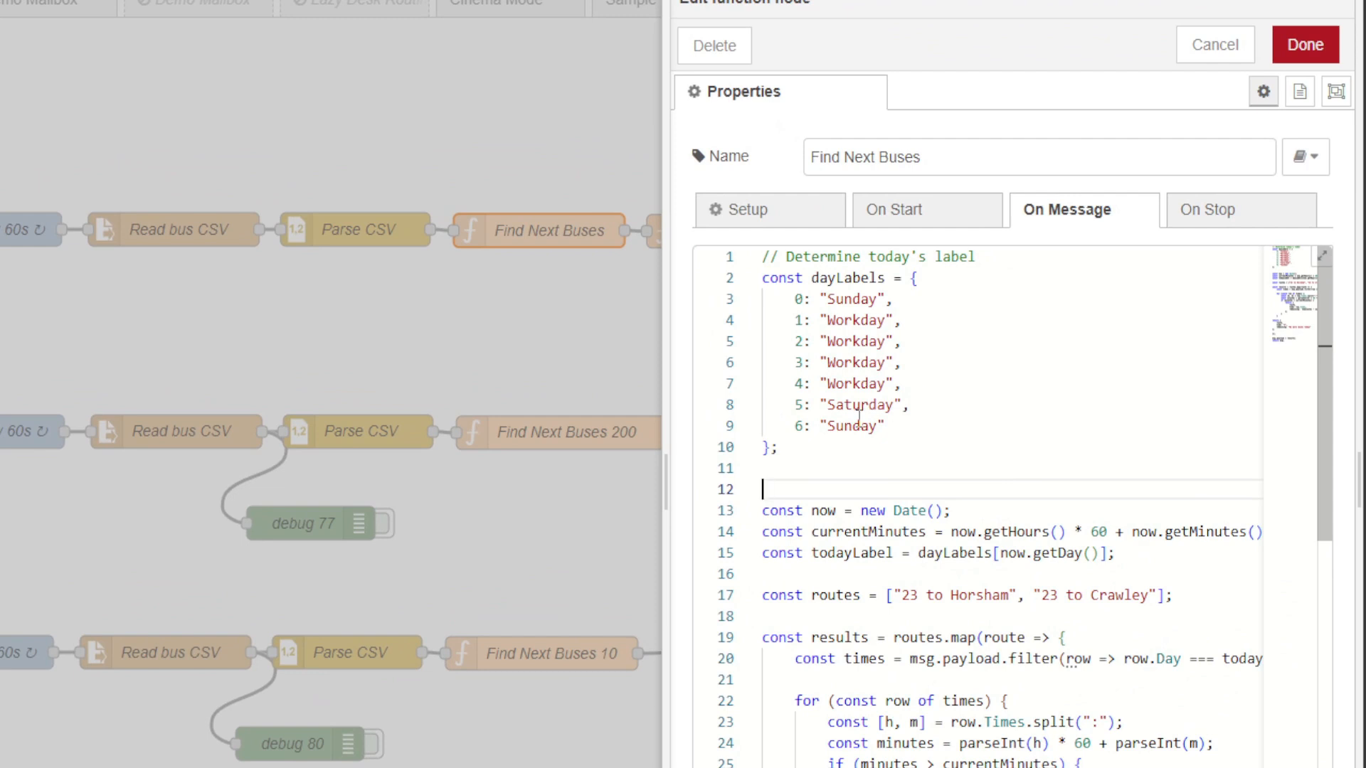
scroll(859, 418, "down", 3)
left_click_drag(1173, 429, 886, 429)
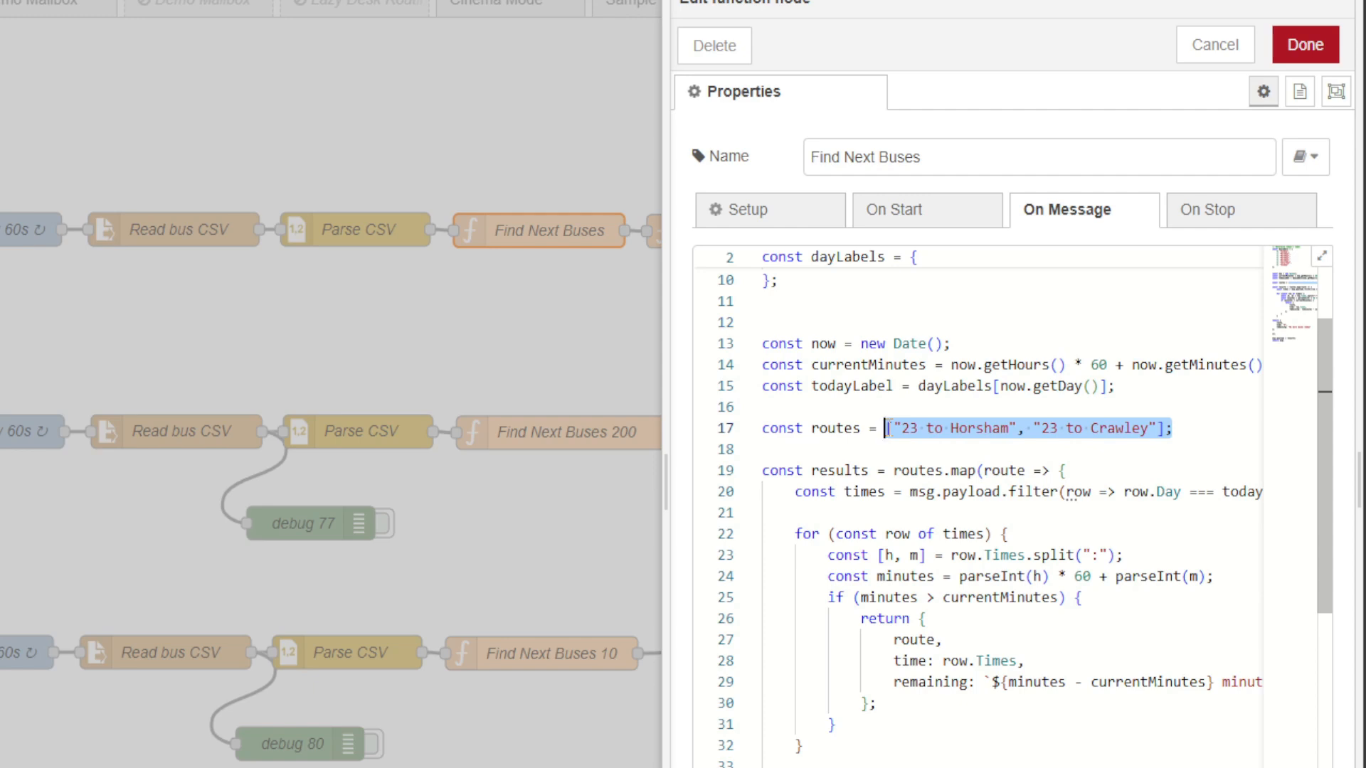
left_click(901, 428)
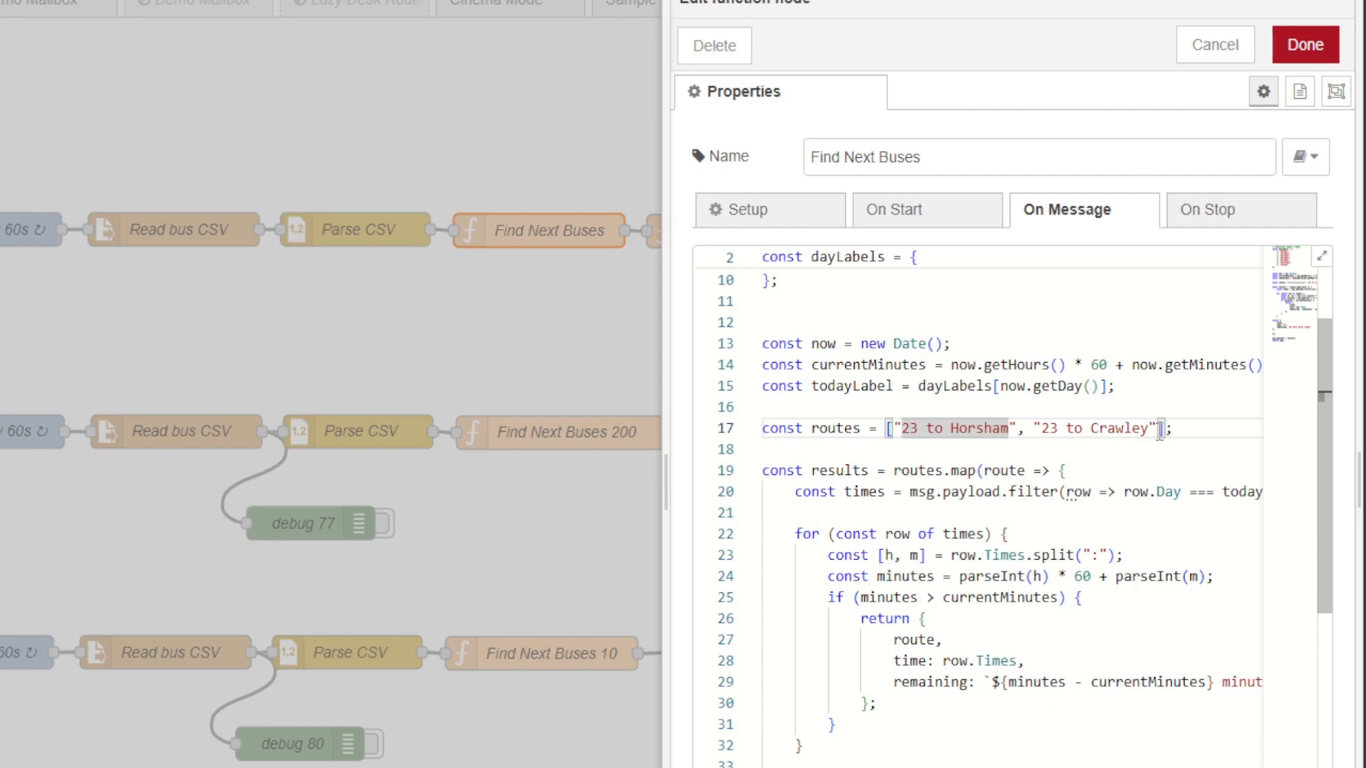
left_click(1109, 451)
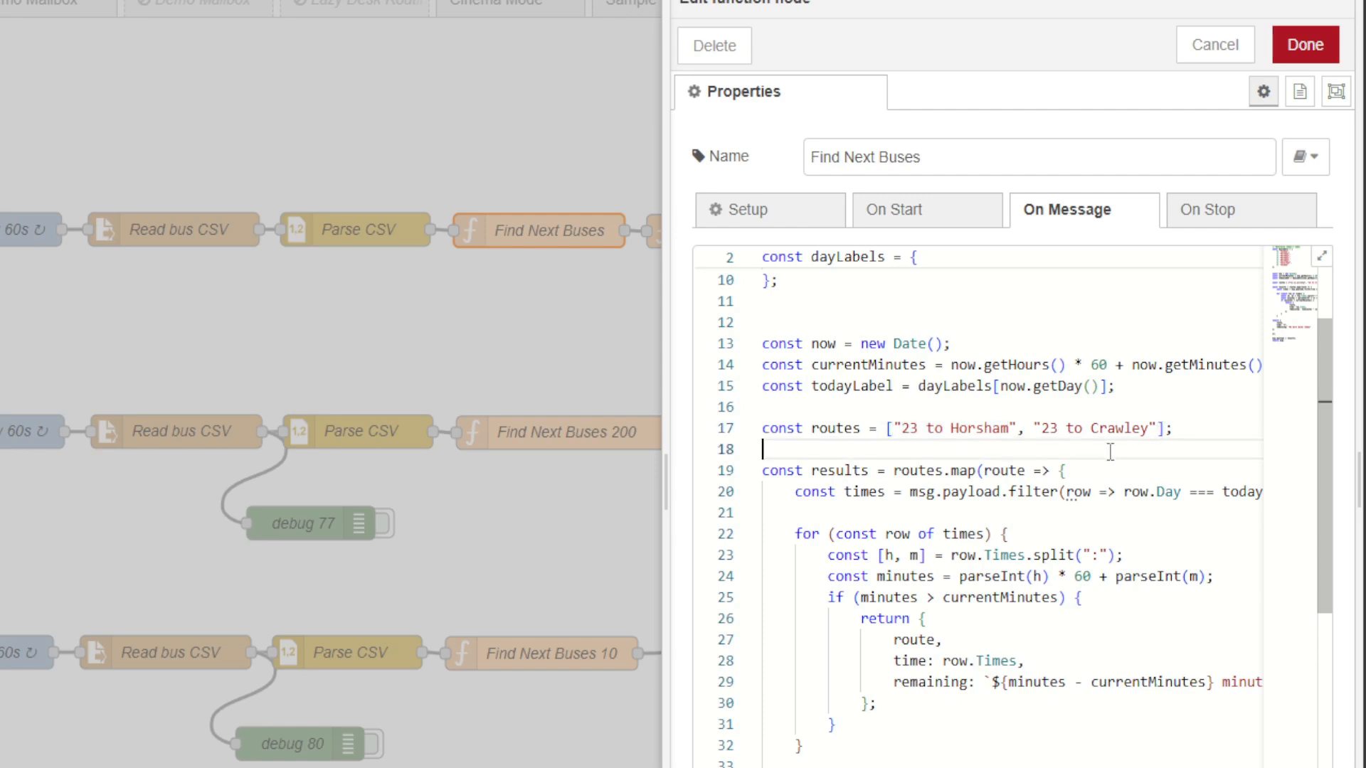
- Examine the remaining-time calculation and fallback return in the Find Next Buses code, and close the node without changes
left_click(869, 683)
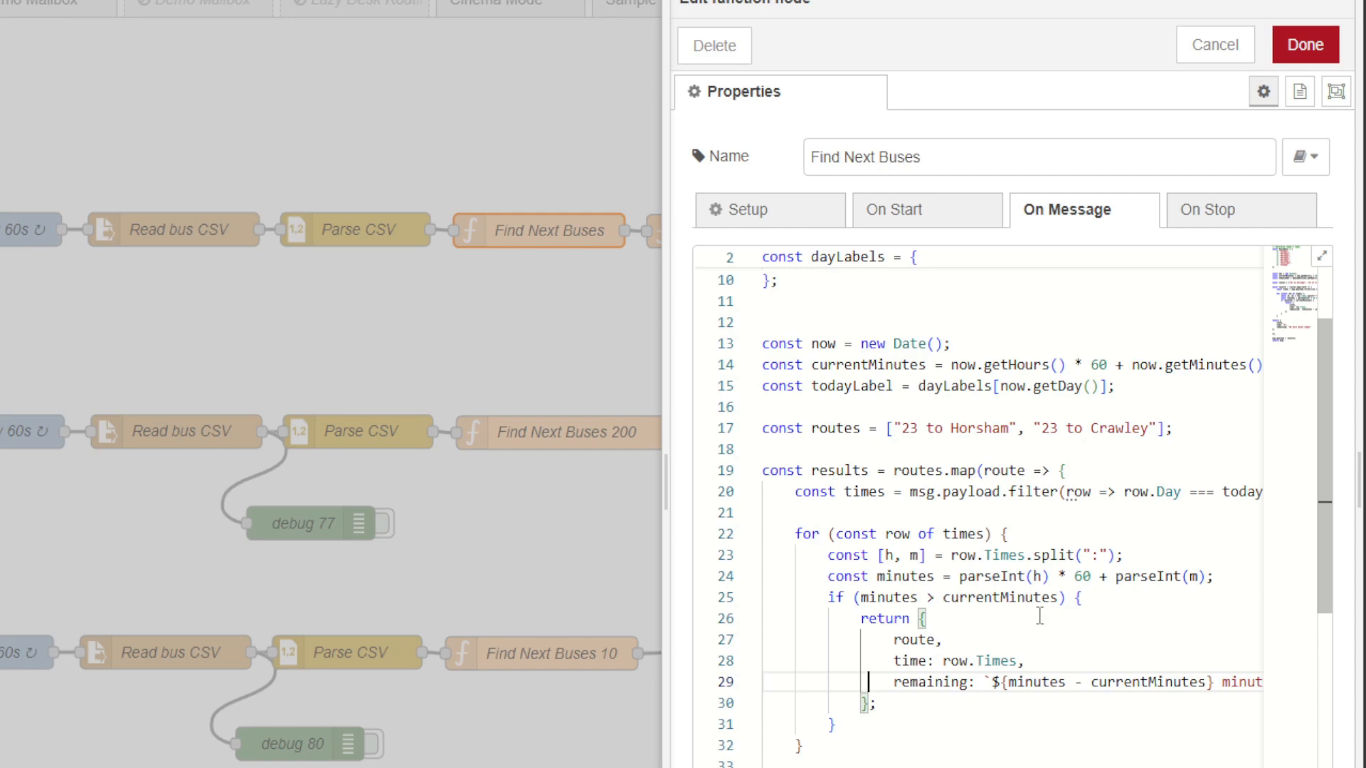
scroll(1040, 615, "down", 4)
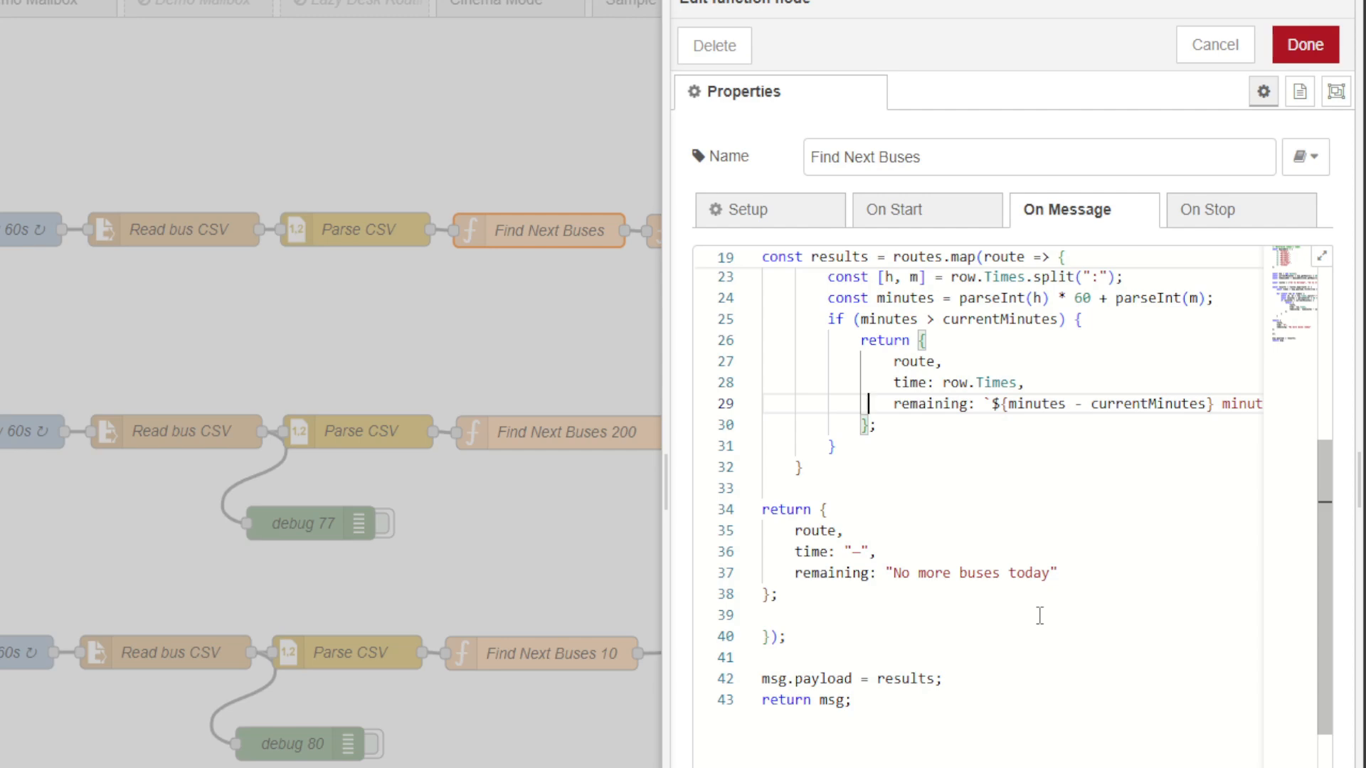
left_click(1206, 57)
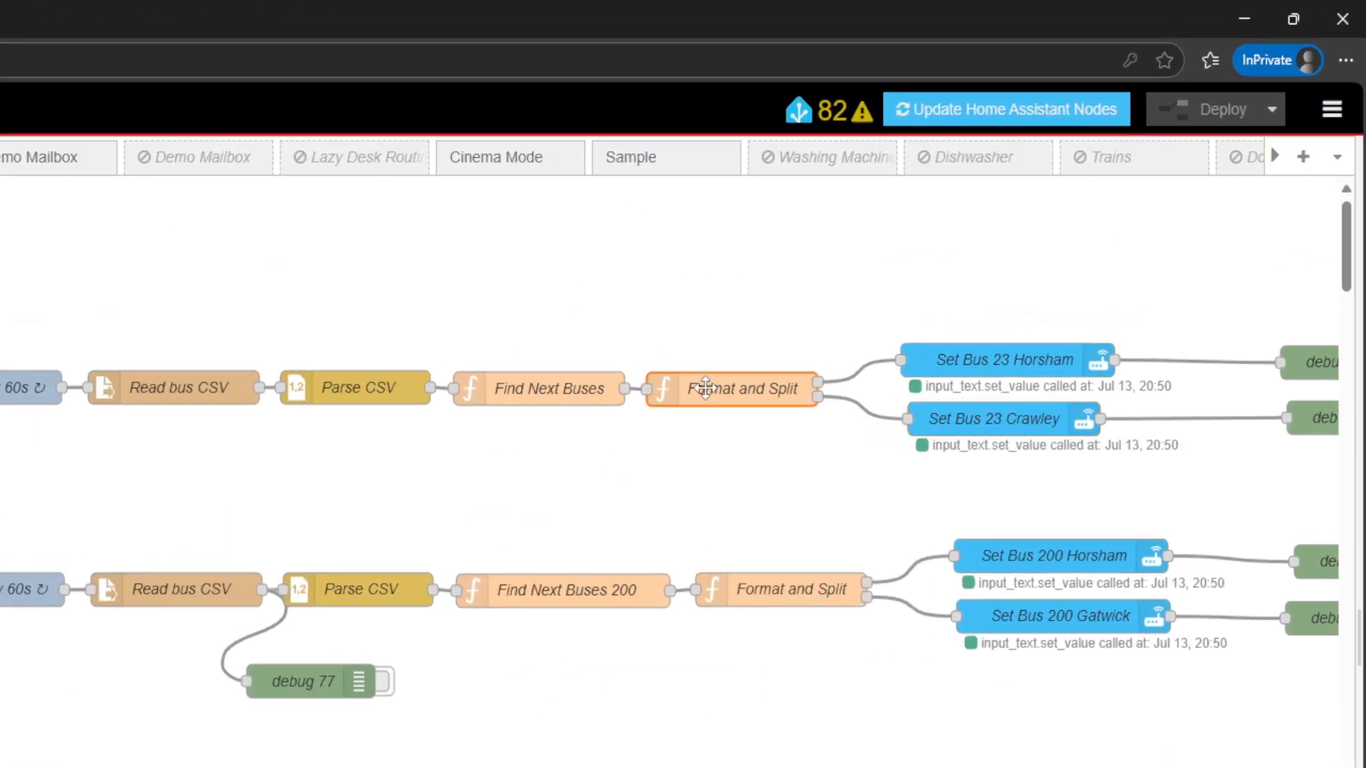
- Review Bus 23's Format and Split function, highlighting the Horsham and Crawley time and remaining payload strings, and close it without changes
double_click(925, 258)
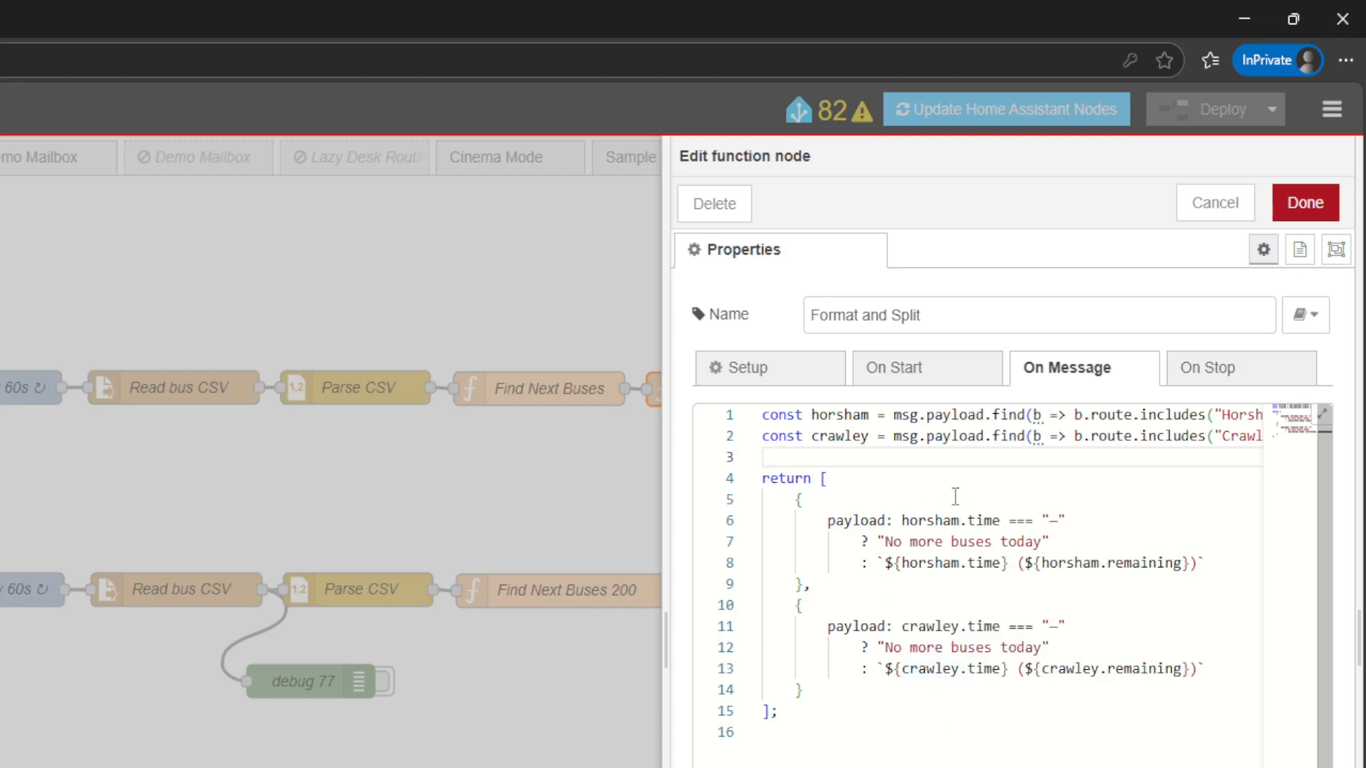
scroll(1061, 688, "right", 2)
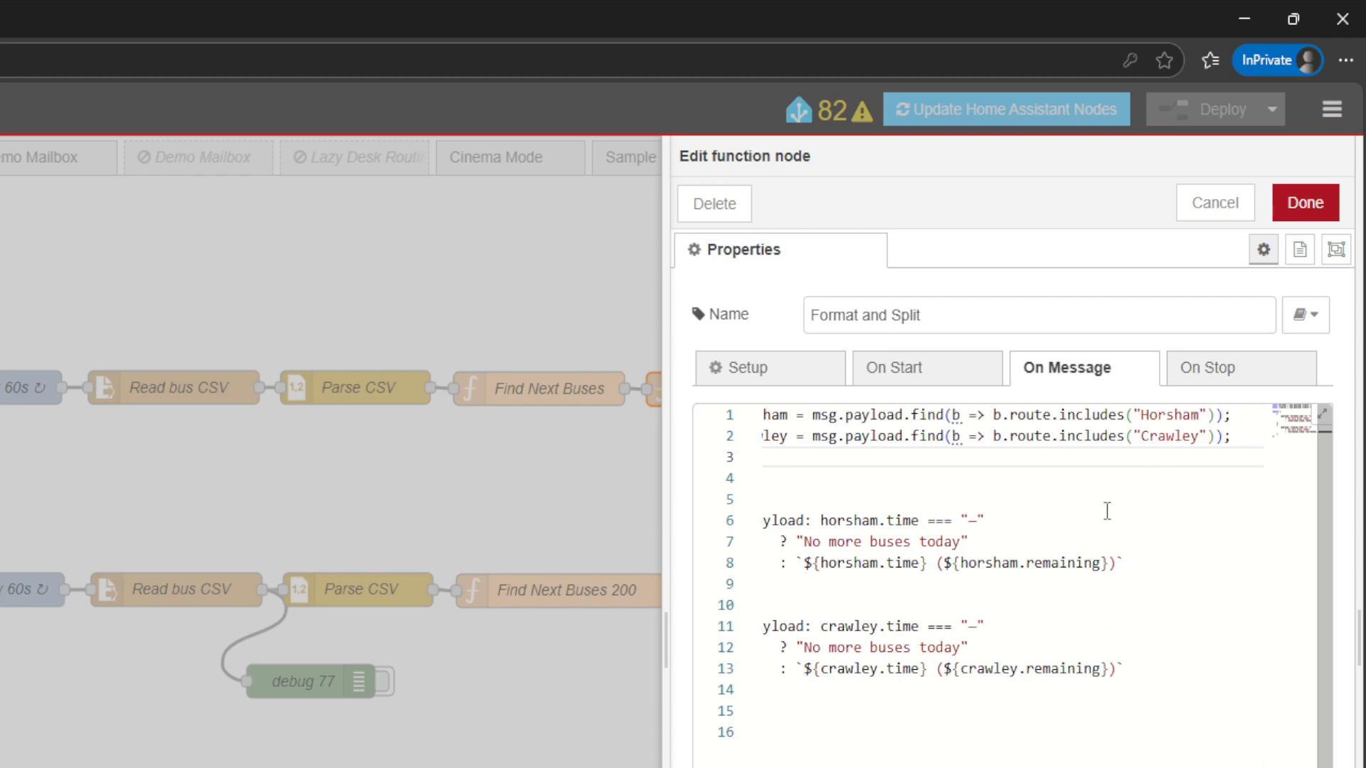
left_click_drag(1129, 683, 752, 520)
left_click(1071, 626)
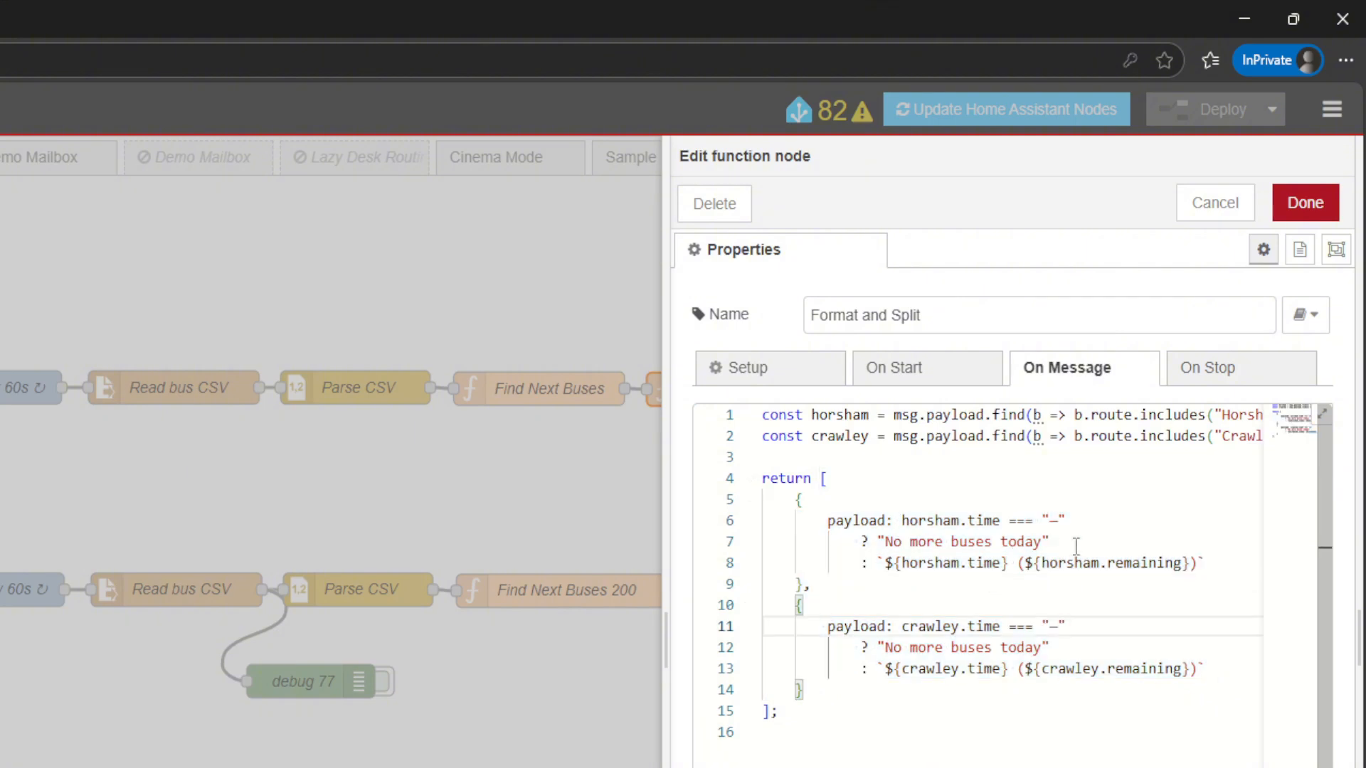
left_click_drag(1207, 566, 884, 563)
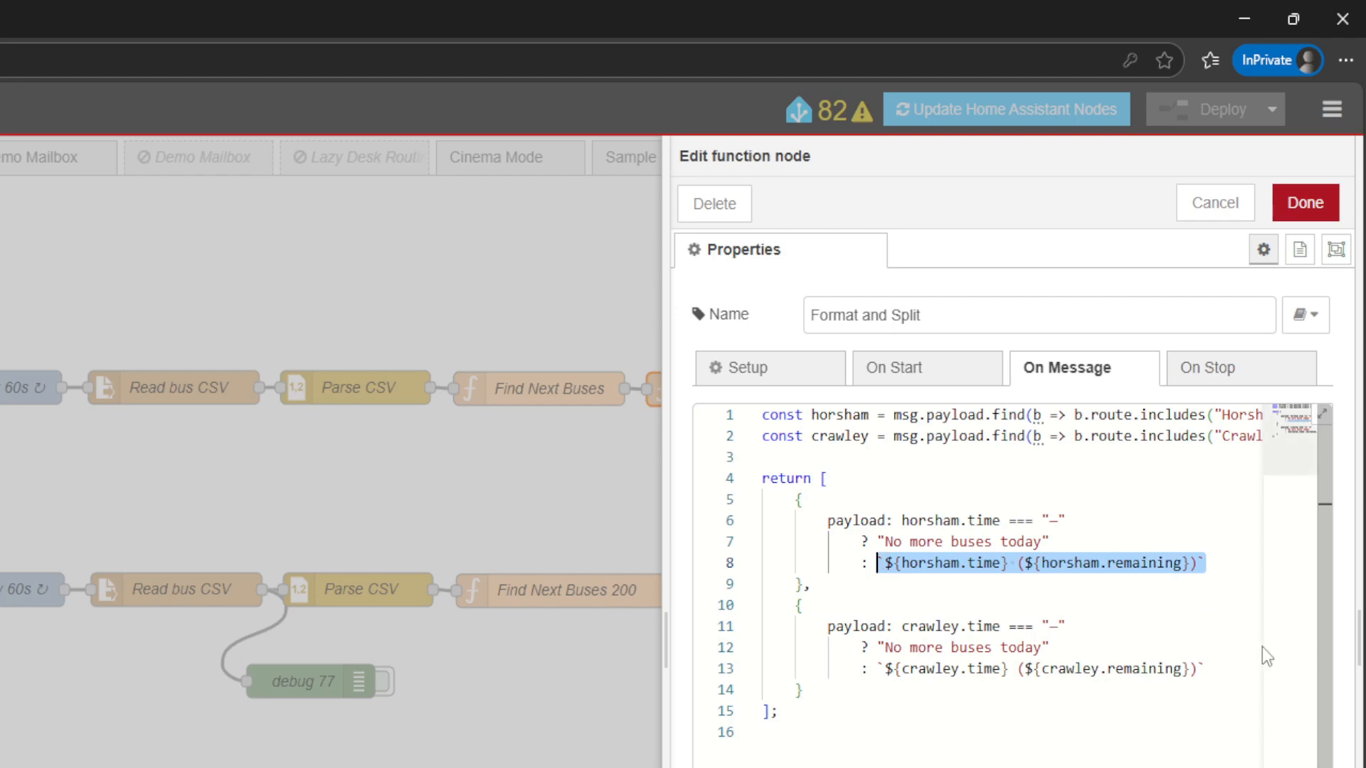
left_click_drag(1212, 671, 867, 670)
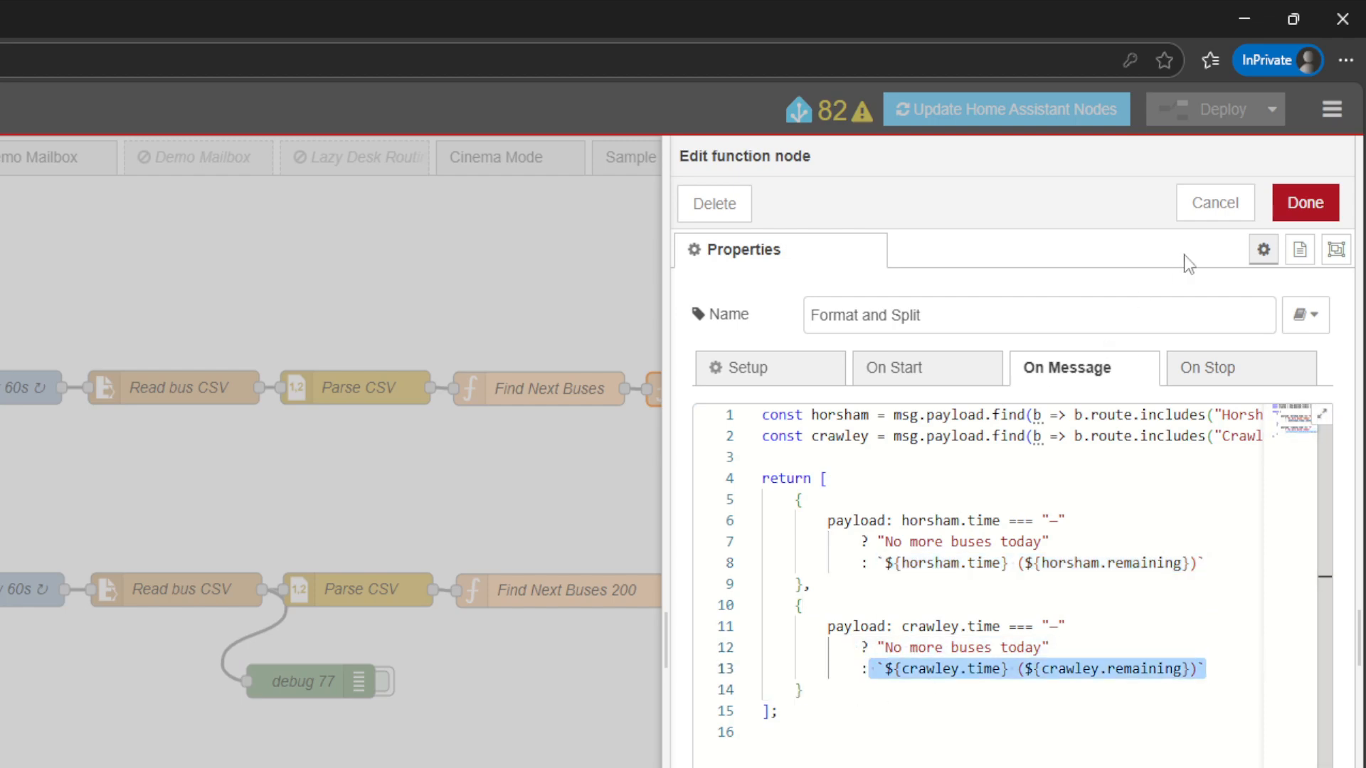
left_click(1211, 213)
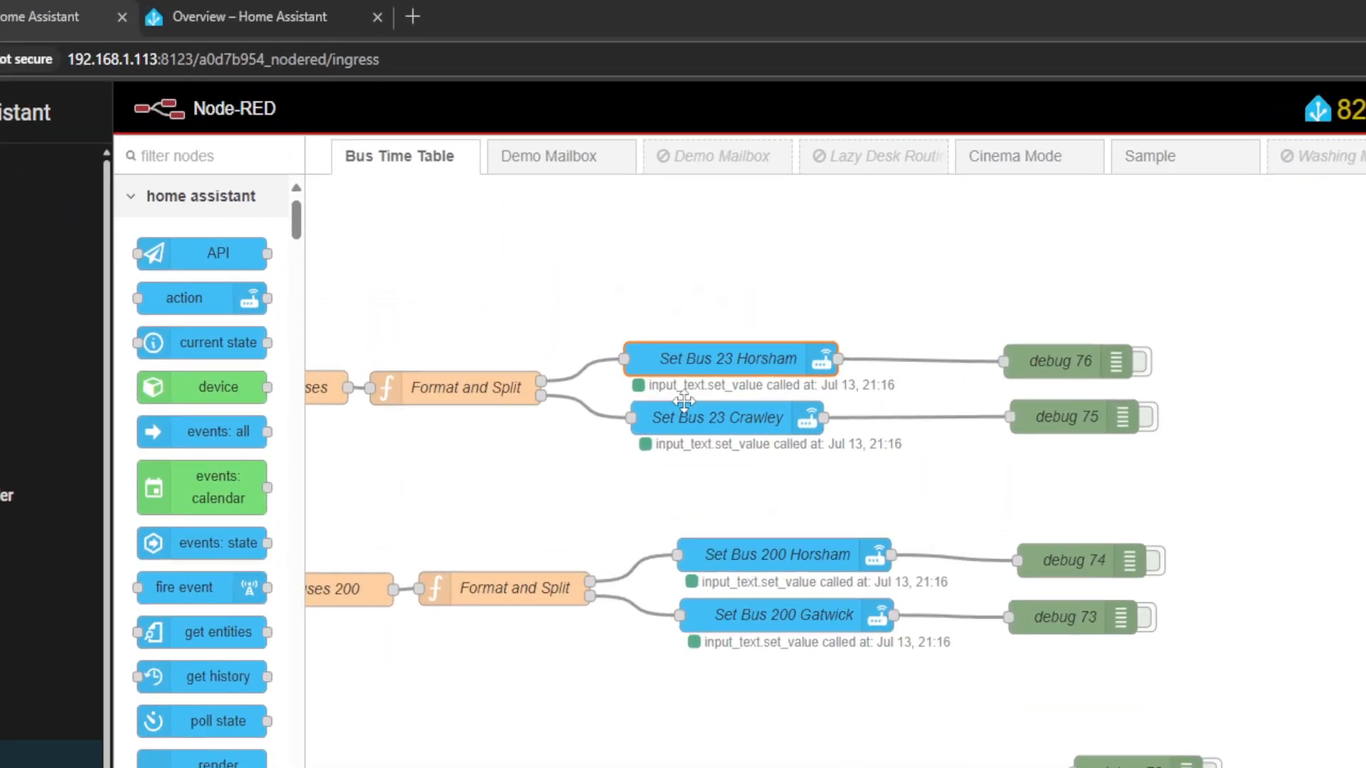
- Inspect the action and target entity settings of the Set Bus 23 Horsham and Set Bus 23 Crawley nodes without changing them
double_click(706, 360)
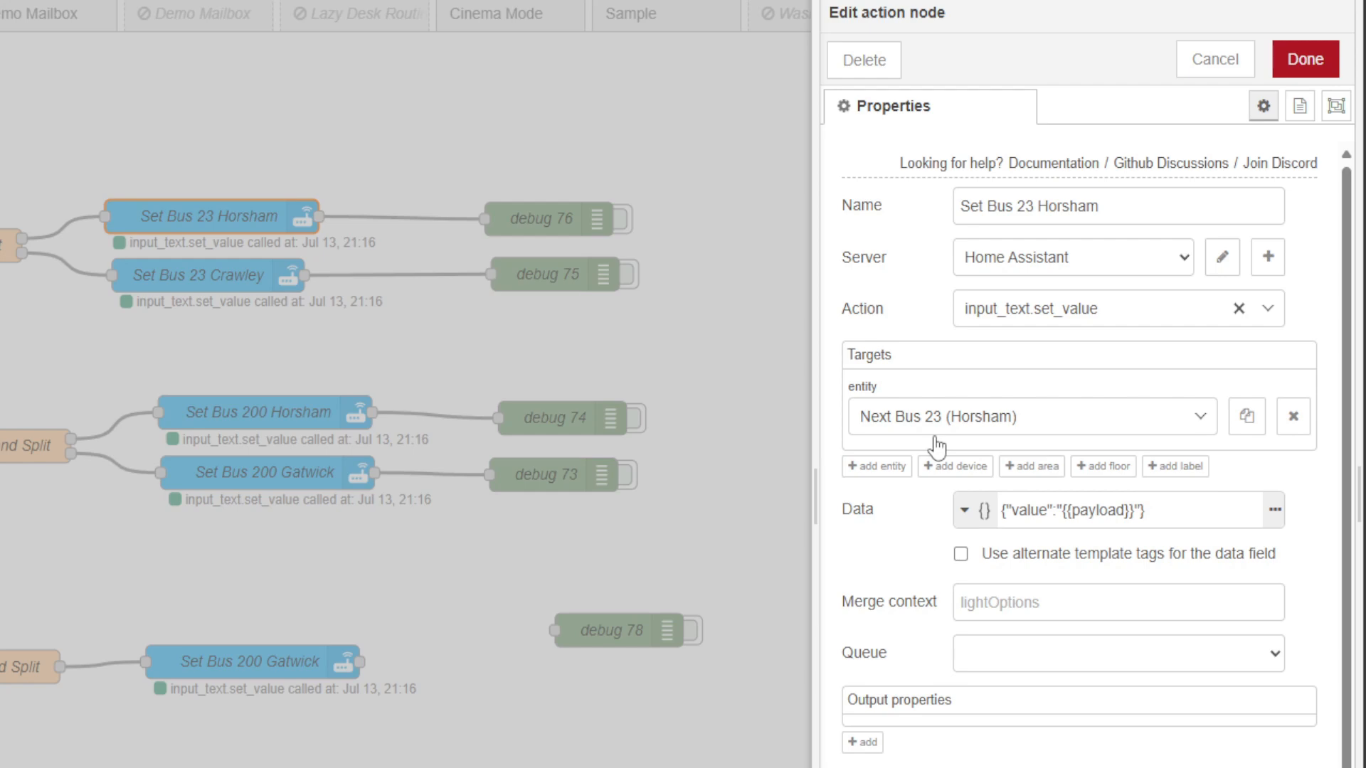
left_click(219, 285)
double_click(203, 274)
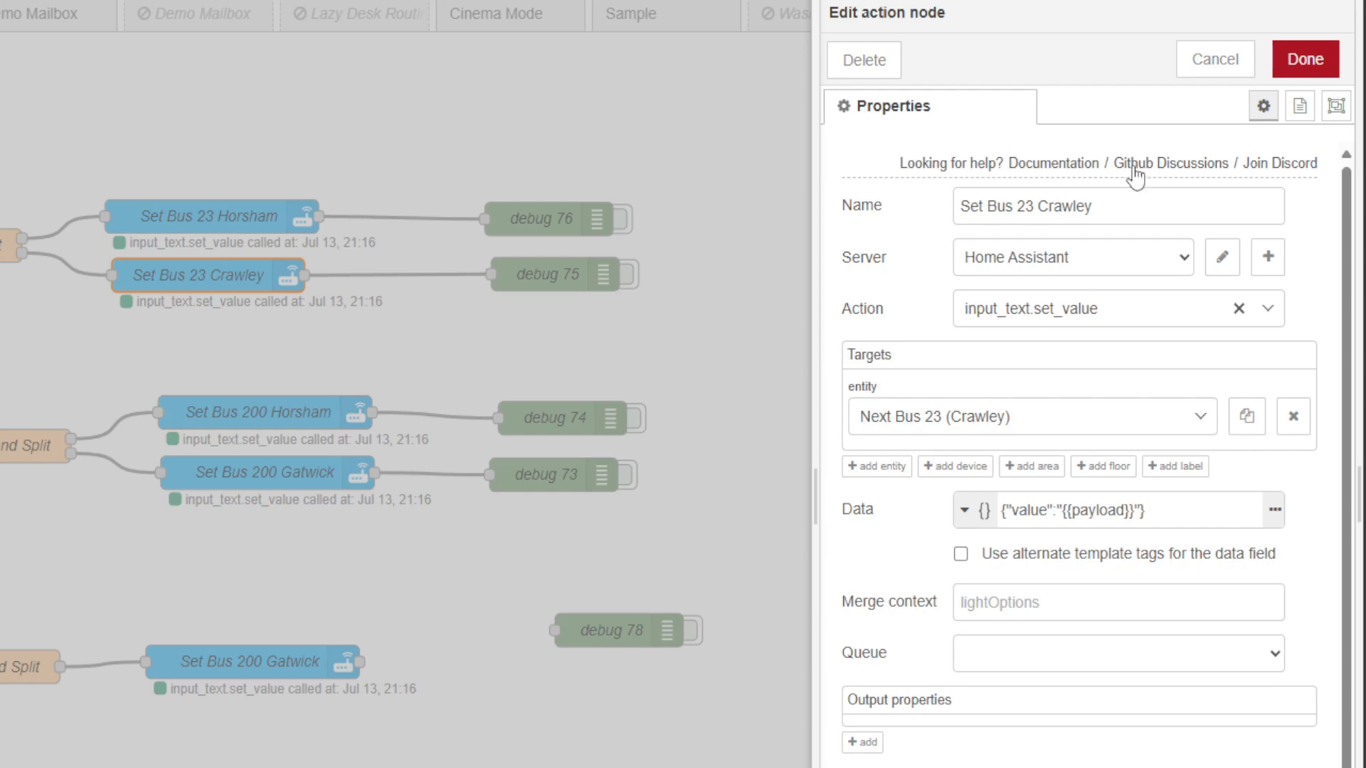
left_click(1201, 64)
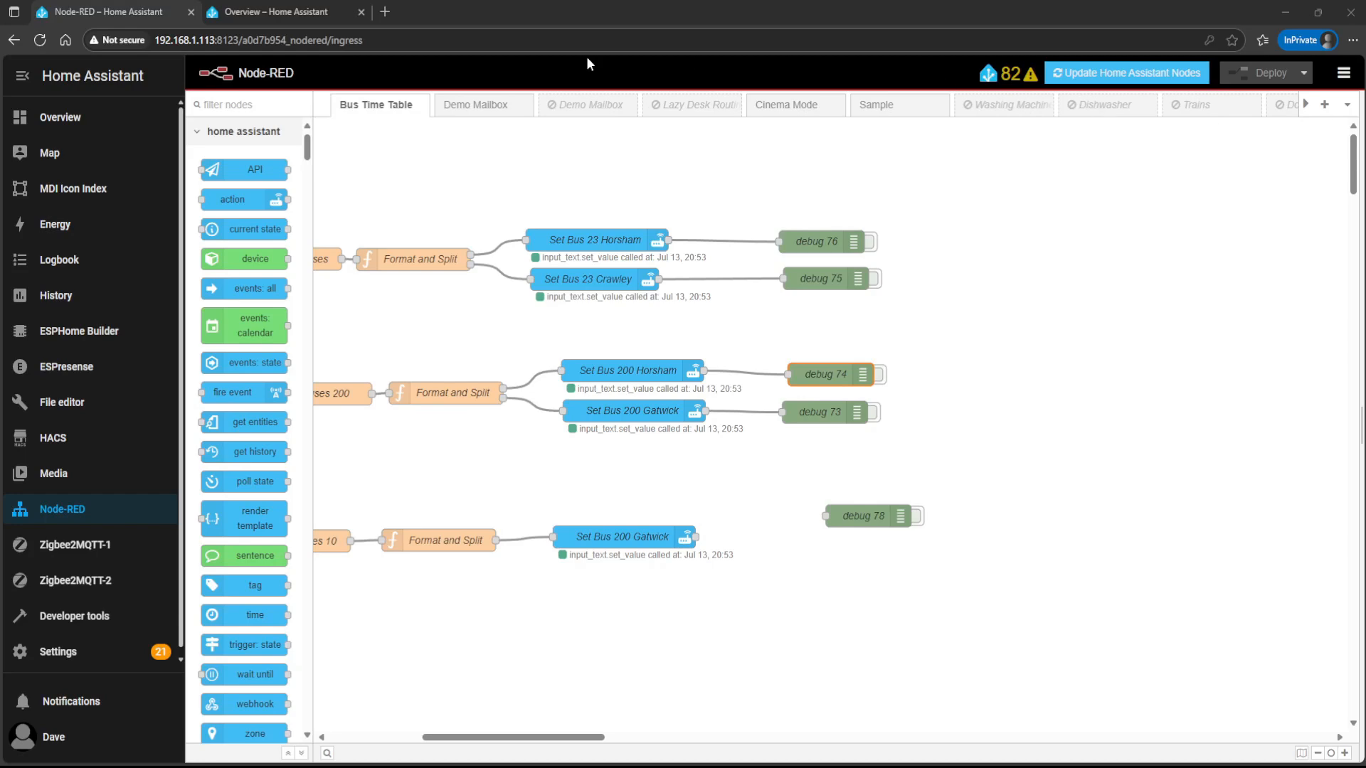
- Open configuration.yaml in Home Assistant's File editor and highlight the input_text include line pointing to config/input_text/
left_click(248, 13)
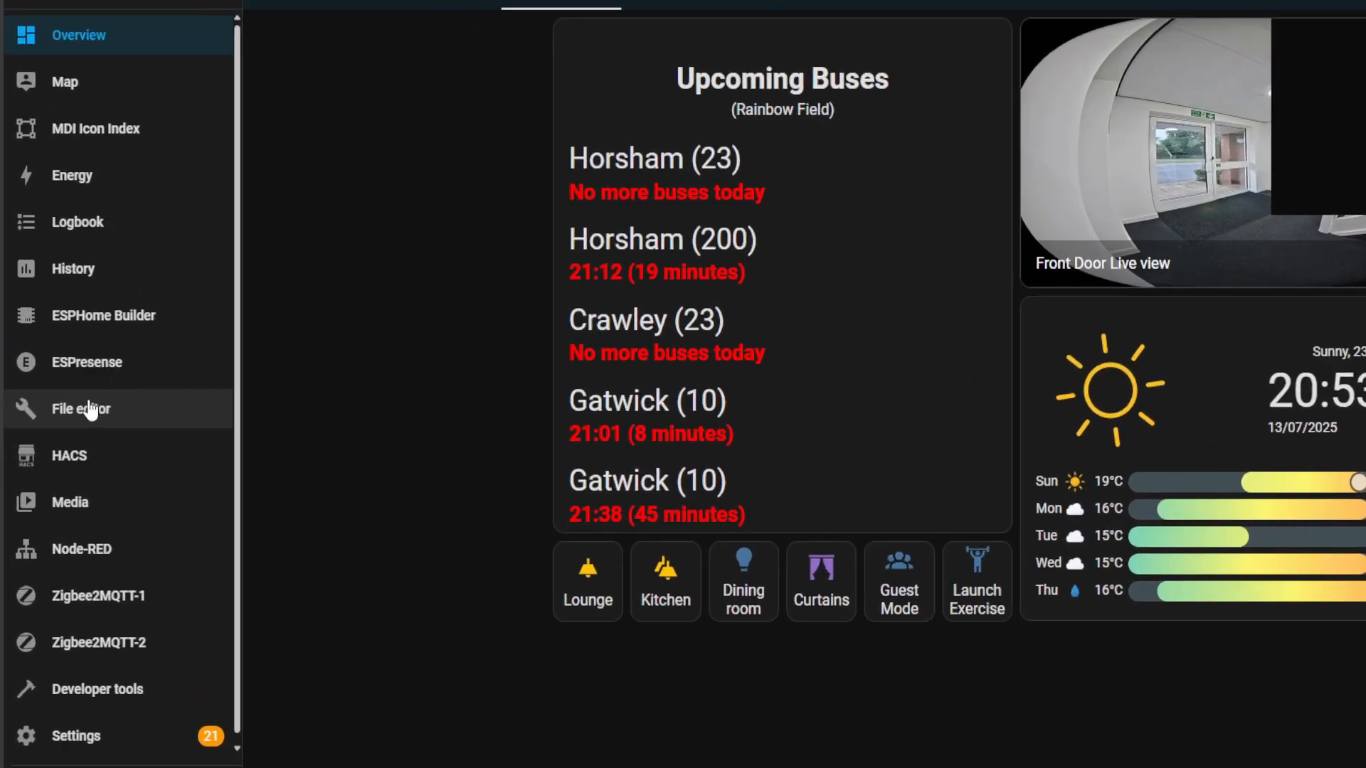
left_click(69, 402)
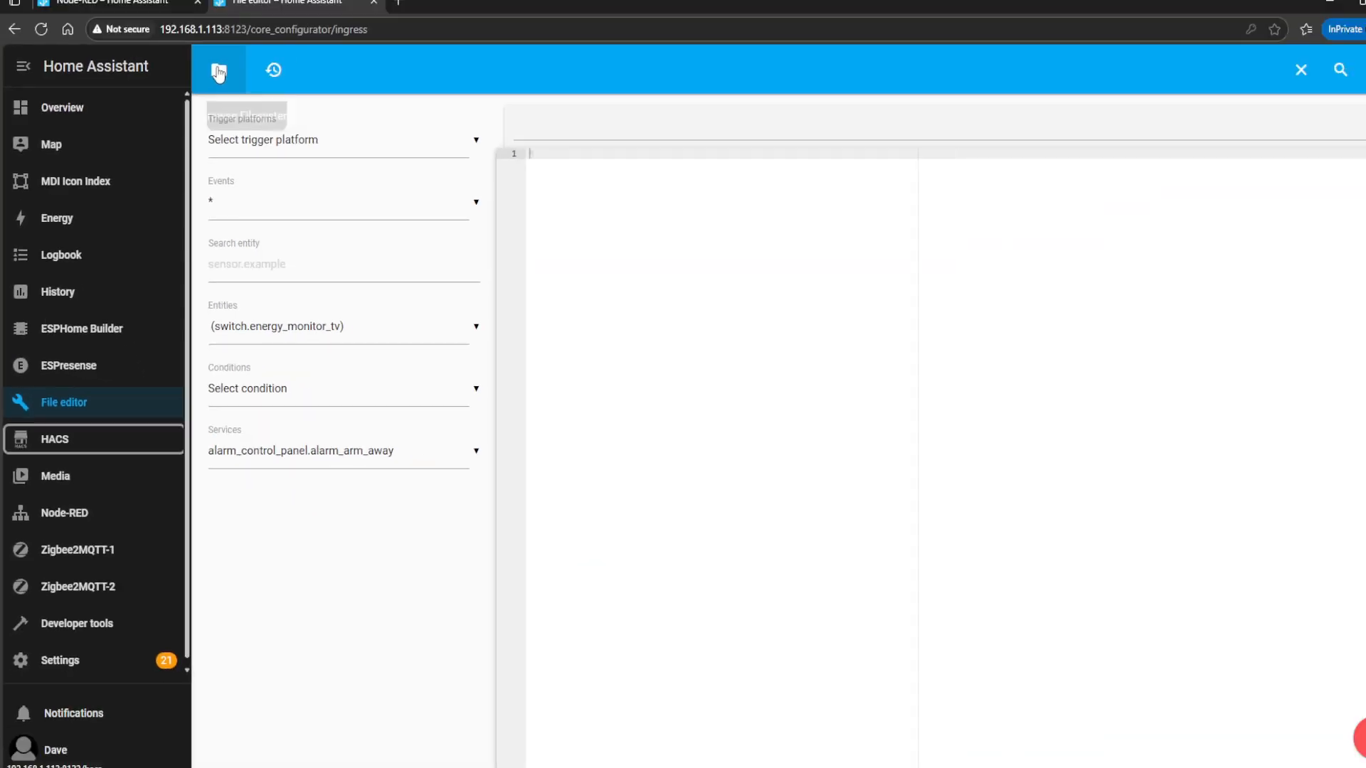
left_click(229, 79)
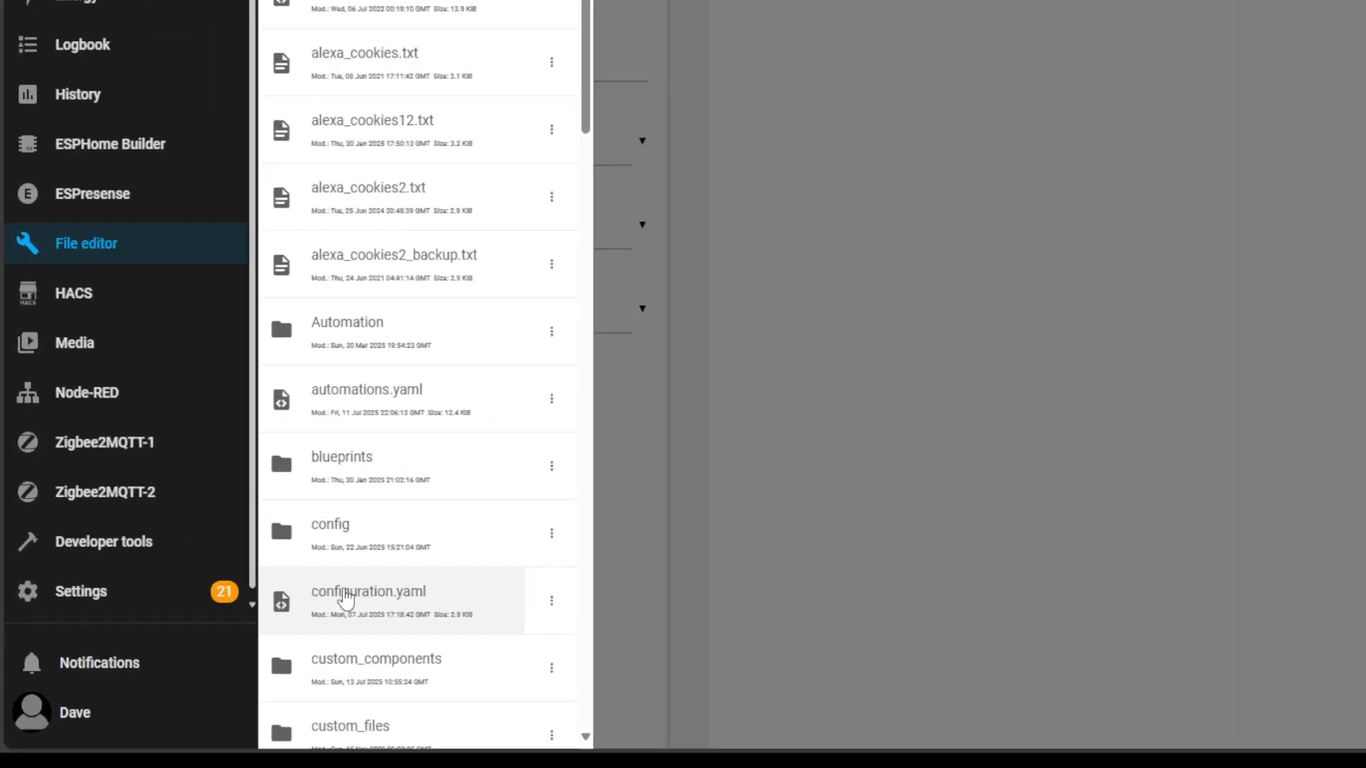
left_click(247, 654)
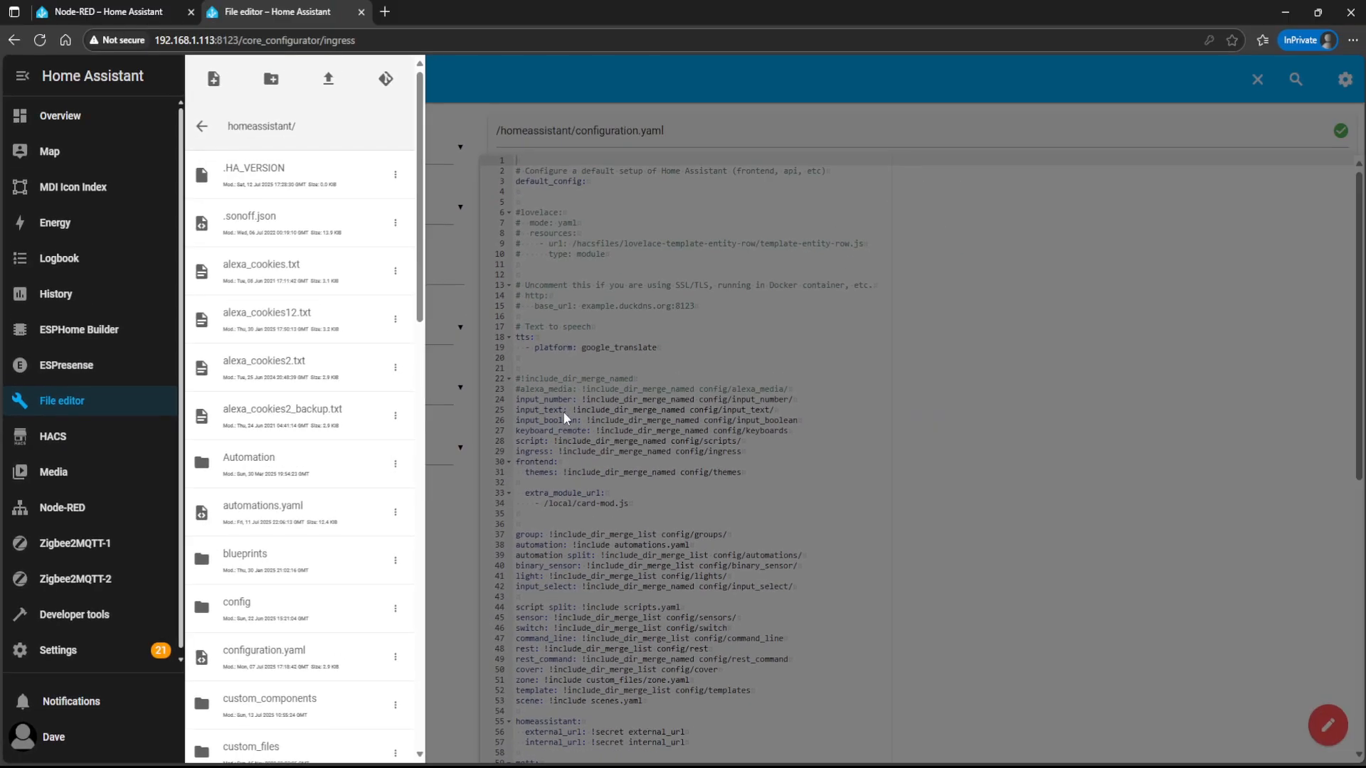
left_click(562, 411)
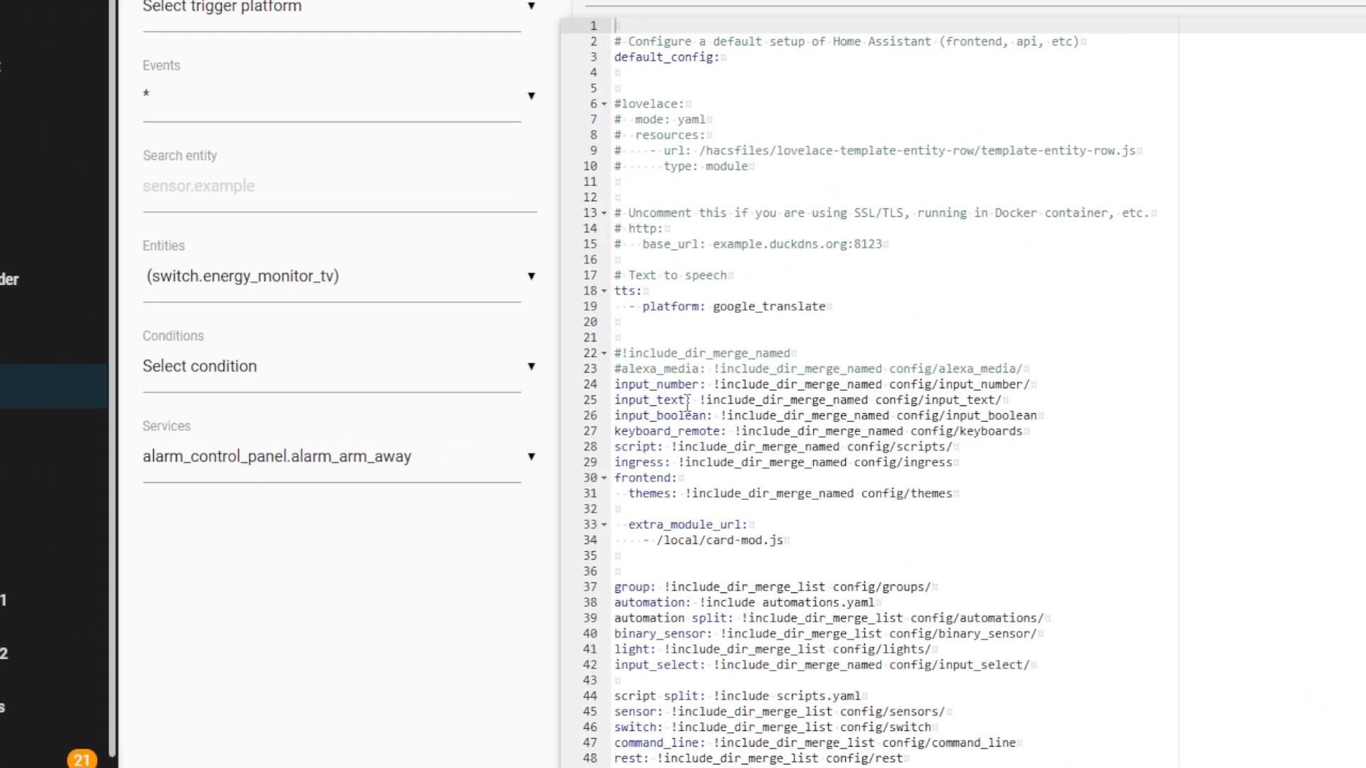
left_click_drag(1024, 407, 595, 400)
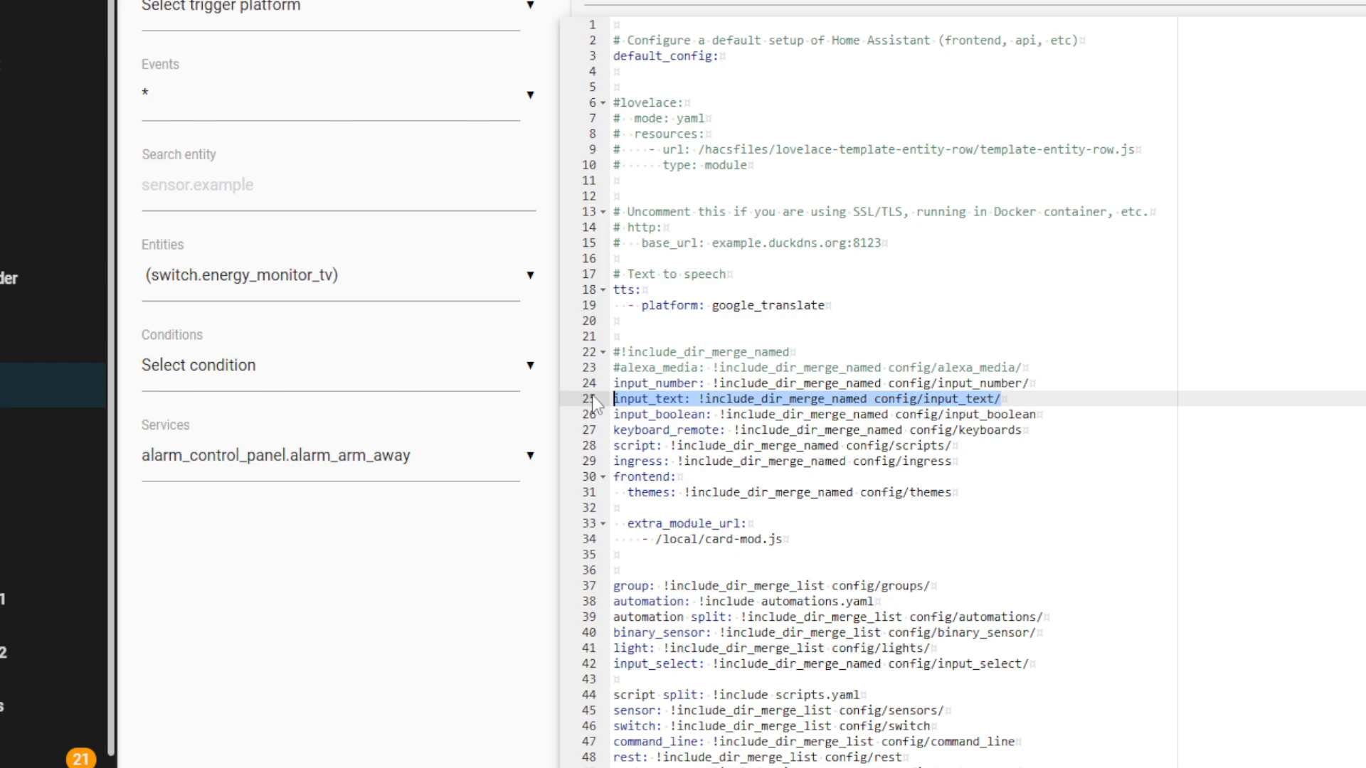
- Open bus.yaml from the config/input_text folder and highlight all of its next-bus text helper definitions
left_click(205, 83)
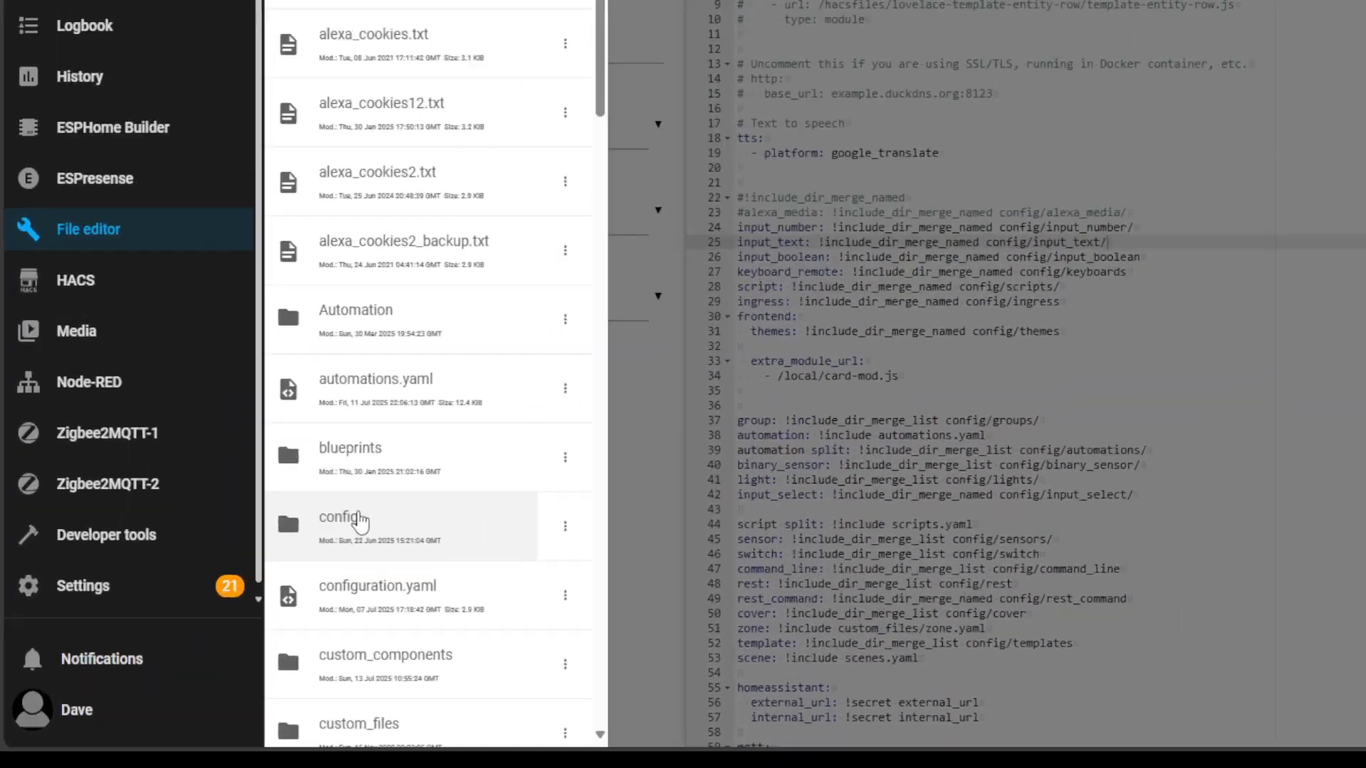
left_click(354, 523)
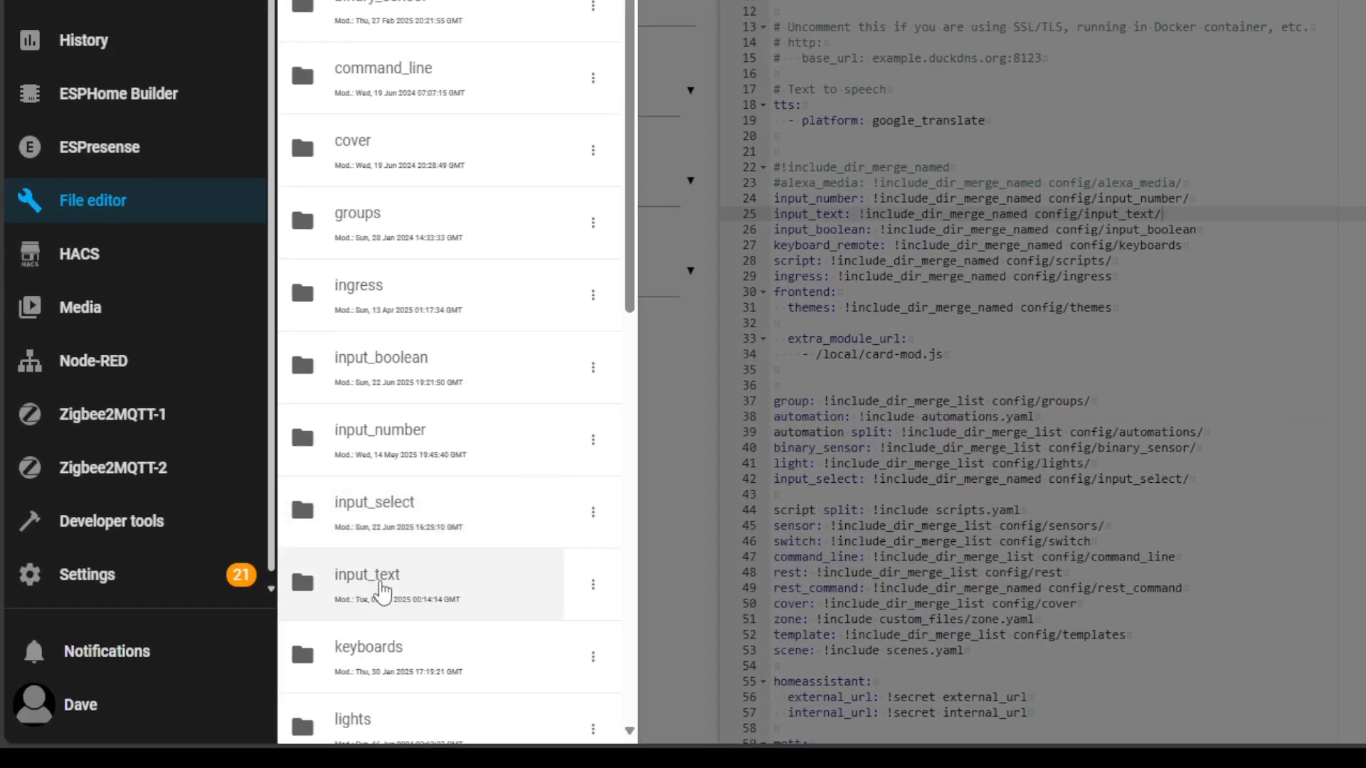
left_click(382, 589)
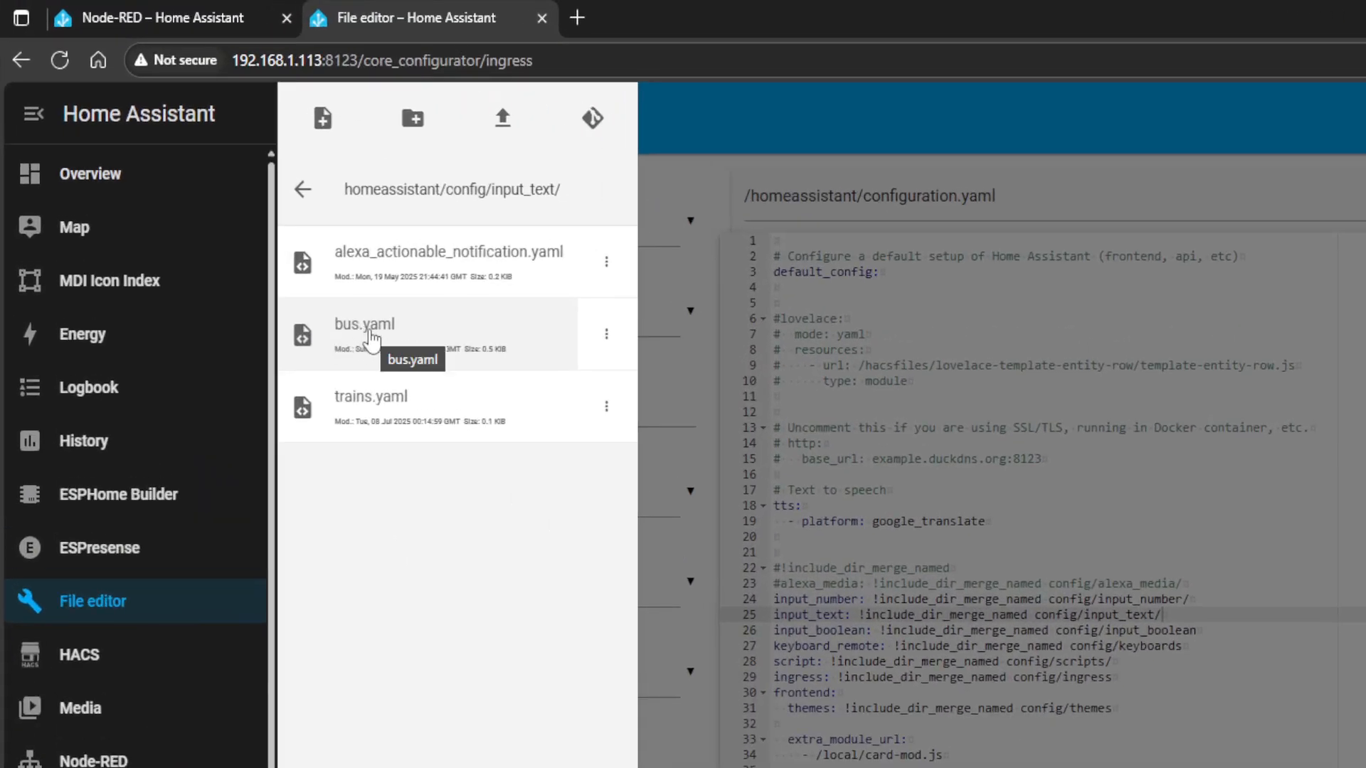
left_click(371, 333)
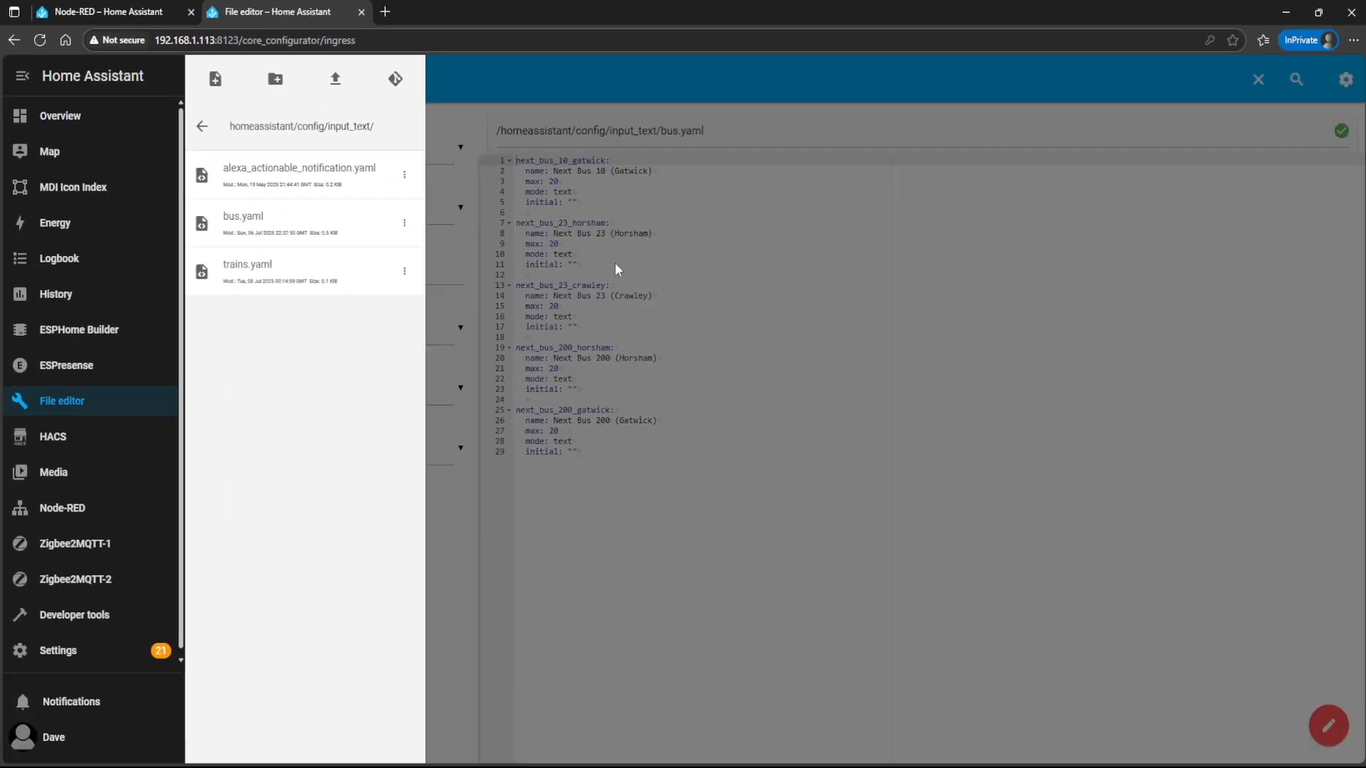
left_click(907, 407)
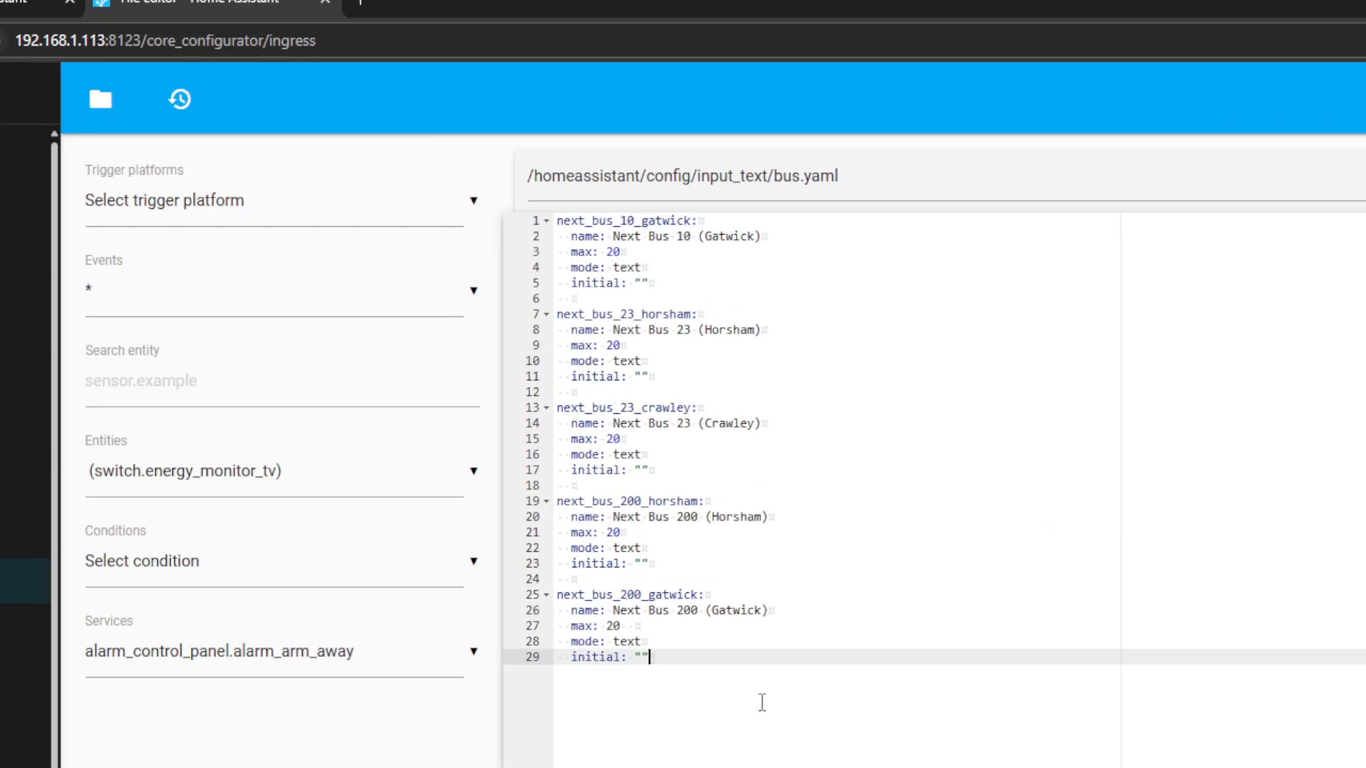
left_click_drag(653, 489, 395, 67)
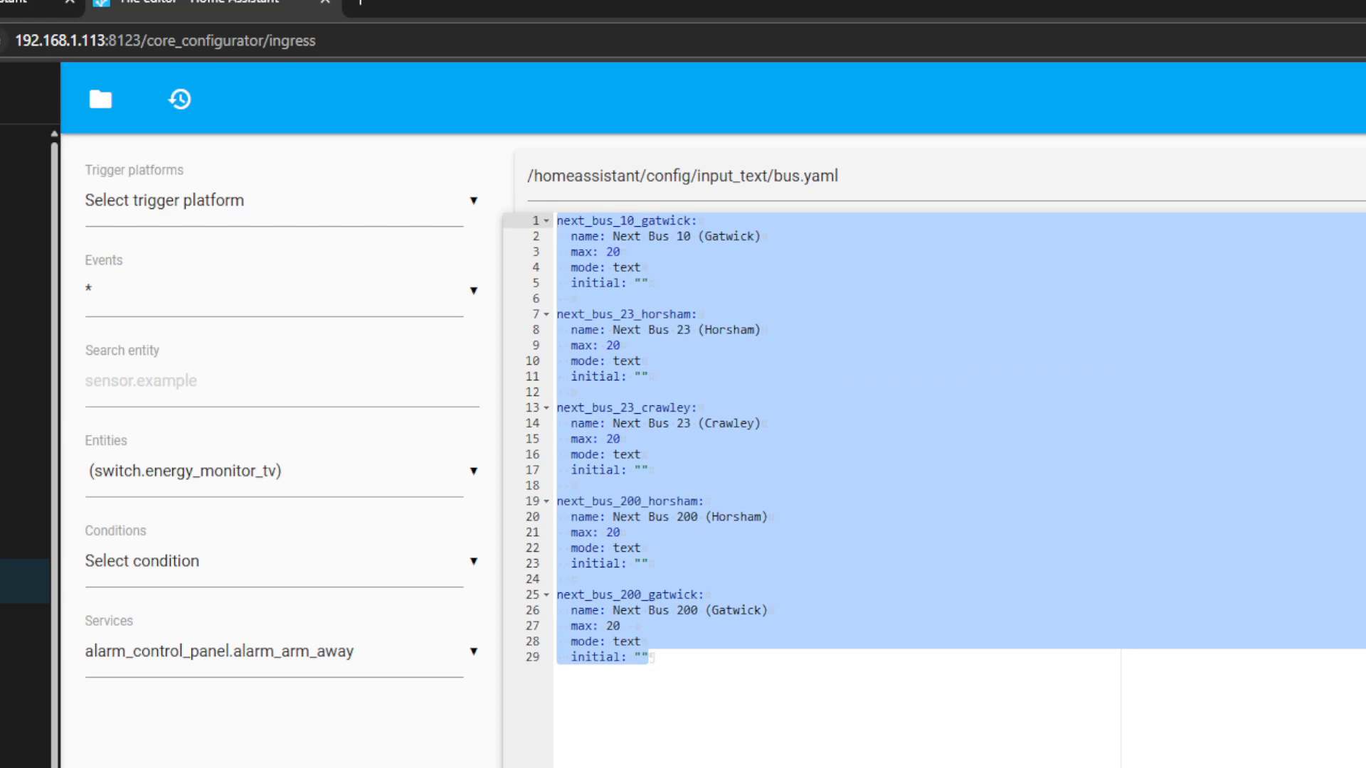
- Below the existing entries in bus.yaml, add an input_text block defining next_bus_10_gatwick with name Next Bus 10 (Gatwick), max 20, mode text and an empty initial value
left_click(738, 696)
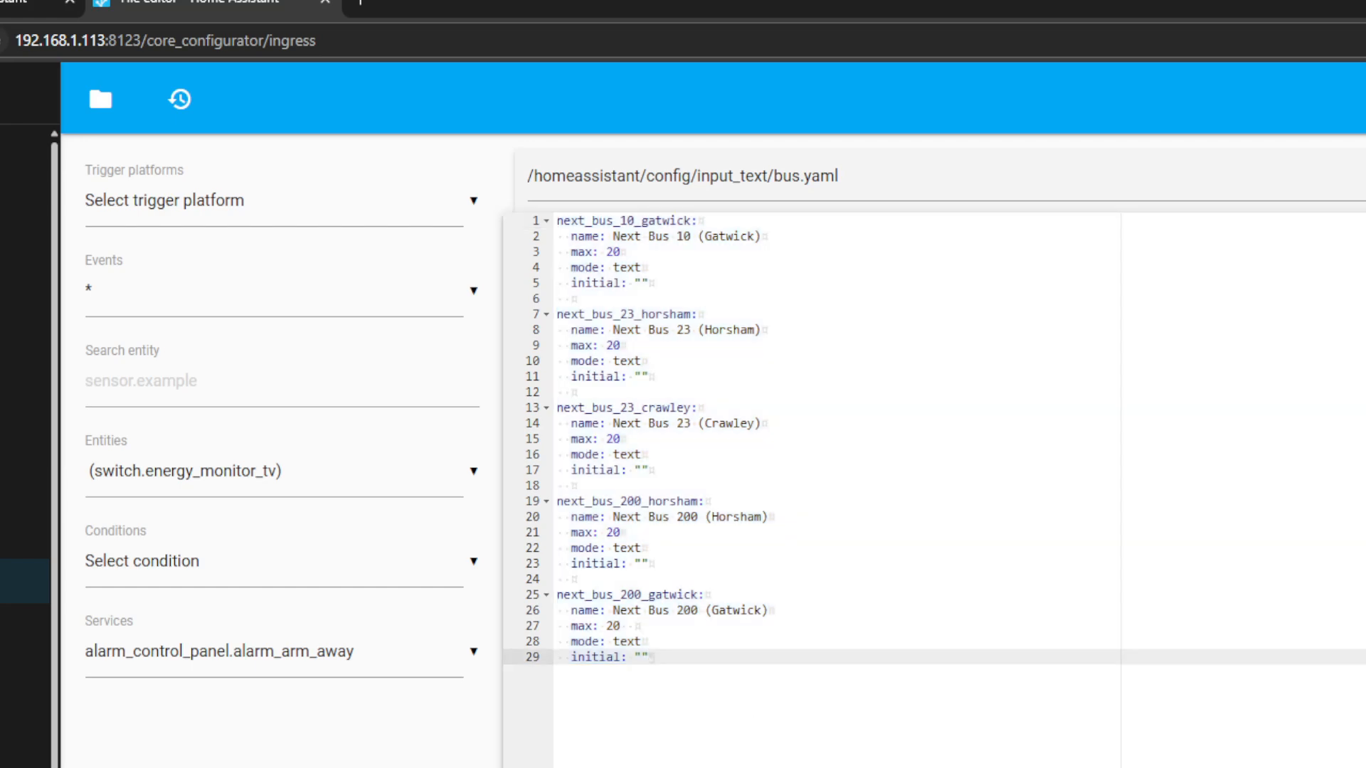
key("Return")
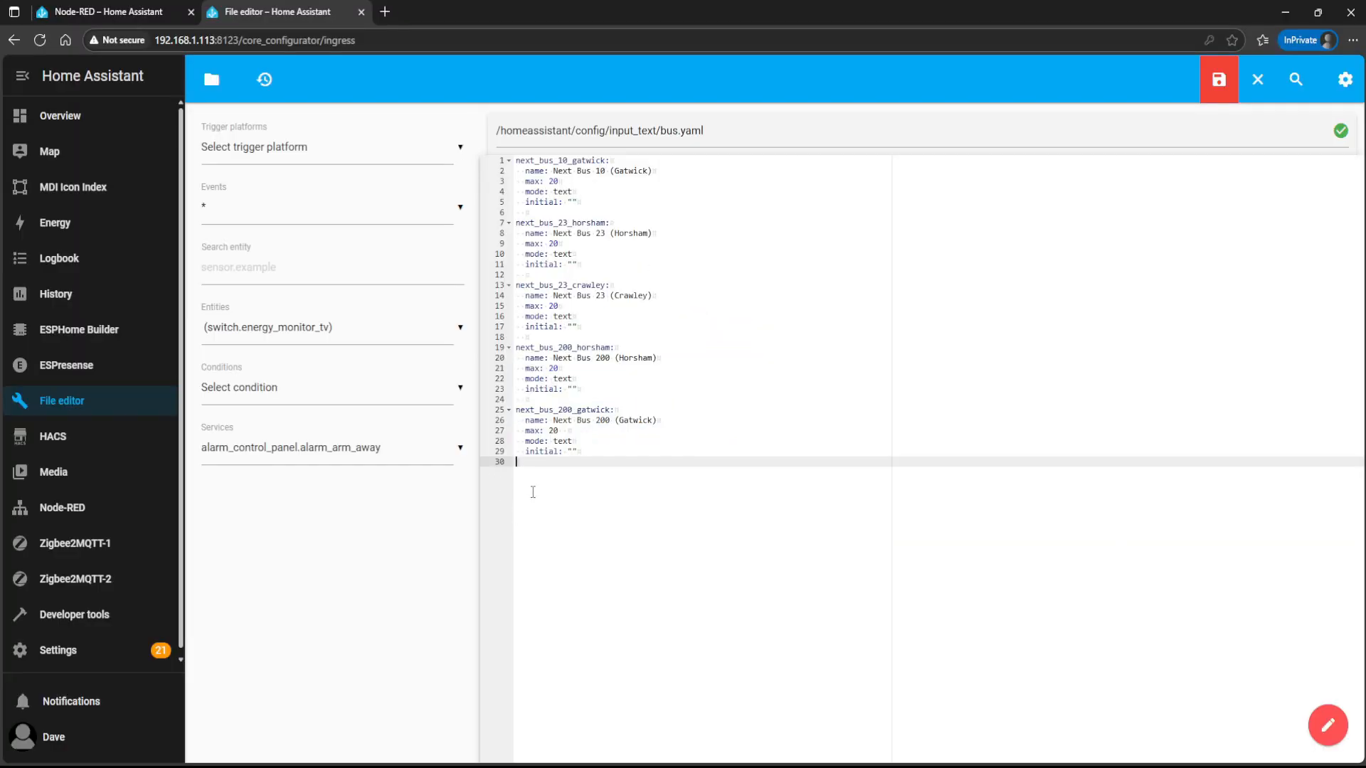
key("Return")
key("Return")
type("input_text   next_bus_10_gatwick:     name: Next Bus 10 (Gatwick)     max: 20     mode: text     initial: \"\"")
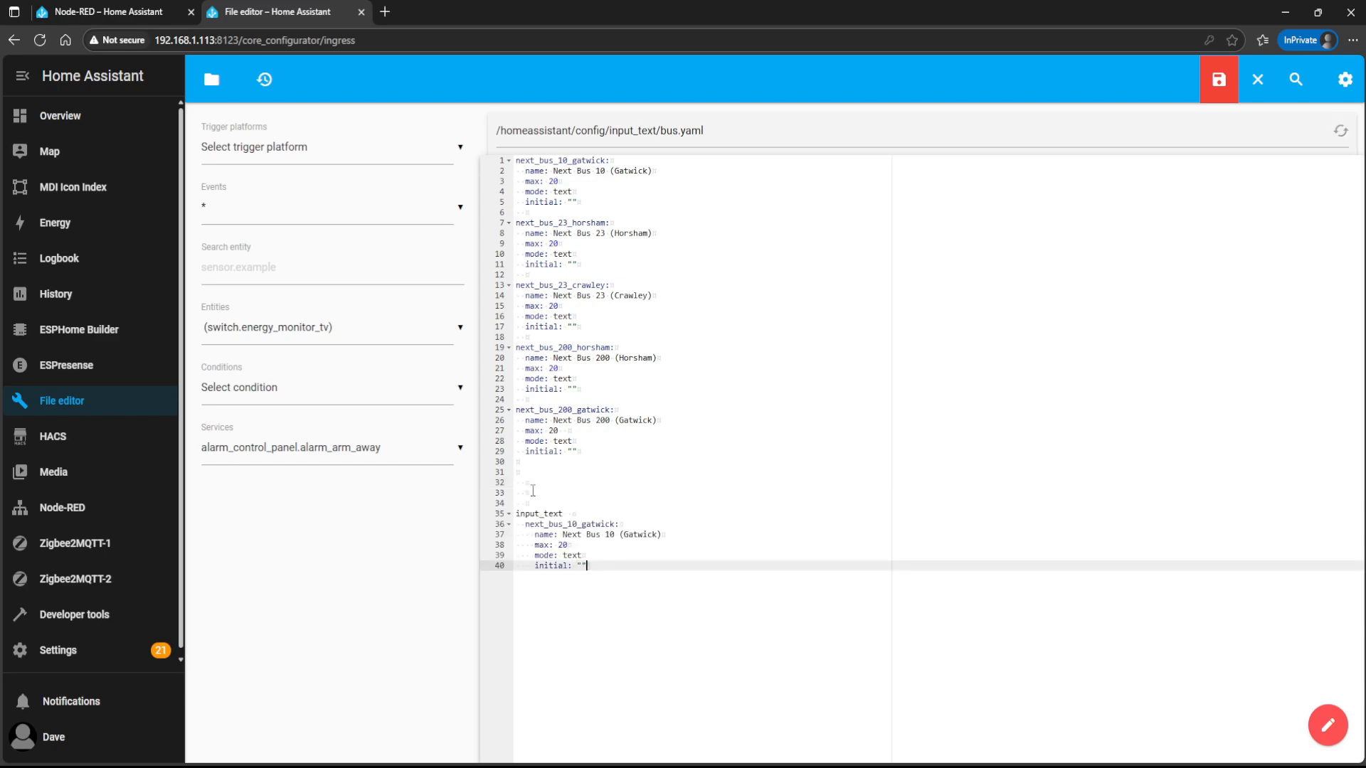
- Highlight the added input_text block at the end of bus.yaml, and decline closing the file
left_click(538, 544)
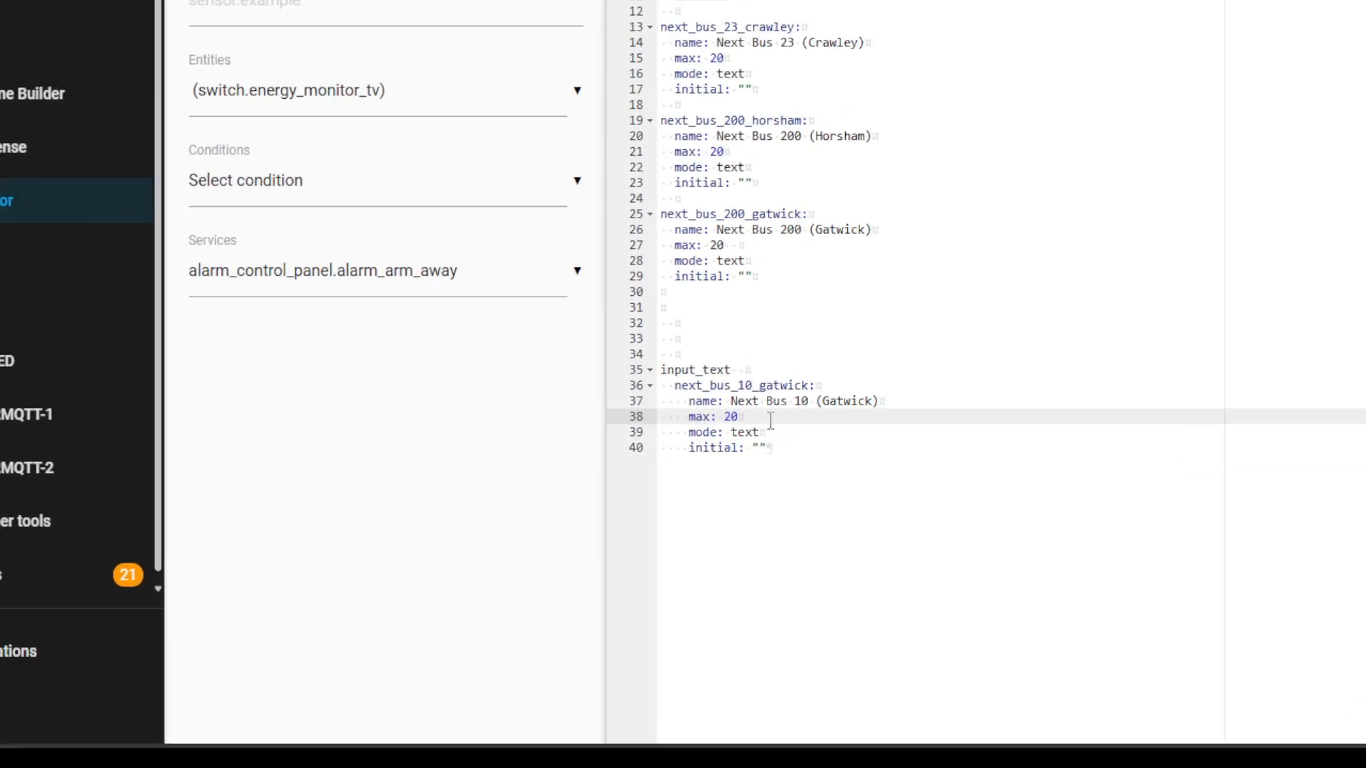
left_click(718, 483)
left_click_drag(718, 483, 570, 406)
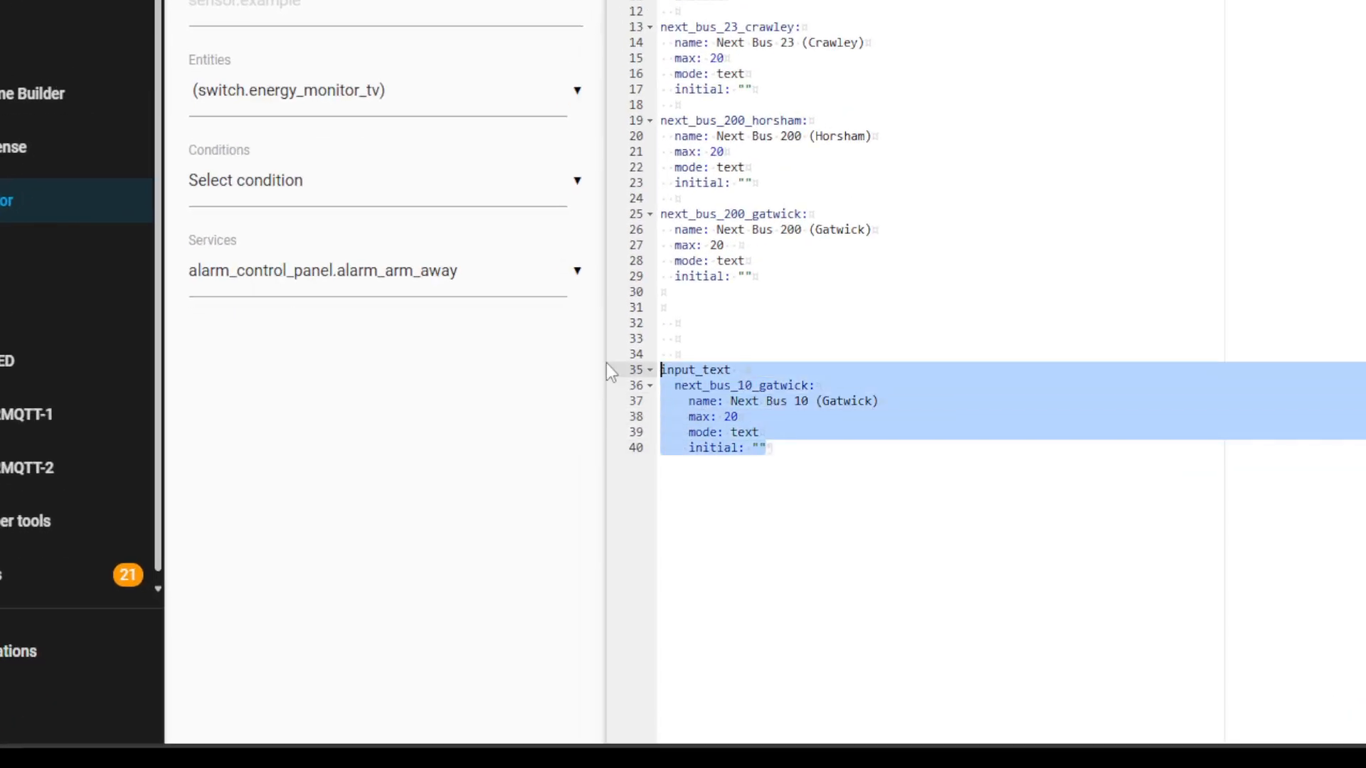
left_click(717, 377)
left_click_drag(771, 448, 603, 390)
left_click(702, 474)
left_click_drag(703, 474, 788, 330)
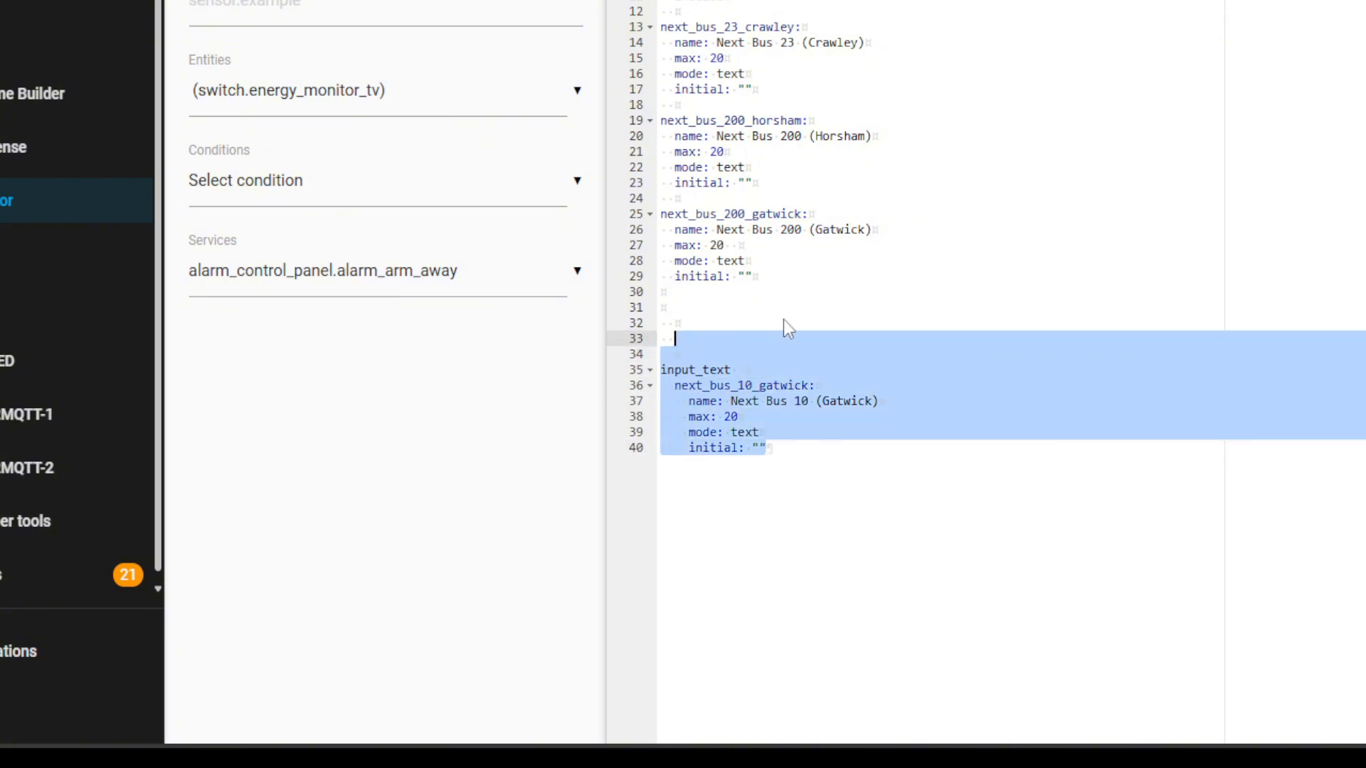
left_click(770, 449)
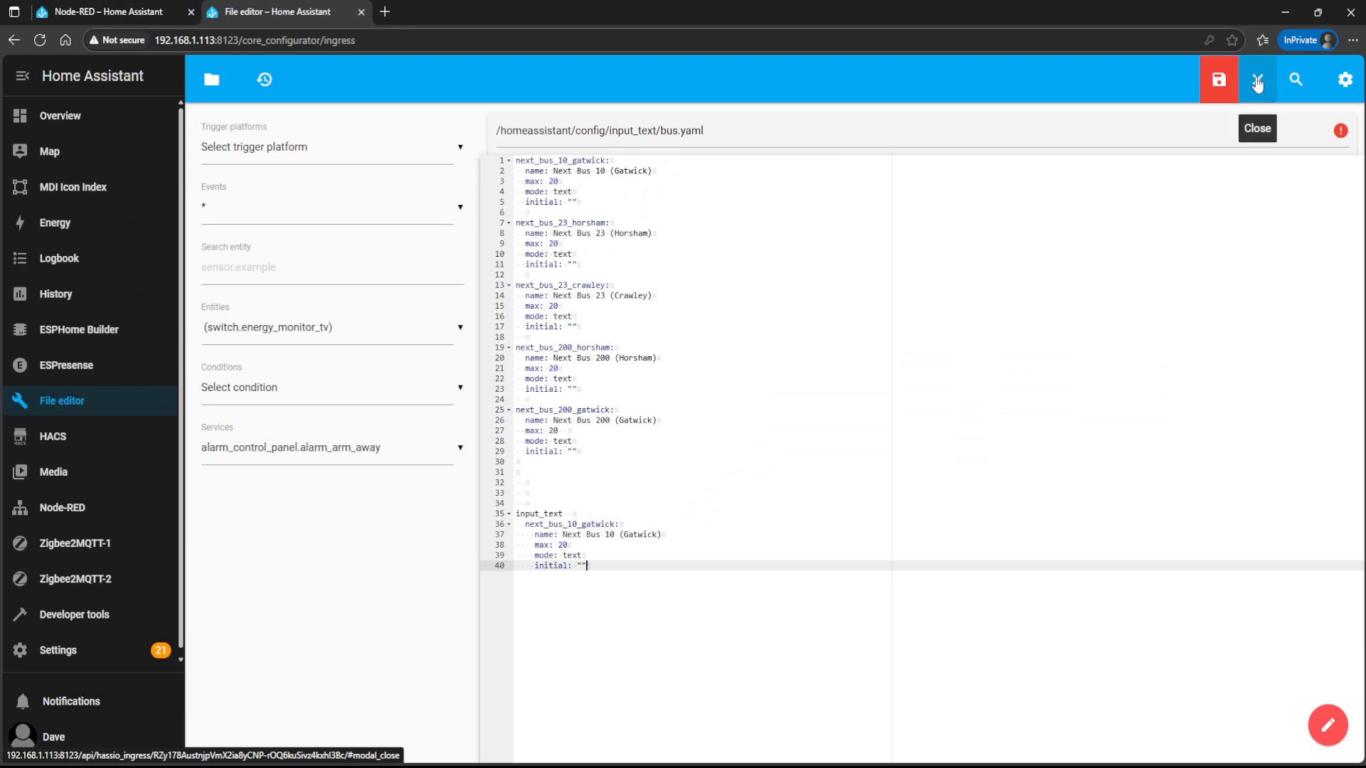
left_click(1256, 81)
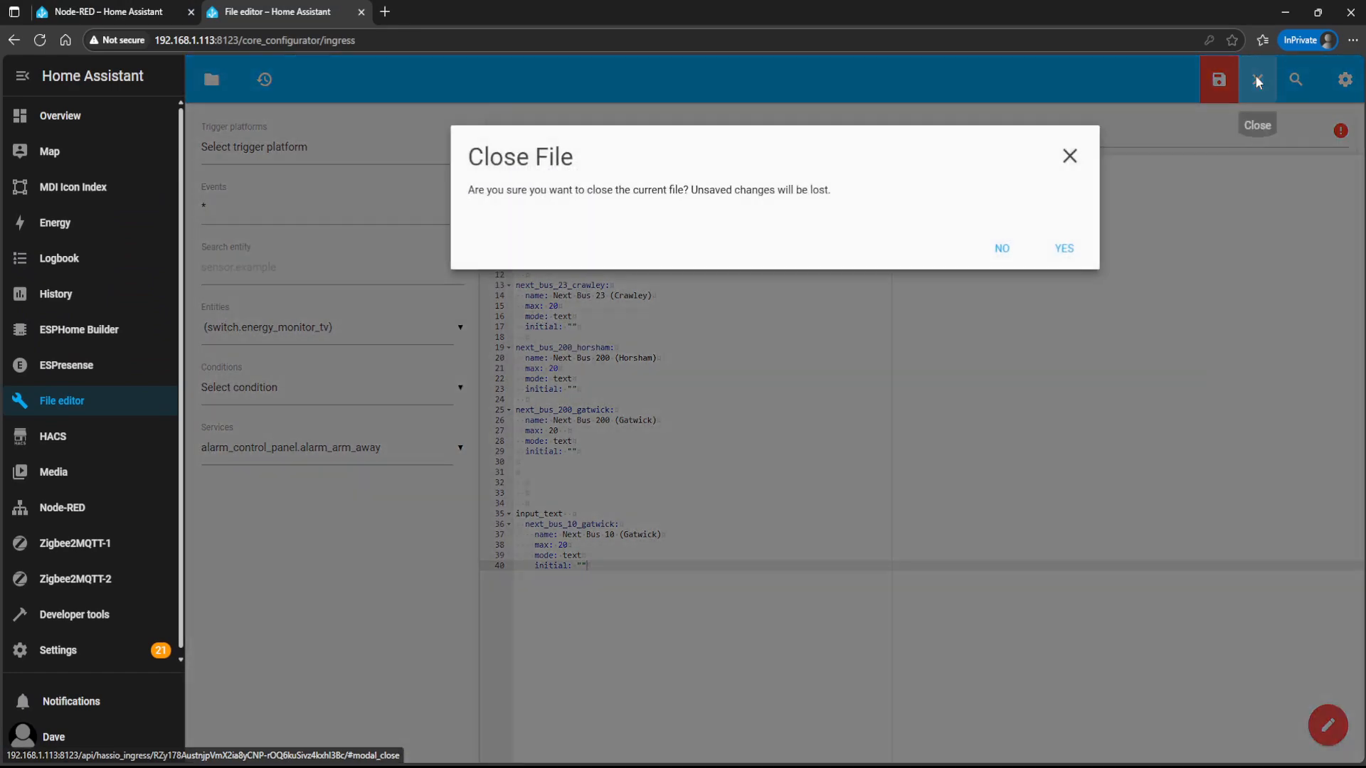
left_click(1000, 247)
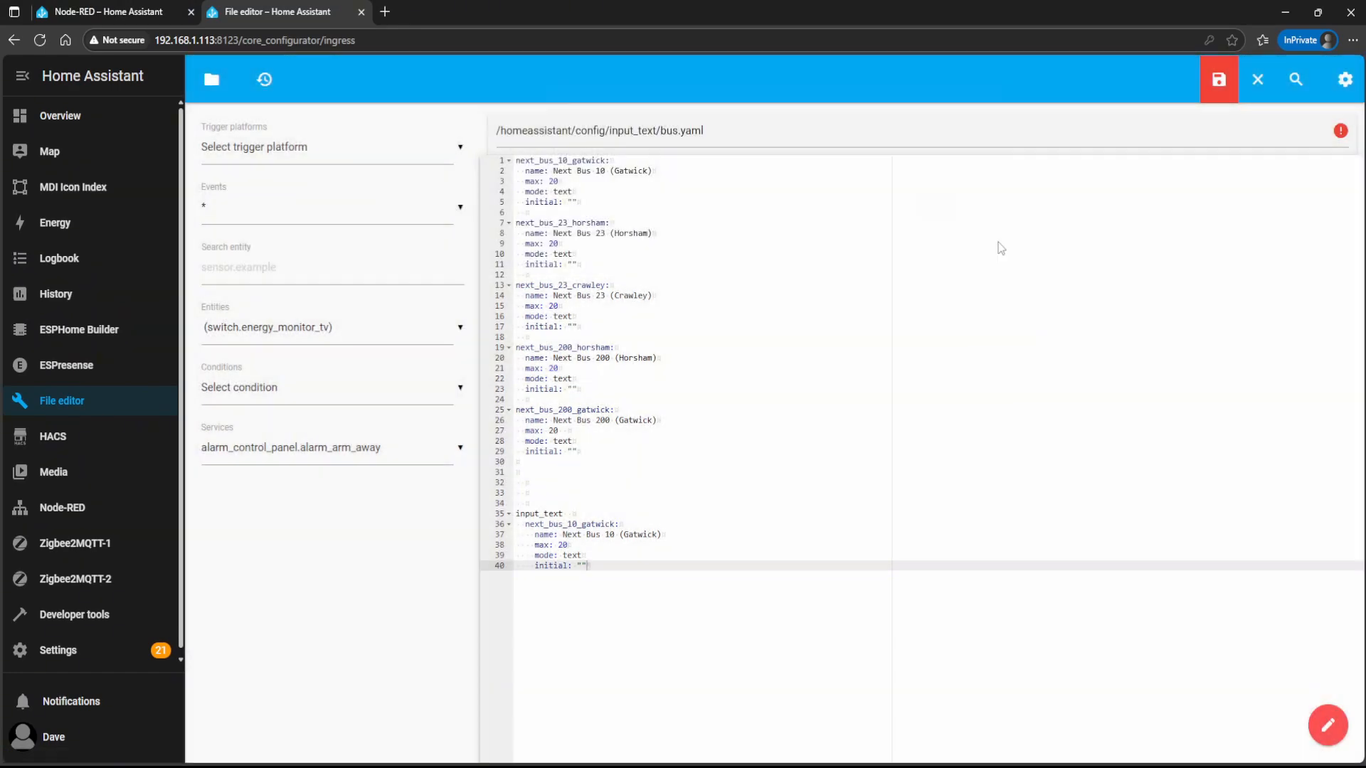
- Leave bus.yaml unsaved and open the Upcoming Buses card's configuration on the Kiosk Masonry view for editing
left_click(108, 123)
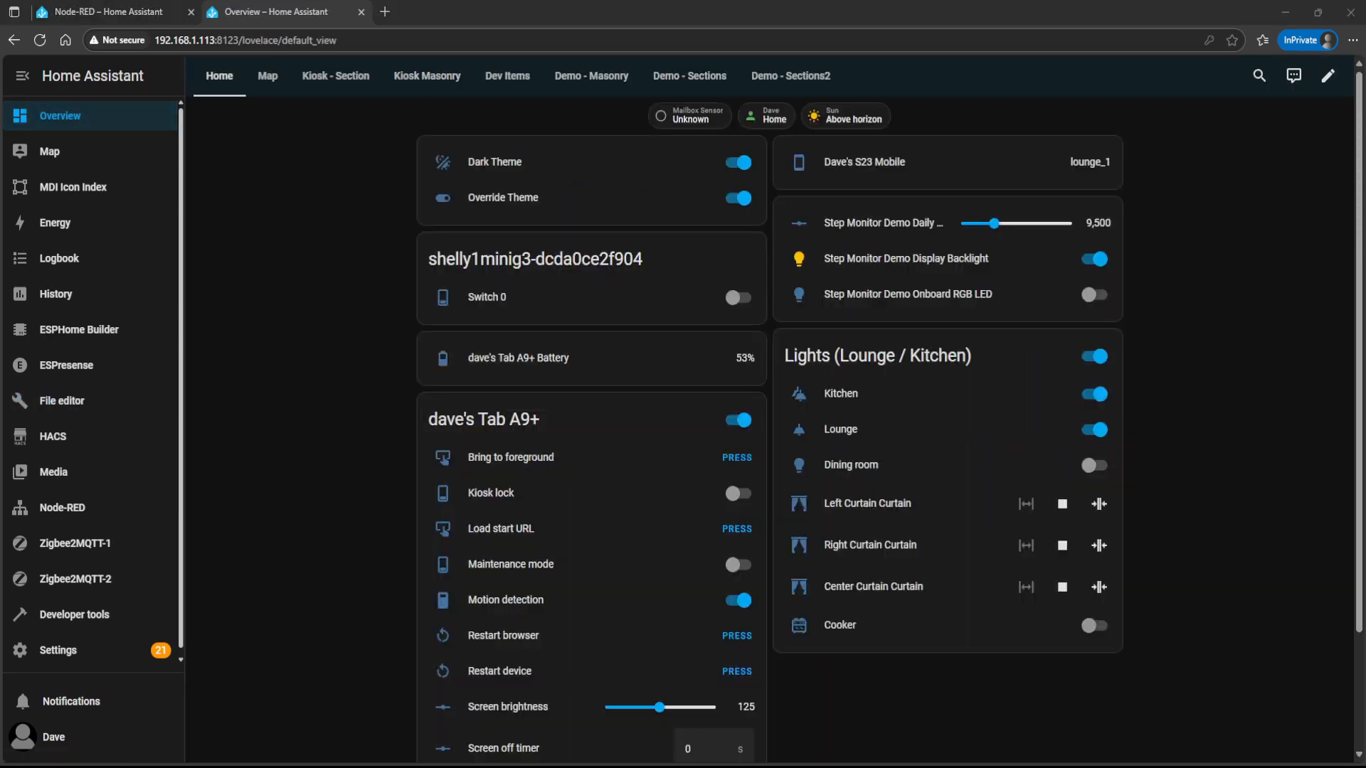
left_click(314, 86)
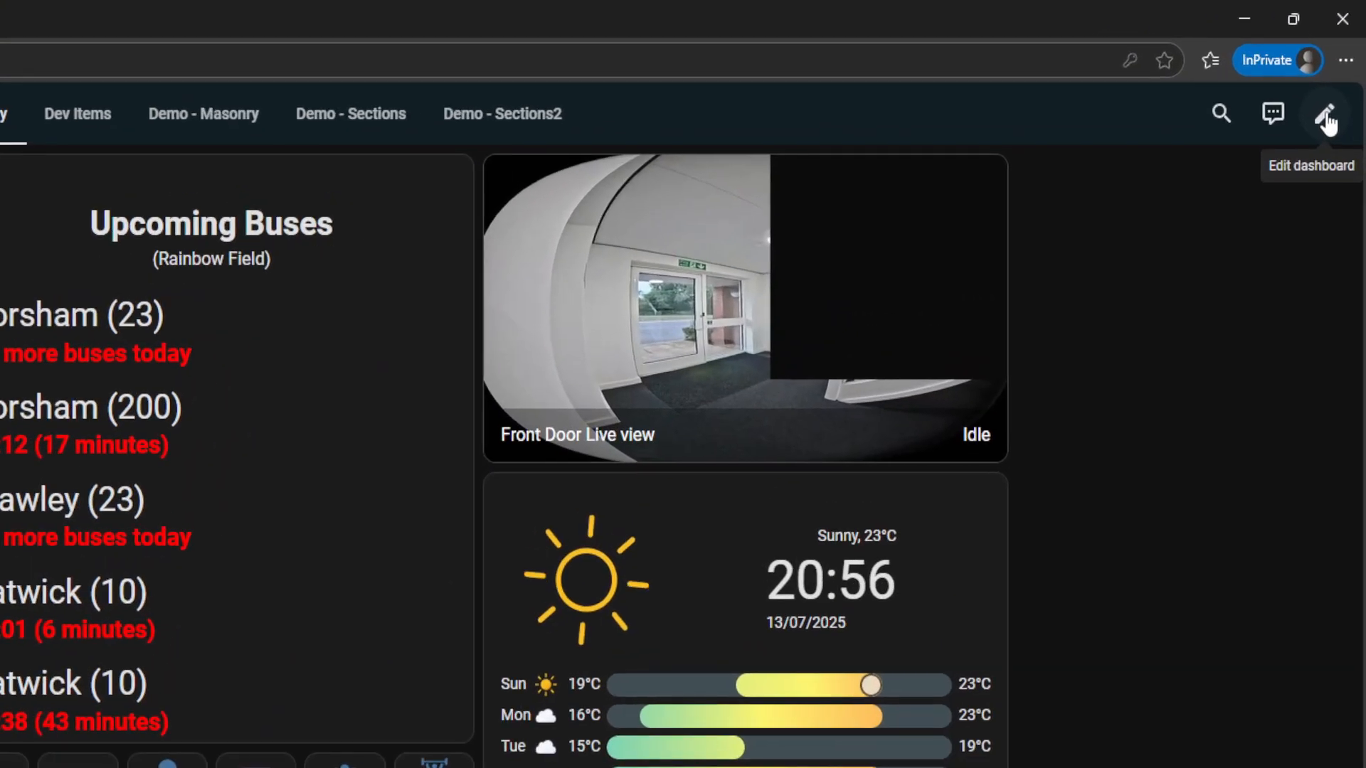
left_click(1325, 117)
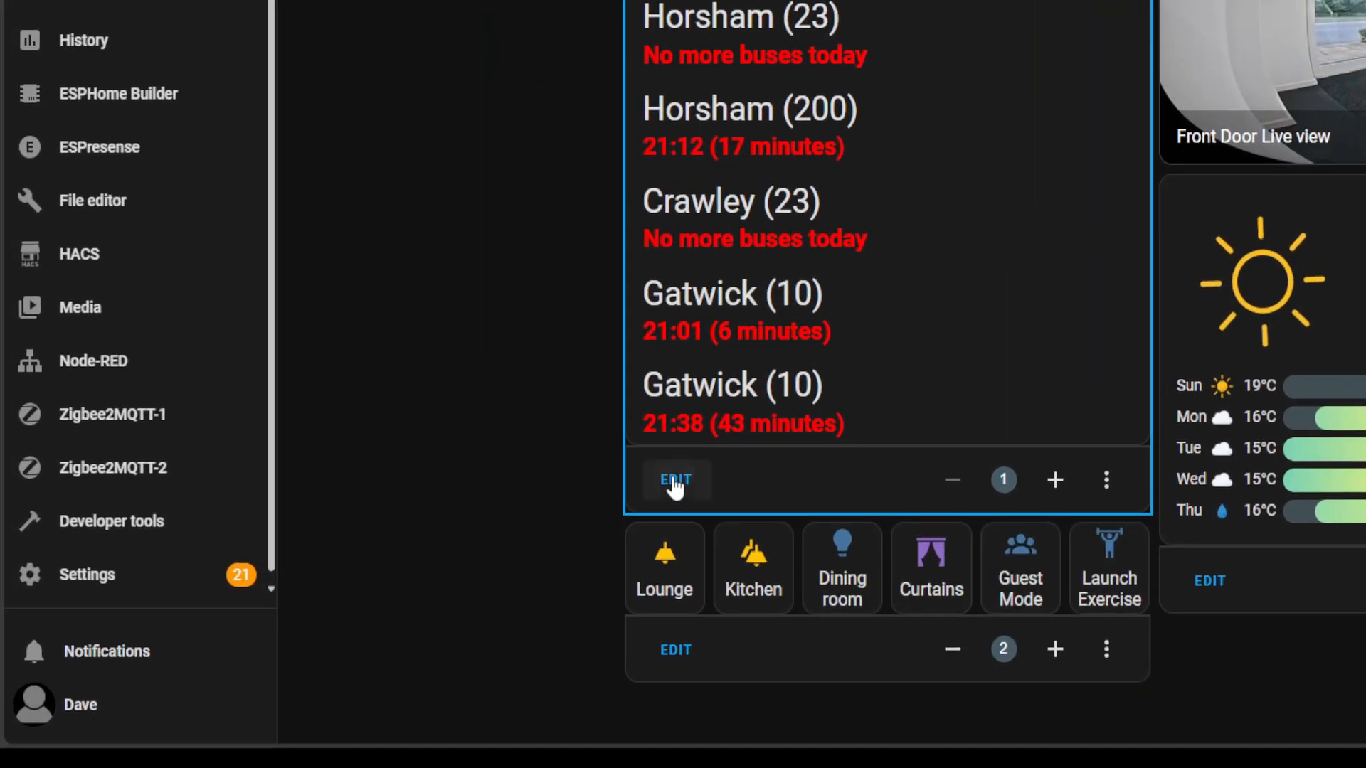
left_click(531, 551)
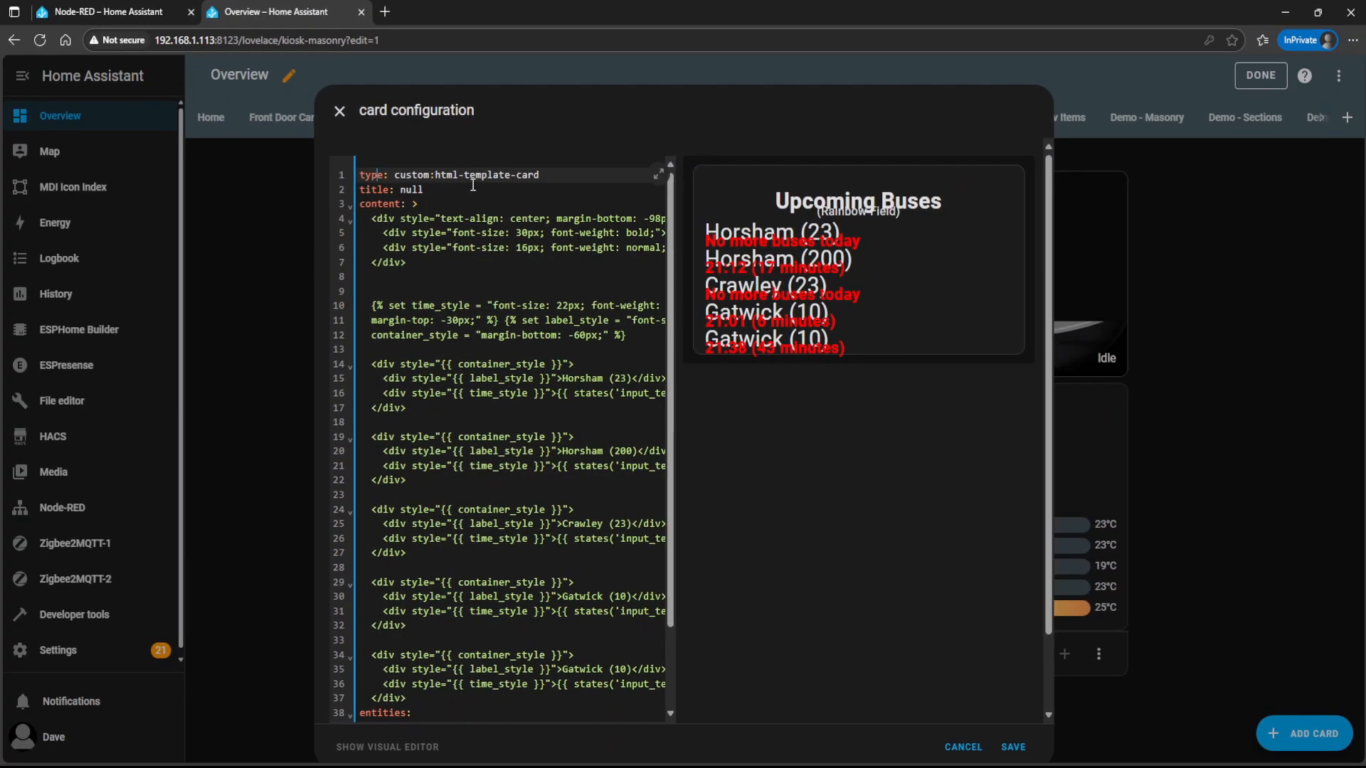
- Copy the custom card type name html-template-card from the Upcoming Buses card's code
left_click_drag(539, 175, 437, 175)
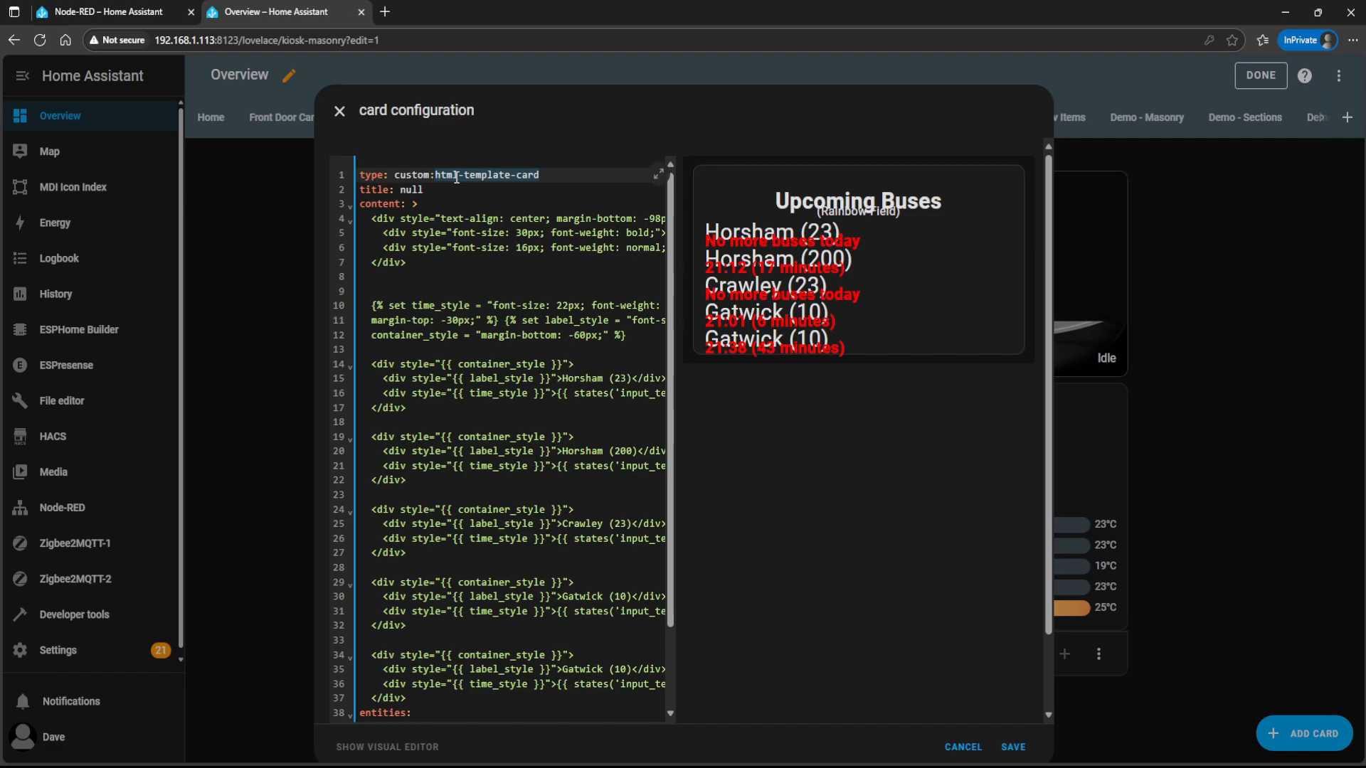
right_click(456, 177)
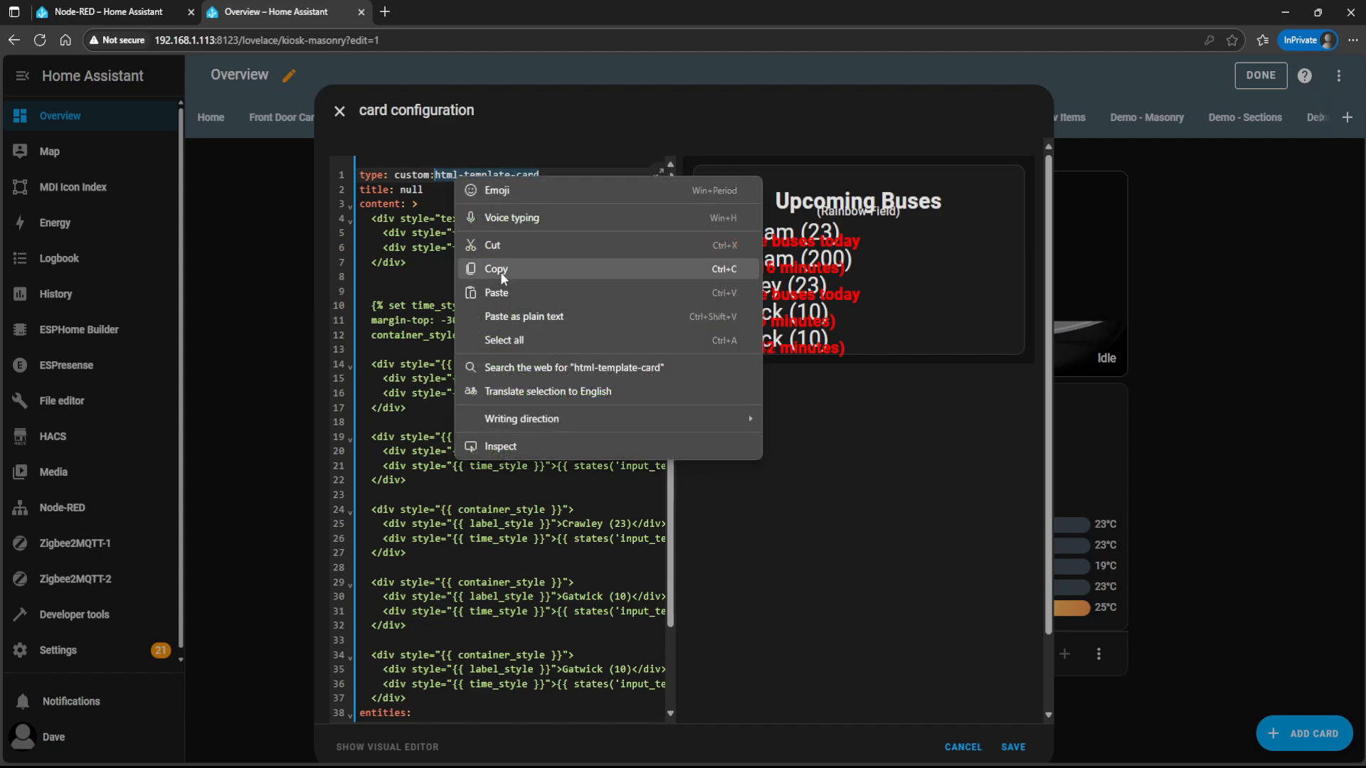
left_click(496, 269)
left_click(586, 271)
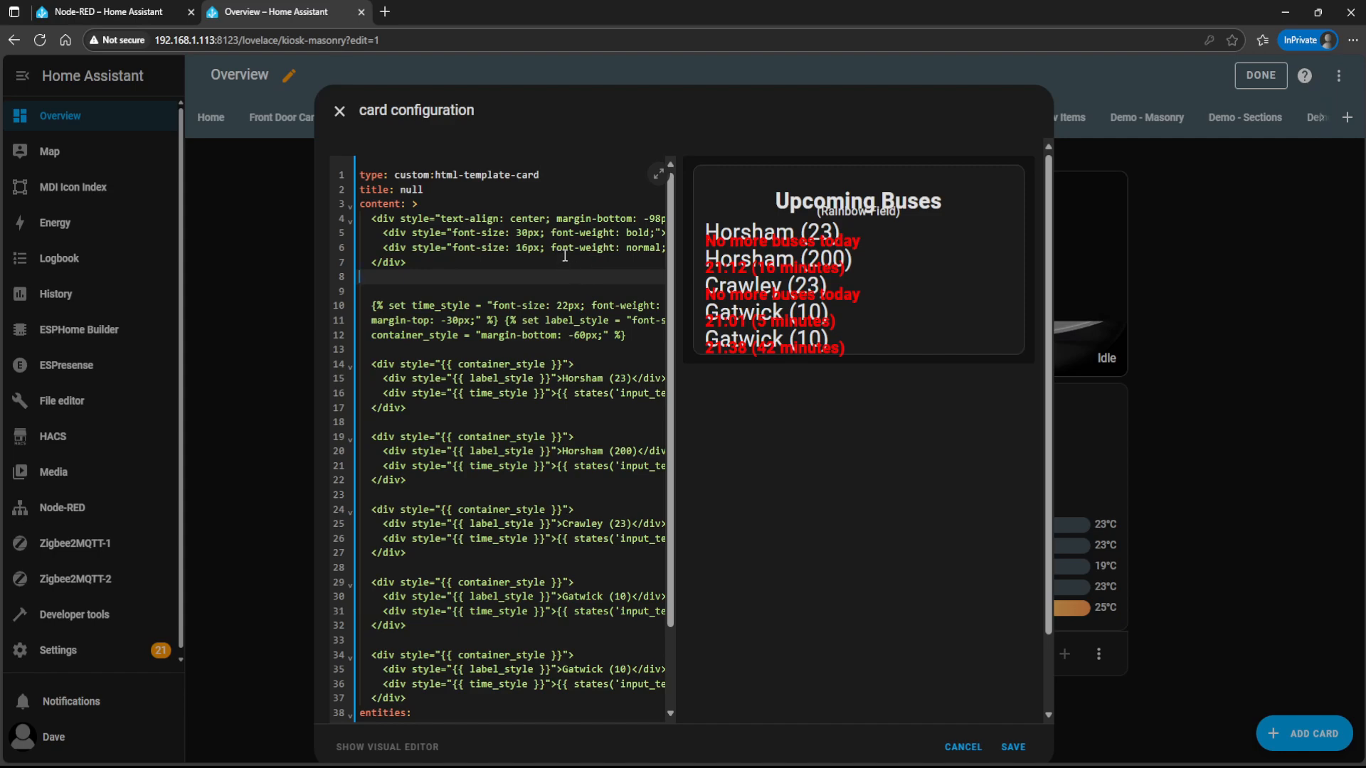
- Highlight the entities list of input_text next-bus helpers at the end of the card's code
scroll(566, 350, "down", 3)
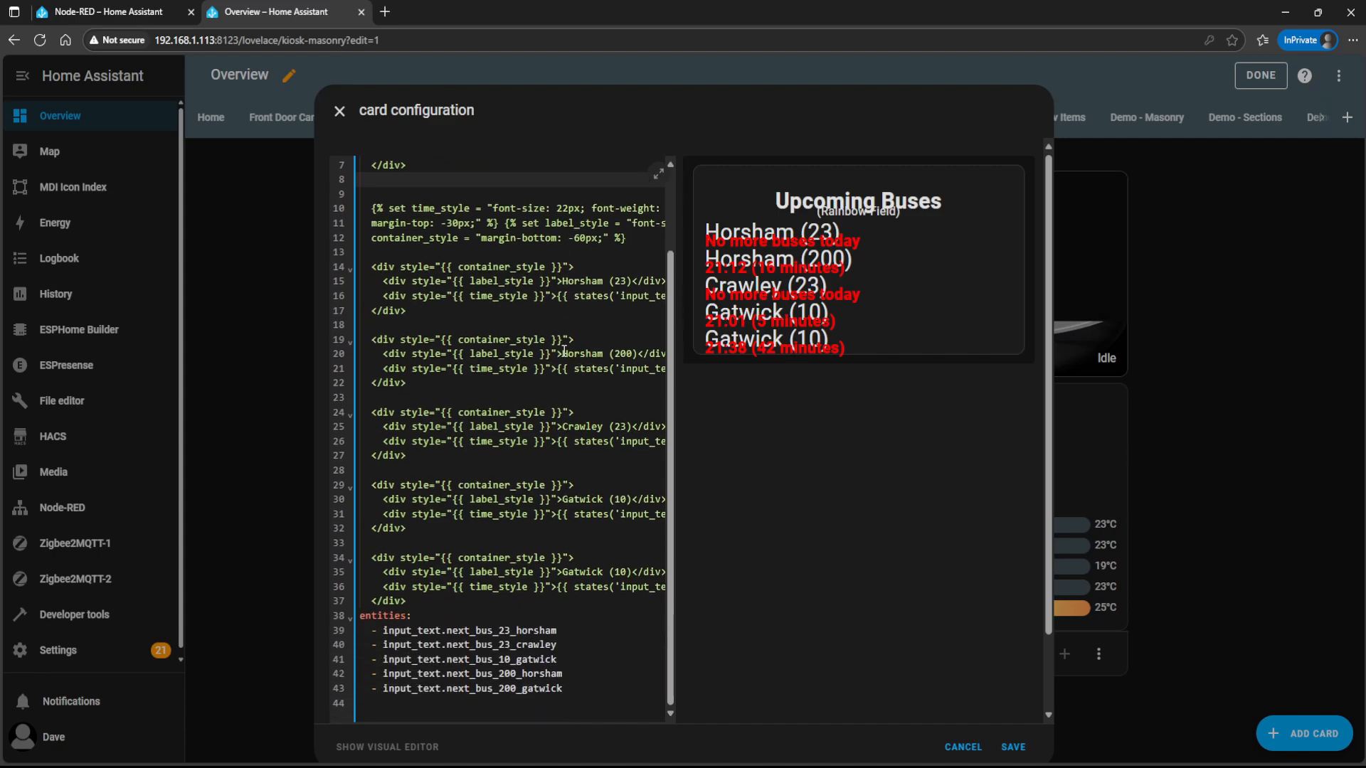
left_click_drag(596, 688, 349, 624)
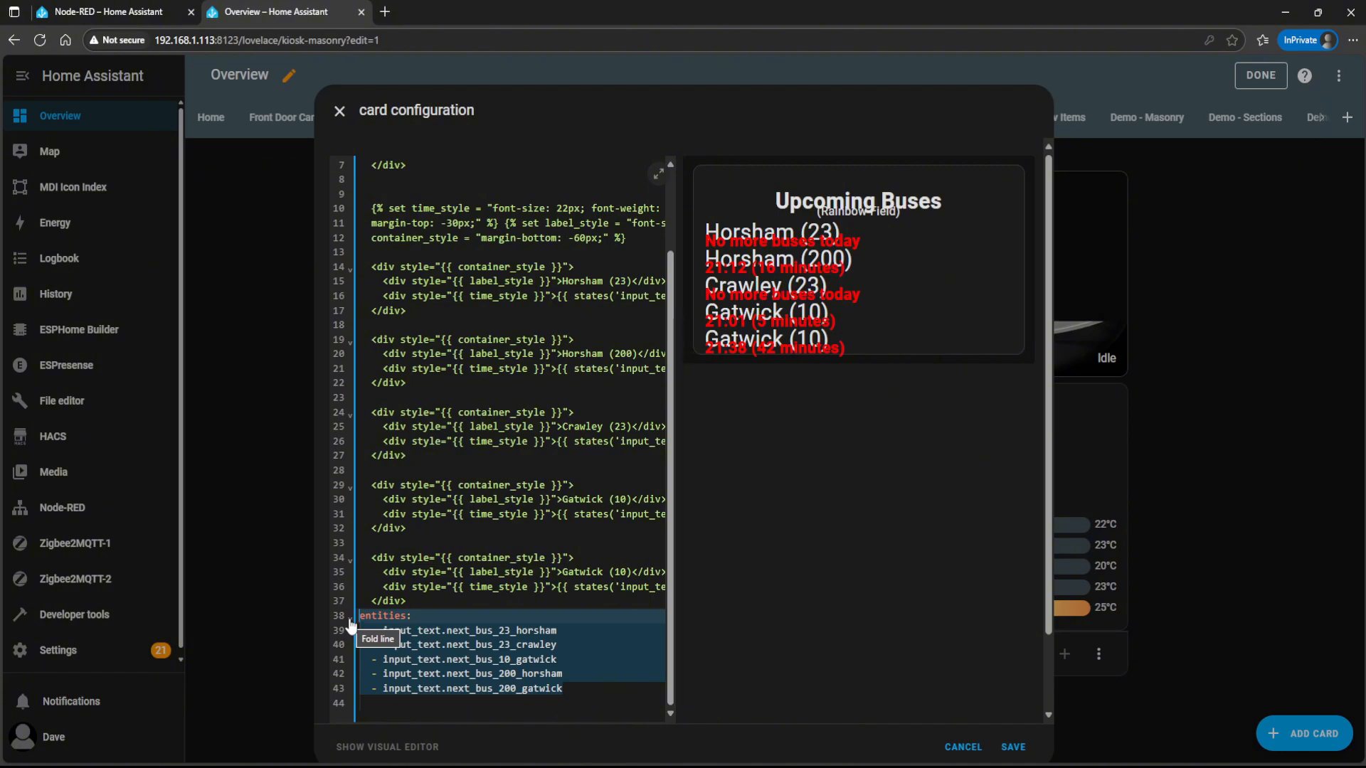
left_click(493, 367)
scroll(494, 365, "up", 2)
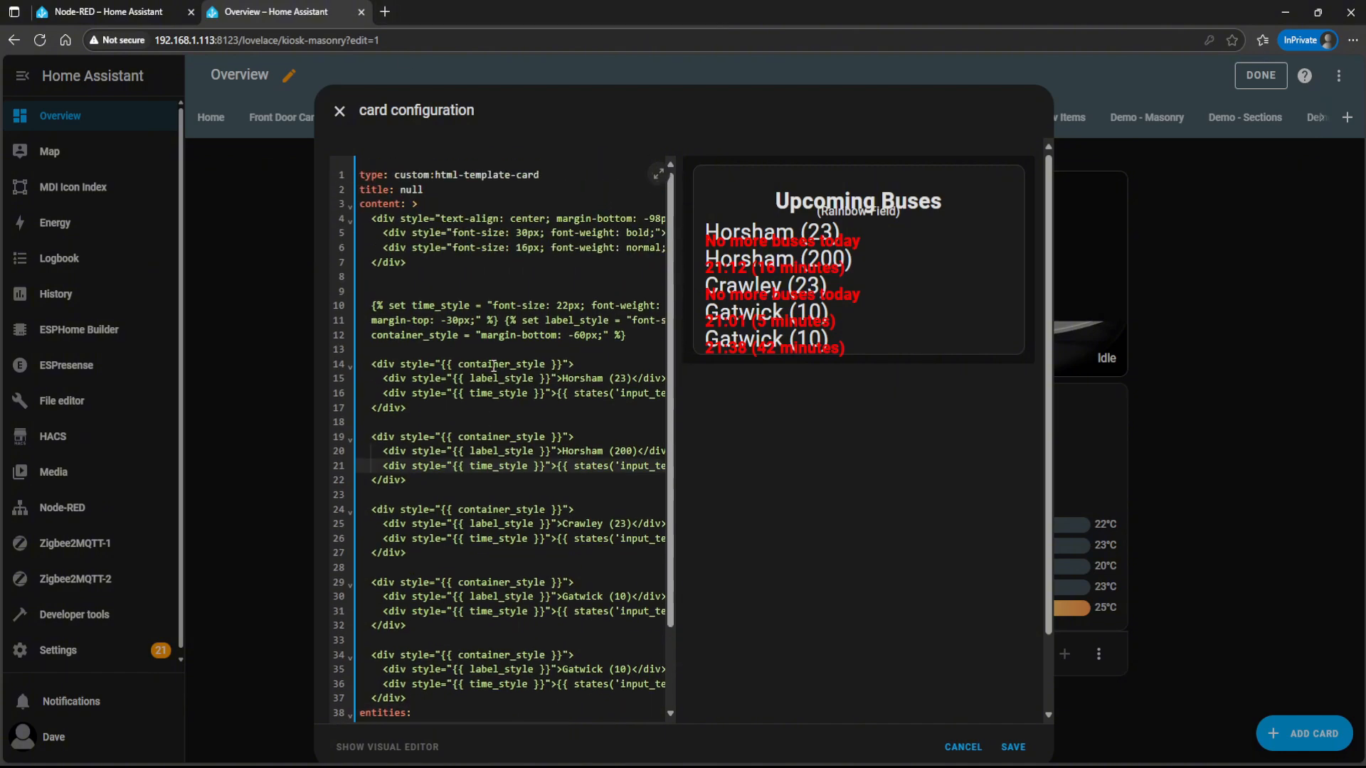
- Preview the Upcoming Buses title at a font size of 60px, and restore it to 30px
left_click(524, 234)
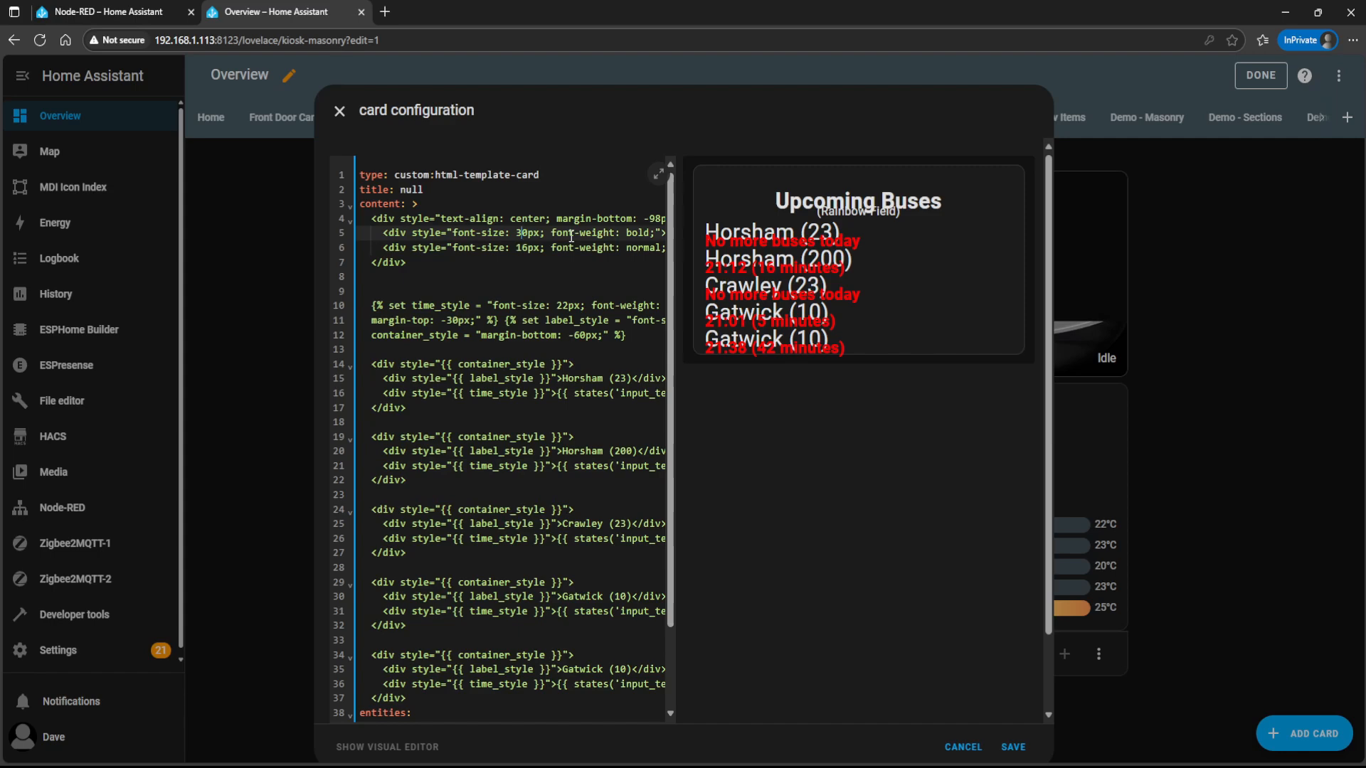
key("BackSpace")
type("6")
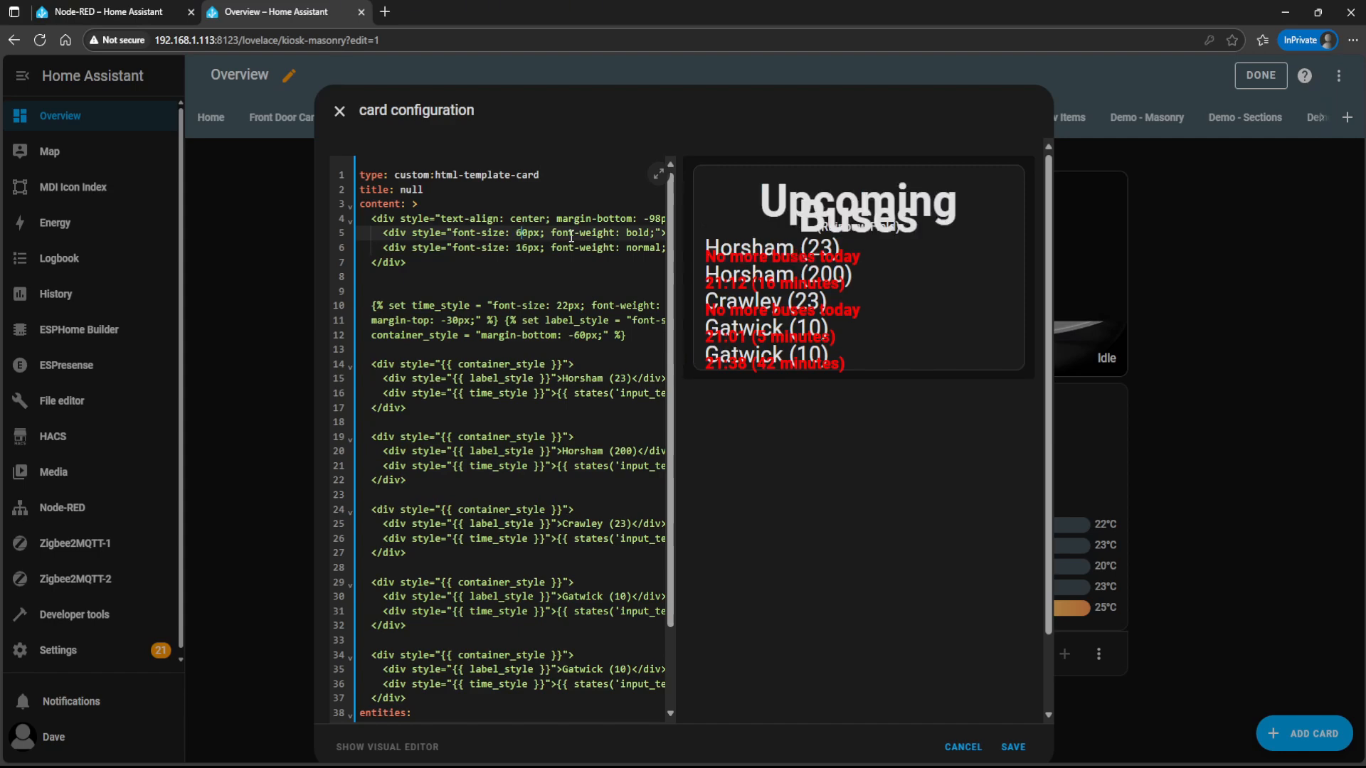
key("BackSpace")
type("3")
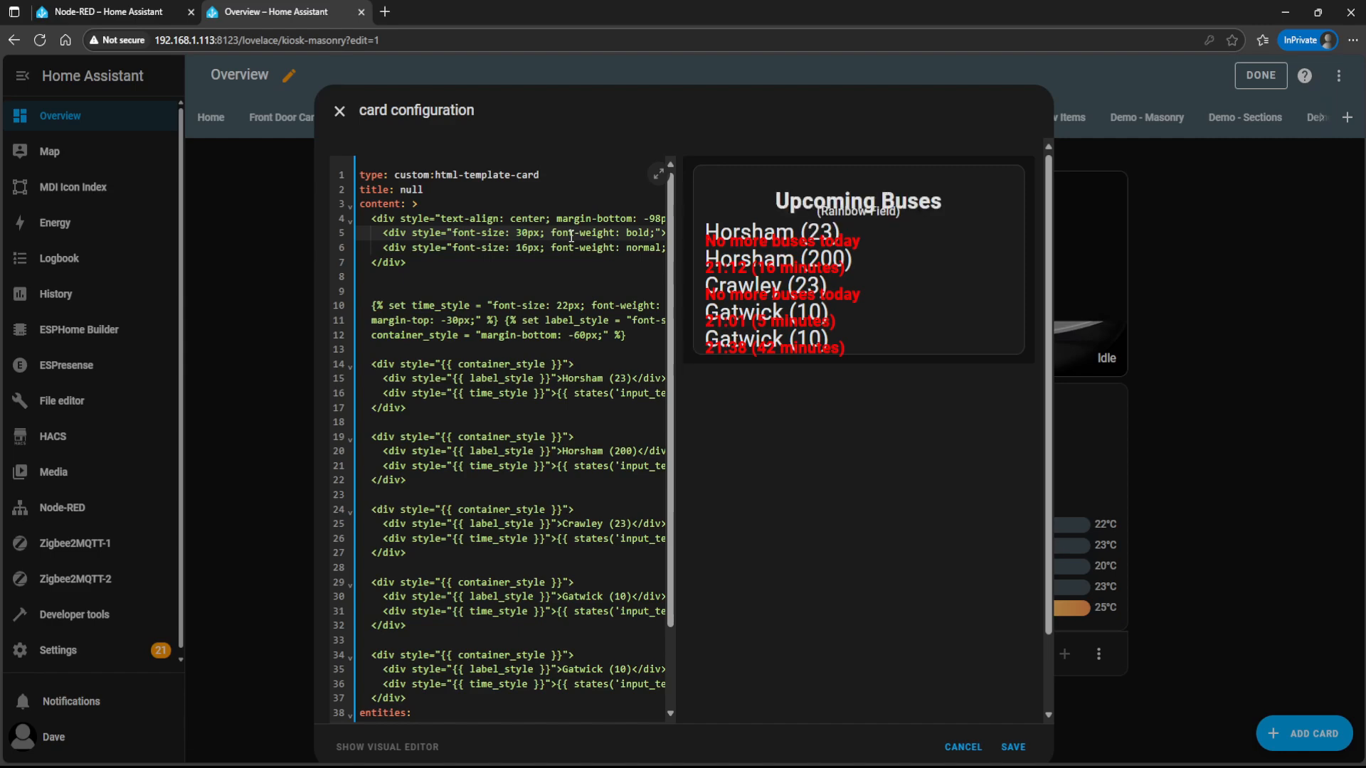
- Preview the (Rainbow Field) subtitle at a font size of 36px, and restore it to 16px
left_click(527, 248)
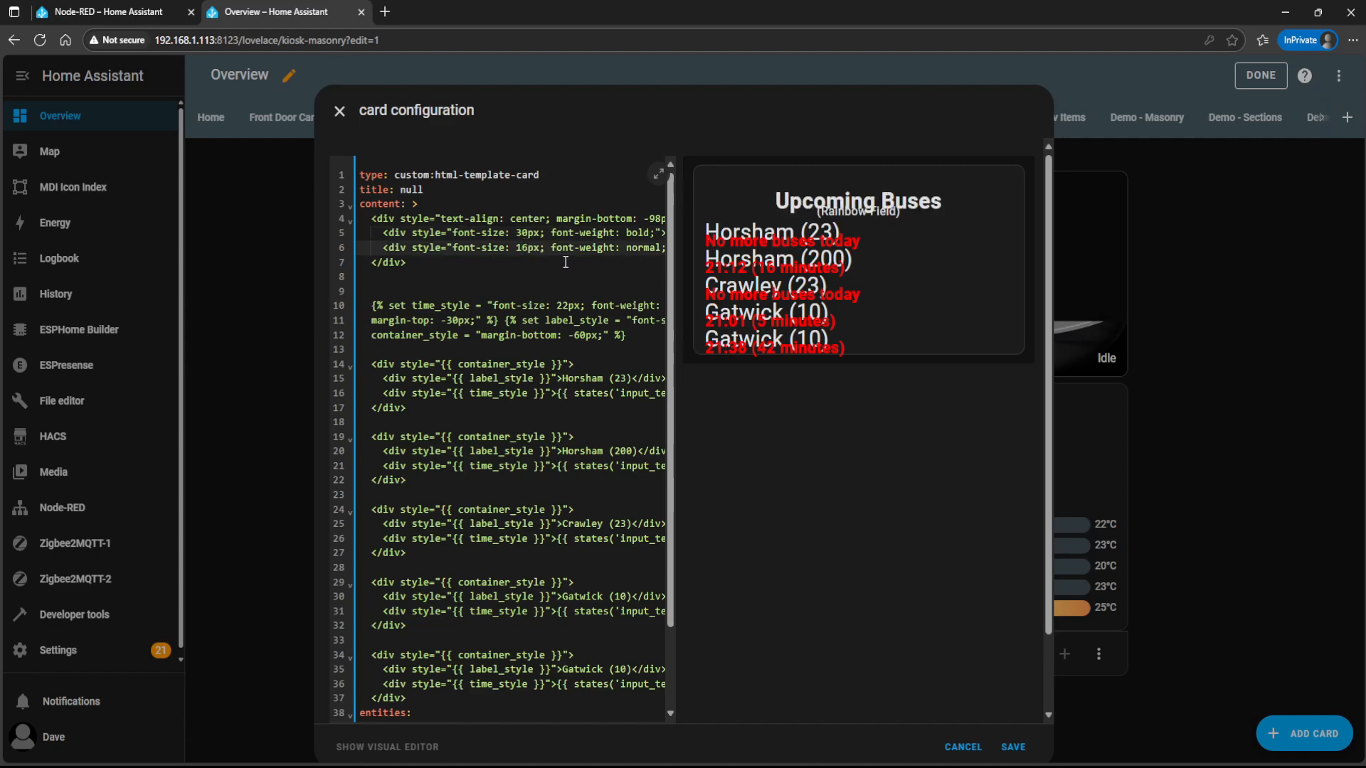
key("BackSpace")
type("3")
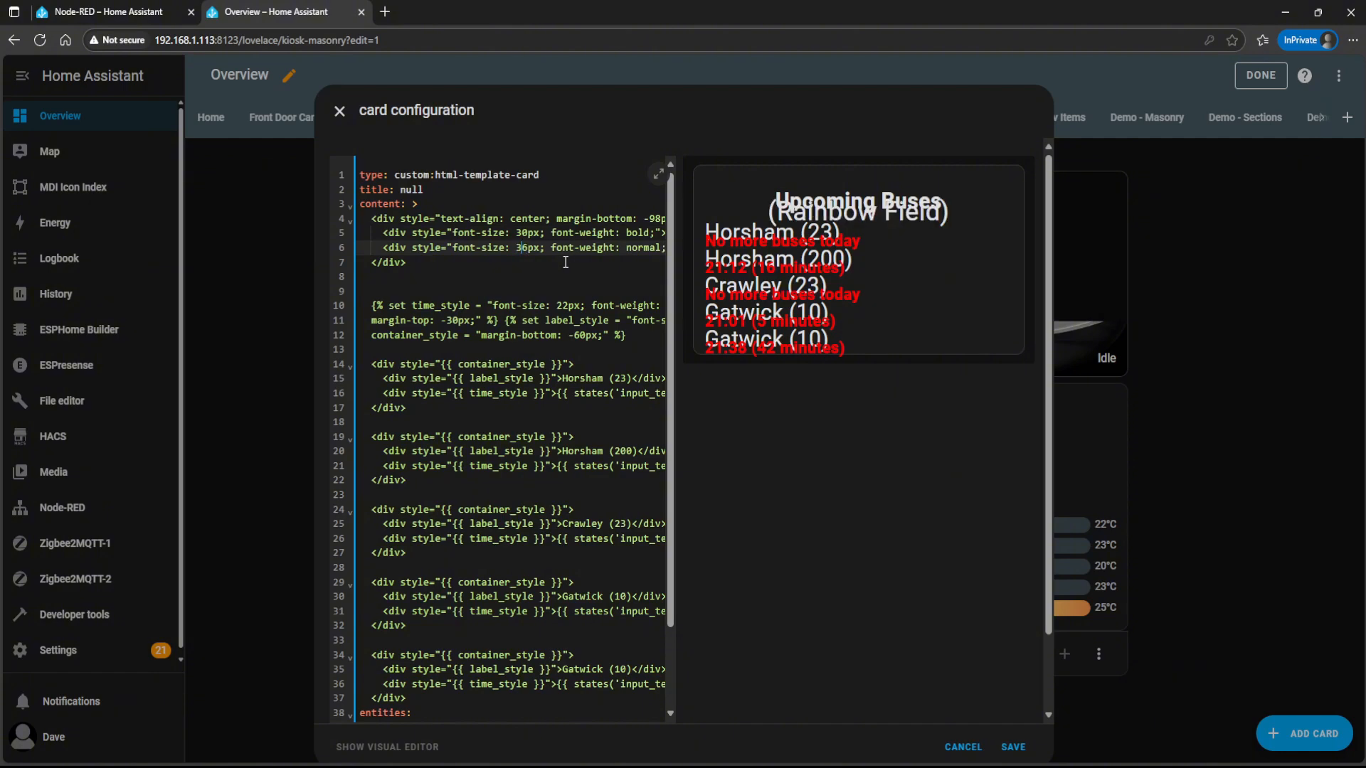
key("BackSpace")
type("1")
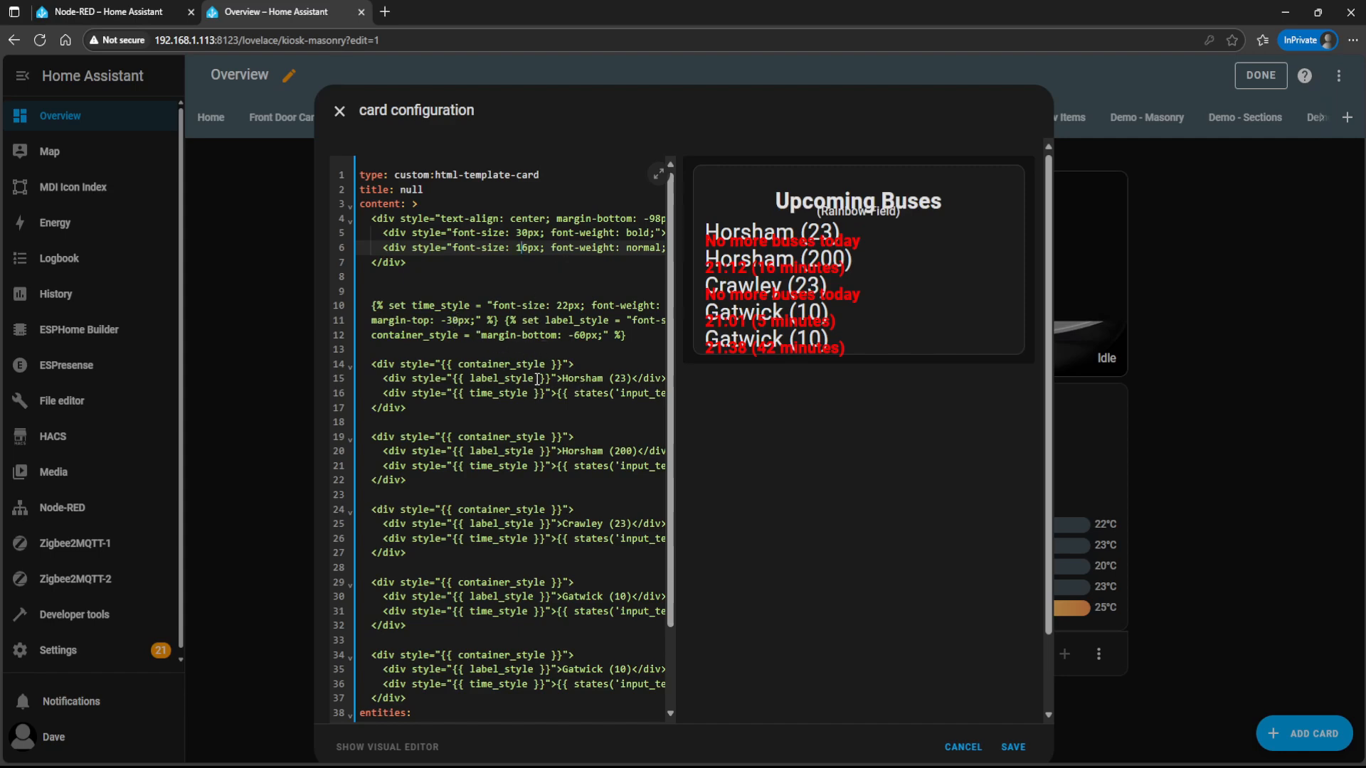
- Preview the container_style bottom margin at -160px, and restore it to -60px
left_click(606, 338)
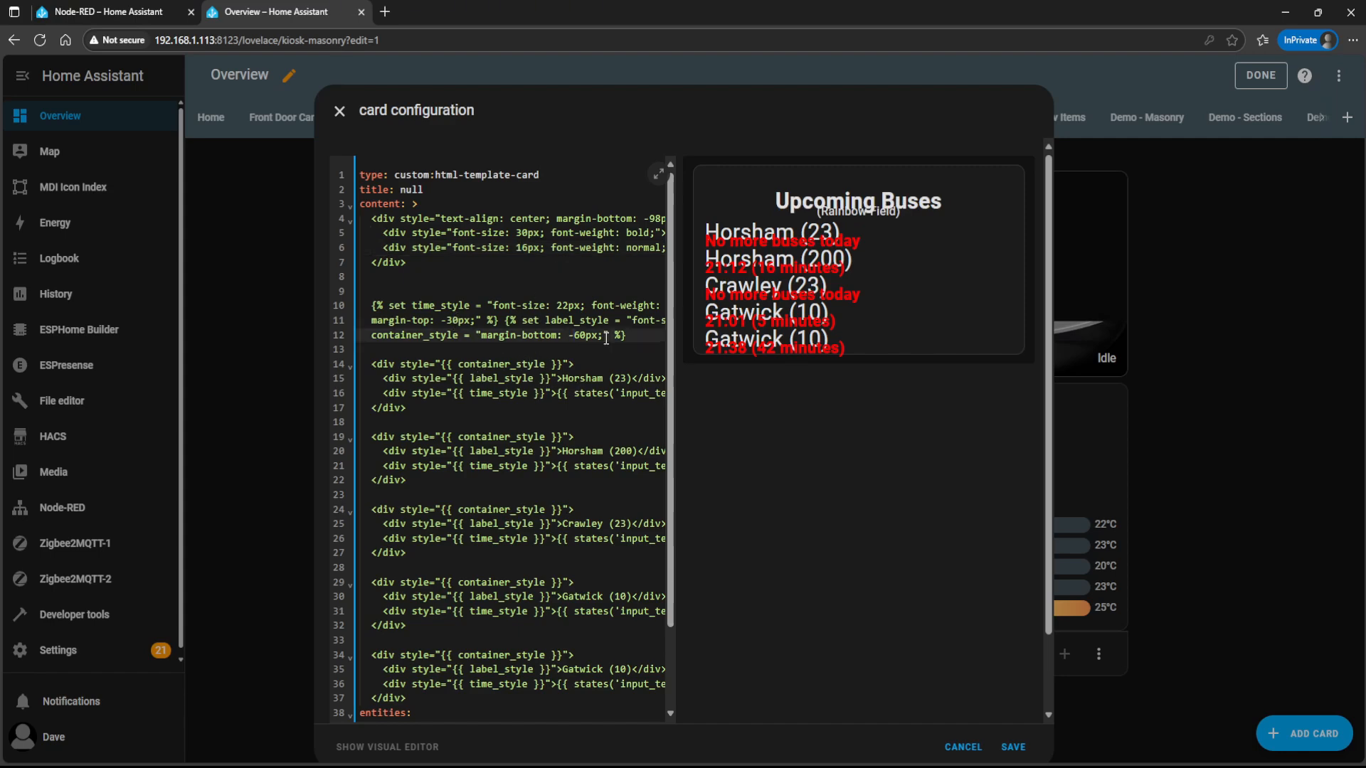
type("1")
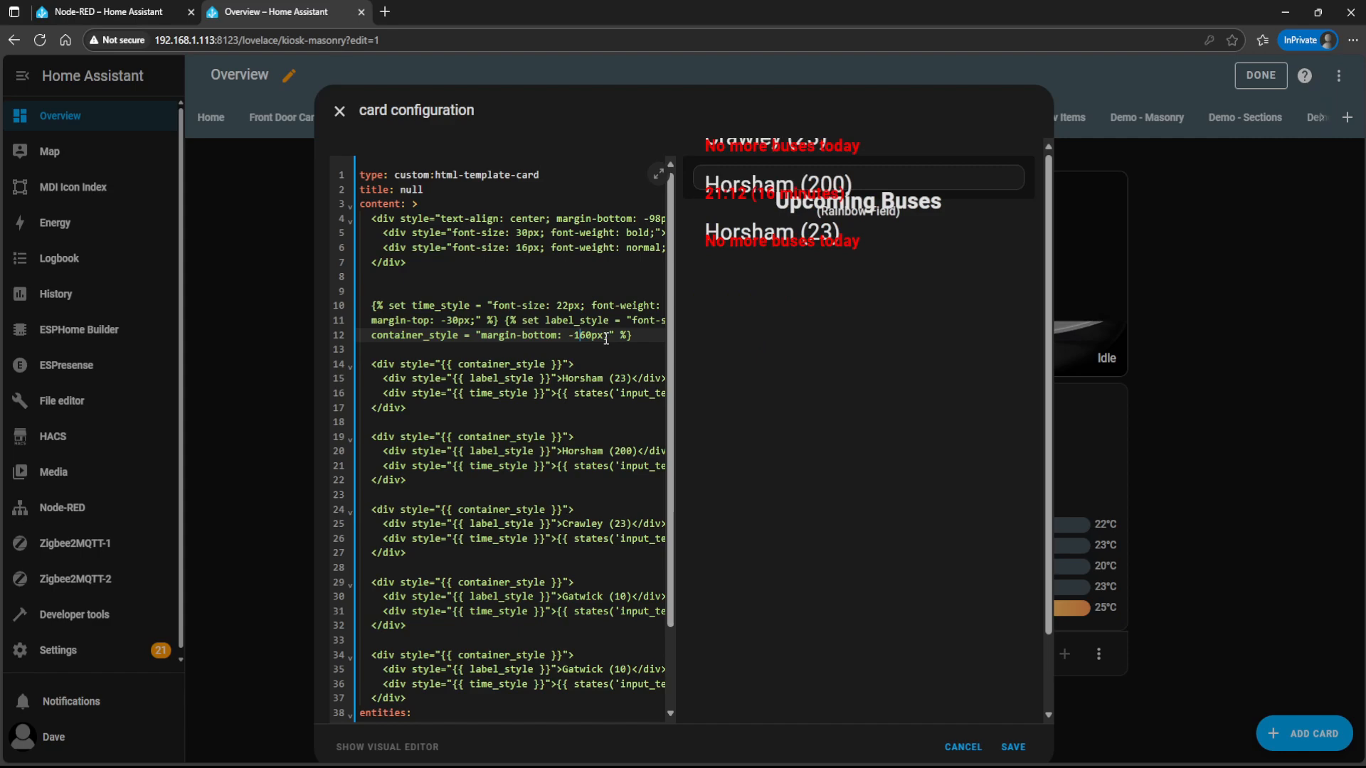
key("BackSpace")
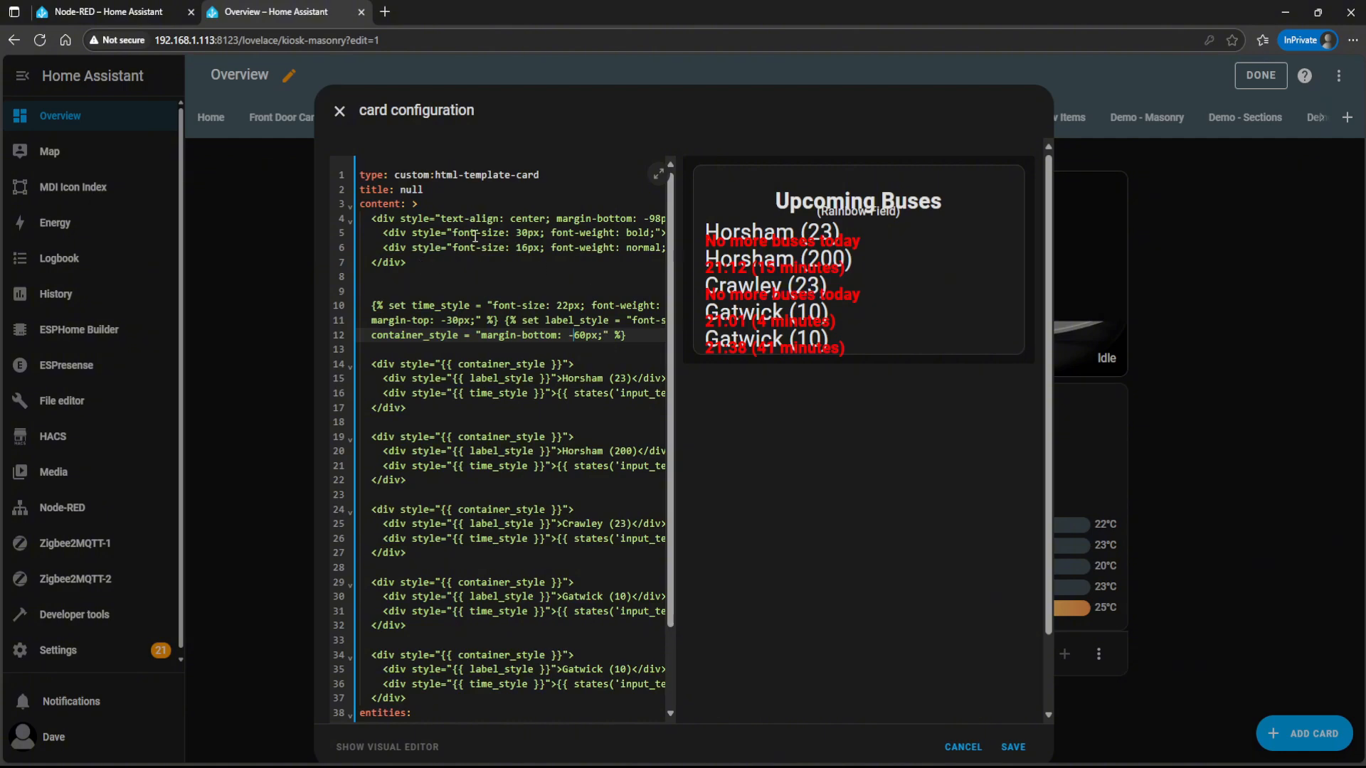
- Close the Upcoming Buses card's configuration without saving and open HACS
left_click_drag(542, 175, 433, 175)
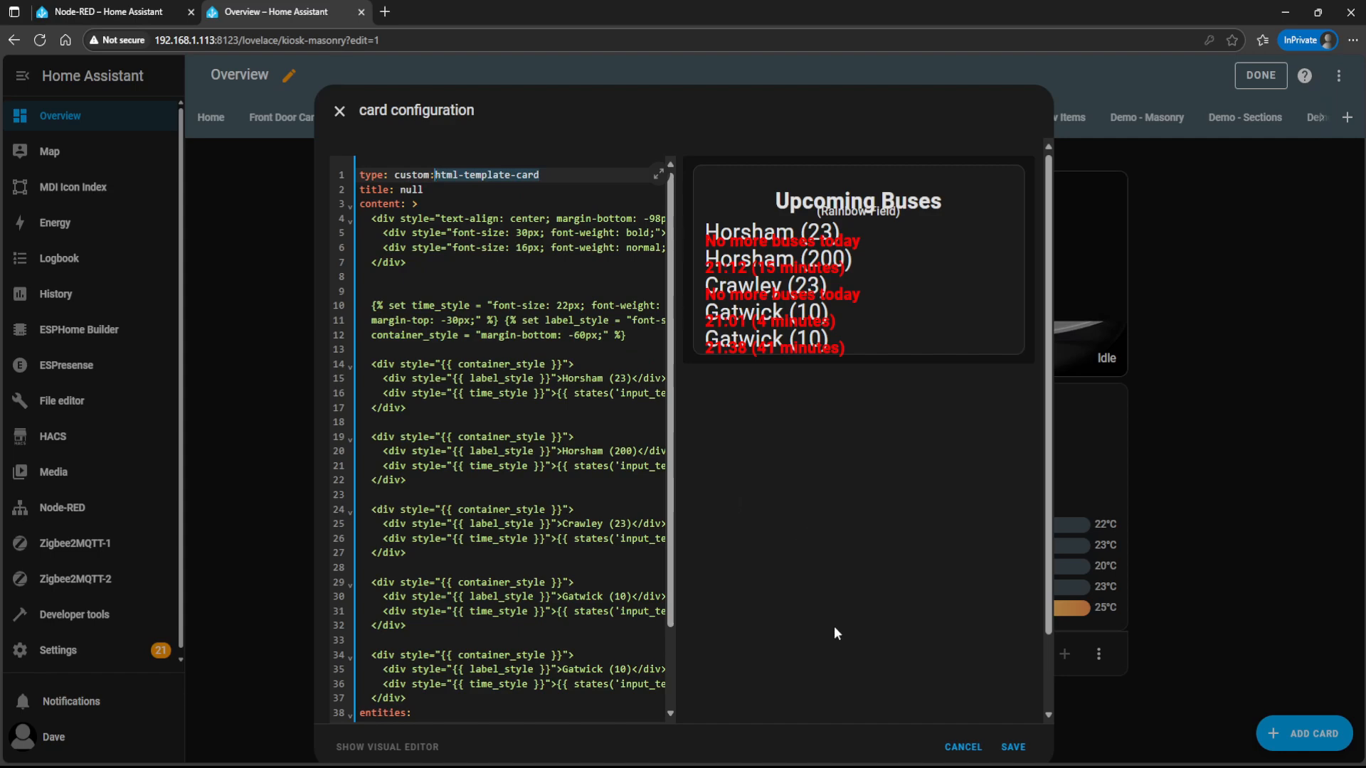
left_click(962, 747)
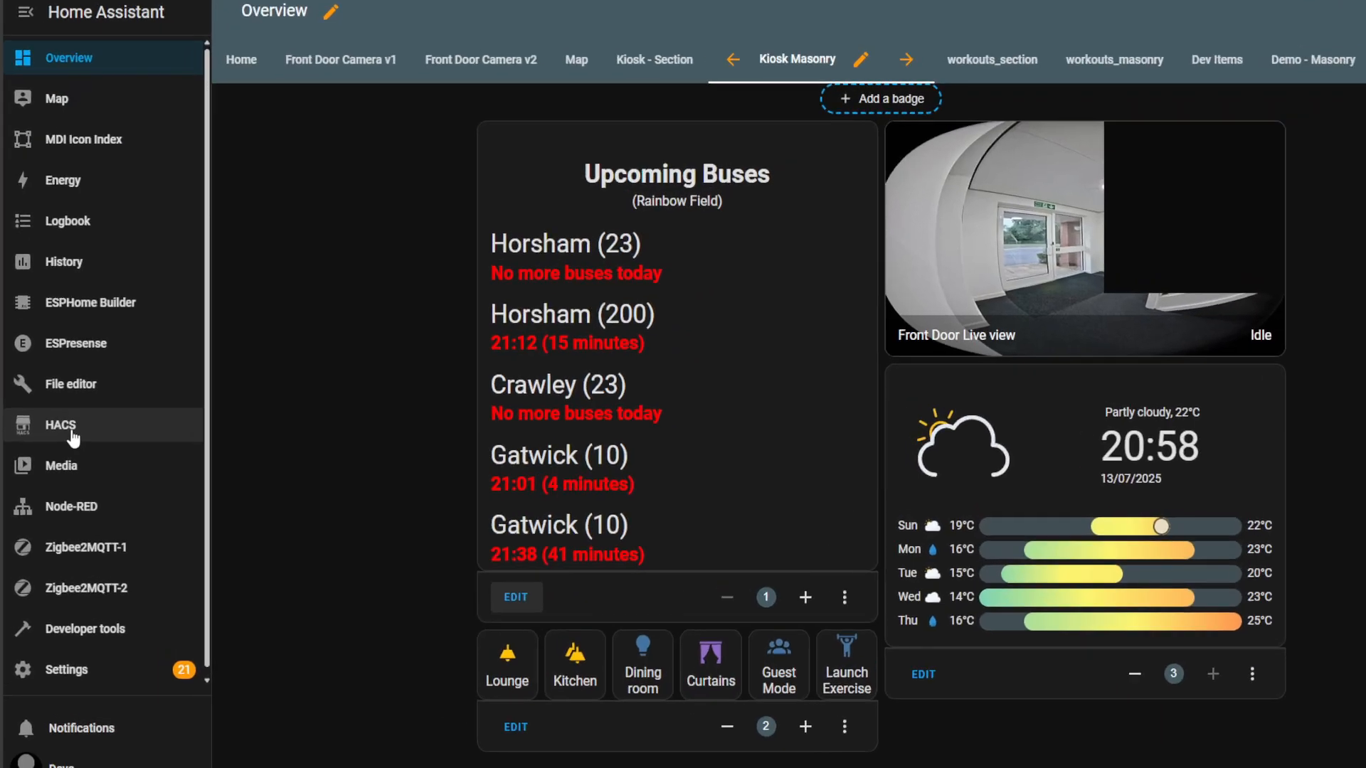
left_click(63, 441)
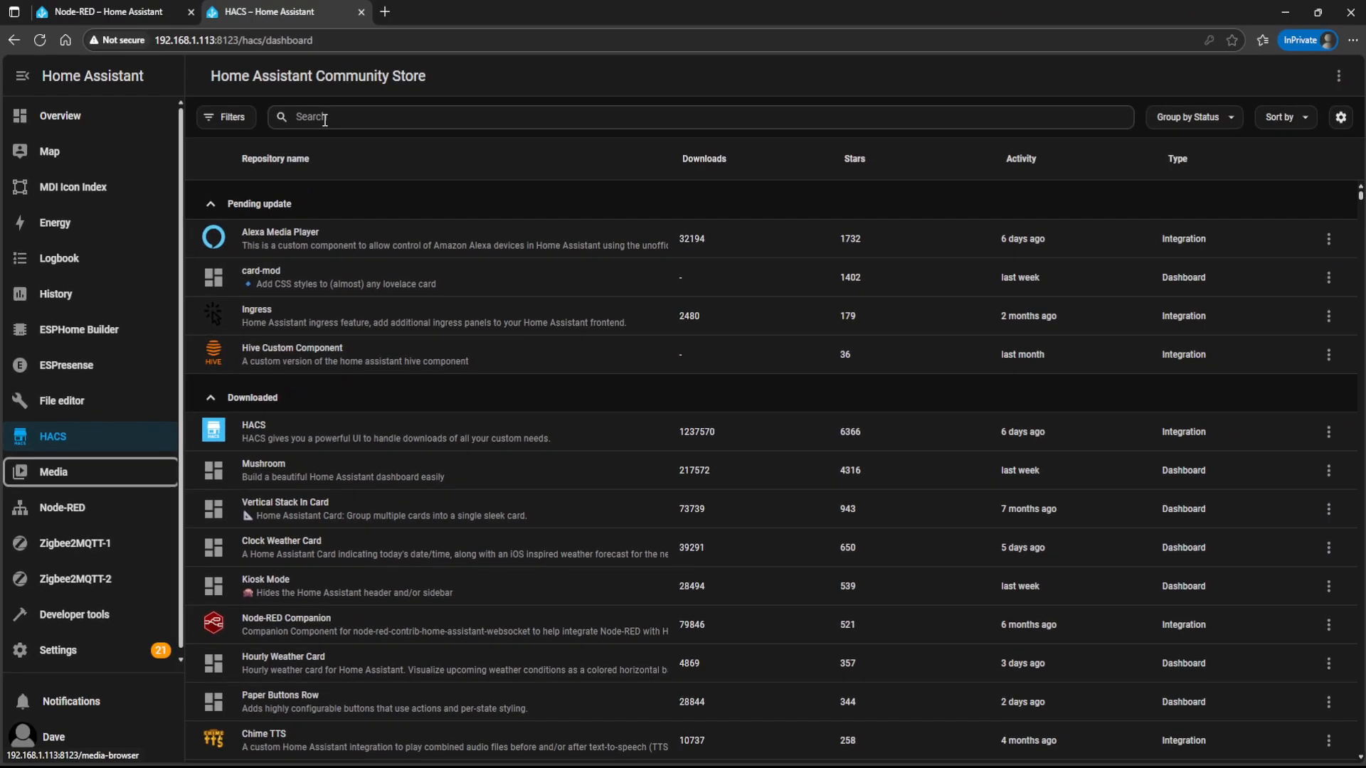
- Search HACS for template-card and review the HTML Jinja2 Template card's configuration options, example usage and manual installation instructions
left_click(324, 119)
type("template-card")
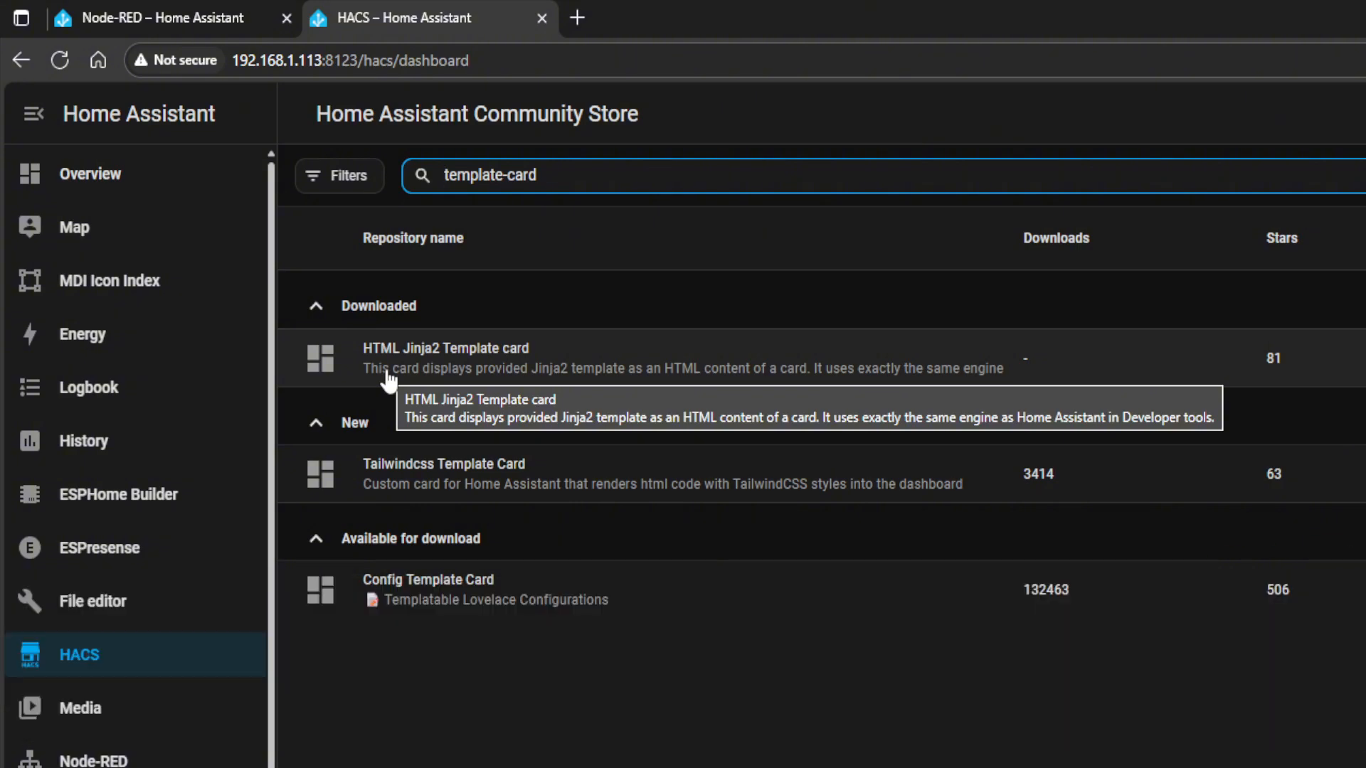
left_click(388, 377)
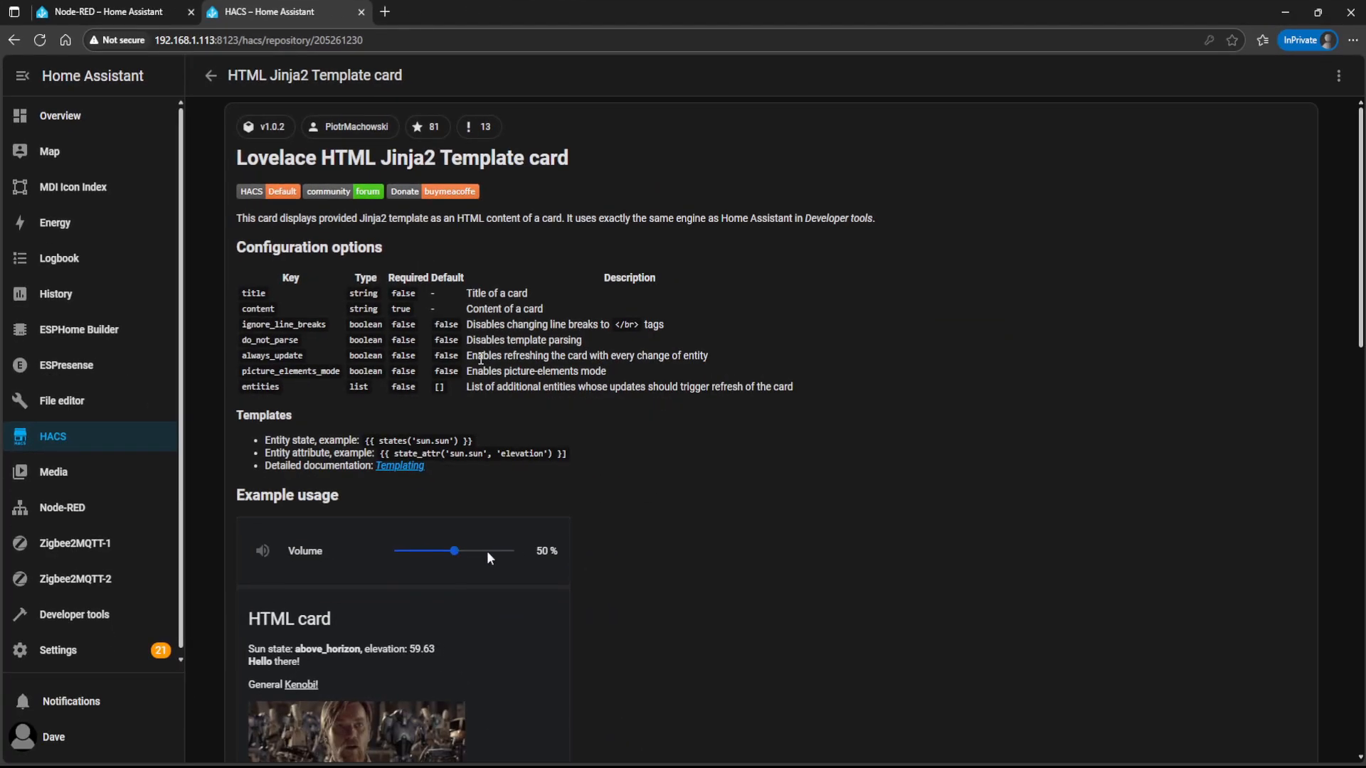
scroll(525, 391, "down", 5)
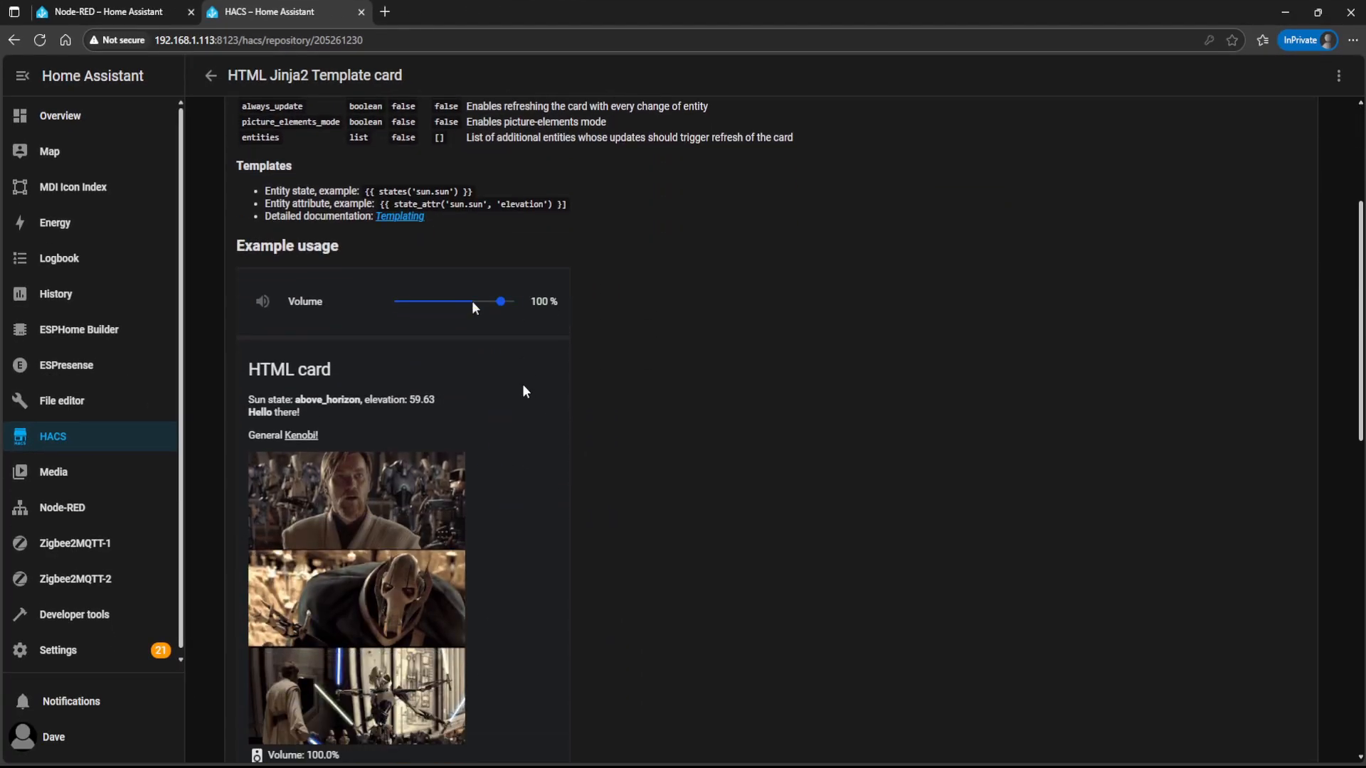
scroll(524, 391, "down", 10)
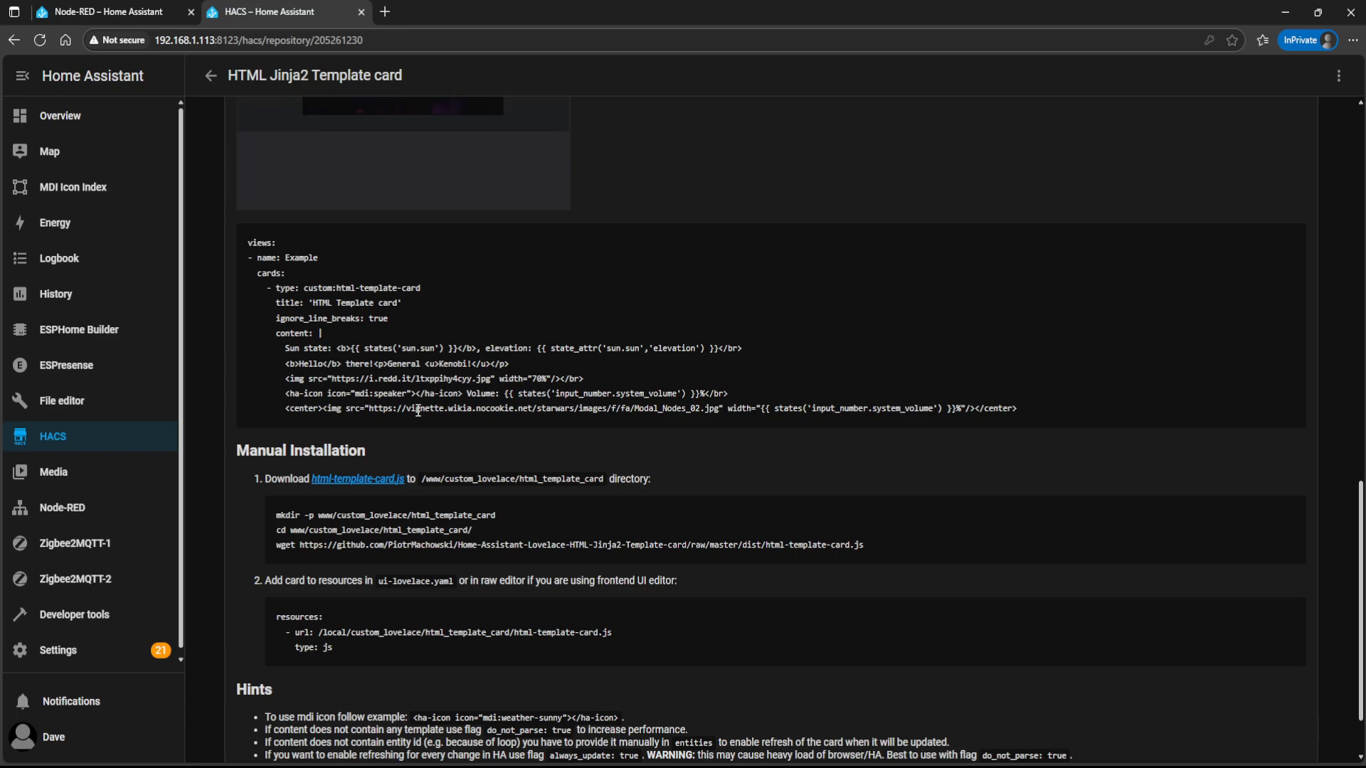
scroll(418, 411, "up", 10)
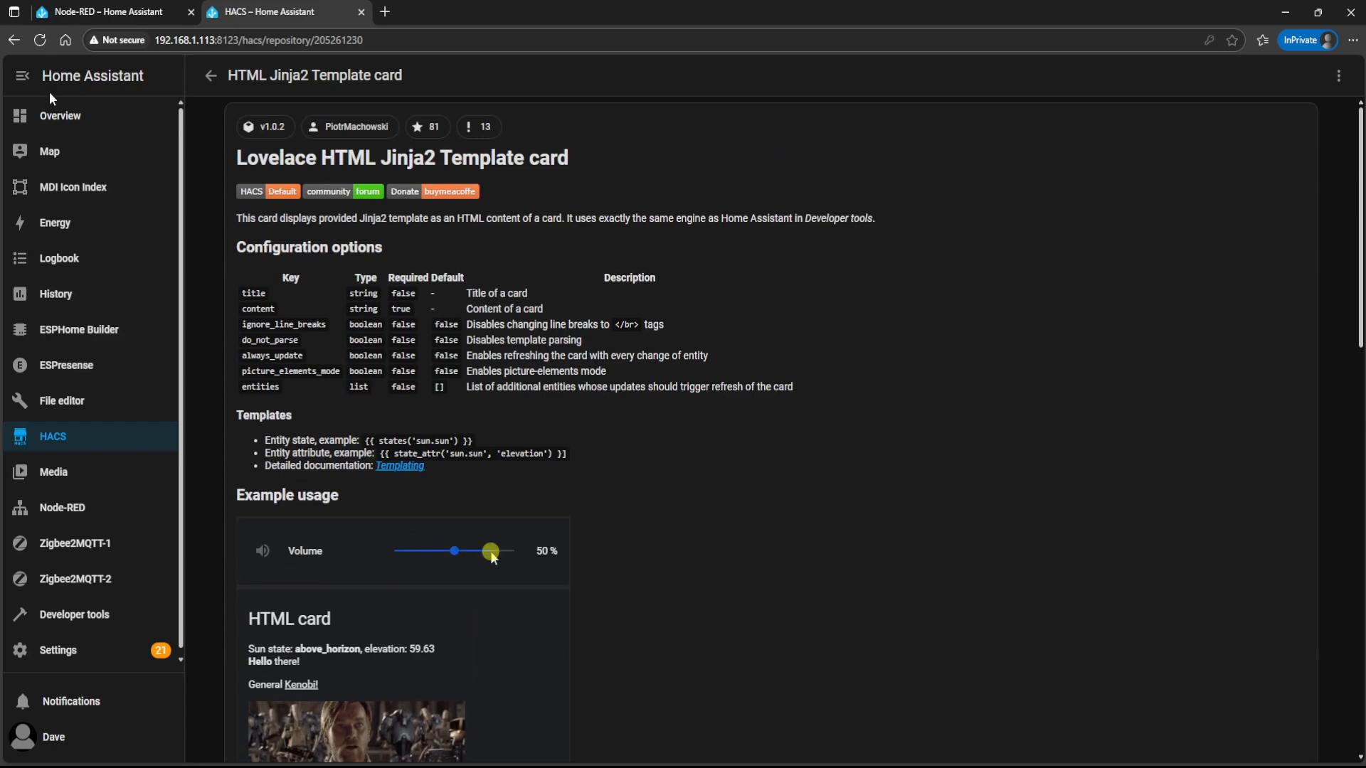
- Leave the HTML Jinja2 Template card's page and return to the Overview dashboard outside edit mode
left_click(55, 113)
left_click(1241, 75)
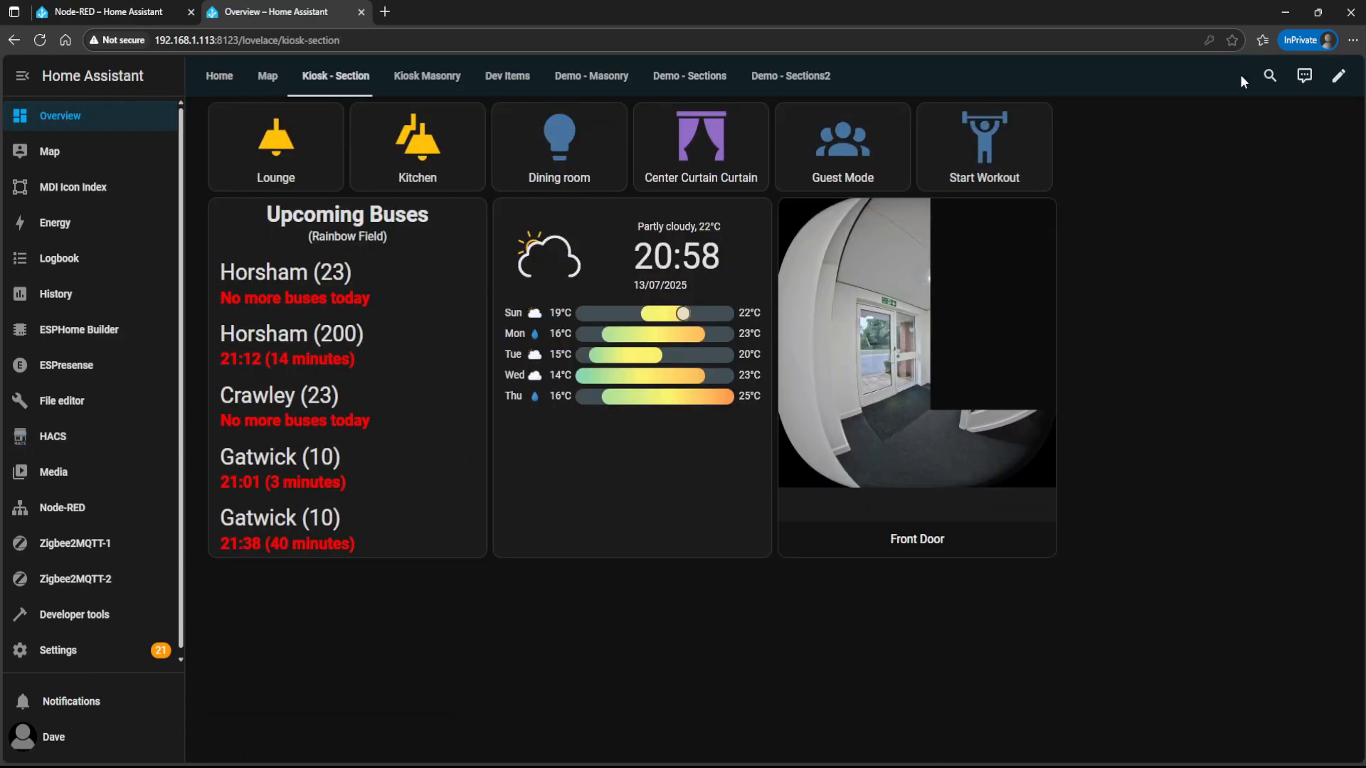